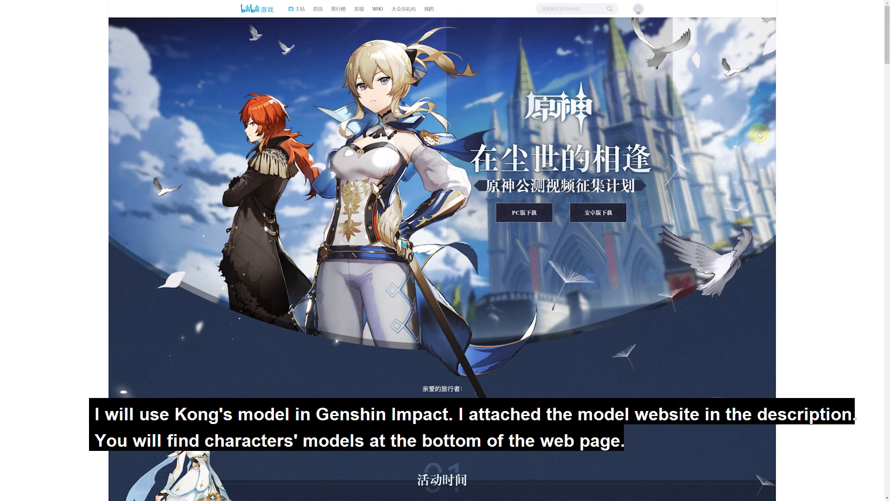
- Browse the character pages in the model download section and download the 空 (Kong) model
{"action": "scroll", "coordinate": [688, 147], "scroll_direction": "down", "scroll_amount": 20}
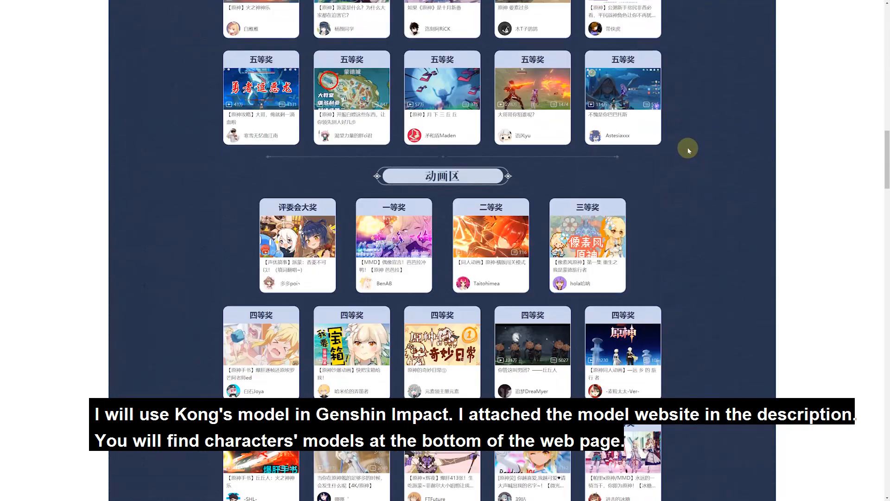
{"action": "scroll", "coordinate": [688, 147], "scroll_direction": "down", "scroll_amount": 20}
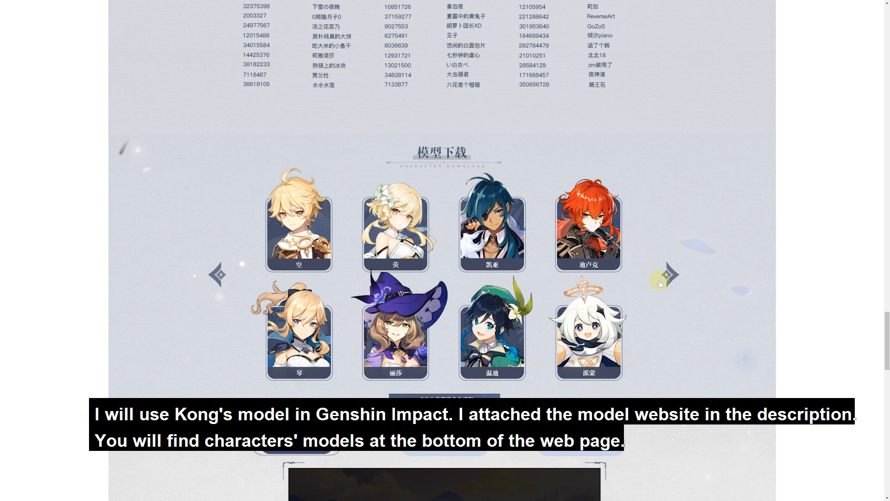
{"action": "left_click", "coordinate": [670, 276]}
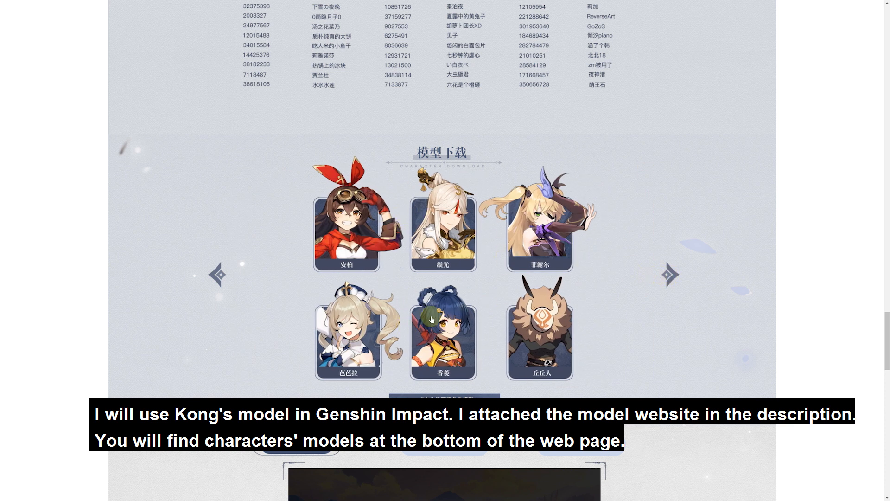
{"action": "left_click", "coordinate": [674, 278]}
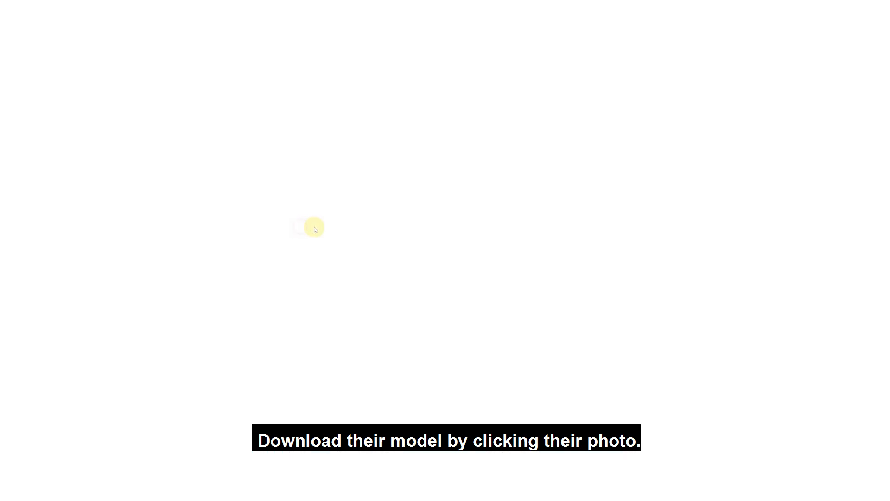
{"action": "left_click", "coordinate": [321, 227]}
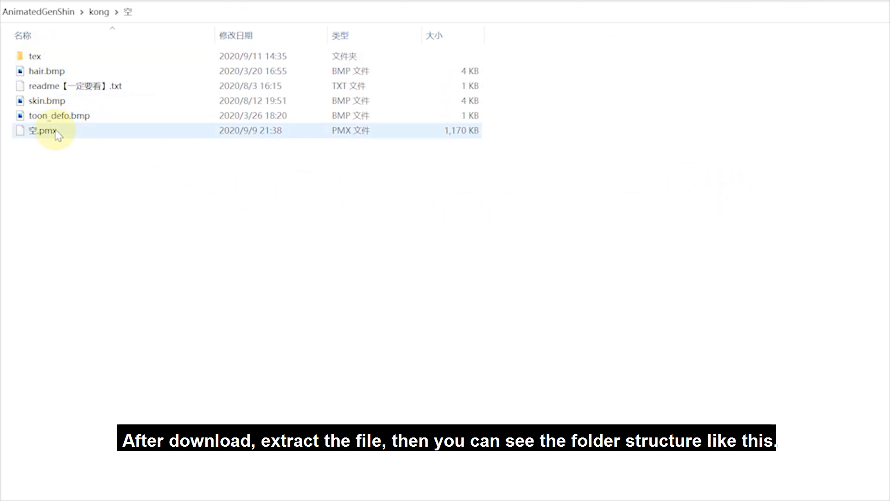
- Look through the textures in the tex folder of the extracted 空 model and locate the 空.pmx model file
{"action": "double_click", "coordinate": [39, 57]}
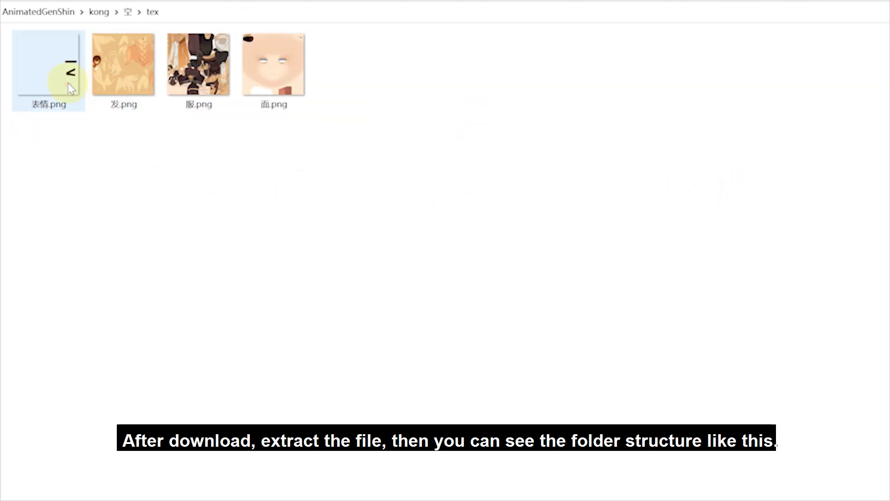
{"action": "left_click", "coordinate": [262, 81]}
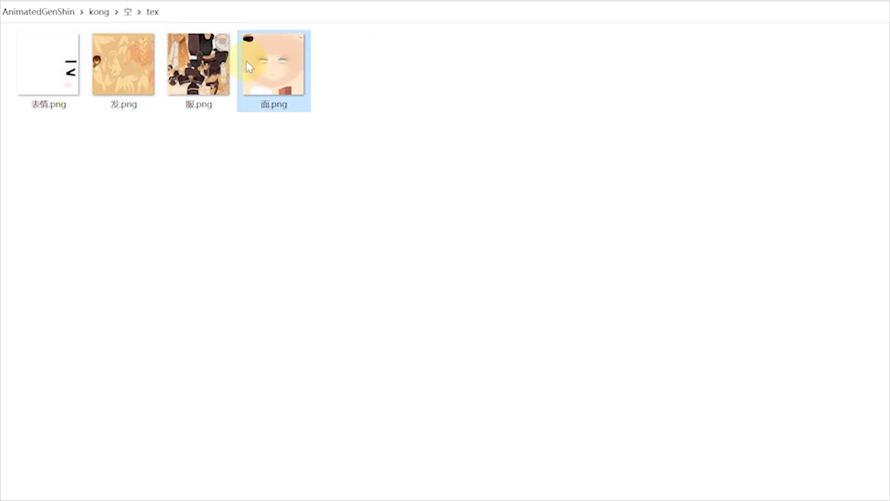
{"action": "left_click", "coordinate": [127, 12]}
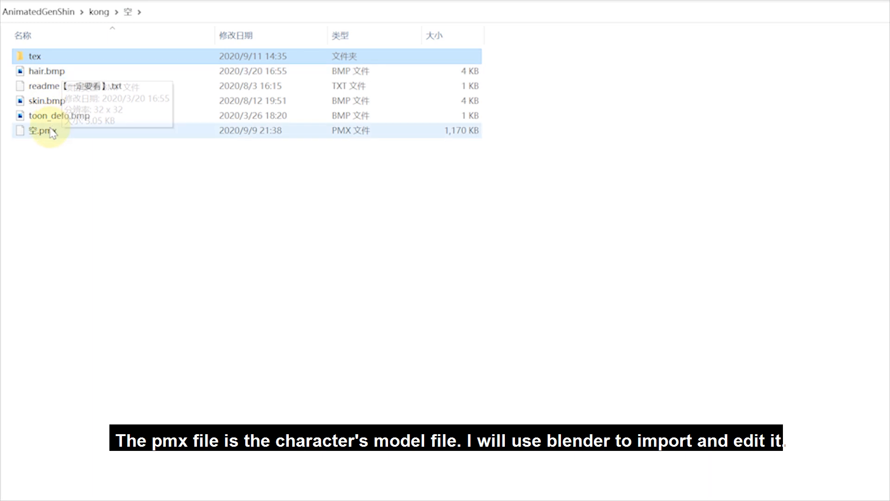
{"action": "left_click", "coordinate": [31, 132]}
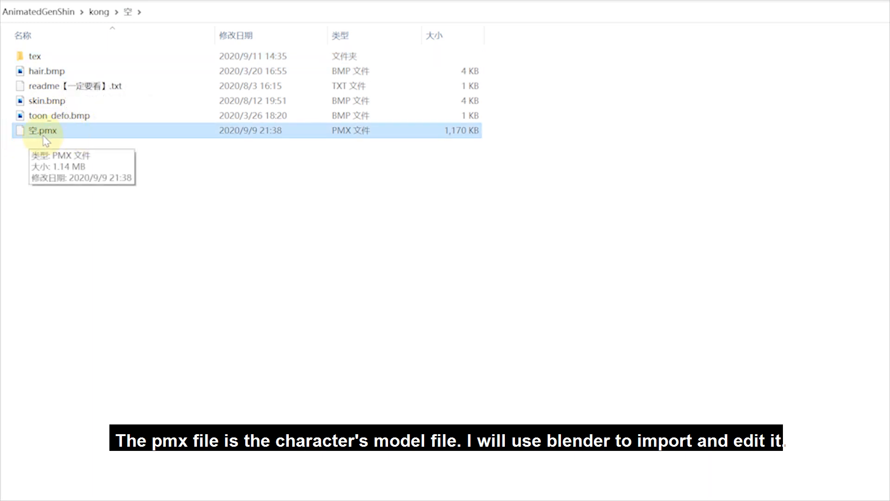
{"action": "left_click", "coordinate": [259, 198]}
{"action": "left_click", "coordinate": [394, 225]}
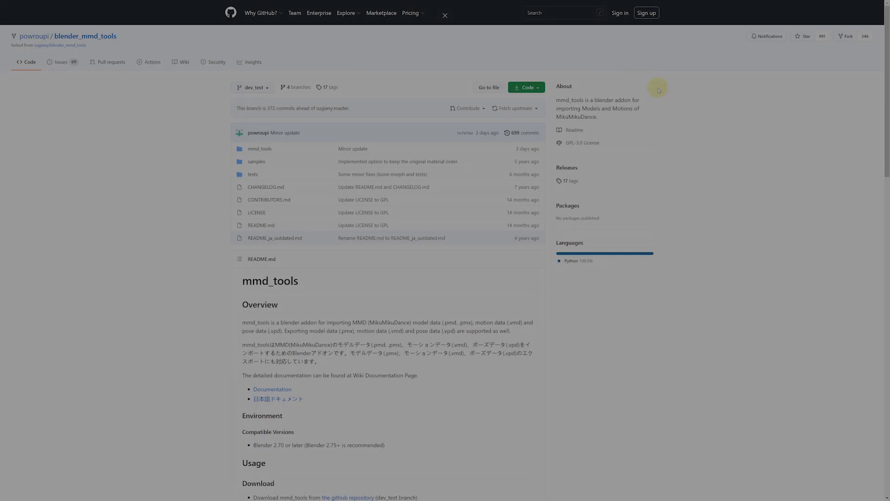
- Download the zip source code of release v0.7.0 from the blender_mmd_tools GitHub repository
{"action": "left_click", "coordinate": [733, 95]}
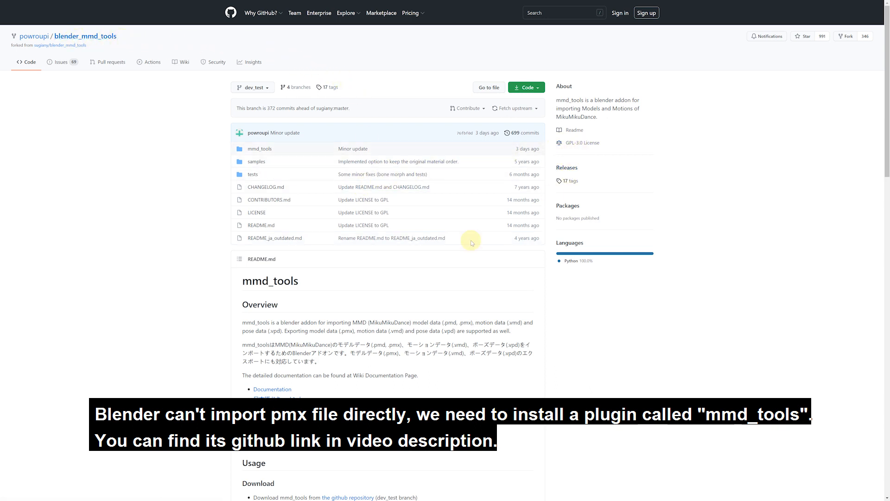
{"action": "scroll", "coordinate": [394, 223], "scroll_direction": "down", "scroll_amount": 15}
{"action": "scroll", "coordinate": [395, 217], "scroll_direction": "down", "scroll_amount": 3}
{"action": "scroll", "coordinate": [395, 216], "scroll_direction": "up", "scroll_amount": 18}
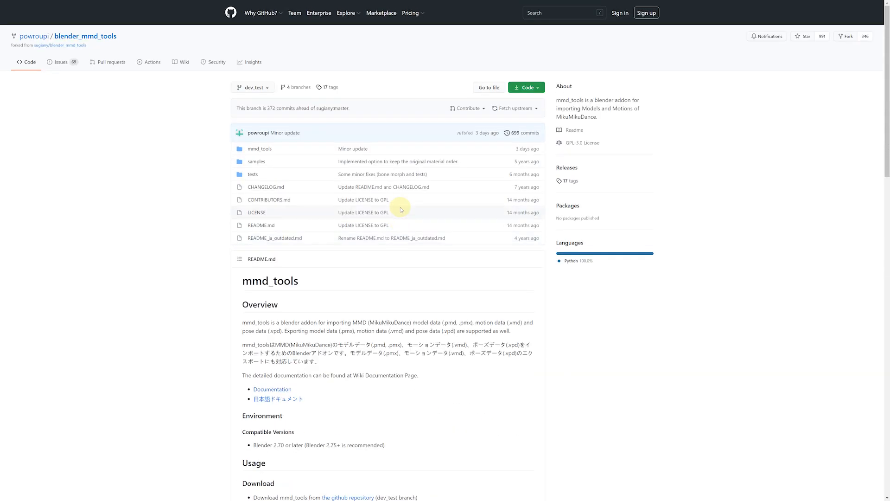
{"action": "left_click", "coordinate": [567, 168]}
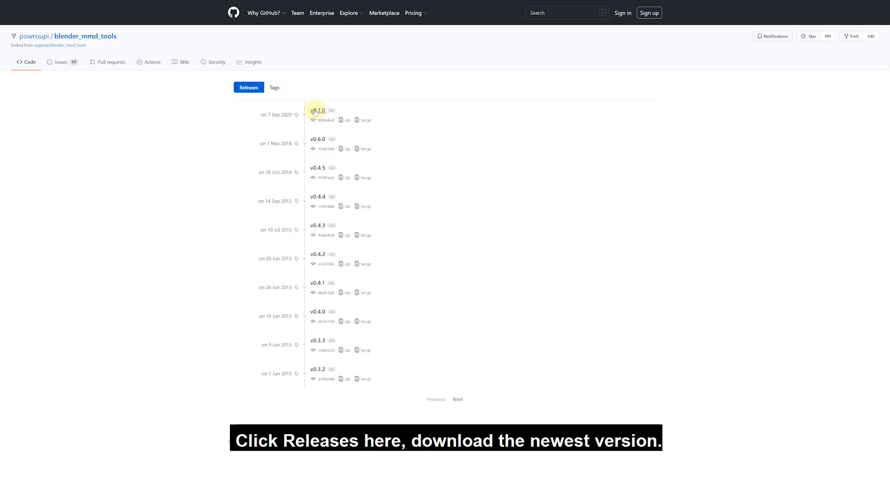
{"action": "left_click", "coordinate": [318, 112]}
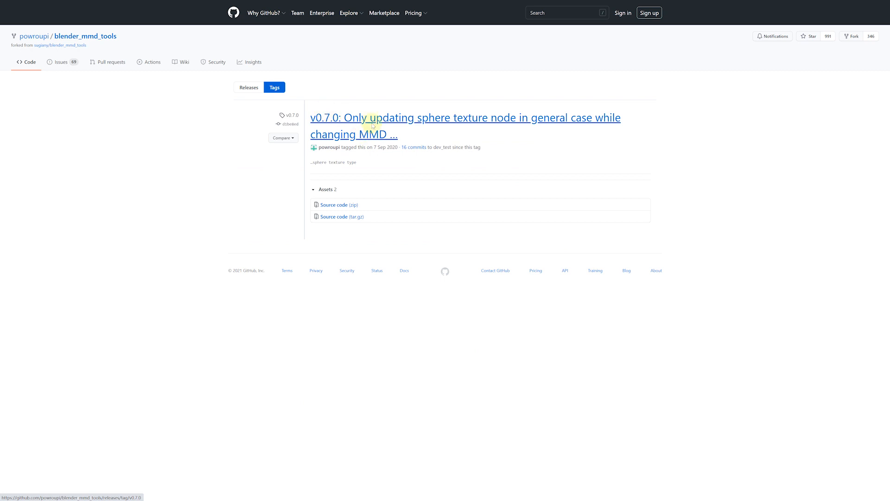
{"action": "left_click", "coordinate": [333, 206]}
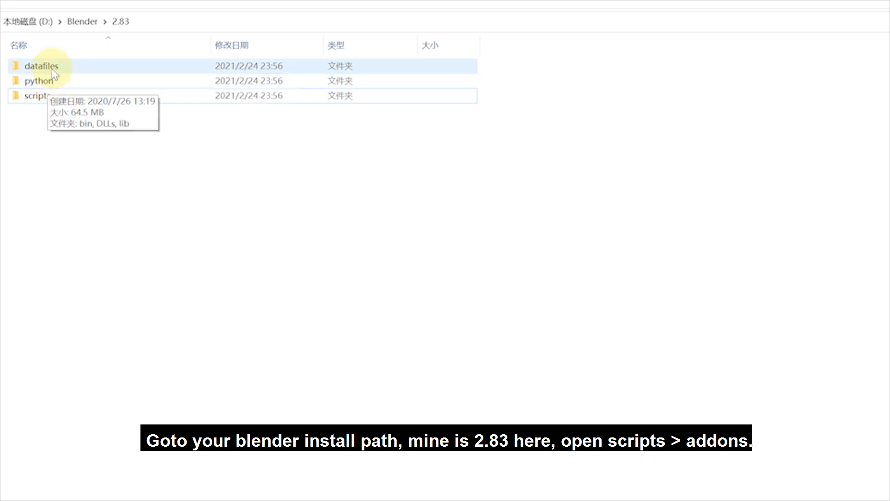
- Open the scripts > addons folder of the Blender 2.83 installation and select the mmd_tools folder
{"action": "double_click", "coordinate": [70, 96]}
{"action": "left_click", "coordinate": [74, 66]}
{"action": "double_click", "coordinate": [76, 67]}
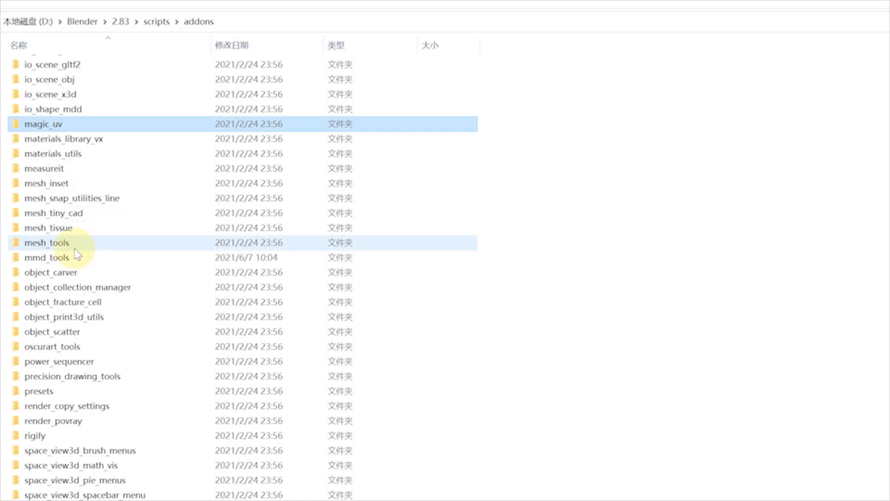
{"action": "left_click", "coordinate": [74, 257]}
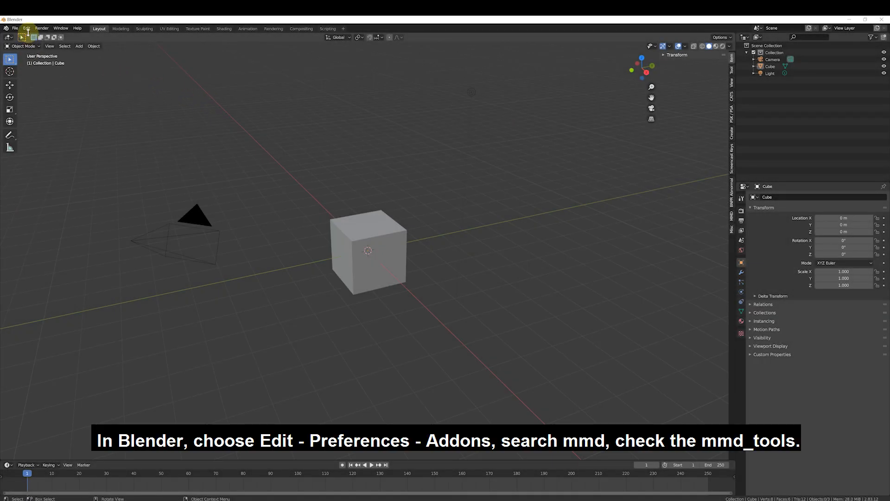
- Switch to Blender, look up the mmd_tools add-on in the preferences with the search "mmd", and show the MMD tools in the viewport
{"action": "left_click", "coordinate": [27, 29]}
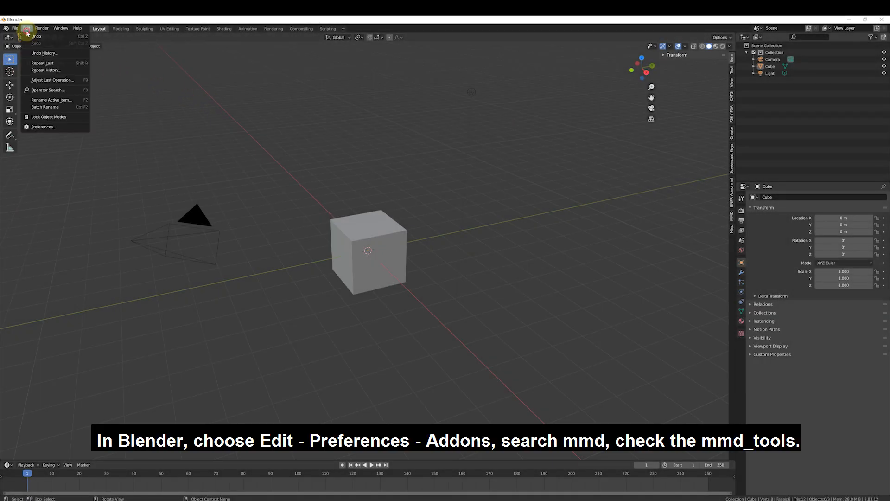
{"action": "left_click", "coordinate": [71, 130]}
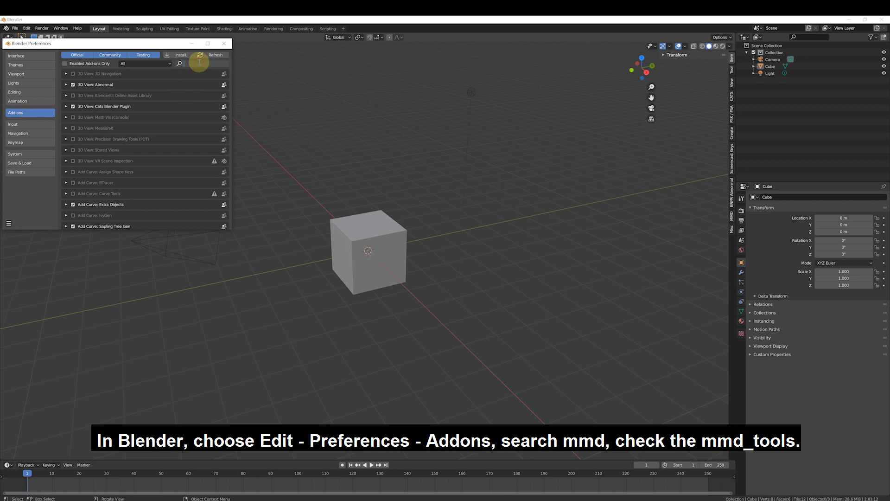
{"action": "type", "text": "mmd"}
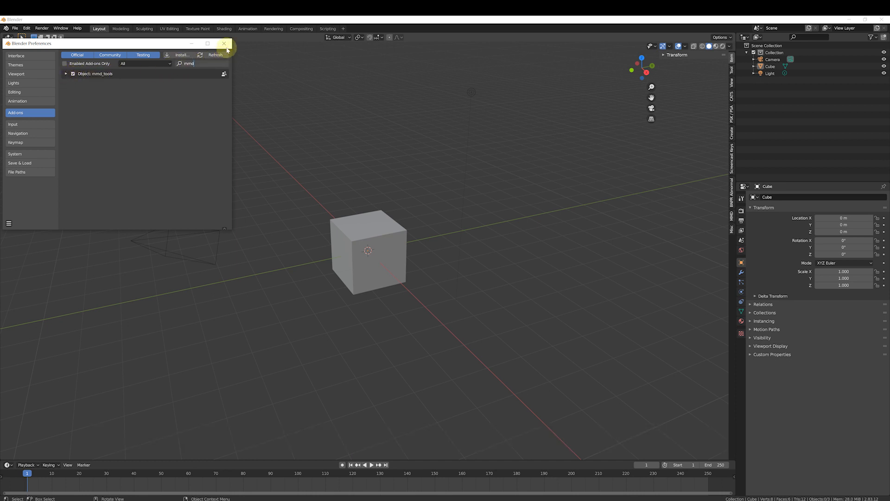
{"action": "left_click", "coordinate": [224, 45]}
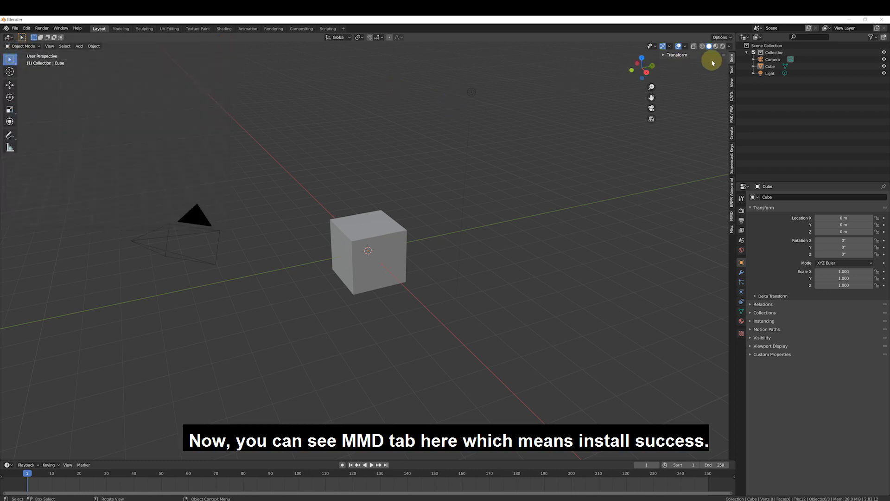
{"action": "left_click", "coordinate": [733, 218]}
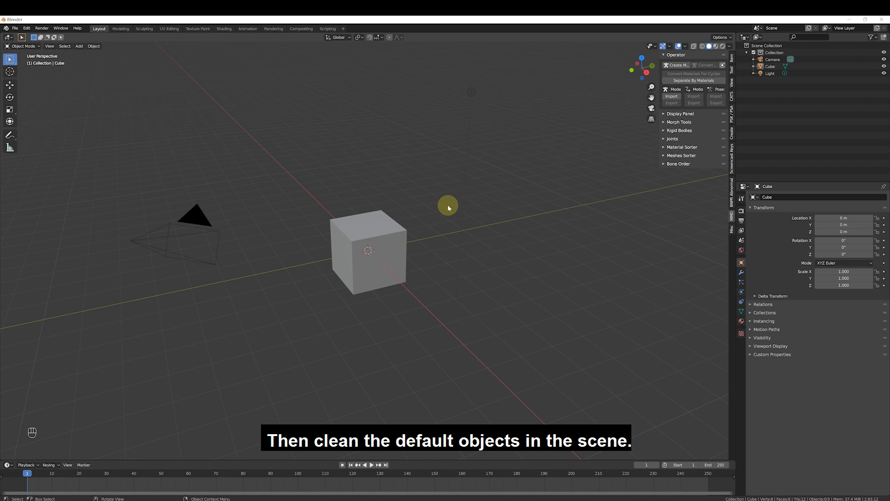
- Delete all default objects from the scene
{"action": "key", "text": "a"}
{"action": "key", "text": "x"}
{"action": "left_click", "coordinate": [480, 193]}
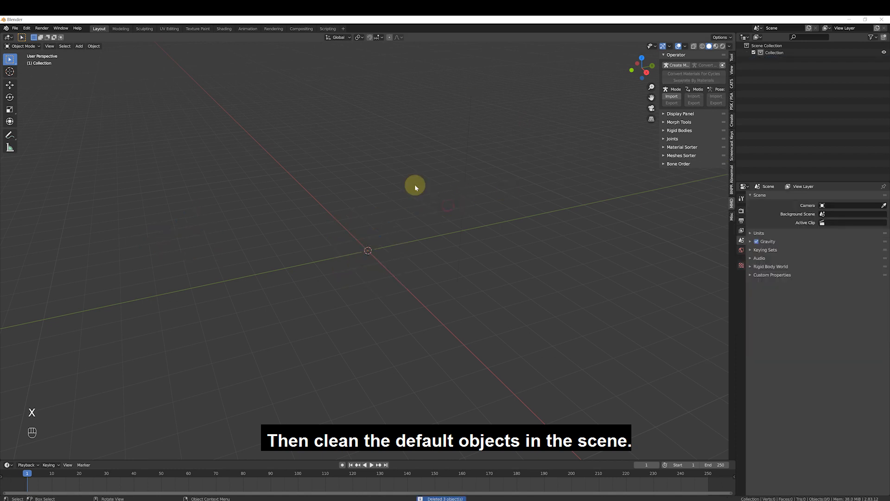
- Import the 空.pmx character with the MMD model import and show the whole model from the front
{"action": "left_click", "coordinate": [672, 96]}
{"action": "left_click", "coordinate": [398, 181]}
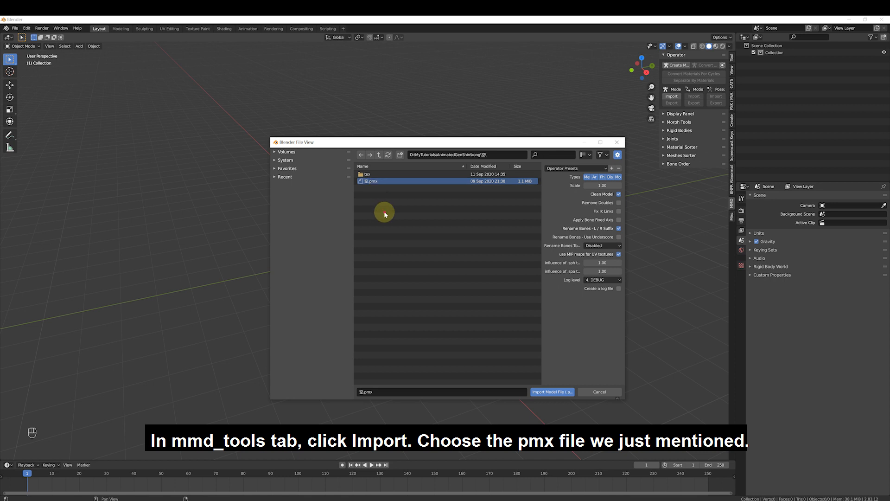
{"action": "double_click", "coordinate": [384, 181]}
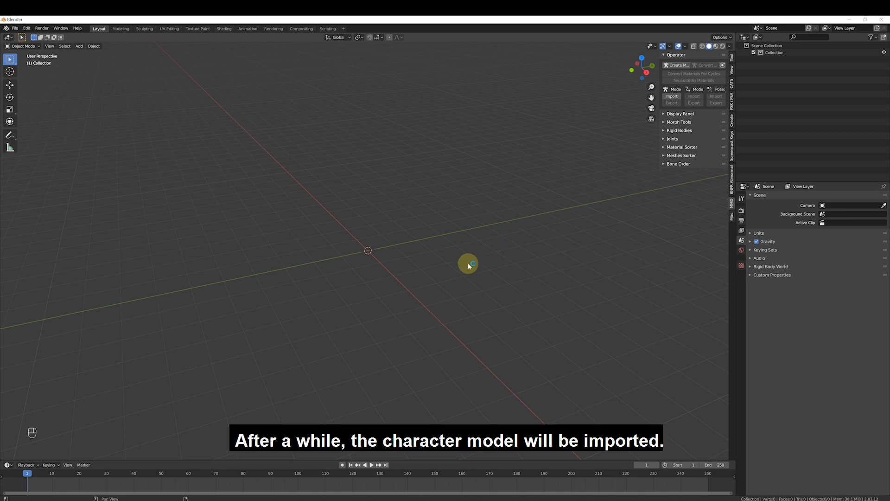
{"action": "scroll", "coordinate": [464, 259], "scroll_direction": "down", "scroll_amount": 5}
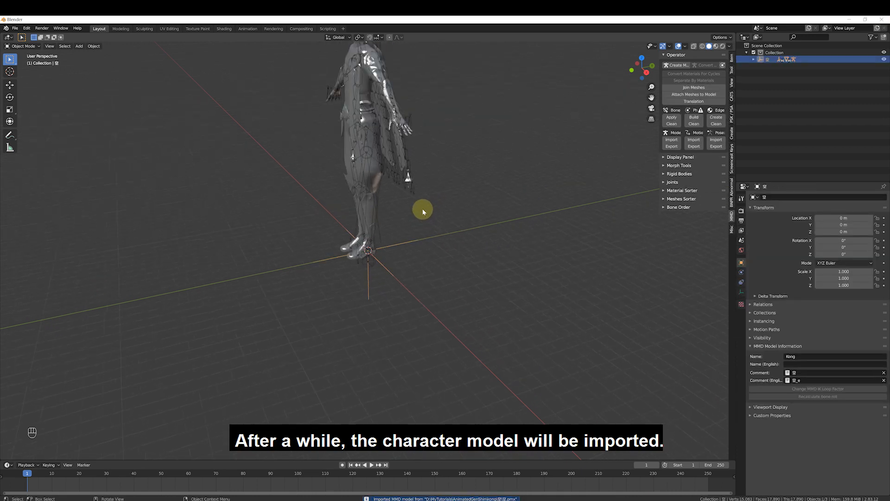
{"action": "key", "text": "KP_1"}
{"action": "scroll", "coordinate": [413, 195], "scroll_direction": "up", "scroll_amount": 4}
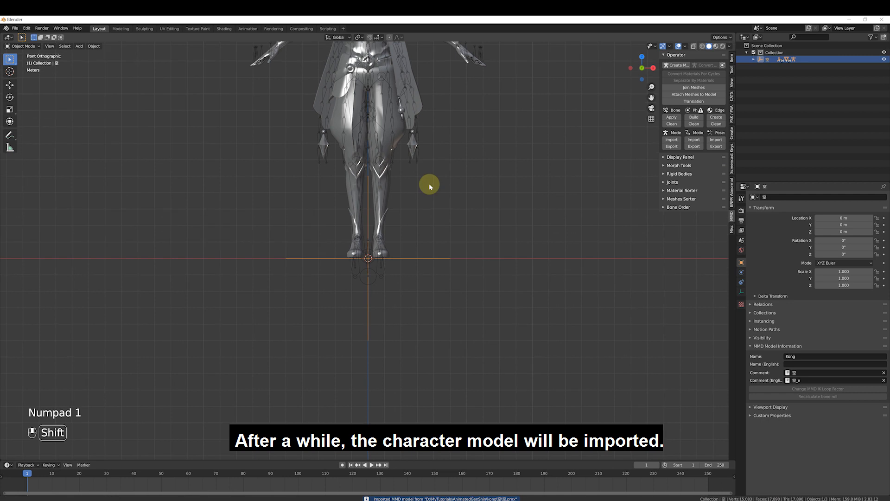
{"action": "middle_click_drag", "start_coordinate": [428, 153], "coordinate": [445, 338], "text": "shift"}
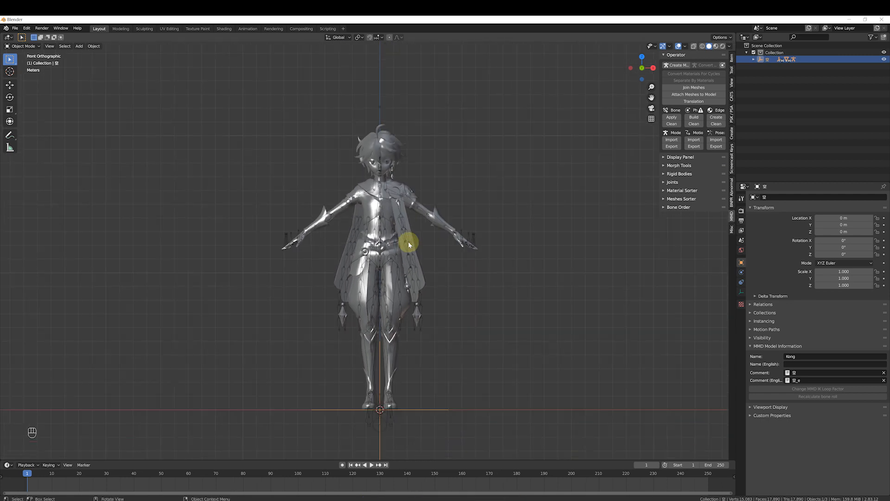
- Display the model in Material Preview shading and select only the character's mesh, not its bones
{"action": "left_click", "coordinate": [716, 46]}
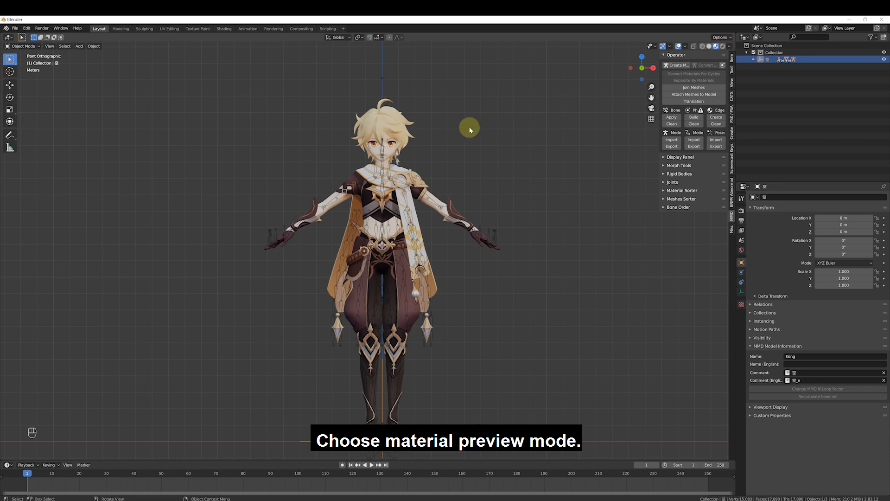
{"action": "left_click", "coordinate": [400, 118]}
{"action": "middle_click_drag", "start_coordinate": [383, 119], "coordinate": [392, 92], "text": "shift"}
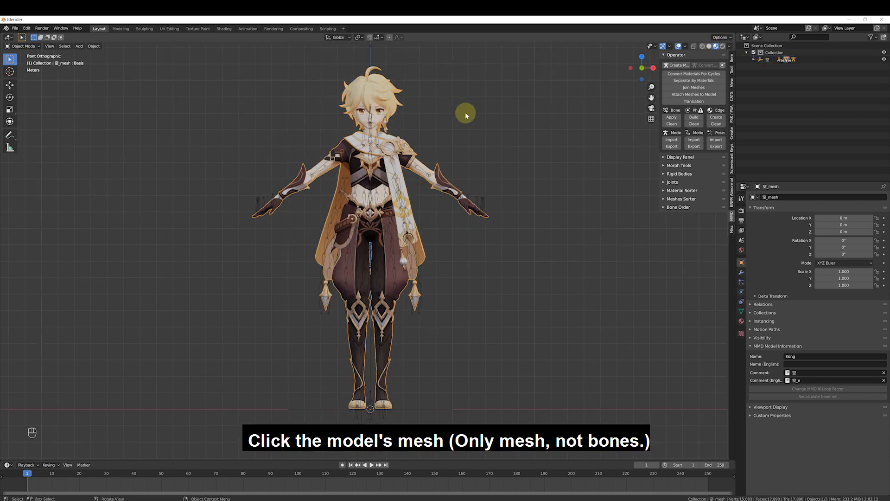
{"action": "scroll", "coordinate": [466, 115], "scroll_direction": "down", "scroll_amount": 1}
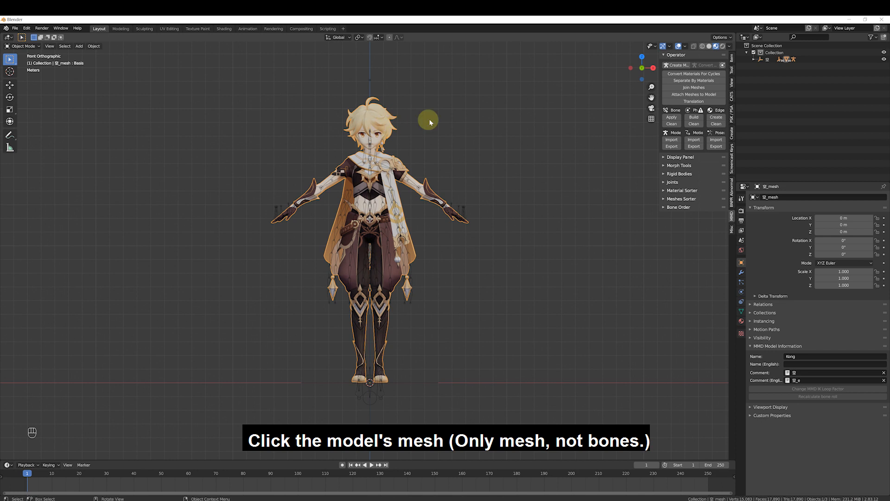
- Show the mesh's materials, enter Edit Mode with everything deselected, and select the faces that use the first material
{"action": "left_click", "coordinate": [742, 321]}
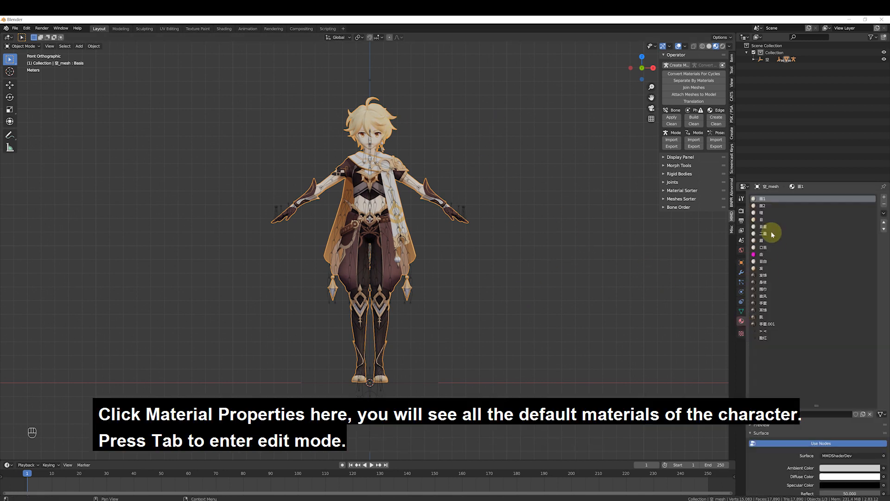
{"action": "key", "text": "Tab"}
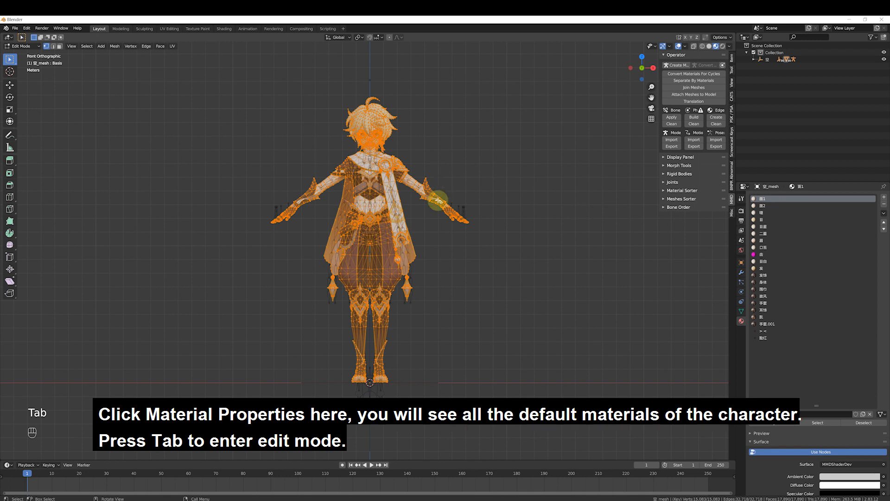
{"action": "key", "text": "a"}
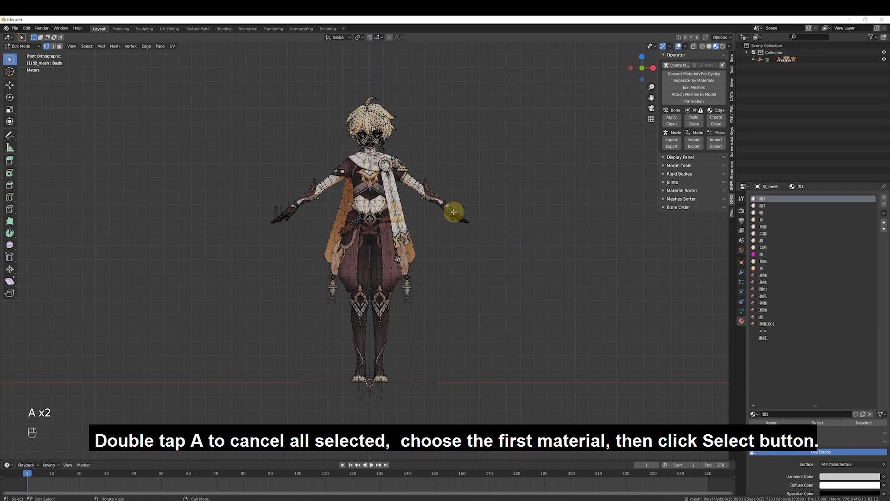
{"action": "left_click", "coordinate": [817, 422]}
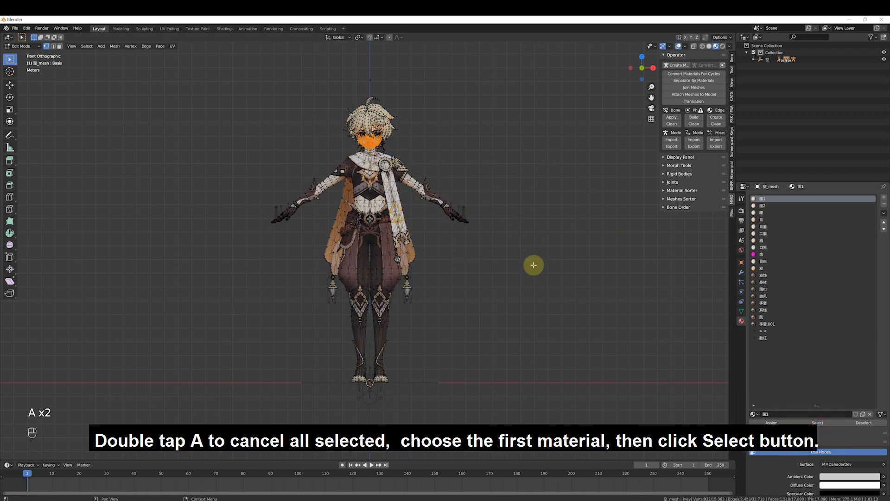
- Check which mesh part the first material covers by test-moving its faces, deselect all, and check the second material's faces the same way
{"action": "key", "text": "g"}
{"action": "key", "text": "Escape"}
{"action": "key", "text": "a"}
{"action": "key", "text": "a"}
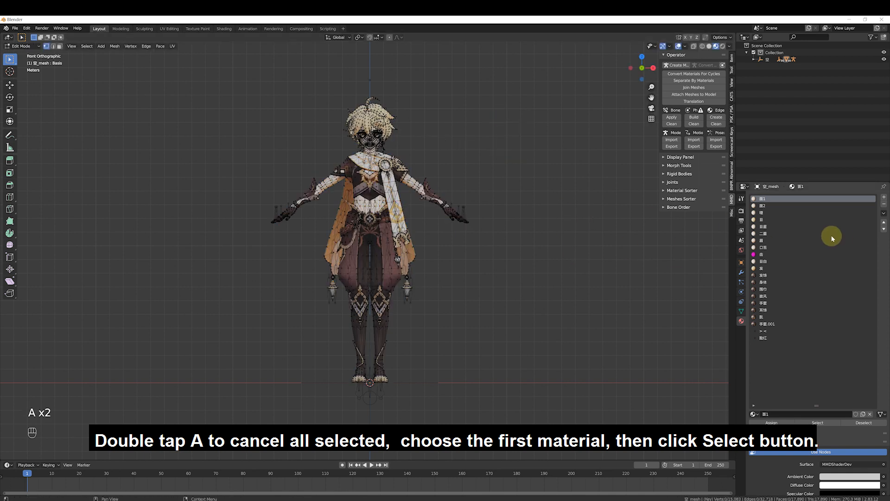
{"action": "left_click", "coordinate": [777, 206]}
{"action": "left_click", "coordinate": [813, 423]}
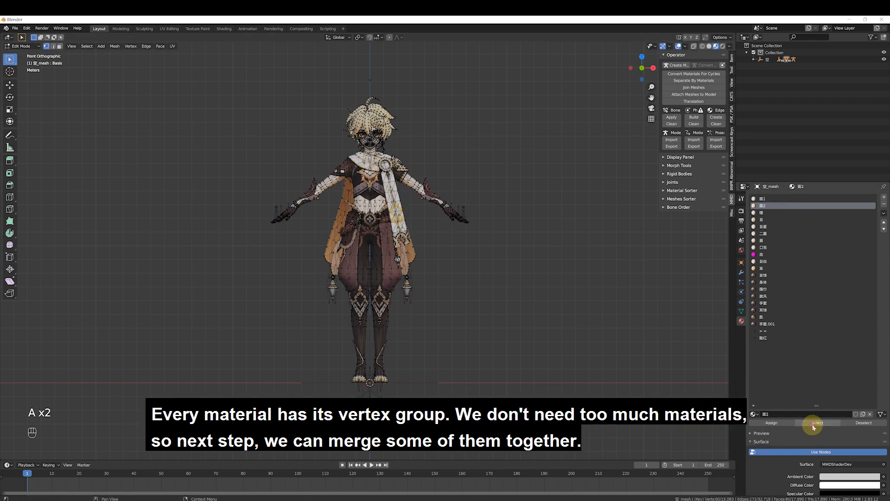
{"action": "key", "text": "g"}
{"action": "key", "text": "Escape"}
- Examine the character's head and the faces of the third material with a test move, and deselect everything
{"action": "scroll", "coordinate": [371, 124], "scroll_direction": "up", "scroll_amount": 2}
{"action": "scroll", "coordinate": [371, 124], "scroll_direction": "up", "scroll_amount": 1}
{"action": "middle_click_drag", "start_coordinate": [475, 106], "coordinate": [472, 229], "text": "shift"}
{"action": "scroll", "coordinate": [421, 165], "scroll_direction": "up", "scroll_amount": 2}
{"action": "middle_click_drag", "start_coordinate": [477, 137], "coordinate": [475, 177], "text": "shift"}
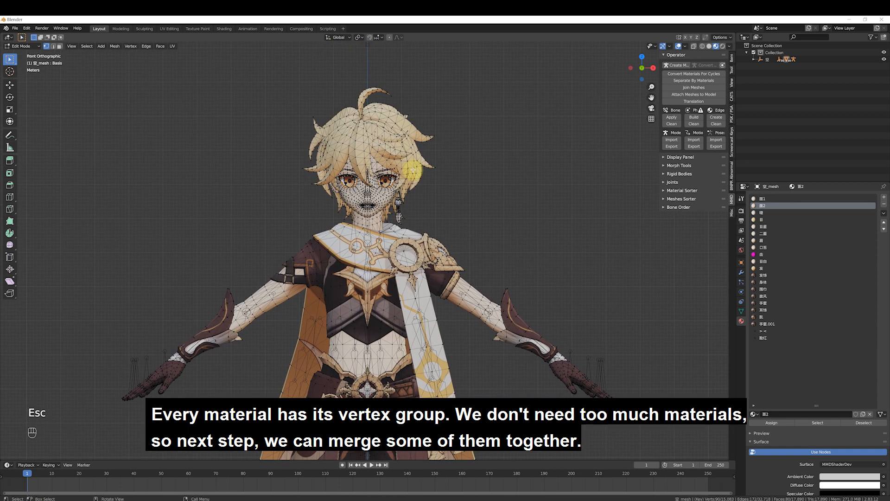
{"action": "scroll", "coordinate": [413, 170], "scroll_direction": "up", "scroll_amount": 1}
{"action": "left_click", "coordinate": [773, 212]}
{"action": "left_click", "coordinate": [810, 424]}
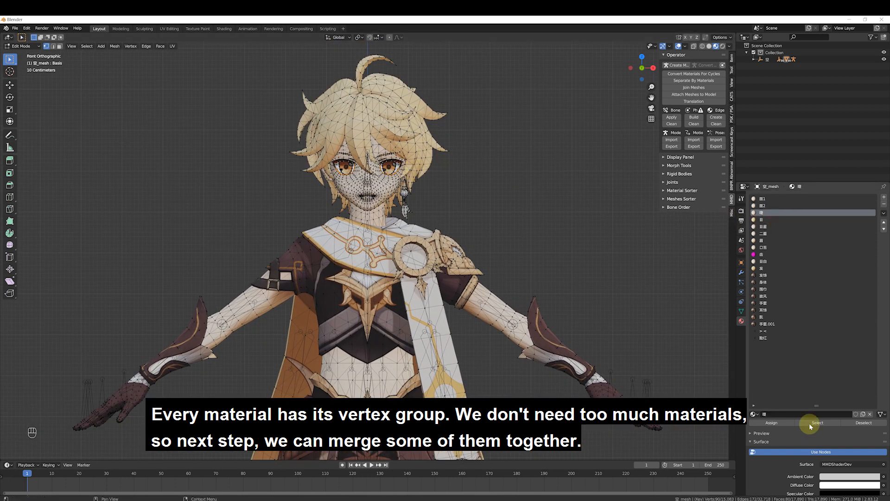
{"action": "key", "text": "g"}
{"action": "key", "text": "Escape"}
{"action": "key", "text": "a"}
{"action": "key", "text": "a"}
- Change the timeline area to a Shader Editor and enlarge it so the active material's nodes are readable
{"action": "left_click", "coordinate": [7, 465]}
{"action": "left_click", "coordinate": [25, 426]}
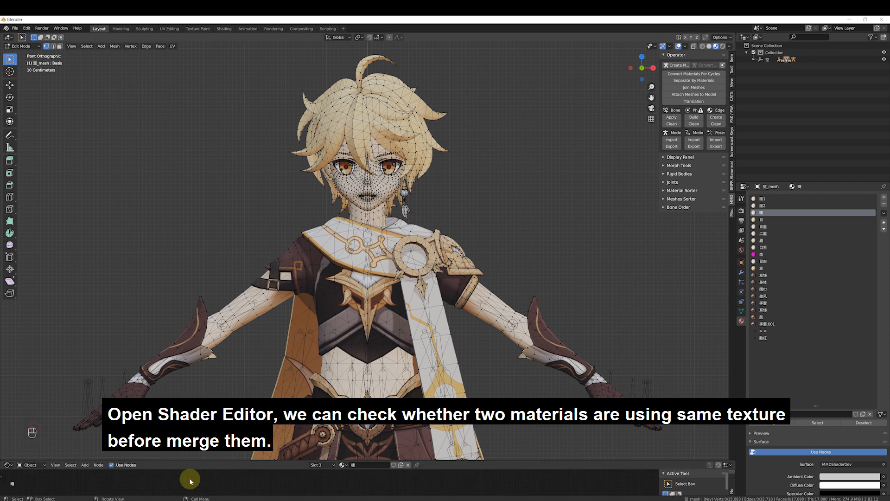
{"action": "left_click_drag", "start_coordinate": [236, 460], "coordinate": [283, 316]}
{"action": "scroll", "coordinate": [297, 366], "scroll_direction": "up", "scroll_amount": 6}
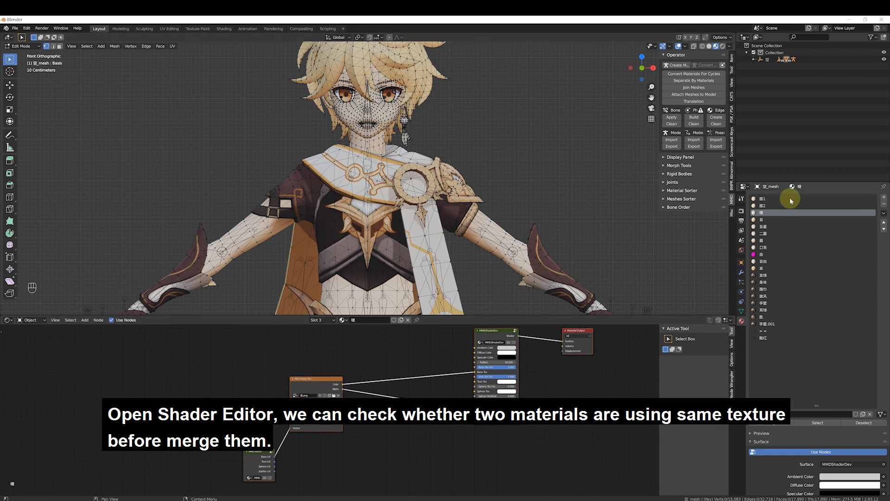
- Compare the image textures in the node setups of the first three materials
{"action": "left_click", "coordinate": [772, 199]}
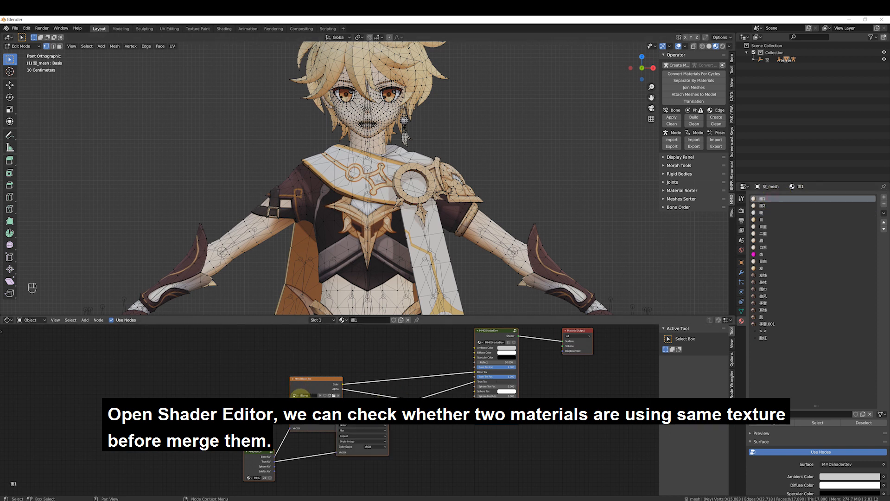
{"action": "left_click", "coordinate": [763, 206]}
{"action": "left_click", "coordinate": [763, 213]}
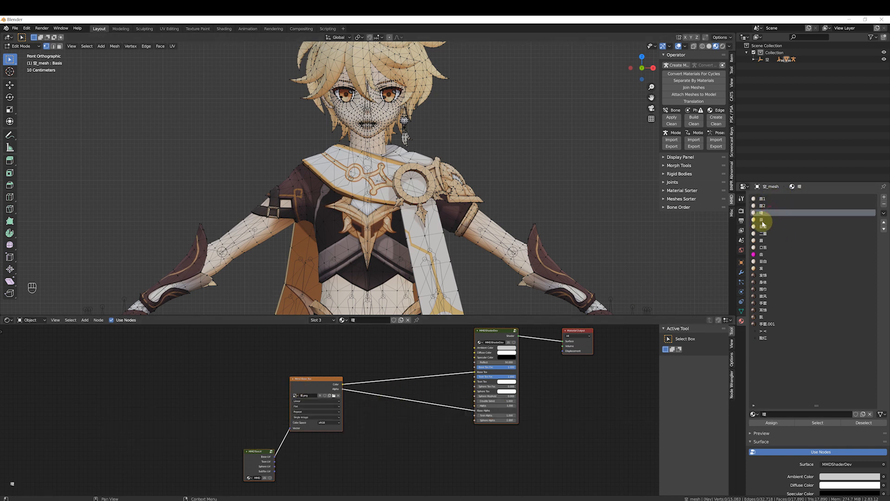
{"action": "left_click", "coordinate": [761, 198]}
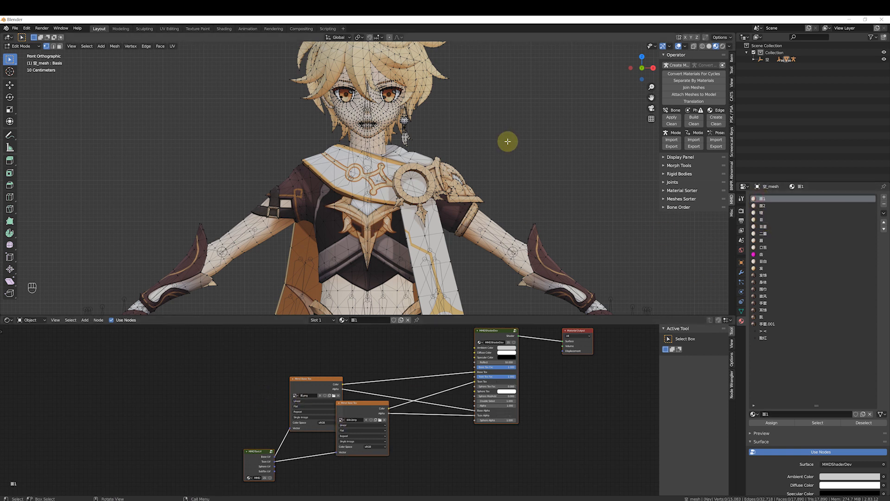
- Select the faces that use the first material to check which part of the character it covers
{"action": "scroll", "coordinate": [508, 140], "scroll_direction": "down", "scroll_amount": 1}
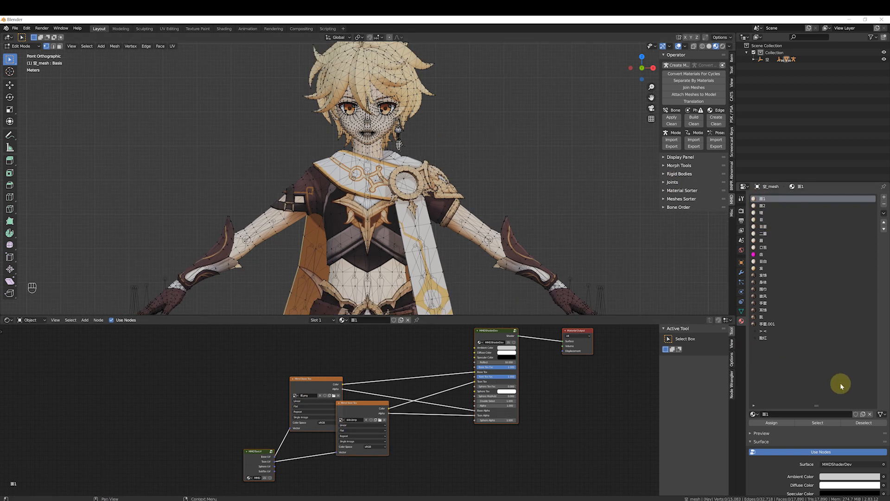
{"action": "left_click", "coordinate": [826, 422]}
{"action": "key", "text": "Escape"}
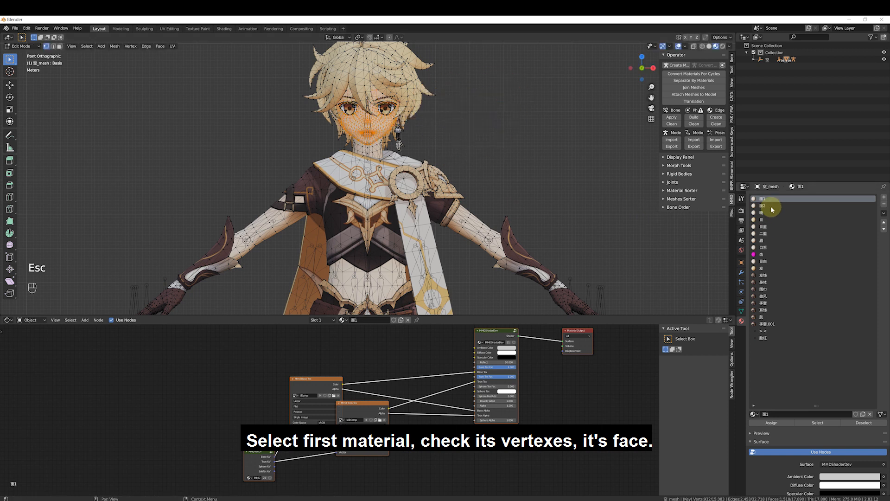
- Select only the second material's faces, check them with a test move, and assign them to the first material
{"action": "left_click", "coordinate": [771, 205]}
{"action": "key", "text": "a"}
{"action": "key", "text": "a"}
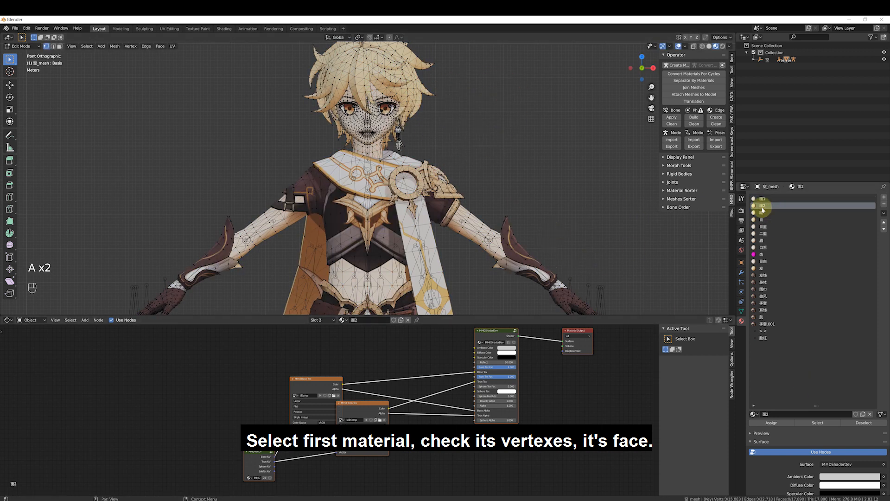
{"action": "left_click", "coordinate": [819, 427]}
{"action": "key", "text": "g"}
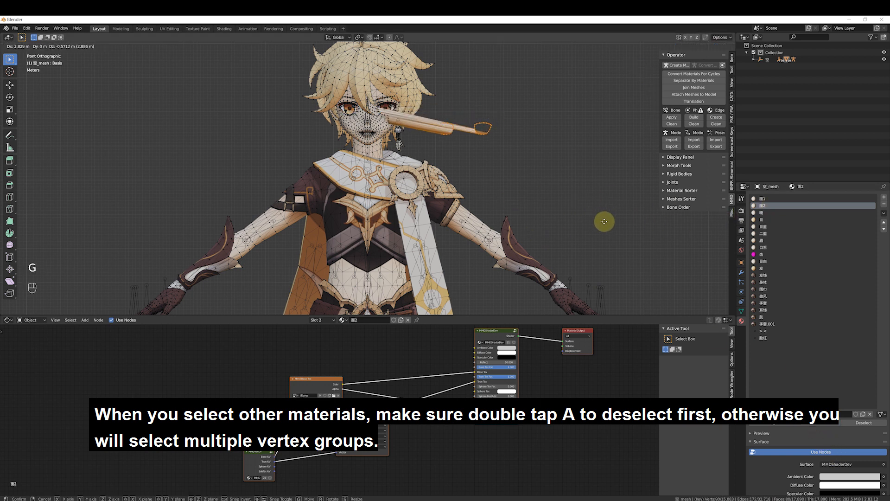
{"action": "key", "text": "Escape"}
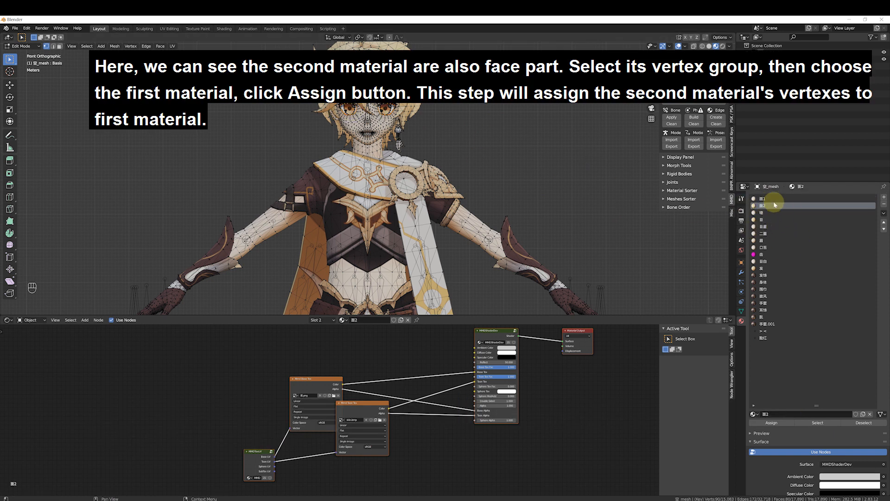
{"action": "left_click", "coordinate": [763, 199]}
{"action": "left_click", "coordinate": [770, 423]}
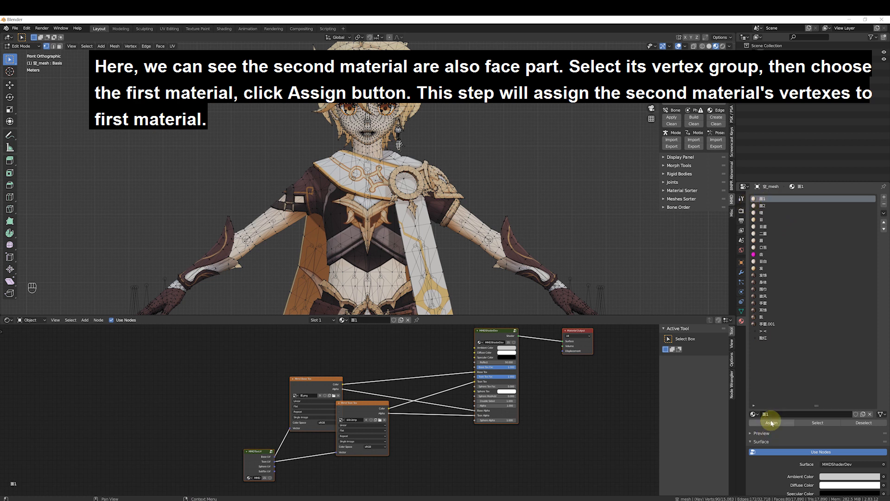
- Deselect everything and check whether the second material still has any vertices
{"action": "key", "text": "a"}
{"action": "key", "text": "a"}
{"action": "left_click", "coordinate": [763, 205]}
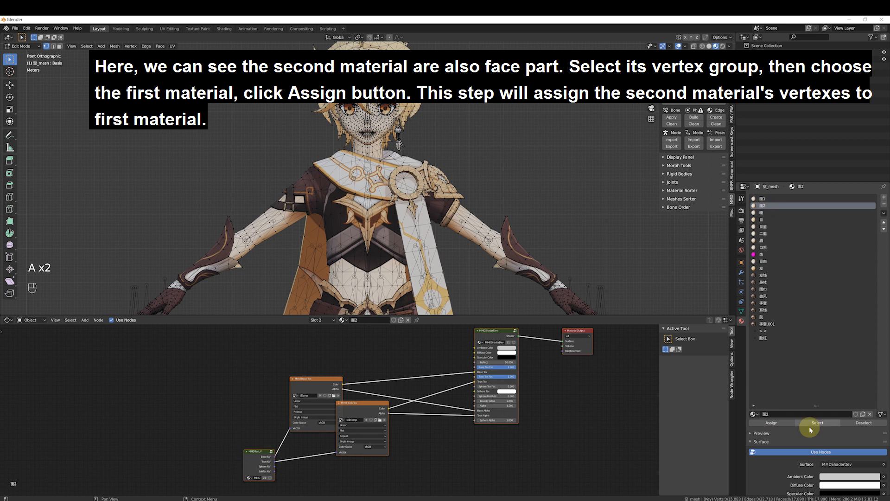
{"action": "key", "text": "g"}
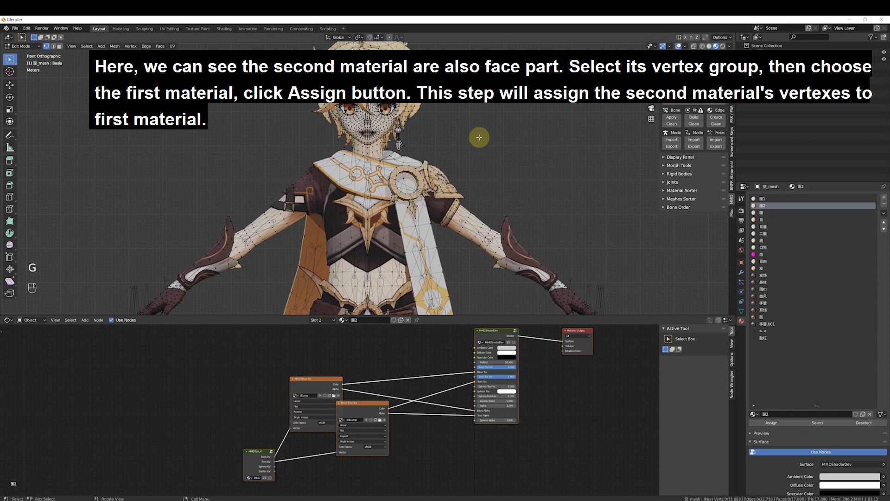
{"action": "key", "text": "Escape"}
- Rename the first material Face and remove the emptied second material in Object Mode, returning to Edit Mode
{"action": "left_click", "coordinate": [770, 199]}
{"action": "left_click", "coordinate": [814, 422]}
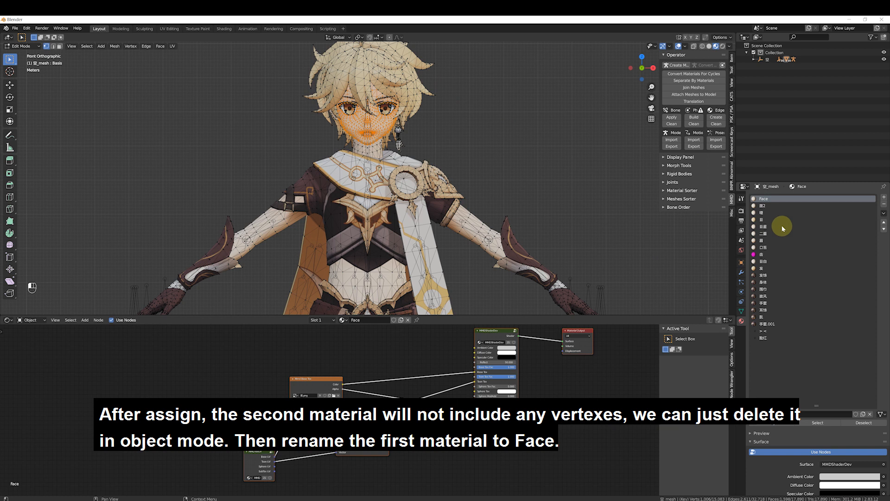
{"action": "key", "text": "Tab"}
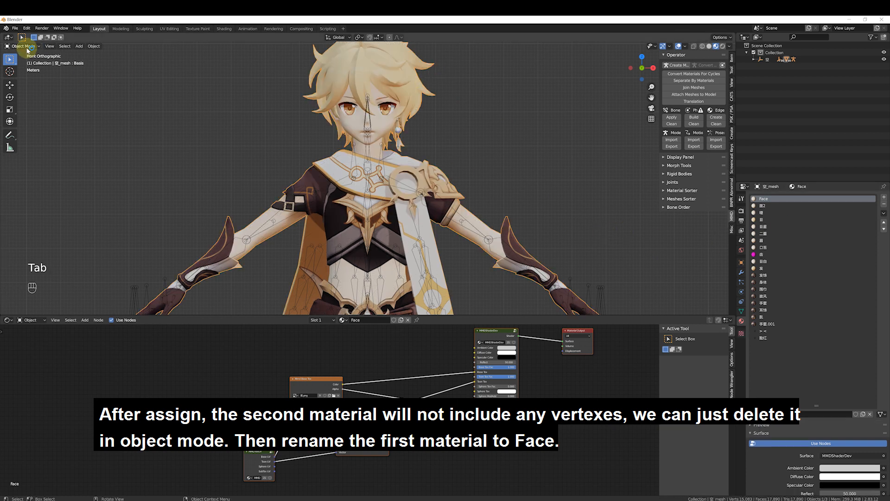
{"action": "left_click", "coordinate": [766, 207]}
{"action": "left_click", "coordinate": [884, 204]}
{"action": "key", "text": "Tab"}
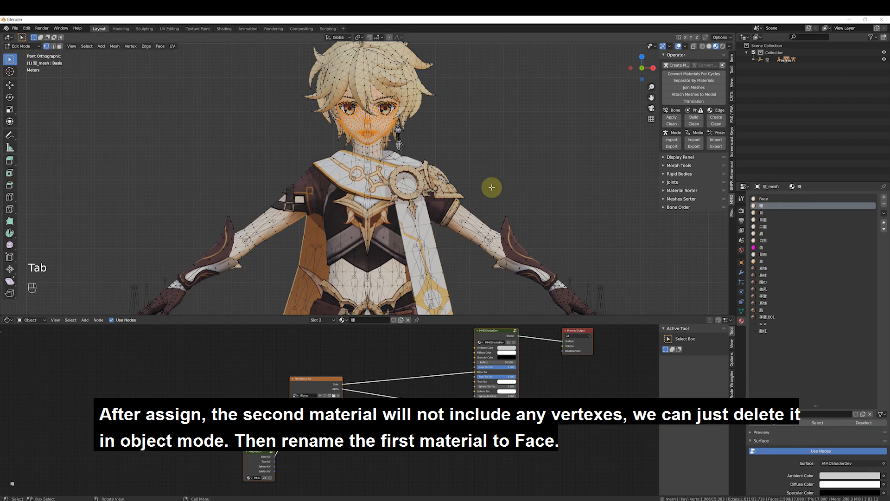
- Compare the faces and textures of the second and third materials, and rename the second material Face_Unlit
{"action": "key", "text": "a"}
{"action": "key", "text": "a"}
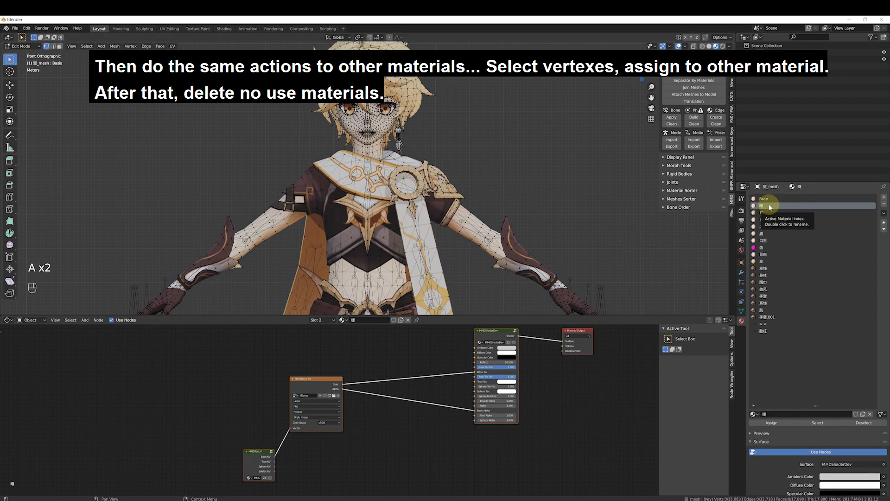
{"action": "key", "text": "Escape"}
{"action": "left_click", "coordinate": [763, 213]}
{"action": "left_click", "coordinate": [818, 423]}
{"action": "key", "text": "Escape"}
{"action": "left_click", "coordinate": [763, 205]}
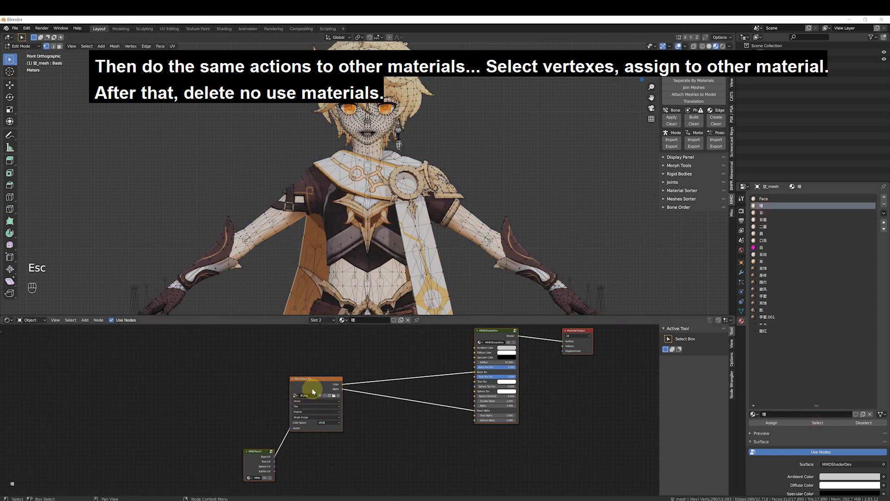
{"action": "left_click", "coordinate": [763, 213]}
{"action": "left_click", "coordinate": [766, 206]}
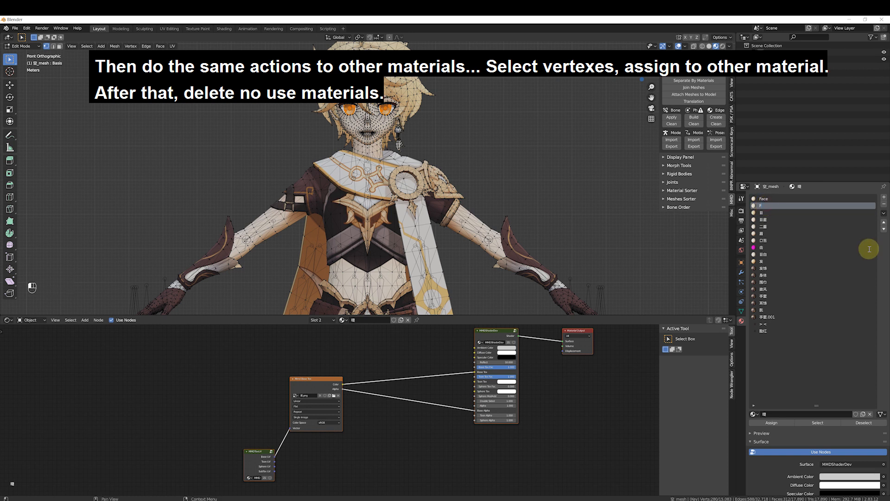
- Select only the third material's eye faces, check them with a test move, and rename the material Eye
{"action": "left_click", "coordinate": [763, 212]}
{"action": "key", "text": "a"}
{"action": "key", "text": "a"}
{"action": "left_click", "coordinate": [817, 423]}
{"action": "key", "text": "g"}
{"action": "key", "text": "Escape"}
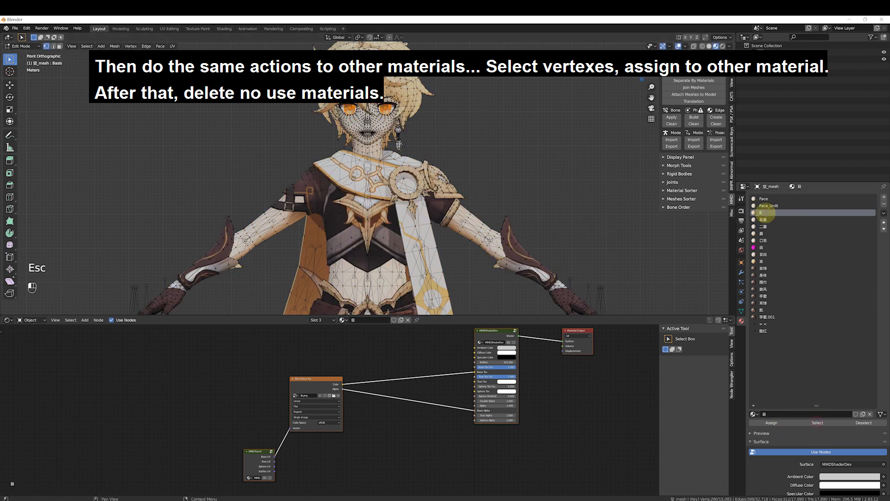
- Select only the fourth material's faces, check them with a test move, and assign them to Face_Unlit
{"action": "left_click", "coordinate": [763, 220]}
{"action": "key", "text": "a"}
{"action": "key", "text": "a"}
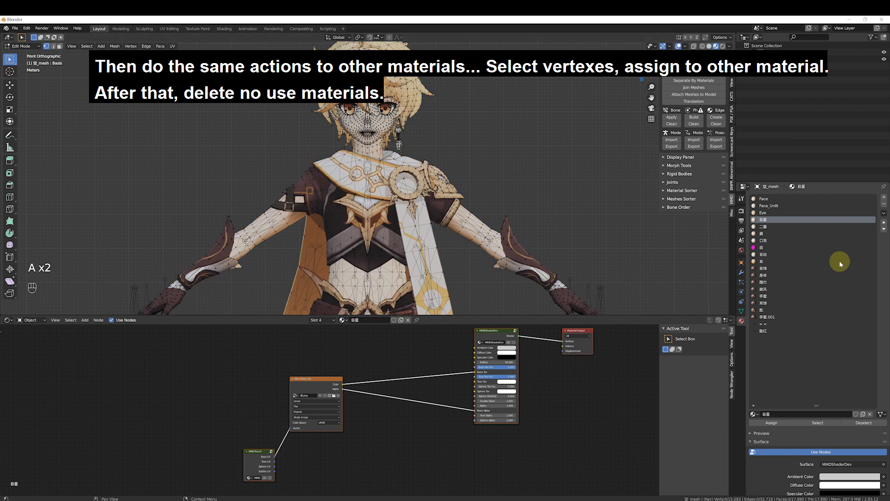
{"action": "left_click", "coordinate": [818, 422]}
{"action": "key", "text": "g"}
{"action": "key", "text": "Escape"}
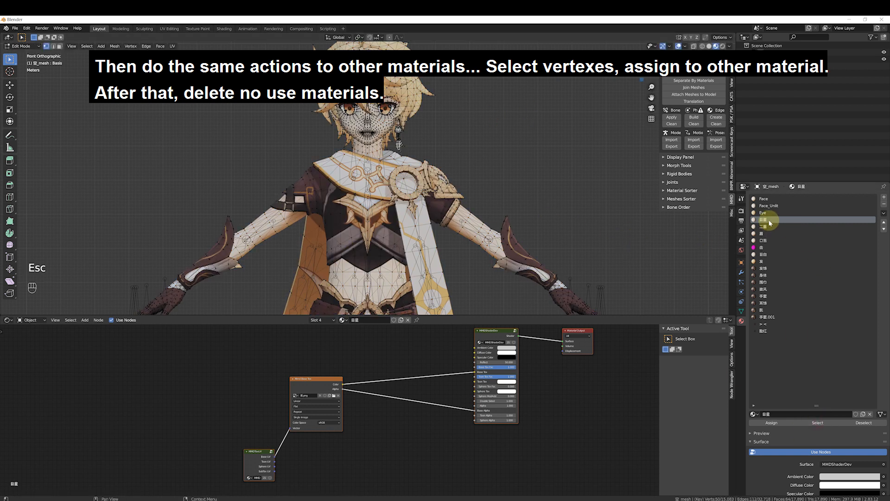
{"action": "left_click", "coordinate": [763, 226]}
{"action": "left_click", "coordinate": [767, 422]}
- Reassign the faces of the fifth material to Face_Unlit, starting from an empty selection
{"action": "key", "text": "a"}
{"action": "key", "text": "a"}
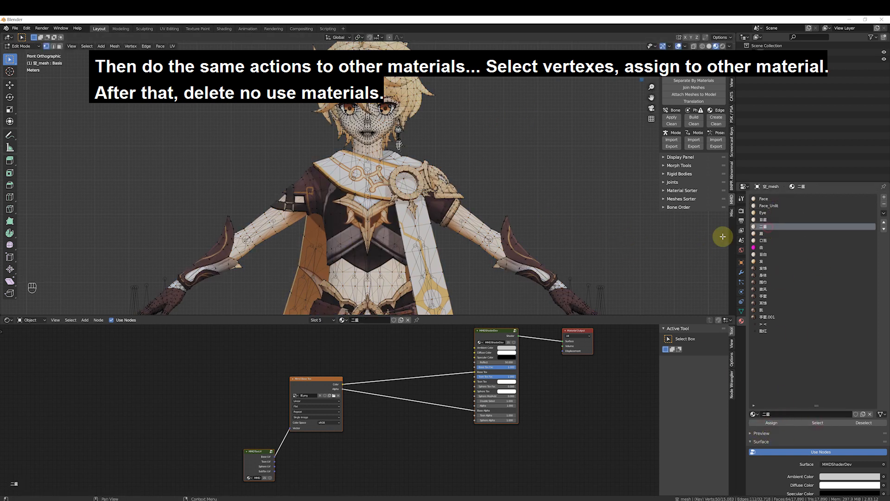
{"action": "left_click", "coordinate": [818, 422]}
{"action": "key", "text": "g"}
{"action": "key", "text": "Escape"}
{"action": "left_click", "coordinate": [778, 205]}
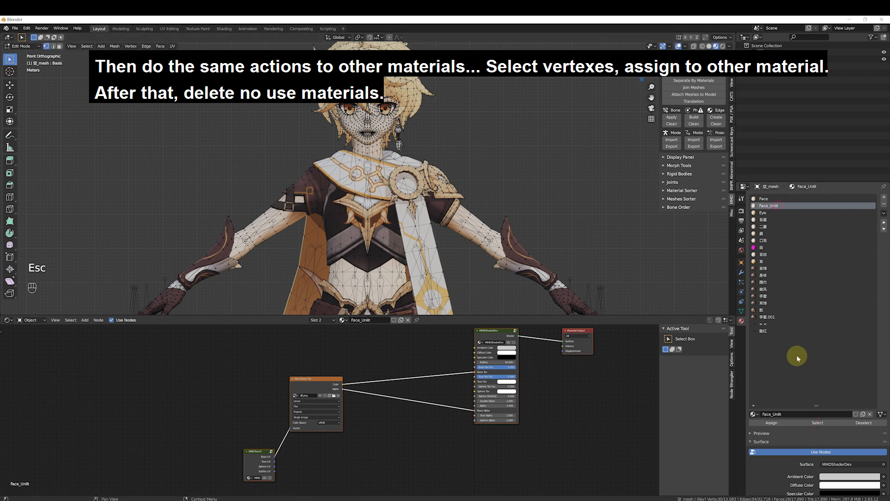
- Reassign the faces of the sixth material to Face_Unlit after checking them with a test move
{"action": "key", "text": "a"}
{"action": "key", "text": "a"}
{"action": "left_click", "coordinate": [772, 234]}
{"action": "left_click", "coordinate": [820, 423]}
{"action": "key", "text": "g"}
{"action": "key", "text": "Escape"}
{"action": "left_click", "coordinate": [774, 205]}
{"action": "left_click", "coordinate": [780, 423]}
- Clear the selection and move the seventh material's faces over to the Face_Unlit material
{"action": "key", "text": "a"}
{"action": "key", "text": "a"}
{"action": "left_click", "coordinate": [767, 240]}
{"action": "left_click", "coordinate": [818, 423]}
{"action": "key", "text": "g"}
{"action": "key", "text": "Escape"}
{"action": "left_click", "coordinate": [784, 206]}
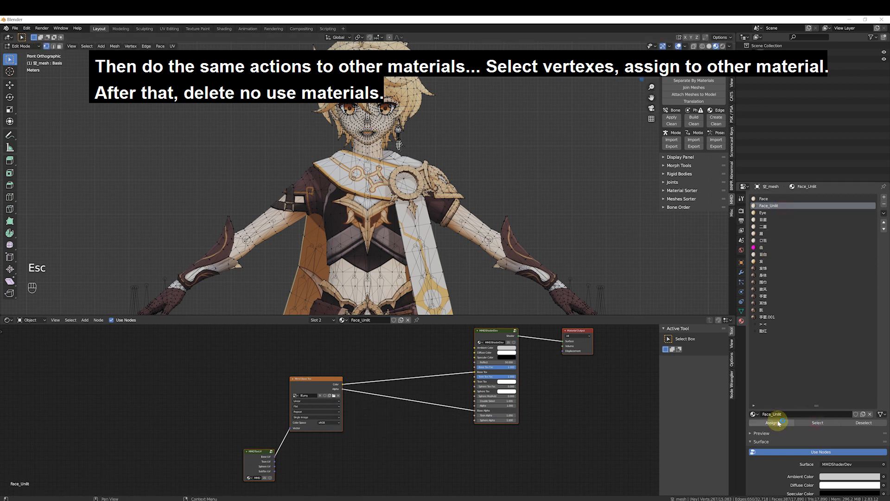
- Select only the ninth material's faces and assign them to the Face_Unlit material
{"action": "left_click", "coordinate": [765, 255]}
{"action": "key", "text": "a"}
{"action": "key", "text": "a"}
{"action": "left_click", "coordinate": [817, 423]}
{"action": "key", "text": "g"}
{"action": "key", "text": "Escape"}
{"action": "left_click", "coordinate": [775, 206]}
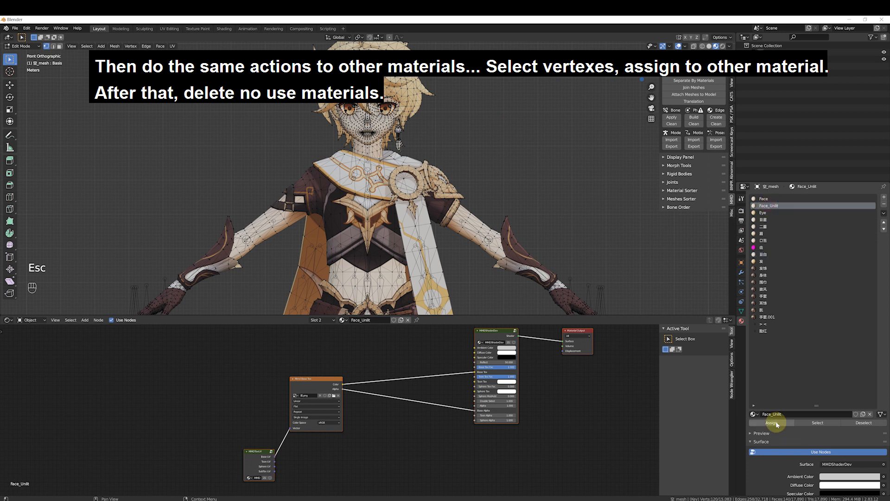
- Select only the faces of the eighth material, the one with the magenta preview, and assign them to Face_Unlit
{"action": "left_click", "coordinate": [763, 248]}
{"action": "key", "text": "a"}
{"action": "key", "text": "a"}
{"action": "left_click", "coordinate": [818, 423]}
{"action": "key", "text": "g"}
{"action": "key", "text": "Escape"}
{"action": "left_click", "coordinate": [770, 208]}
{"action": "left_click", "coordinate": [772, 423]}
- Check the merged Face_Unlit material by selecting all its faces and test-moving them
{"action": "key", "text": "a"}
{"action": "key", "text": "a"}
{"action": "left_click", "coordinate": [818, 423]}
{"action": "key", "text": "g"}
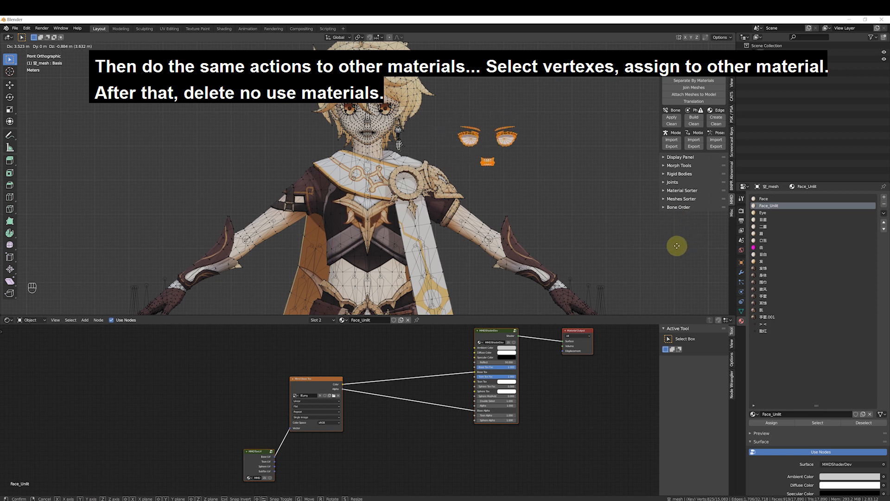
{"action": "key", "text": "Escape"}
- Remove the emptied materials between Eye and the hair material in Object Mode
{"action": "key", "text": "Tab"}
{"action": "left_click", "coordinate": [768, 219]}
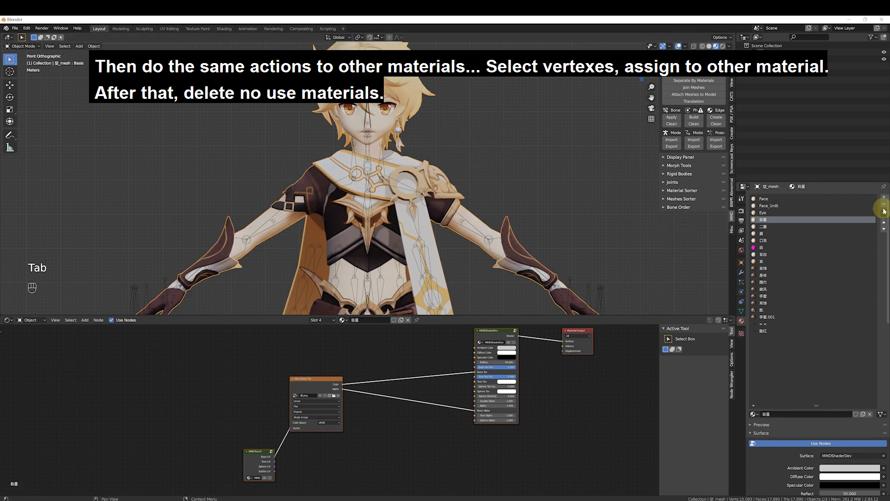
{"action": "left_click", "coordinate": [883, 206]}
{"action": "left_click", "coordinate": [884, 206]}
{"action": "left_click", "coordinate": [884, 206]}
{"action": "left_click", "coordinate": [884, 206]}
{"action": "left_click", "coordinate": [884, 206]}
- Return to Edit Mode, select only the fourth material's hair faces, and rename the material Hair
{"action": "key", "text": "Tab"}
{"action": "key", "text": "a"}
{"action": "key", "text": "a"}
{"action": "left_click", "coordinate": [826, 423]}
{"action": "key", "text": "g"}
{"action": "key", "text": "Escape"}
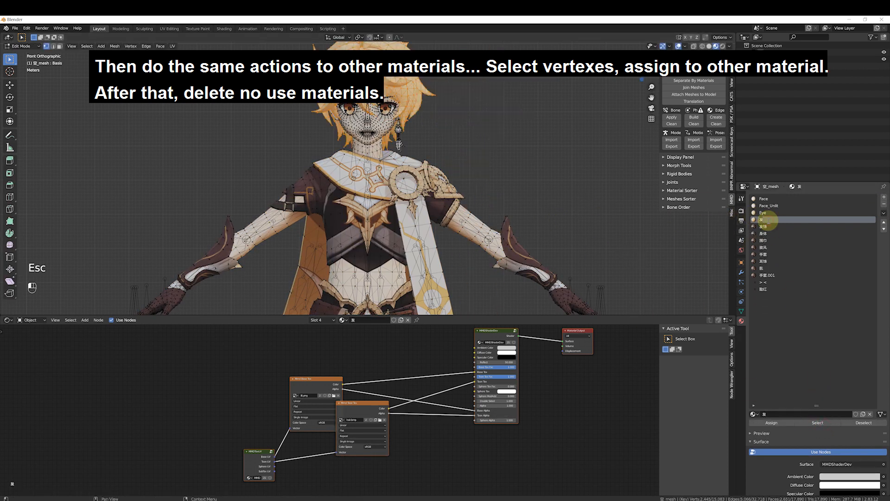
- Select only the fifth material's faces and test-move them to see which parts of the model they cover
{"action": "key", "text": "a"}
{"action": "key", "text": "a"}
{"action": "left_click", "coordinate": [765, 226]}
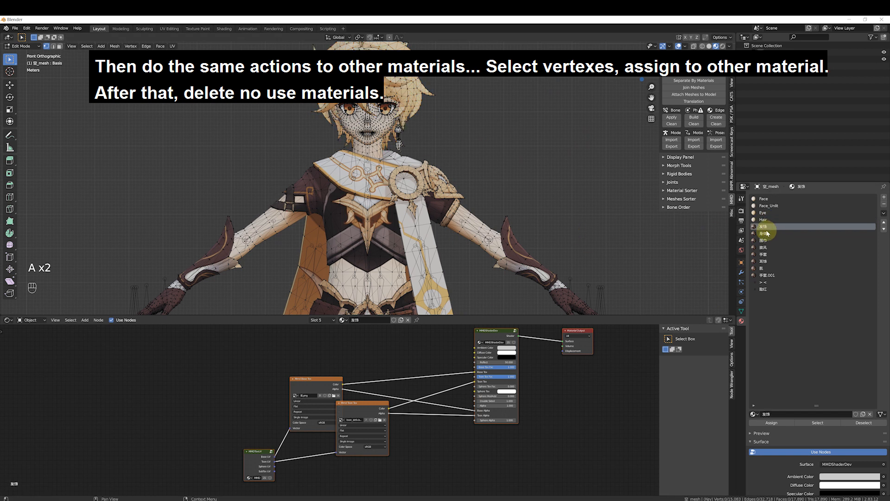
{"action": "scroll", "coordinate": [526, 198], "scroll_direction": "down", "scroll_amount": 3}
{"action": "left_click", "coordinate": [818, 422]}
{"action": "key", "text": "g"}
{"action": "key", "text": "Escape"}
- Add the faces of the sixth, seventh and eighth materials to the selection and check them with test moves
{"action": "left_click", "coordinate": [763, 233]}
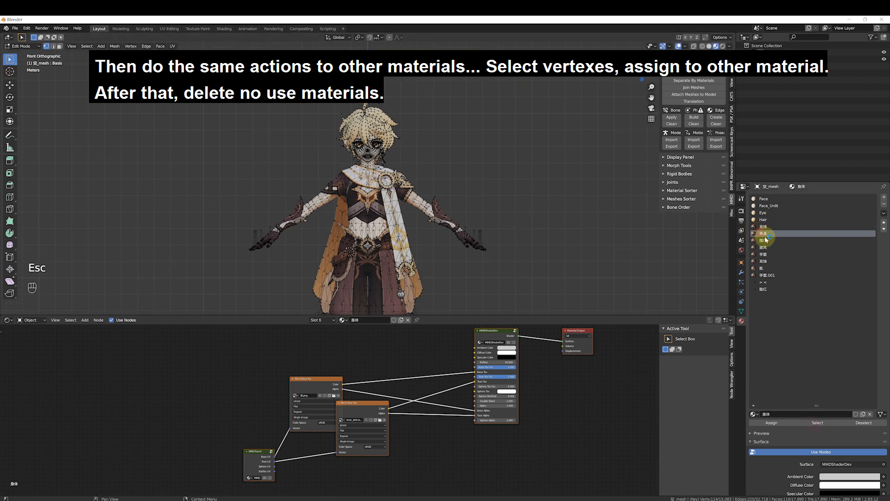
{"action": "left_click", "coordinate": [818, 423]}
{"action": "left_click", "coordinate": [763, 241]}
{"action": "left_click", "coordinate": [818, 422]}
{"action": "key", "text": "g"}
{"action": "key", "text": "Escape"}
{"action": "left_click", "coordinate": [778, 249]}
{"action": "left_click", "coordinate": [817, 423]}
{"action": "key", "text": "g"}
{"action": "key", "text": "Escape"}
- Add the faces of the ninth, tenth and eleventh materials to the selection, test-moving after each one
{"action": "left_click", "coordinate": [764, 254]}
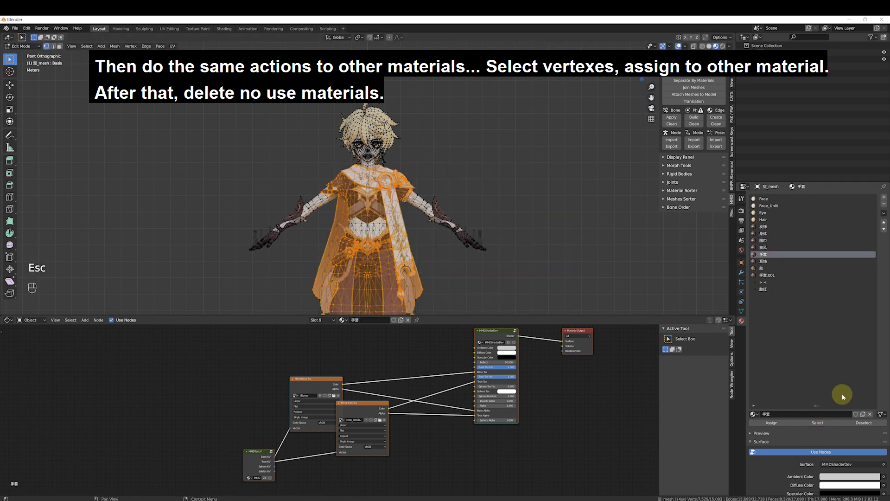
{"action": "left_click", "coordinate": [818, 422]}
{"action": "key", "text": "g"}
{"action": "key", "text": "Escape"}
{"action": "left_click", "coordinate": [764, 261]}
{"action": "left_click", "coordinate": [817, 423]}
{"action": "key", "text": "g"}
{"action": "key", "text": "Escape"}
{"action": "left_click", "coordinate": [762, 268]}
{"action": "left_click", "coordinate": [818, 423]}
{"action": "key", "text": "g"}
{"action": "key", "text": "Escape"}
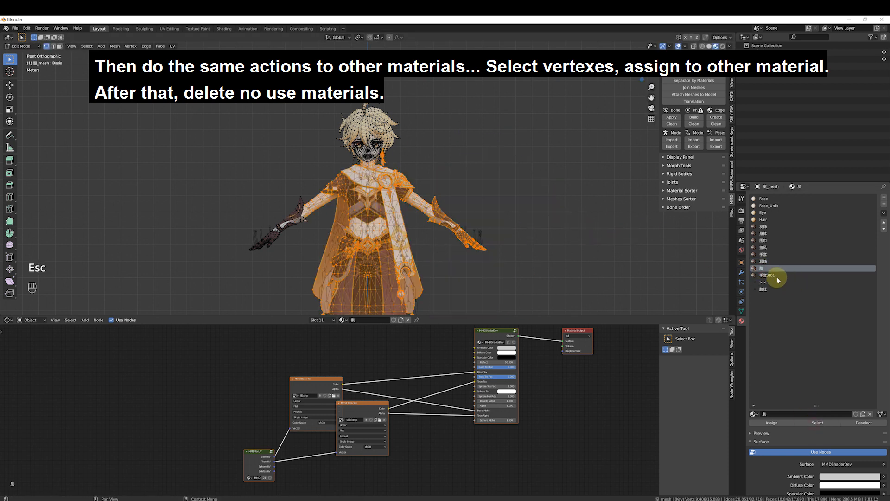
- Add the twelfth material's faces, test-move the whole selected outfit and body, and deselect everything
{"action": "left_click", "coordinate": [767, 275]}
{"action": "left_click", "coordinate": [818, 423]}
{"action": "key", "text": "g"}
{"action": "key", "text": "Escape"}
{"action": "key", "text": "g"}
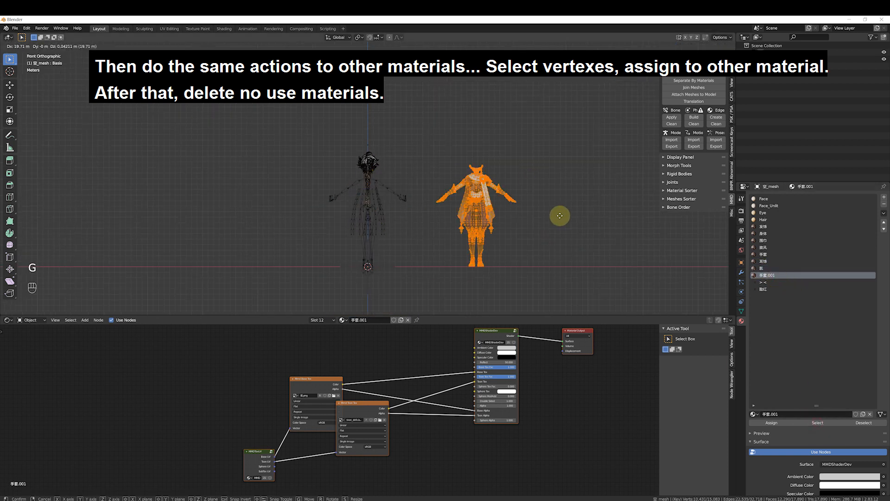
{"action": "key", "text": "Escape"}
{"action": "key", "text": "a"}
{"action": "key", "text": "a"}
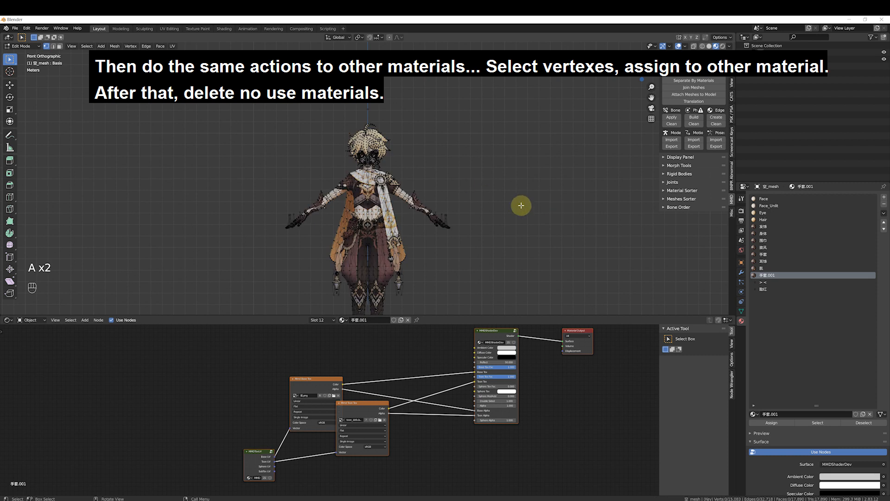
- Rename the fifth material Cloth and assign only the sixth material's faces to it
{"action": "left_click", "coordinate": [768, 226]}
{"action": "left_click", "coordinate": [774, 232]}
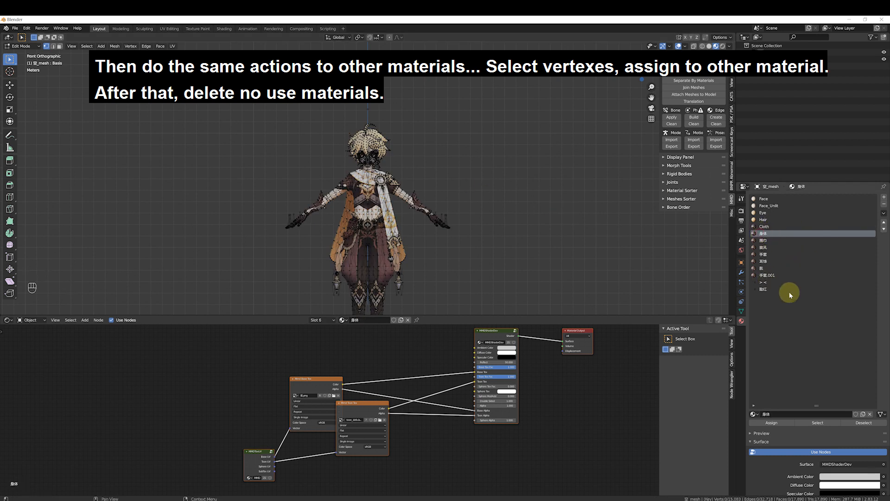
{"action": "key", "text": "a"}
{"action": "key", "text": "a"}
{"action": "left_click", "coordinate": [817, 422]}
{"action": "left_click", "coordinate": [764, 226]}
{"action": "left_click", "coordinate": [772, 423]}
{"action": "key", "text": "a"}
{"action": "key", "text": "a"}
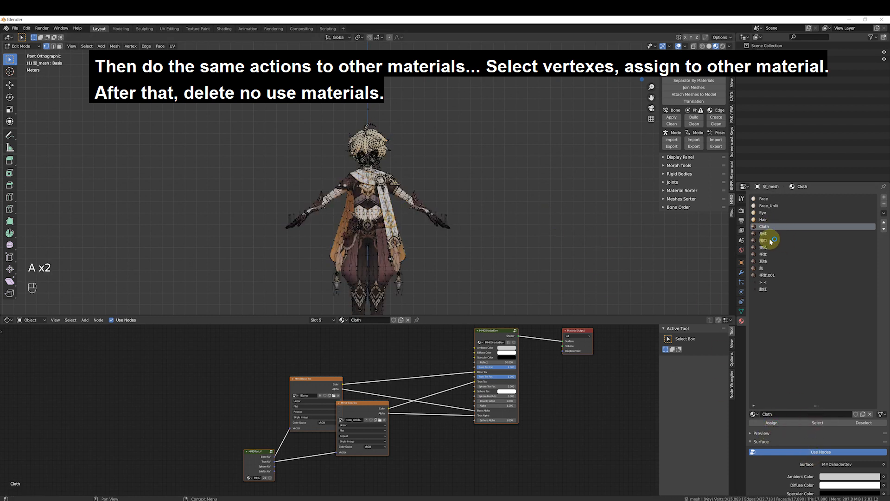
- Select the seventh material's faces, assign them to Cloth, and clear the selection
{"action": "left_click", "coordinate": [765, 241]}
{"action": "left_click", "coordinate": [821, 422]}
{"action": "left_click", "coordinate": [771, 423]}
{"action": "key", "text": "a"}
{"action": "key", "text": "a"}
- Assign the eighth material's faces to Cloth and deselect everything
{"action": "left_click", "coordinate": [765, 247]}
{"action": "left_click", "coordinate": [825, 423]}
{"action": "left_click", "coordinate": [764, 227]}
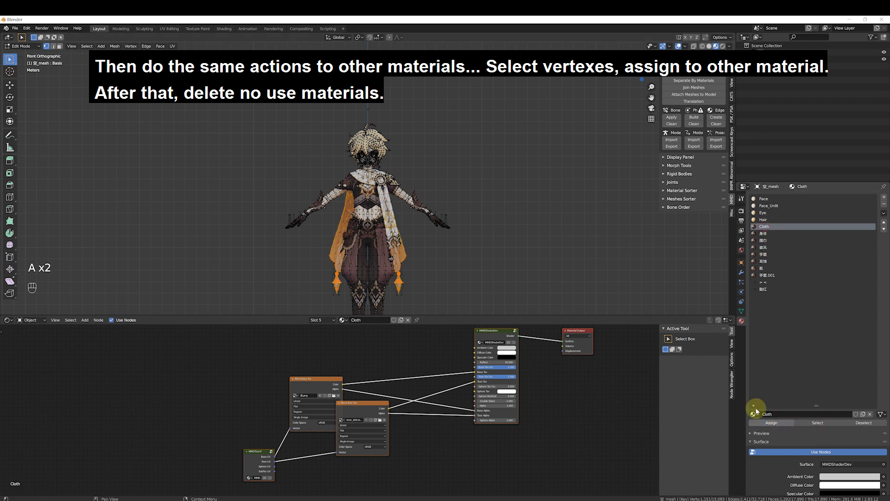
{"action": "left_click", "coordinate": [772, 423]}
{"action": "key", "text": "a"}
{"action": "key", "text": "a"}
- Assign the ninth material's faces to Cloth and clear the selection
{"action": "left_click", "coordinate": [765, 248]}
{"action": "key", "text": "Escape"}
{"action": "key", "text": "Escape"}
{"action": "left_click", "coordinate": [770, 255]}
{"action": "left_click", "coordinate": [819, 422]}
{"action": "left_click", "coordinate": [764, 227]}
{"action": "left_click", "coordinate": [772, 422]}
{"action": "key", "text": "a"}
{"action": "key", "text": "a"}
- Assign the faces of the tenth and eleventh materials to Cloth one after the other, deselecting in between
{"action": "left_click", "coordinate": [763, 261]}
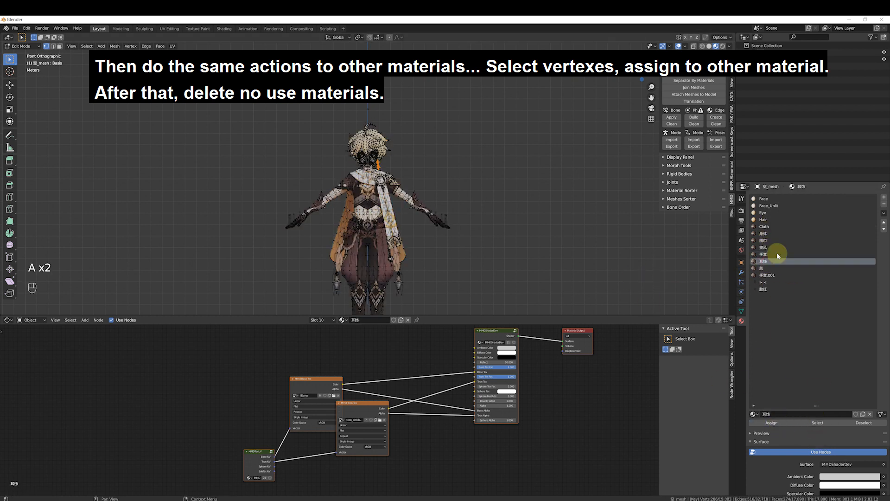
{"action": "left_click", "coordinate": [765, 226]}
{"action": "left_click", "coordinate": [774, 267]}
{"action": "key", "text": "a"}
{"action": "key", "text": "a"}
{"action": "left_click", "coordinate": [819, 422]}
{"action": "left_click", "coordinate": [766, 226]}
{"action": "left_click", "coordinate": [780, 422]}
{"action": "key", "text": "a"}
{"action": "key", "text": "a"}
- Assign the twelfth material's faces to Cloth and clear the selection
{"action": "left_click", "coordinate": [765, 275]}
{"action": "left_click", "coordinate": [818, 422]}
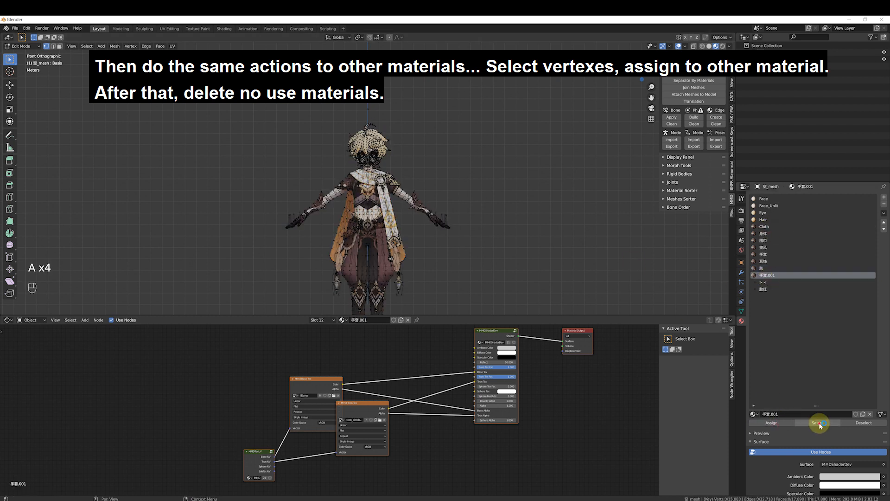
{"action": "left_click", "coordinate": [768, 226]}
{"action": "key", "text": "a"}
{"action": "key", "text": "a"}
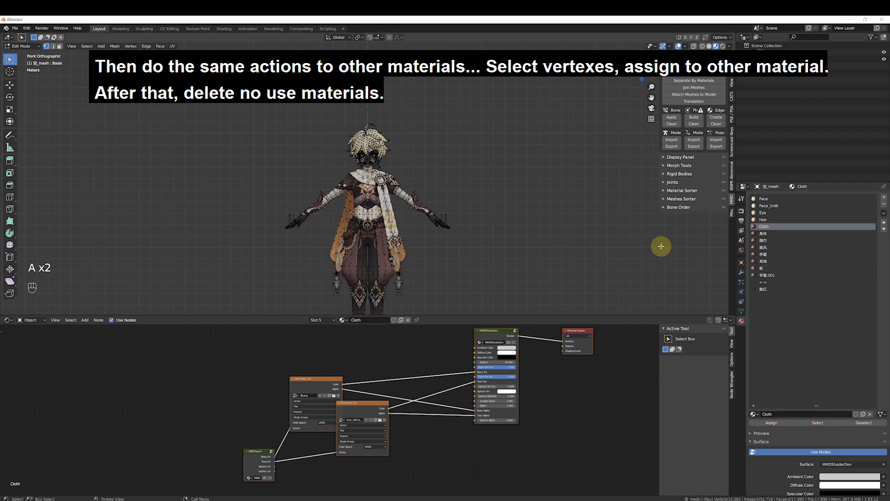
- Check the merged Cloth material by selecting all its faces and test-moving them
{"action": "left_click", "coordinate": [764, 268]}
{"action": "left_click", "coordinate": [768, 275]}
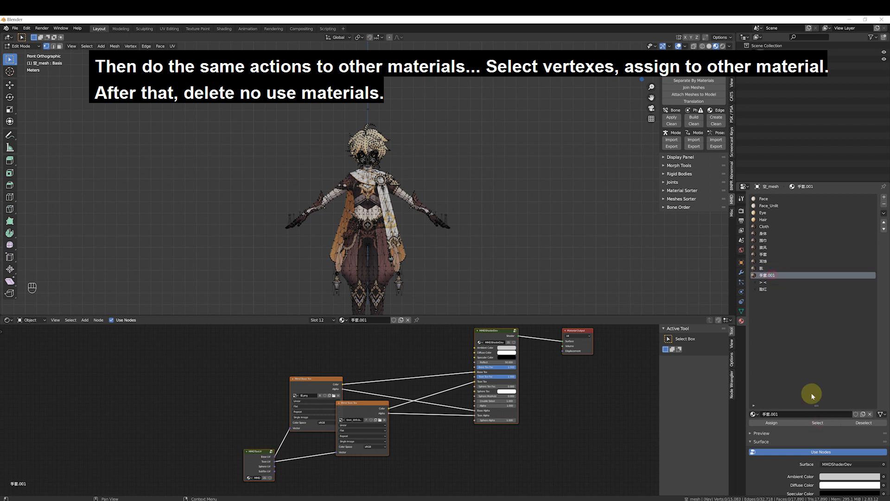
{"action": "left_click", "coordinate": [764, 227]}
{"action": "left_click", "coordinate": [818, 422]}
{"action": "key", "text": "g"}
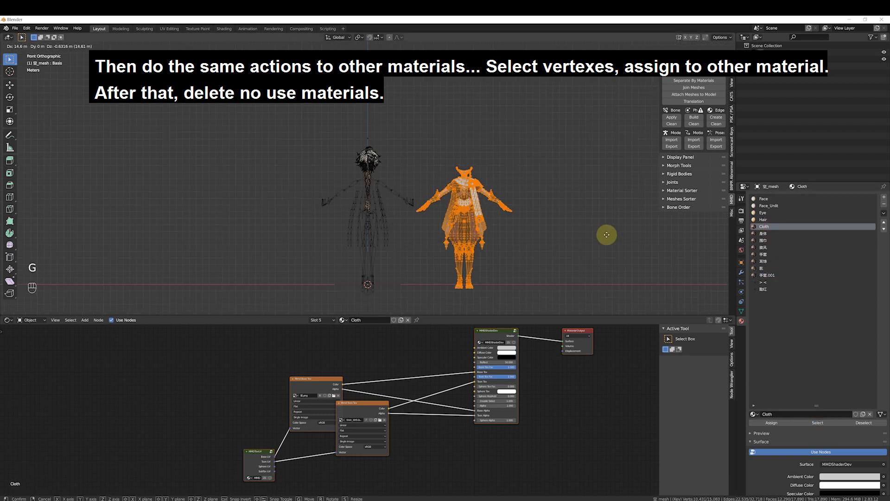
{"action": "key", "text": "Escape"}
{"action": "key", "text": "a"}
{"action": "key", "text": "a"}
- Remove the seven emptied materials between Cloth and the > < material in Object Mode
{"action": "key", "text": "Tab"}
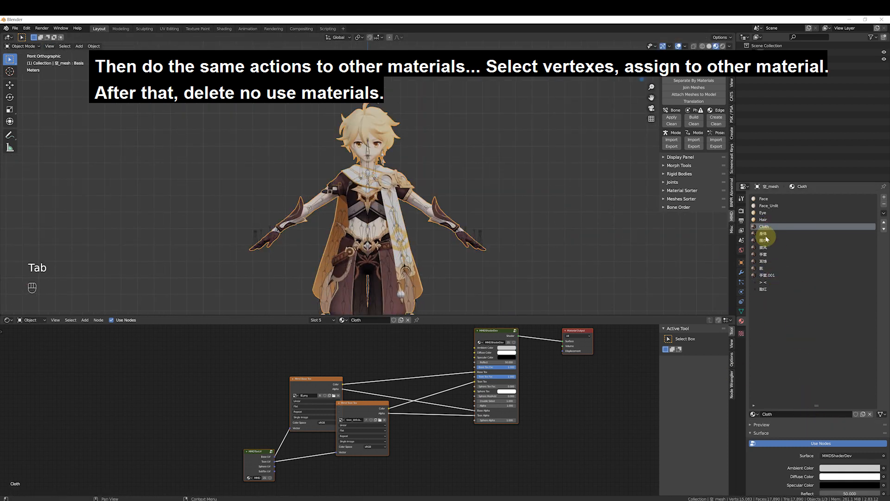
{"action": "left_click", "coordinate": [763, 233]}
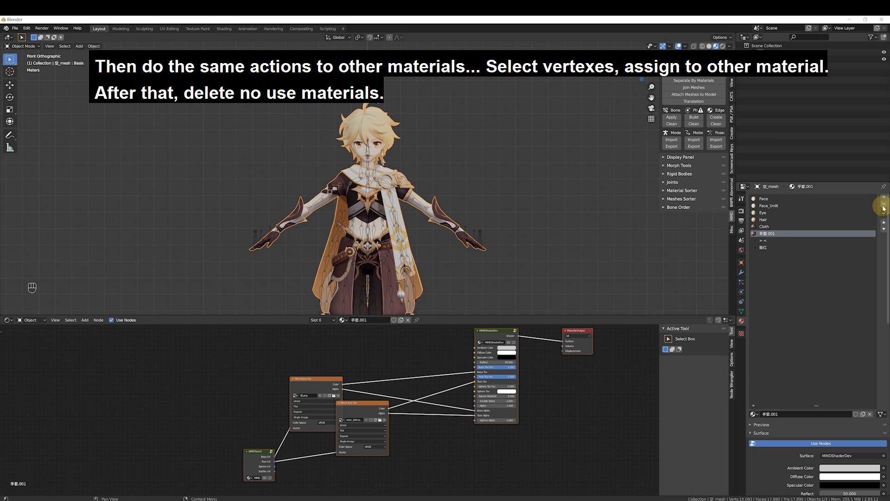
{"action": "left_click", "coordinate": [884, 205]}
- Return to Edit Mode, test-move the faces of the > < material, and rename that material Emoji
{"action": "key", "text": "Tab"}
{"action": "left_click", "coordinate": [817, 423]}
{"action": "key", "text": "g"}
{"action": "key", "text": "Escape"}
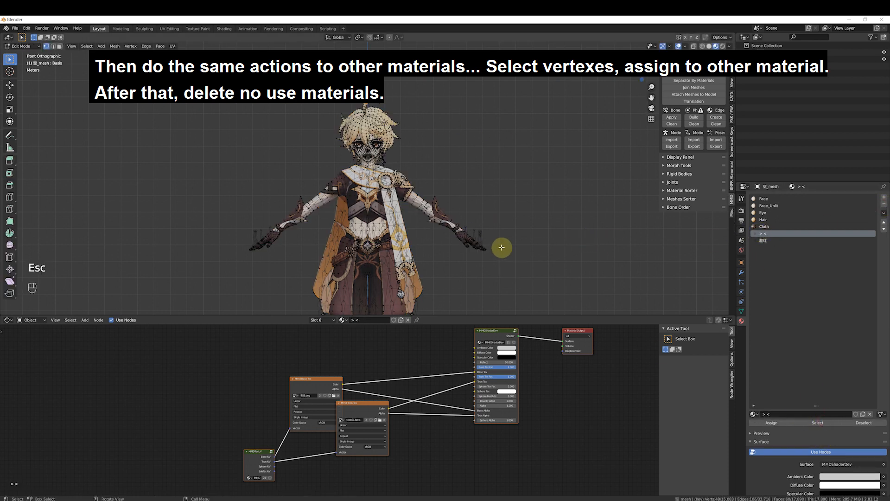
{"action": "scroll", "coordinate": [501, 247], "scroll_direction": "up", "scroll_amount": 4}
{"action": "left_click", "coordinate": [766, 241]}
{"action": "key", "text": "a"}
{"action": "key", "text": "a"}
{"action": "key", "text": "Escape"}
{"action": "left_click", "coordinate": [764, 233]}
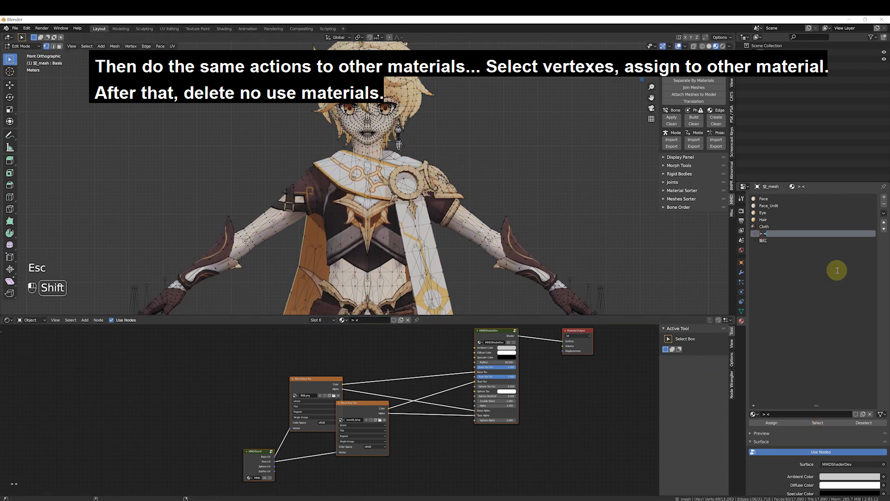
- Select only the faces of the last material, below Emoji, and test-move them
{"action": "left_click", "coordinate": [786, 242]}
{"action": "key", "text": "a"}
{"action": "key", "text": "a"}
{"action": "left_click", "coordinate": [817, 423]}
{"action": "key", "text": "g"}
{"action": "key", "text": "Escape"}
- Remove the leftover material below Emoji in Object Mode
{"action": "left_click", "coordinate": [765, 235]}
{"action": "key", "text": "Escape"}
{"action": "key", "text": "Tab"}
{"action": "left_click", "coordinate": [764, 242]}
{"action": "left_click", "coordinate": [884, 205]}
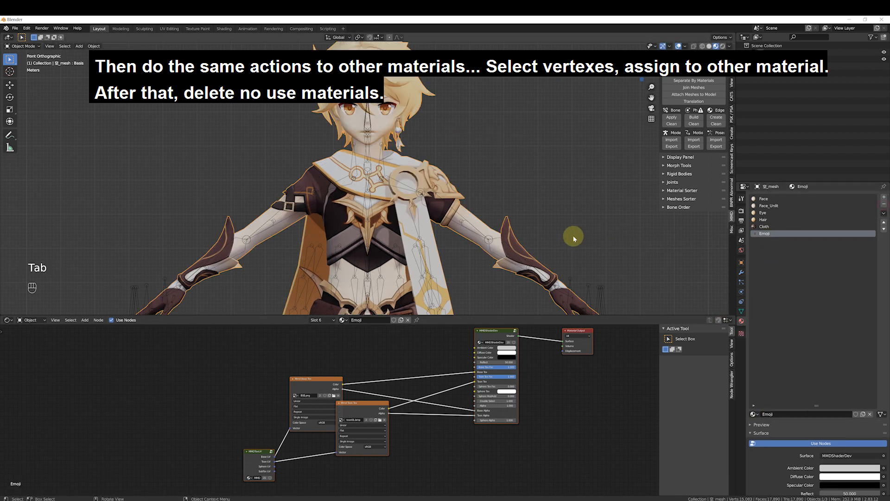
- Return to Edit Mode and check the face materials with test moves, ending with only Face_Unlit's faces selected
{"action": "key", "text": "Tab"}
{"action": "scroll", "coordinate": [553, 233], "scroll_direction": "down", "scroll_amount": 3}
{"action": "scroll", "coordinate": [553, 233], "scroll_direction": "up", "scroll_amount": 4}
{"action": "left_click", "coordinate": [817, 423]}
{"action": "key", "text": "g"}
{"action": "key", "text": "Escape"}
{"action": "left_click", "coordinate": [767, 206]}
{"action": "left_click", "coordinate": [813, 422]}
{"action": "key", "text": "a"}
{"action": "key", "text": "a"}
{"action": "left_click", "coordinate": [815, 423]}
{"action": "key", "text": "g"}
{"action": "key", "text": "Escape"}
- Select only the Eye material's faces and test-move them
{"action": "left_click", "coordinate": [763, 212]}
{"action": "key", "text": "a"}
{"action": "key", "text": "a"}
{"action": "left_click", "coordinate": [818, 423]}
{"action": "key", "text": "g"}
{"action": "key", "text": "Escape"}
- Select only the Hair material's faces, test-move them, and deselect everything
{"action": "left_click", "coordinate": [763, 219]}
{"action": "scroll", "coordinate": [610, 240], "scroll_direction": "down", "scroll_amount": 3}
{"action": "key", "text": "a"}
{"action": "key", "text": "a"}
{"action": "left_click", "coordinate": [821, 422]}
{"action": "key", "text": "g"}
{"action": "key", "text": "Escape"}
{"action": "key", "text": "a"}
{"action": "key", "text": "a"}
- Recheck the Cloth material by test-moving its faces on their own, and clear the selection
{"action": "left_click", "coordinate": [764, 226]}
{"action": "left_click", "coordinate": [807, 422]}
{"action": "key", "text": "g"}
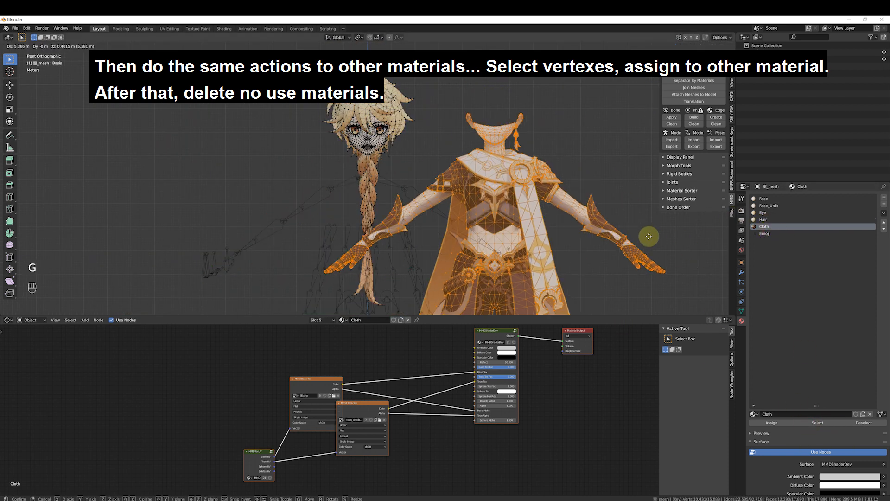
{"action": "key", "text": "Escape"}
{"action": "scroll", "coordinate": [519, 183], "scroll_direction": "down", "scroll_amount": 4}
{"action": "key", "text": "a"}
{"action": "key", "text": "a"}
- Select the Emoji material's faces, test-move them, and deselect the whole mesh
{"action": "left_click", "coordinate": [765, 233]}
{"action": "left_click", "coordinate": [820, 423]}
{"action": "key", "text": "g"}
{"action": "key", "text": "Escape"}
{"action": "scroll", "coordinate": [550, 194], "scroll_direction": "up", "scroll_amount": 7}
{"action": "scroll", "coordinate": [556, 192], "scroll_direction": "down", "scroll_amount": 3}
{"action": "key", "text": "a"}
{"action": "key", "text": "a"}
{"action": "scroll", "coordinate": [572, 178], "scroll_direction": "up", "scroll_amount": 2}
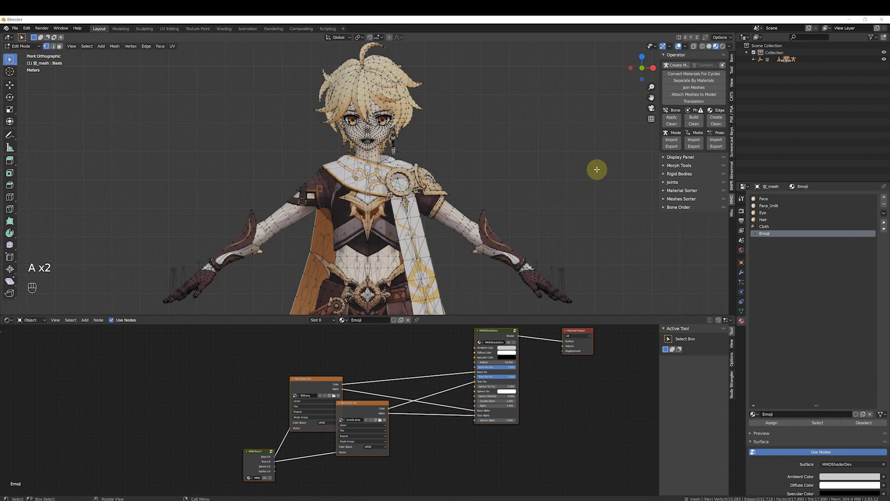
- Take the character mesh out of Edit Mode back to Object Mode
{"action": "scroll", "coordinate": [575, 165], "scroll_direction": "down", "scroll_amount": 1}
{"action": "key", "text": "Tab"}
{"action": "scroll", "coordinate": [513, 139], "scroll_direction": "down", "scroll_amount": 2}
{"action": "scroll", "coordinate": [472, 133], "scroll_direction": "down", "scroll_amount": 5}
{"action": "scroll", "coordinate": [477, 159], "scroll_direction": "up", "scroll_amount": 4}
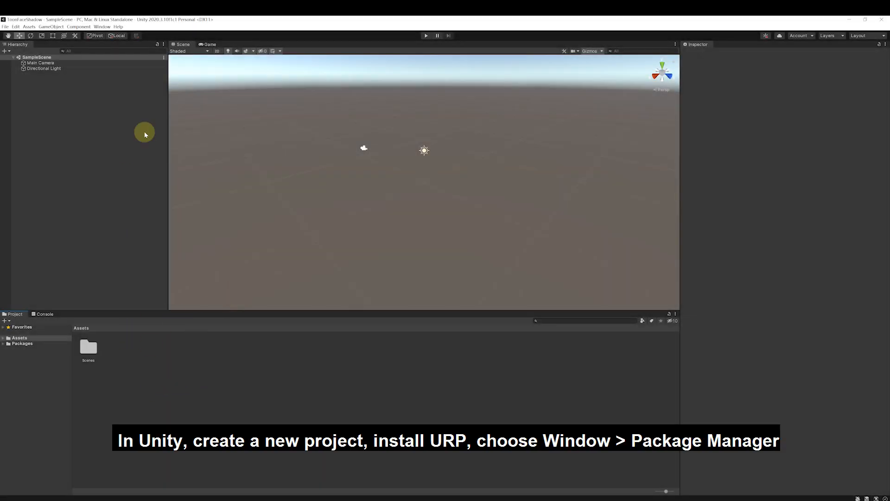
- Switch to Unity and find the Universal RP package in the Unity Registry by searching "universal", then install it
{"action": "left_click", "coordinate": [102, 27]}
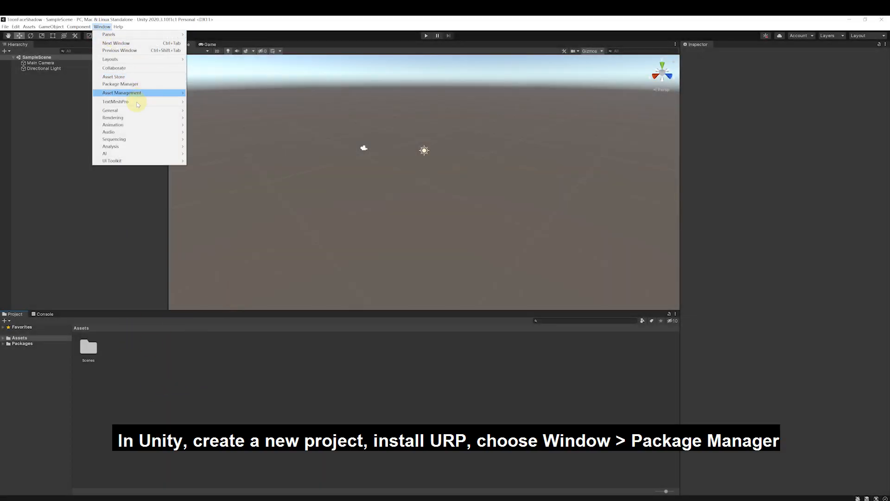
{"action": "left_click", "coordinate": [138, 84]}
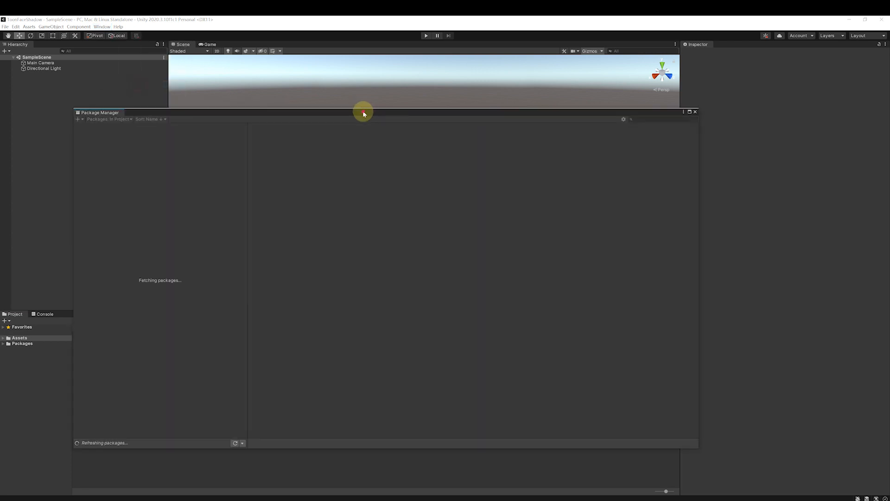
{"action": "left_click_drag", "start_coordinate": [363, 113], "coordinate": [309, 117]}
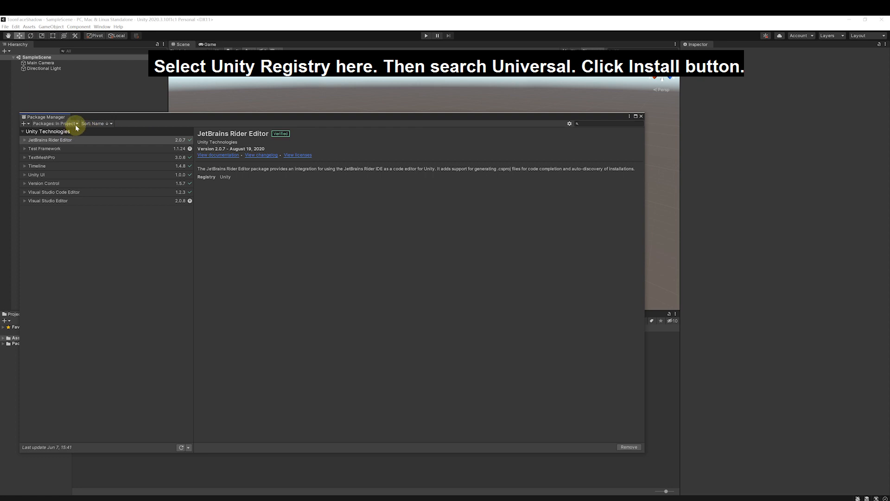
{"action": "left_click", "coordinate": [76, 123]}
{"action": "left_click", "coordinate": [53, 132]}
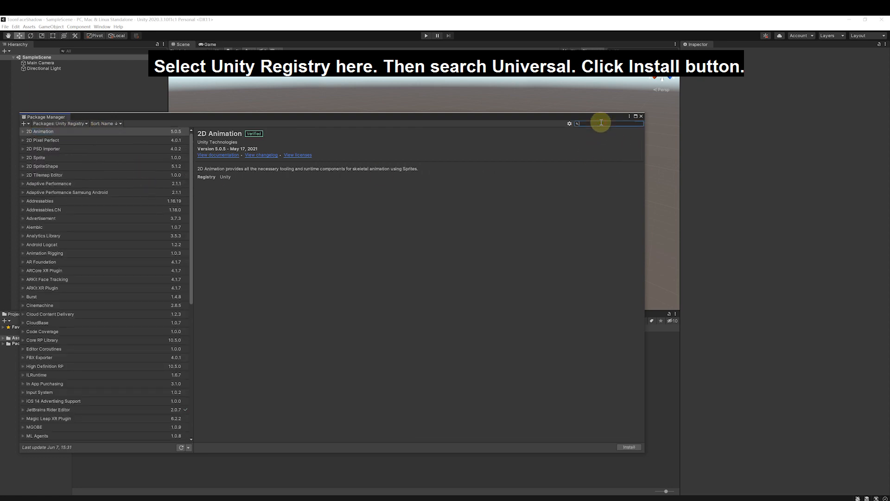
{"action": "type", "text": "universal"}
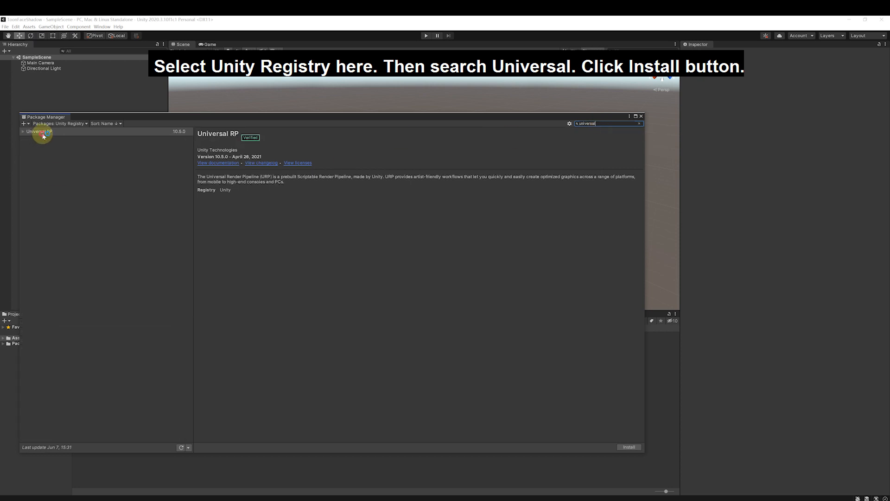
{"action": "left_click", "coordinate": [44, 134]}
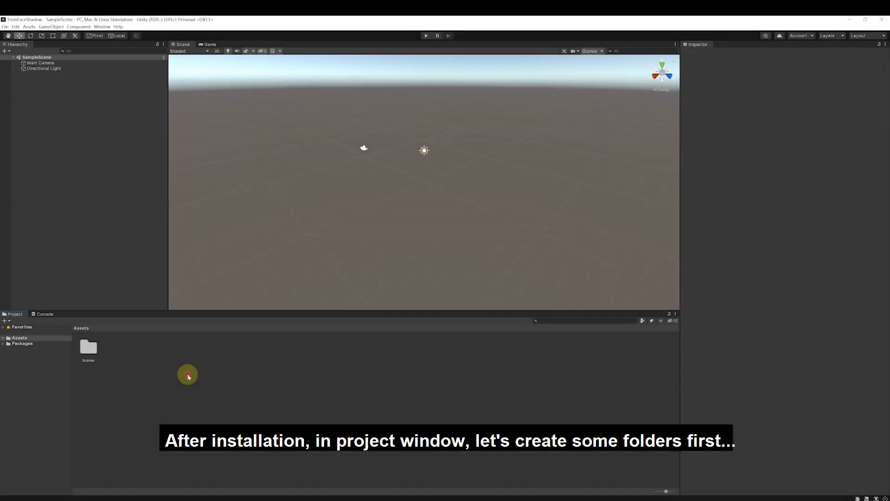
- Create two folders named Models and Textures in the project's Assets
{"action": "right_click", "coordinate": [175, 371]}
{"action": "mouse_move", "coordinate": [224, 205]}
{"action": "left_click", "coordinate": [311, 207]}
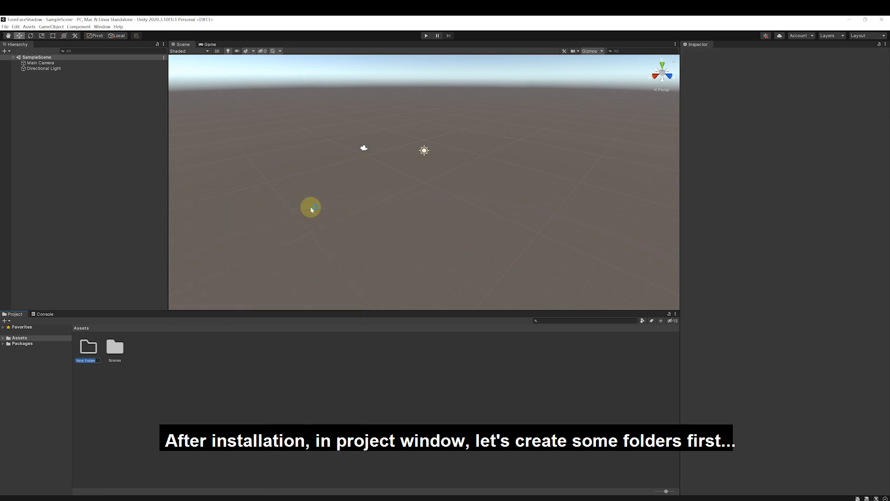
{"action": "right_click", "coordinate": [230, 409]}
{"action": "mouse_move", "coordinate": [283, 244]}
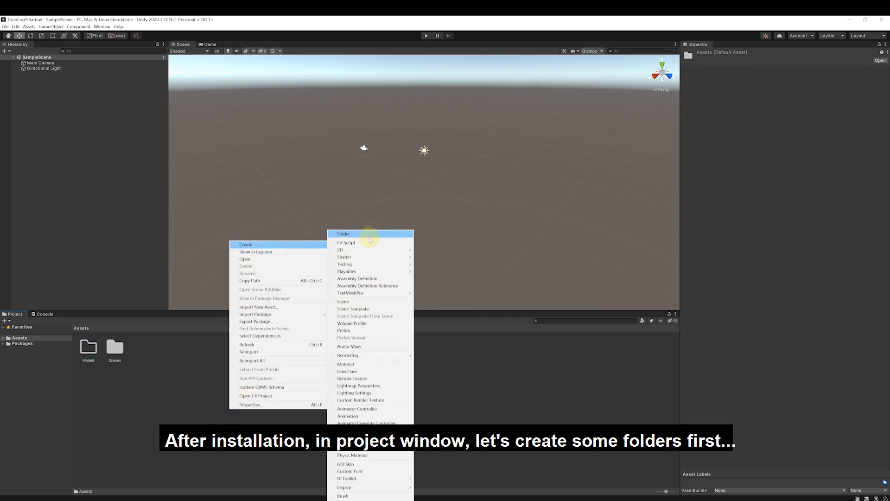
{"action": "left_click", "coordinate": [371, 234]}
{"action": "type", "text": "Textures"}
{"action": "key", "text": "Return"}
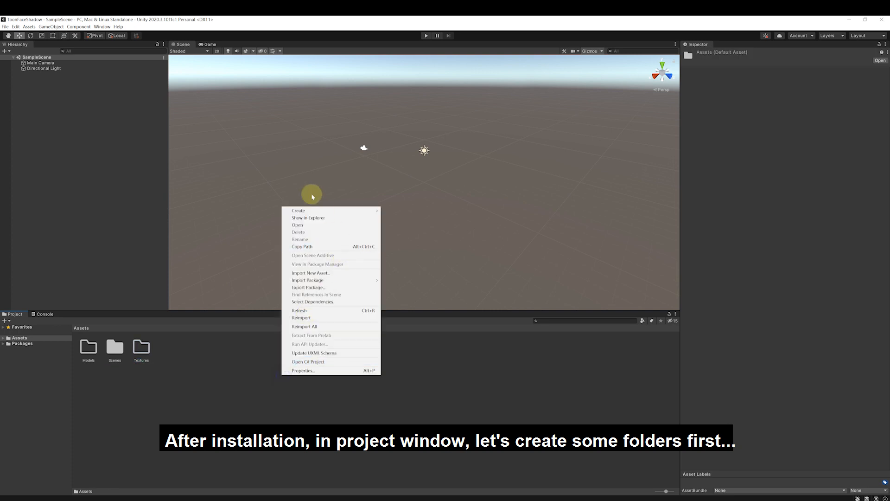
- Add a Shaders folder to the project's Assets
{"action": "left_click", "coordinate": [396, 212]}
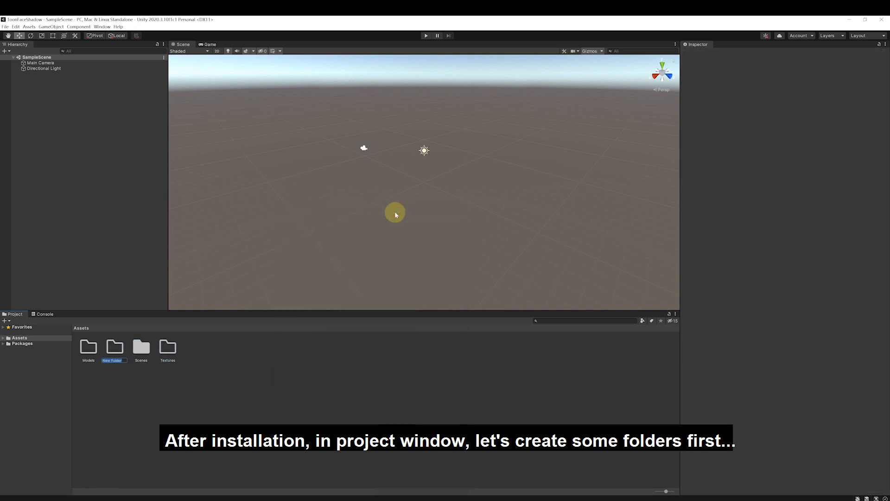
{"action": "key", "text": "Return"}
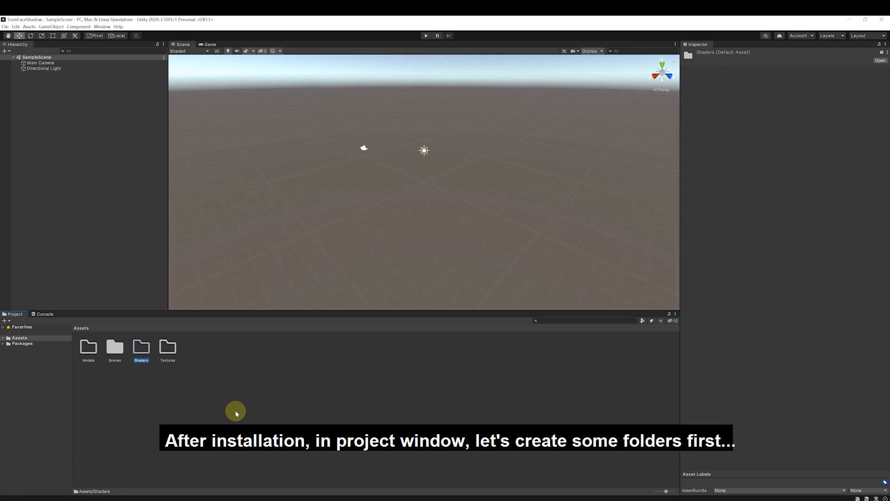
{"action": "left_click", "coordinate": [231, 374]}
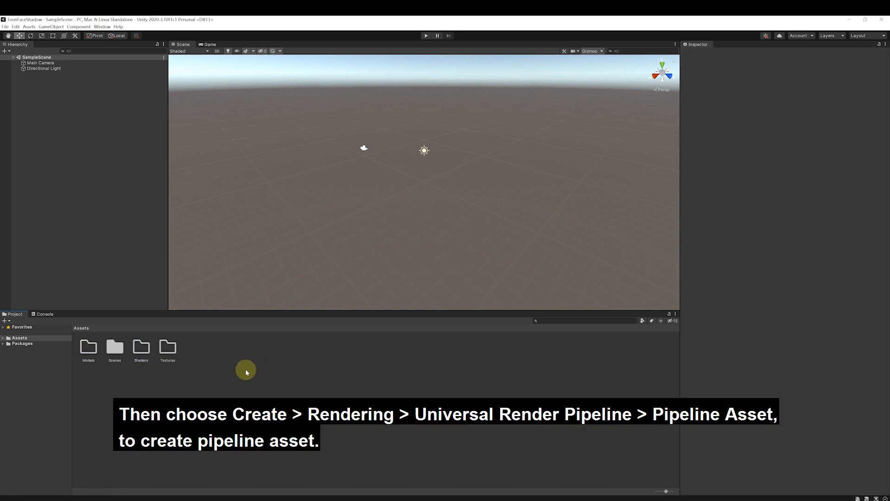
- Create a Universal Render Pipeline asset with a Forward Renderer in Assets, keeping its default name
{"action": "right_click", "coordinate": [225, 367]}
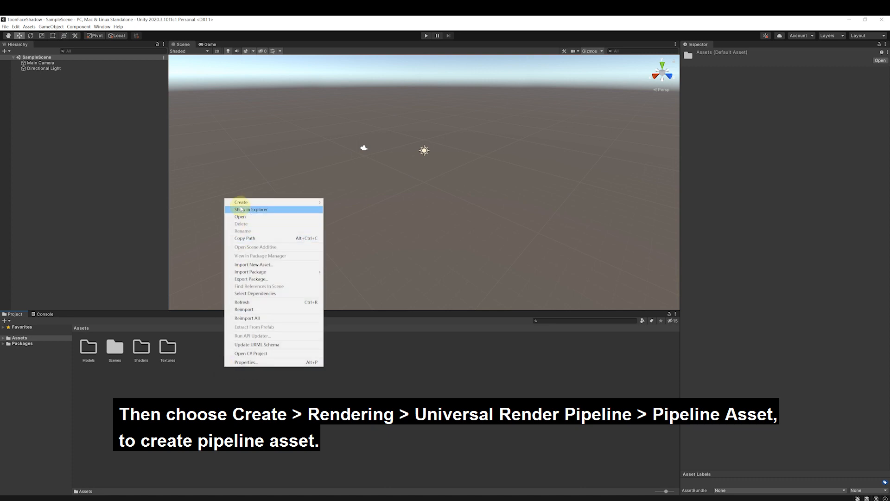
{"action": "mouse_move", "coordinate": [241, 203]}
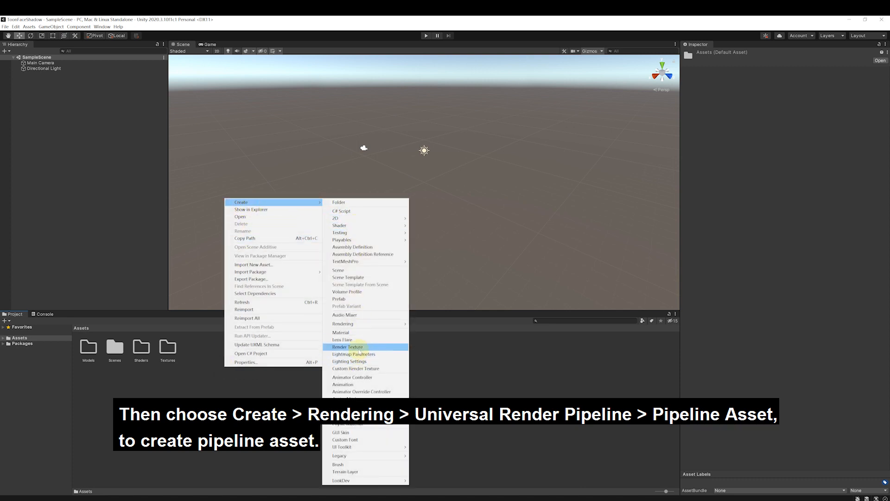
{"action": "mouse_move", "coordinate": [371, 324]}
{"action": "mouse_move", "coordinate": [433, 324]}
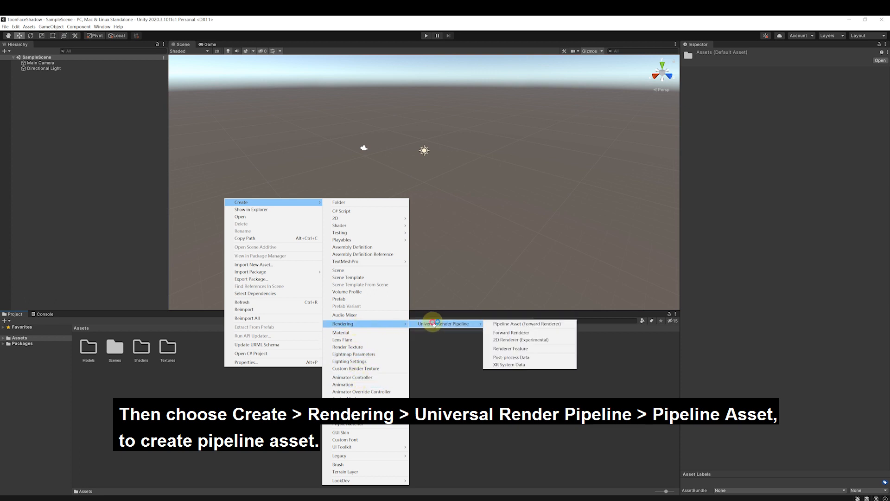
{"action": "left_click", "coordinate": [522, 324]}
{"action": "left_click", "coordinate": [225, 396]}
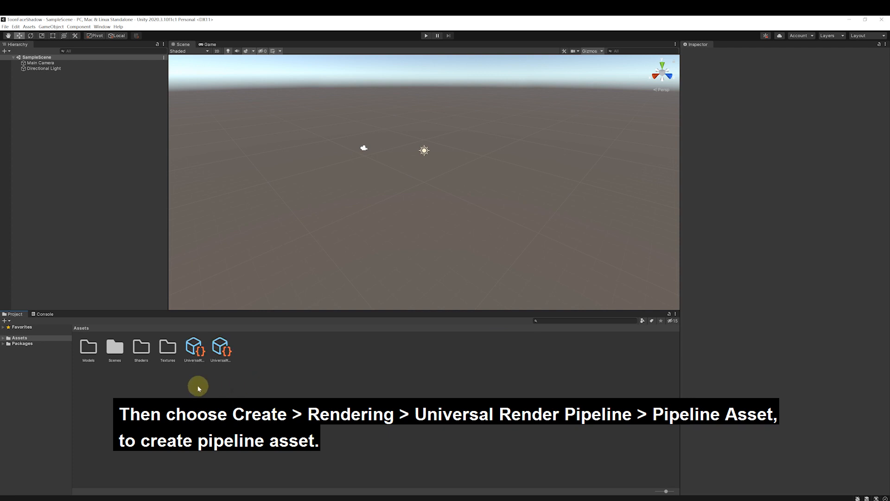
{"action": "left_click", "coordinate": [195, 349]}
{"action": "left_click", "coordinate": [301, 366]}
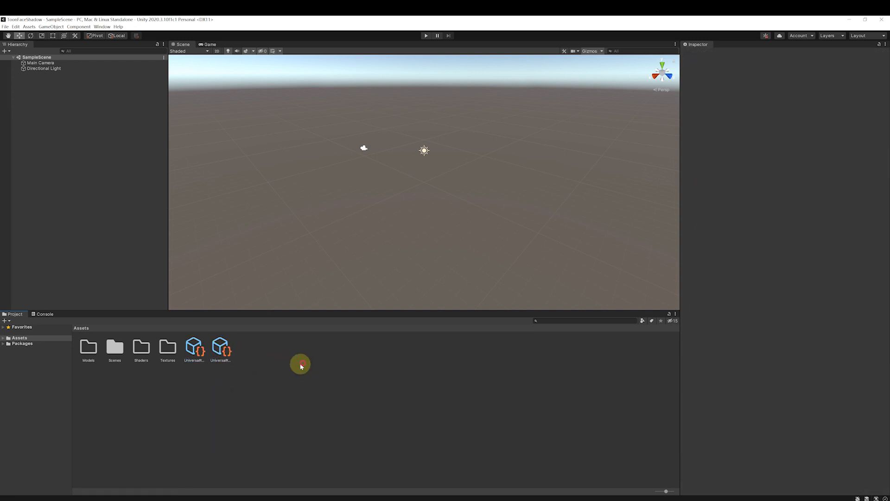
- Configure the pipeline asset with 8x MSAA anti-aliasing, Soft Shadows enabled and High Dynamic Range grading
{"action": "left_click", "coordinate": [201, 353]}
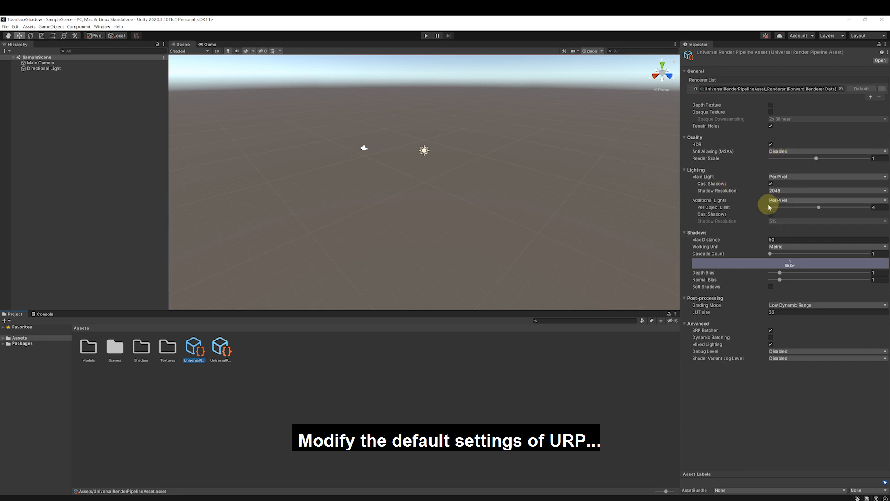
{"action": "left_click", "coordinate": [780, 152]}
{"action": "left_click", "coordinate": [783, 181]}
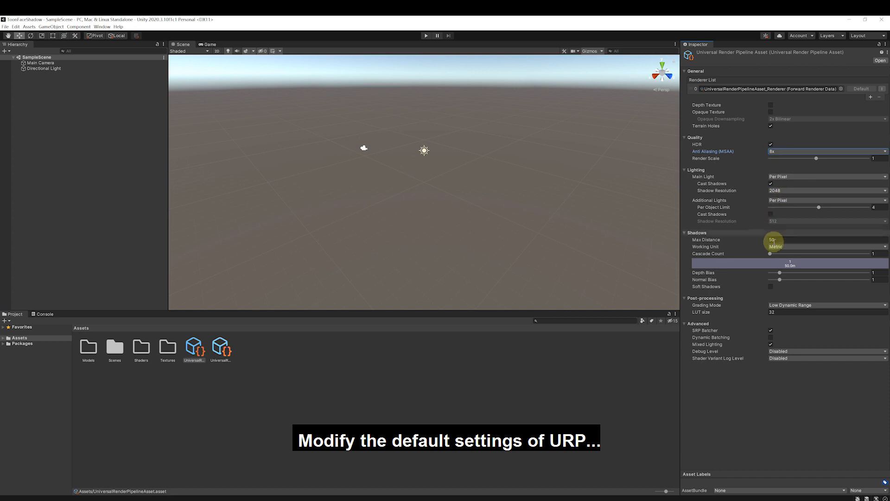
{"action": "left_click", "coordinate": [770, 287]}
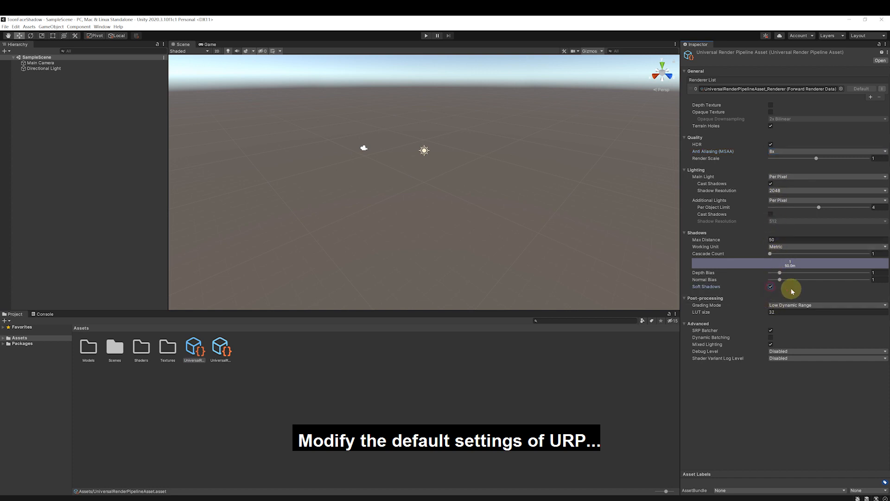
{"action": "left_click", "coordinate": [805, 305]}
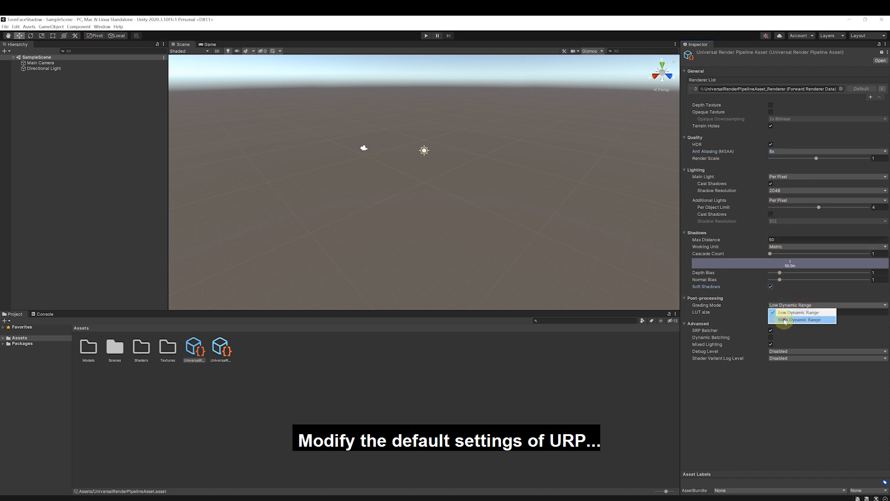
{"action": "left_click", "coordinate": [812, 320]}
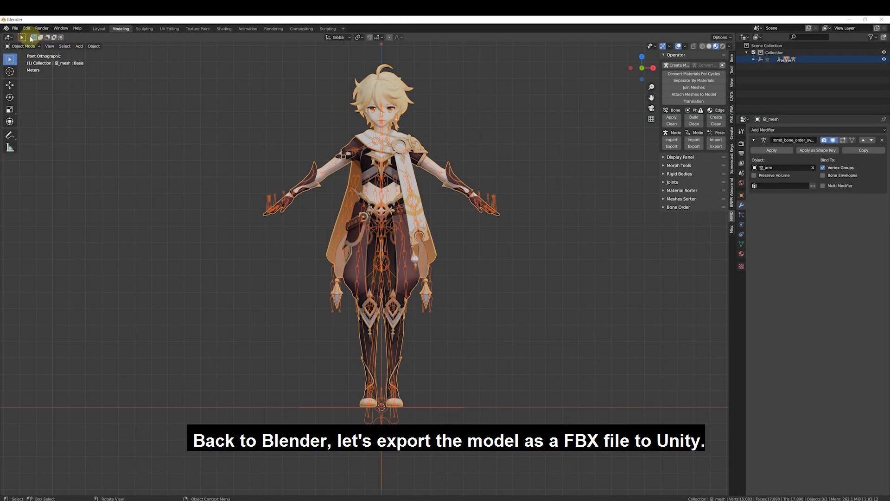
- Switch to Blender and start an FBX export limited to selected objects of the Armature and Mesh types
{"action": "left_click", "coordinate": [15, 28]}
{"action": "mouse_move", "coordinate": [44, 128]}
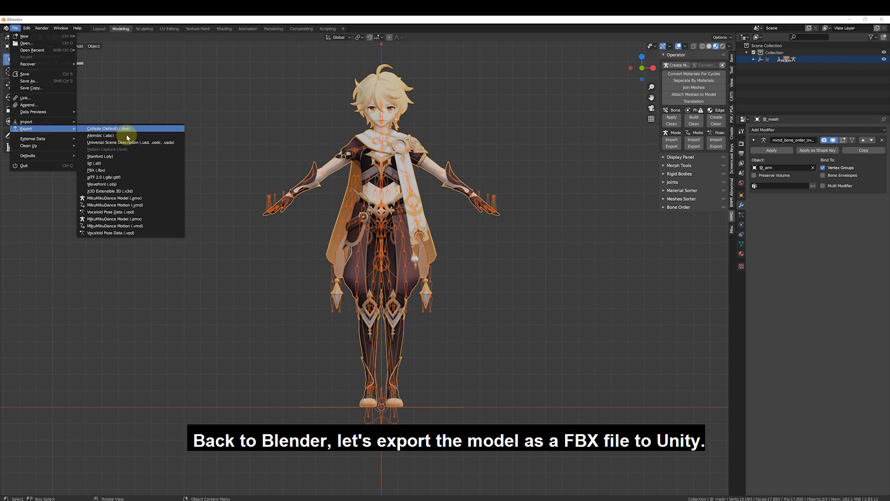
{"action": "left_click", "coordinate": [112, 170]}
{"action": "left_click", "coordinate": [598, 247]}
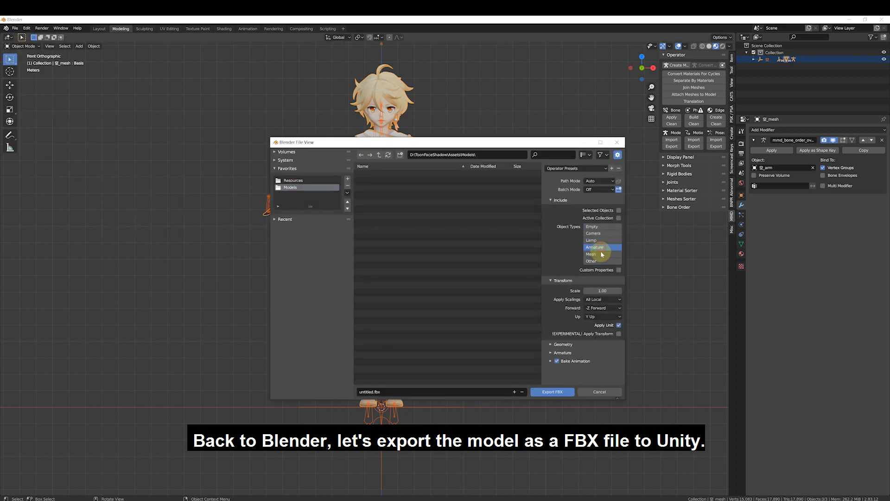
{"action": "left_click", "coordinate": [618, 211]}
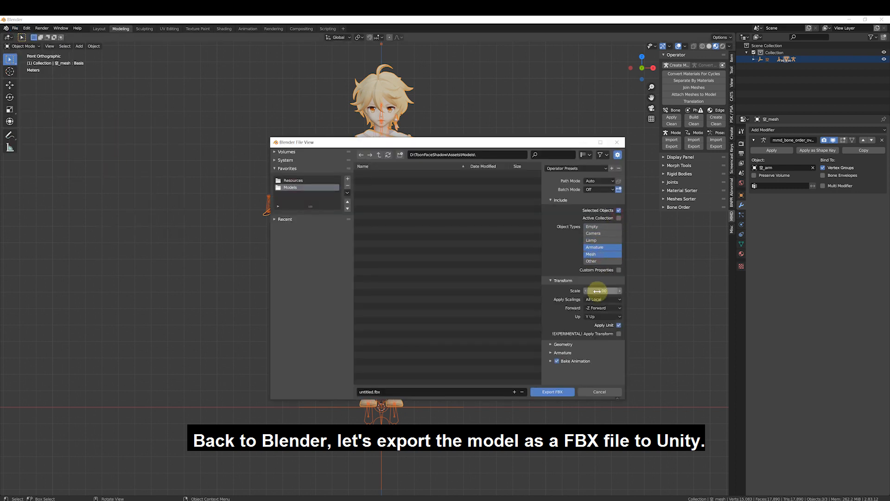
- Export the model as Kong.fbx into the Models folder with FBX Units Scale scaling, Apply Transform on and Bake Animation off
{"action": "left_click", "coordinate": [602, 299]}
{"action": "left_click", "coordinate": [596, 313]}
{"action": "left_click", "coordinate": [619, 334]}
{"action": "left_click", "coordinate": [557, 361]}
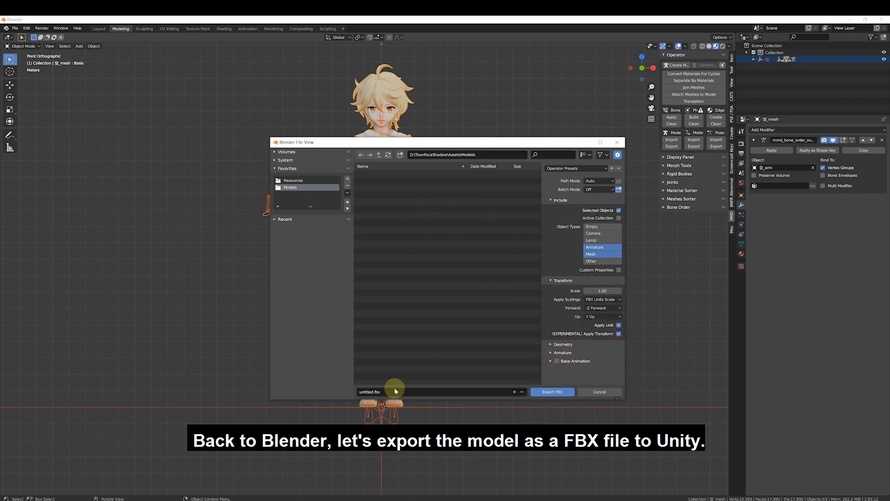
{"action": "left_click", "coordinate": [366, 392]}
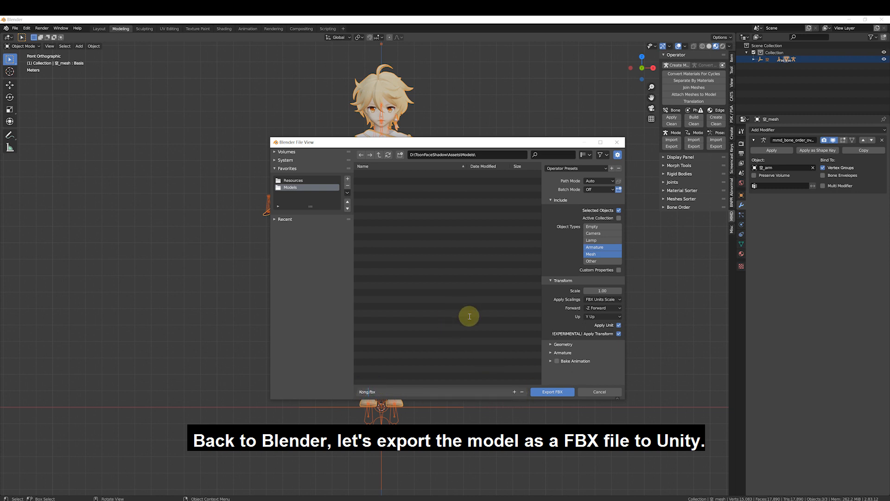
{"action": "left_click", "coordinate": [553, 392]}
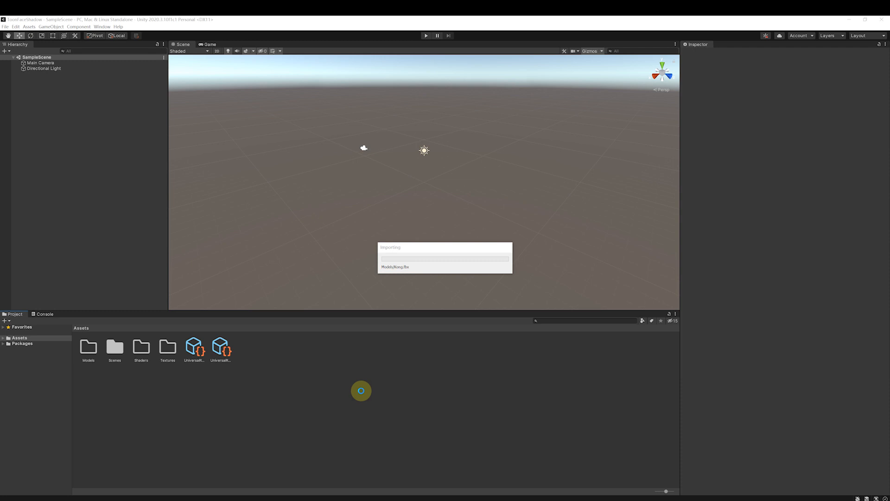
- Switch to Unity, place the Kong model from the Models folder into SampleScene and frame it in the scene
{"action": "double_click", "coordinate": [88, 362]}
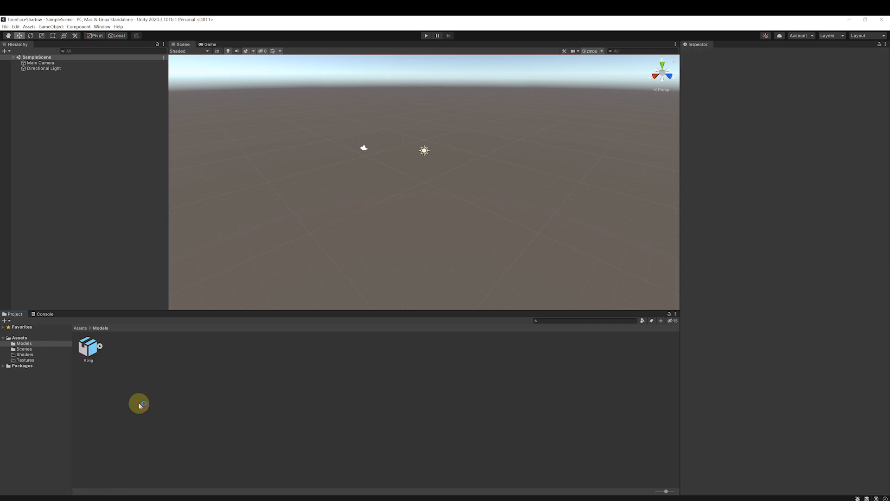
{"action": "left_click", "coordinate": [89, 349]}
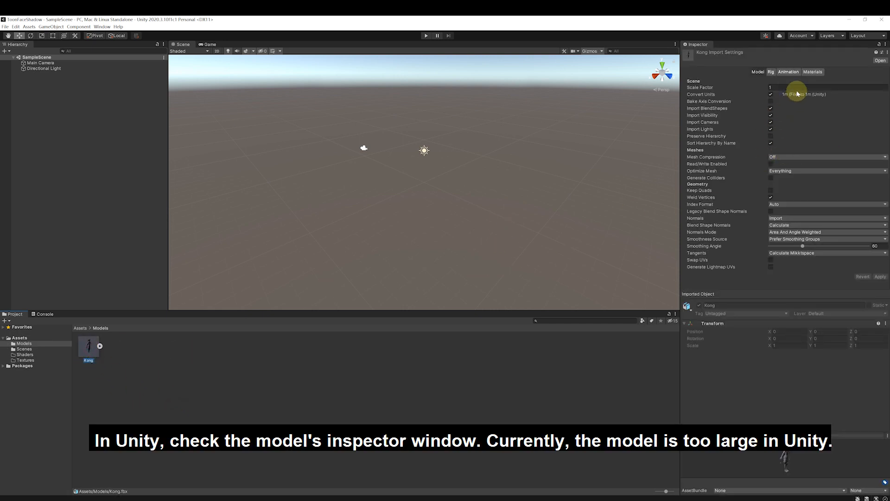
{"action": "left_click_drag", "start_coordinate": [103, 349], "coordinate": [82, 185]}
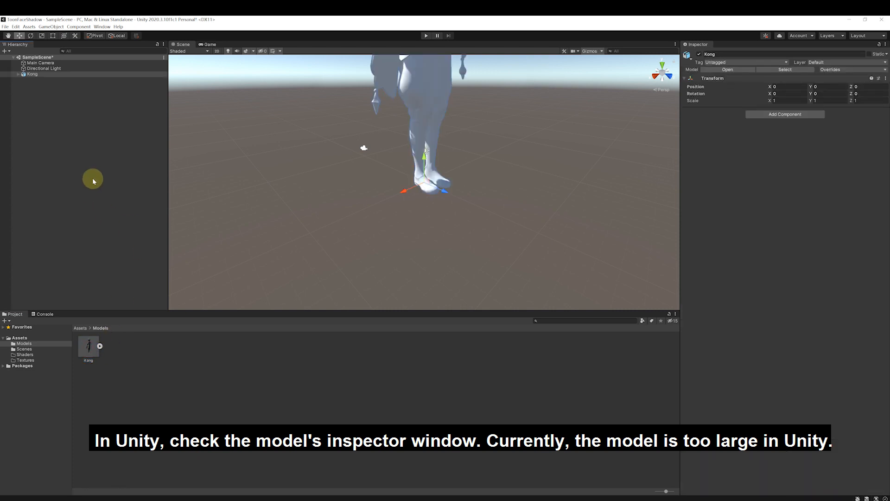
{"action": "double_click", "coordinate": [50, 76]}
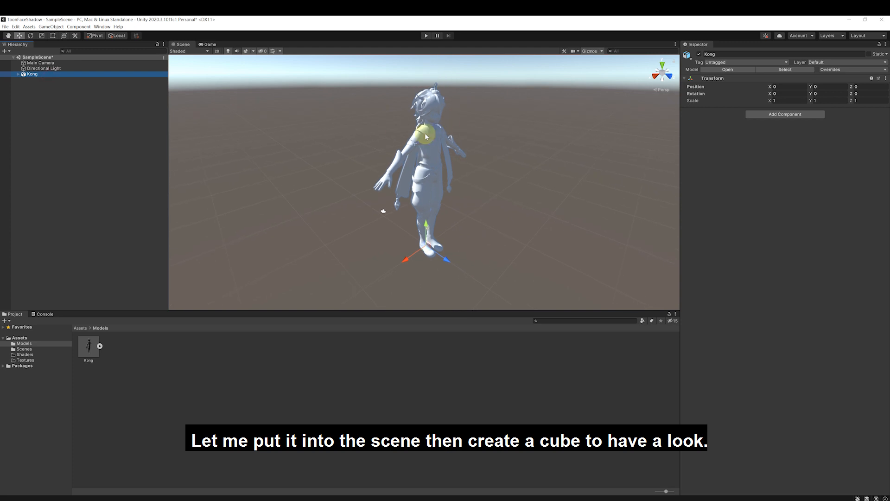
- Add a 3D cube to the scene as a size reference for the character
{"action": "right_click", "coordinate": [59, 139]}
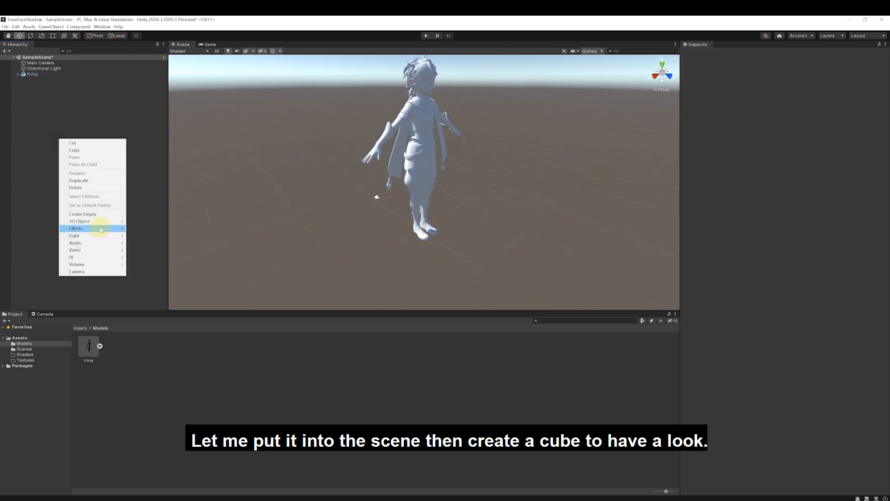
{"action": "mouse_move", "coordinate": [106, 224]}
{"action": "left_click", "coordinate": [150, 222]}
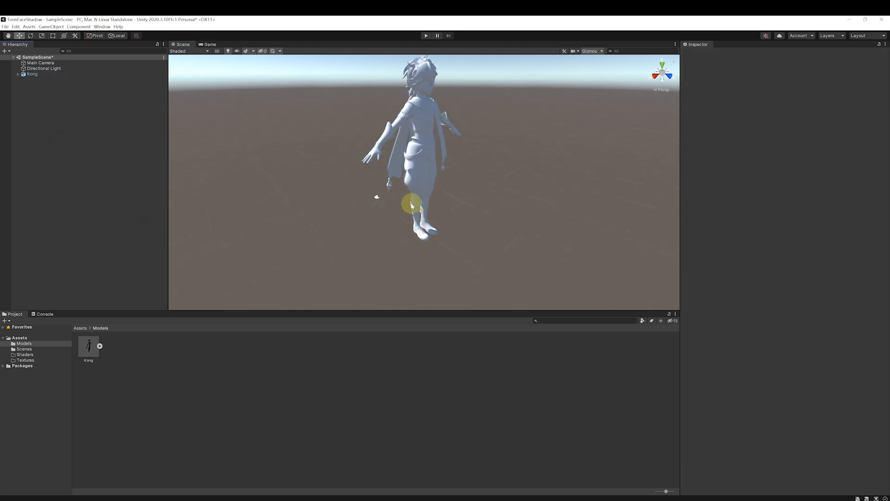
- Frame the cube and move it along Z to 6.38, beside the character, to compare their sizes
{"action": "double_click", "coordinate": [32, 79]}
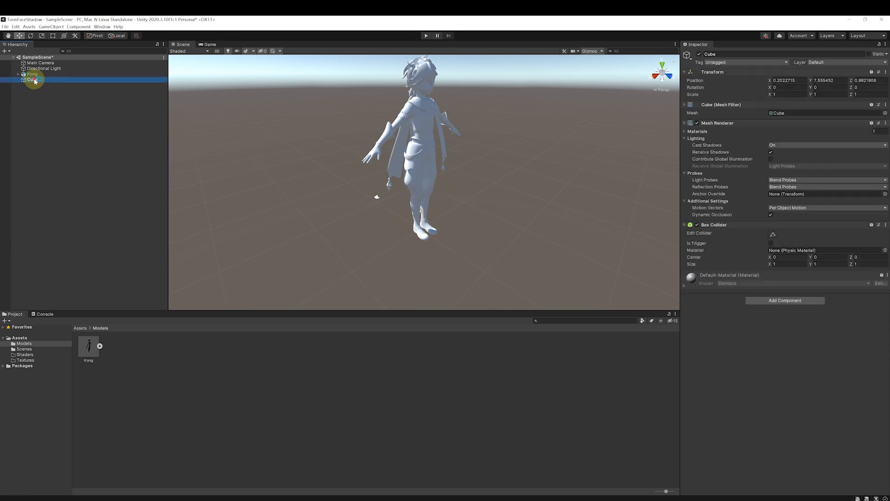
{"action": "scroll", "coordinate": [408, 185], "scroll_direction": "down", "scroll_amount": 15}
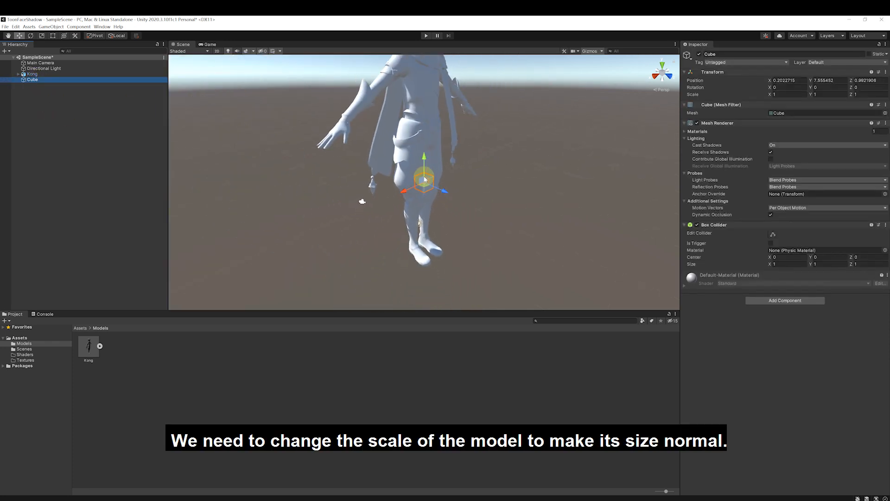
{"action": "left_click_drag", "start_coordinate": [449, 192], "coordinate": [492, 214]}
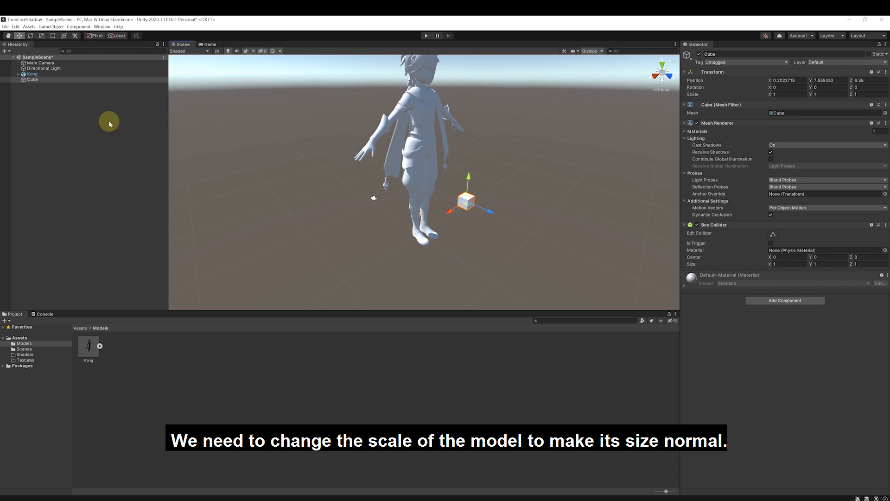
- Set the import scale factor of the Kong model asset to 0.1 and apply it
{"action": "left_click", "coordinate": [34, 74]}
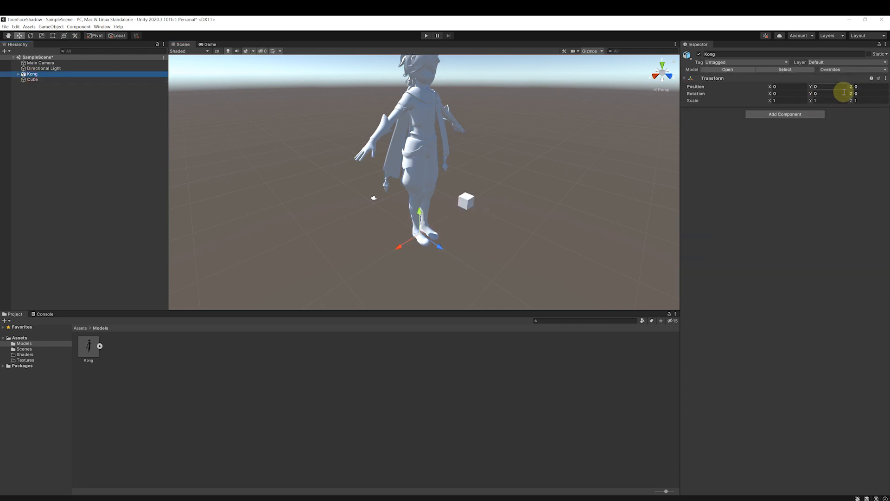
{"action": "left_click", "coordinate": [87, 346]}
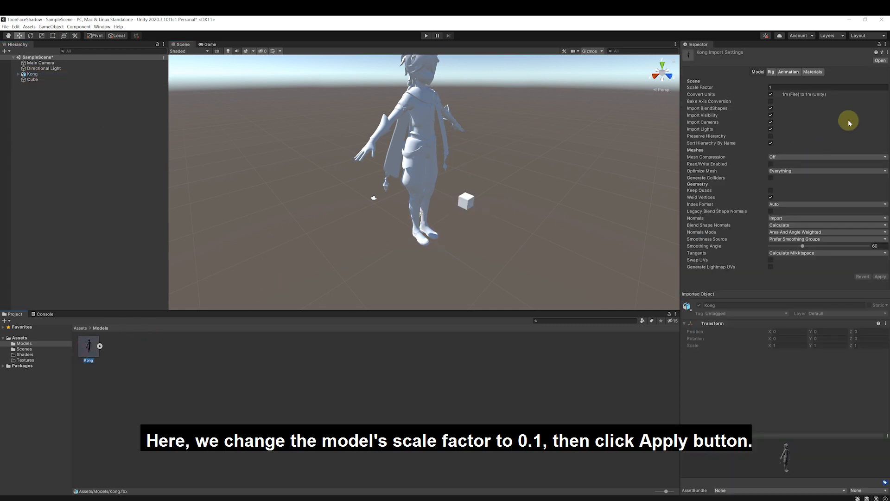
{"action": "left_click", "coordinate": [786, 88]}
{"action": "type", "text": "0.1"}
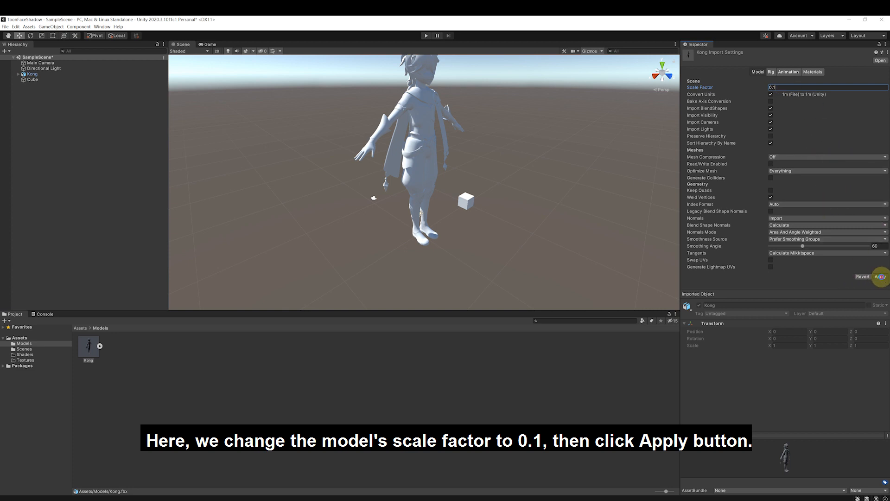
{"action": "left_click", "coordinate": [881, 277]}
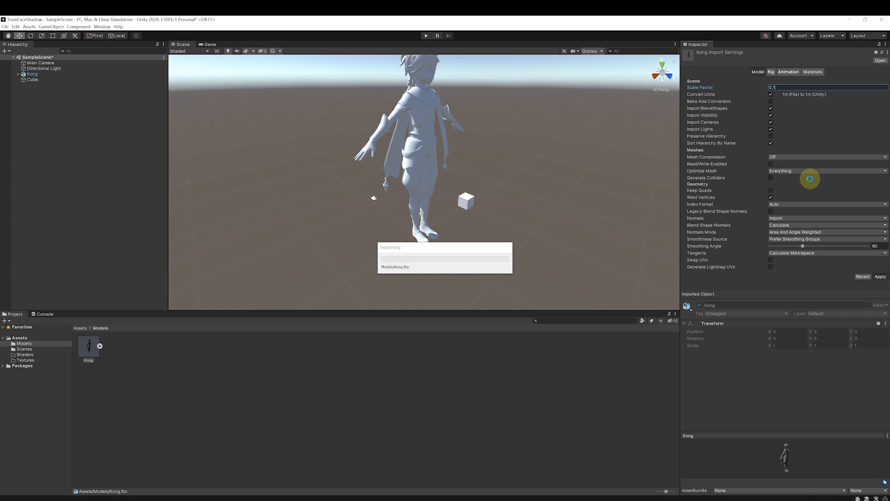
{"action": "left_click", "coordinate": [64, 75]}
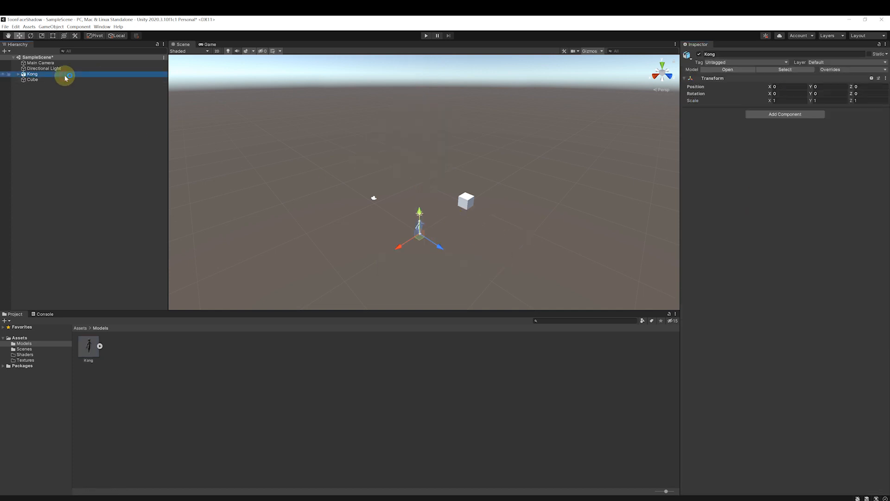
- Set the cube's position to 0 on X, Y and Z
{"action": "left_click", "coordinate": [63, 80]}
{"action": "left_click", "coordinate": [793, 80]}
{"action": "type", "text": "0"}
{"action": "left_click", "coordinate": [827, 81]}
{"action": "type", "text": "0"}
{"action": "left_click", "coordinate": [864, 80]}
{"action": "type", "text": "0"}
- Raise the cube to about 0.37 on Y and compare its size with the rescaled character
{"action": "double_click", "coordinate": [48, 75]}
{"action": "left_click_drag", "start_coordinate": [492, 209], "coordinate": [282, 98], "text": "alt"}
{"action": "scroll", "coordinate": [463, 149], "scroll_direction": "down", "scroll_amount": 5}
{"action": "middle_click_drag", "start_coordinate": [476, 163], "coordinate": [504, 125]}
{"action": "left_click_drag", "start_coordinate": [464, 175], "coordinate": [468, 154]}
{"action": "key", "text": "ctrl+z"}
{"action": "left_click", "coordinate": [38, 80]}
{"action": "right_click_drag", "start_coordinate": [515, 183], "coordinate": [556, 168]}
{"action": "middle_click_drag", "start_coordinate": [517, 198], "coordinate": [528, 175]}
- Delete the reference cube and frame the whole Kong character in the scene
{"action": "left_click", "coordinate": [40, 79]}
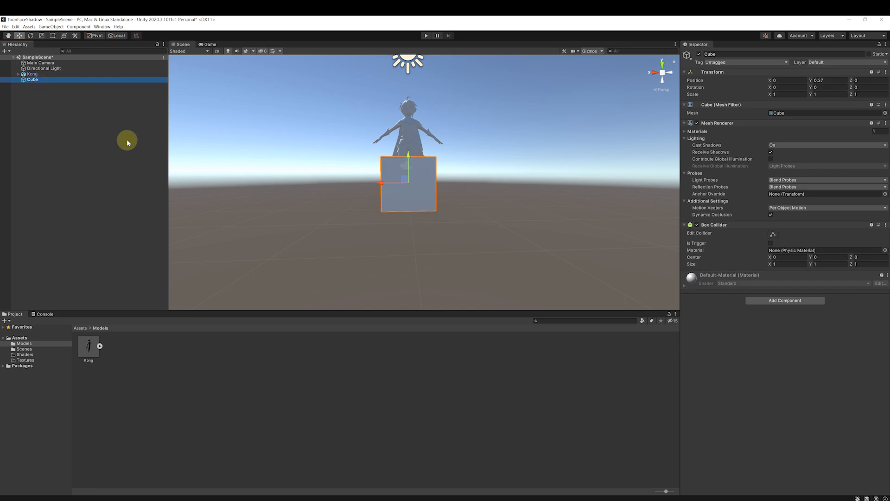
{"action": "key", "text": "Delete"}
{"action": "middle_click_drag", "start_coordinate": [451, 153], "coordinate": [446, 181]}
{"action": "double_click", "coordinate": [76, 74]}
{"action": "middle_click_drag", "start_coordinate": [518, 144], "coordinate": [478, 169]}
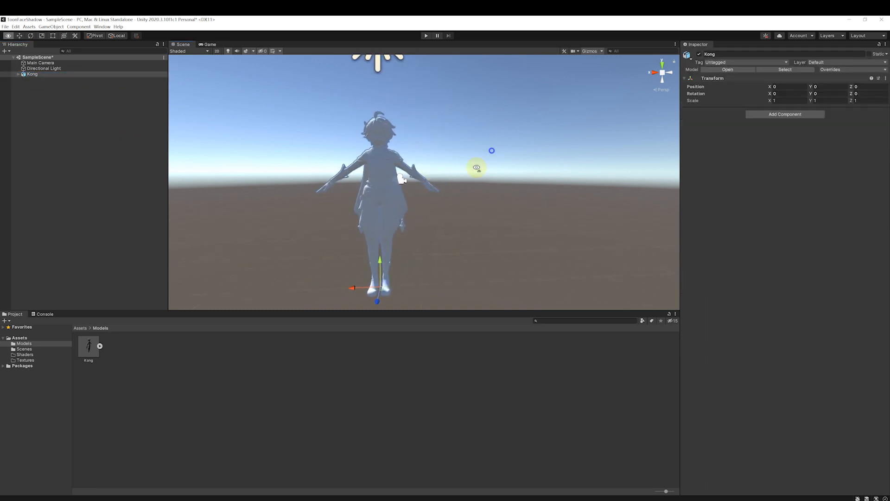
{"action": "right_click_drag", "start_coordinate": [477, 169], "coordinate": [453, 176]}
{"action": "middle_click_drag", "start_coordinate": [453, 158], "coordinate": [452, 136]}
{"action": "right_click_drag", "start_coordinate": [453, 135], "coordinate": [475, 156]}
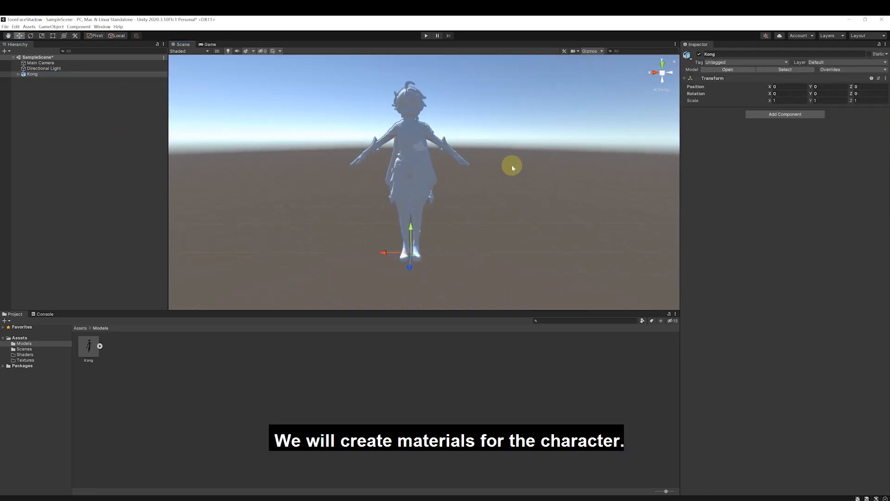
- Expand Kong and show the list of materials used by its 空_mesh object
{"action": "left_click", "coordinate": [18, 75]}
{"action": "left_click", "coordinate": [39, 86]}
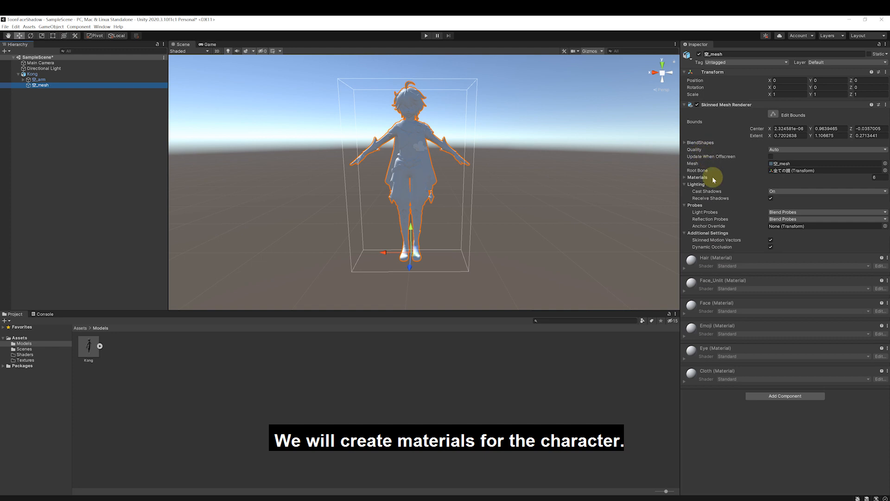
{"action": "left_click", "coordinate": [698, 177]}
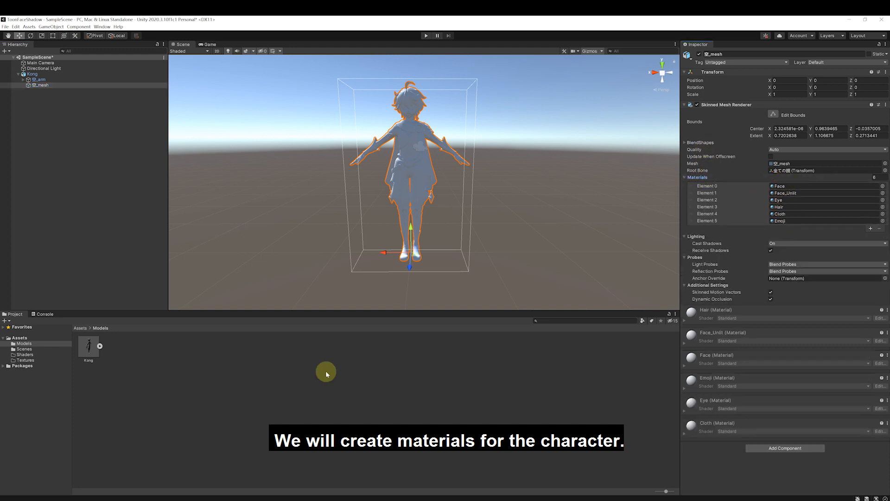
- Create a folder named Materials under Assets and open it
{"action": "left_click", "coordinate": [80, 328]}
{"action": "right_click", "coordinate": [176, 383]}
{"action": "mouse_move", "coordinate": [232, 221]}
{"action": "left_click", "coordinate": [287, 226]}
{"action": "type", "text": "Materials"}
{"action": "key", "text": "Return"}
{"action": "double_click", "coordinate": [94, 353]}
- Create a new material named Cloth in the Materials folder
{"action": "right_click", "coordinate": [122, 370]}
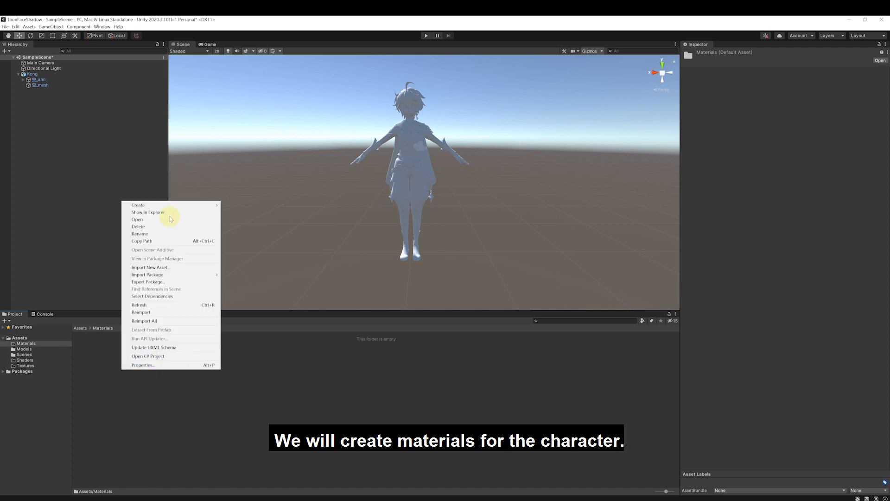
{"action": "left_click", "coordinate": [177, 205]}
{"action": "left_click", "coordinate": [238, 335]}
{"action": "type", "text": "Cloth"}
{"action": "key", "text": "Return"}
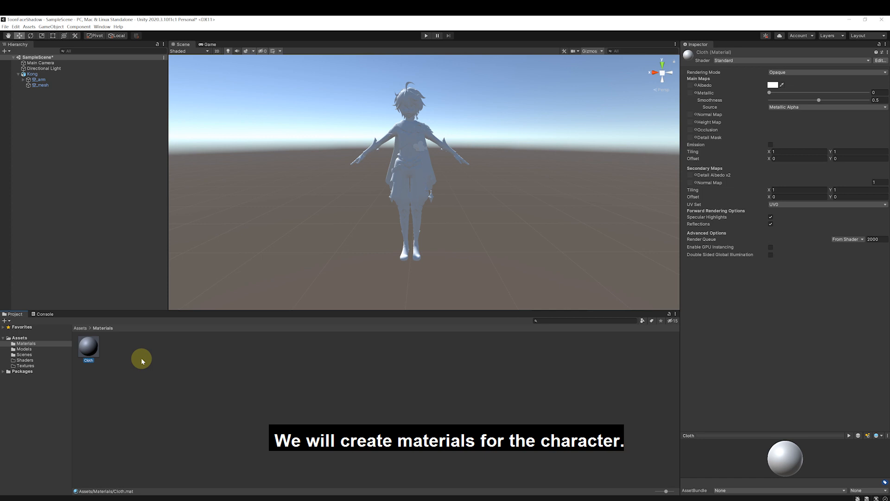
- Duplicate the Cloth material to make two more materials named Face and Face_Unlit
{"action": "key", "text": "ctrl+d"}
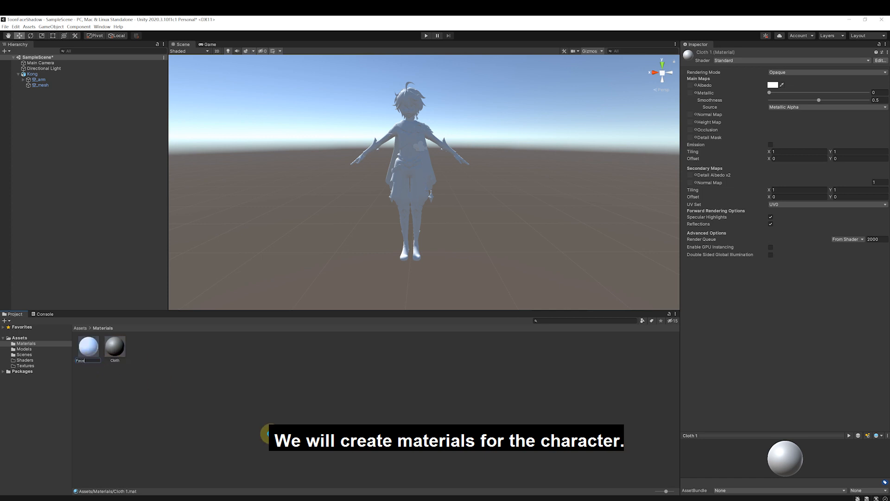
{"action": "key", "text": "Return"}
{"action": "key", "text": "ctrl+d"}
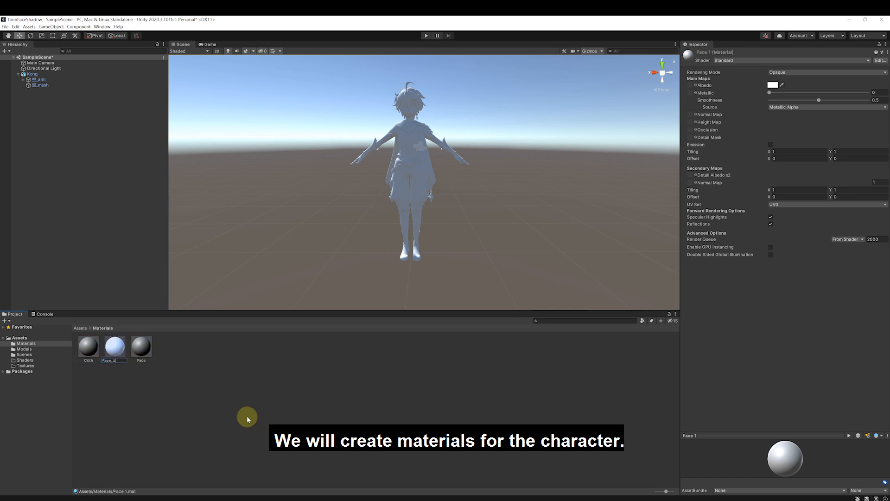
{"action": "type", "text": "nlit"}
{"action": "key", "text": "Return"}
- Make two further duplicate materials and name them Eye and Emoji
{"action": "key", "text": "ctrl+d"}
{"action": "type", "text": "Eye"}
{"action": "key", "text": "Return"}
{"action": "key", "text": "ctrl+d"}
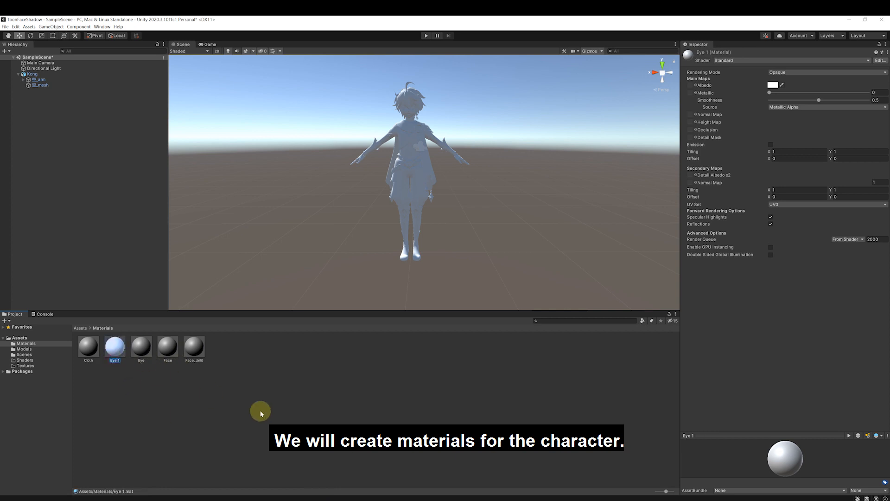
{"action": "type", "text": "Emoji"}
{"action": "key", "text": "Return"}
- Assign the new Cloth, Eye, Face, Face_Unlit and Emoji materials to the matching material slots of 空_mesh
{"action": "left_click", "coordinate": [39, 85]}
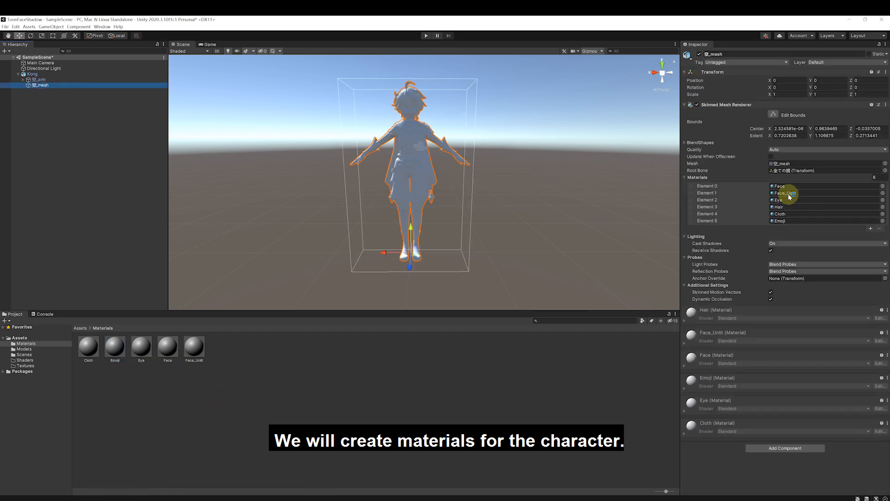
{"action": "left_click_drag", "start_coordinate": [89, 351], "coordinate": [787, 214]}
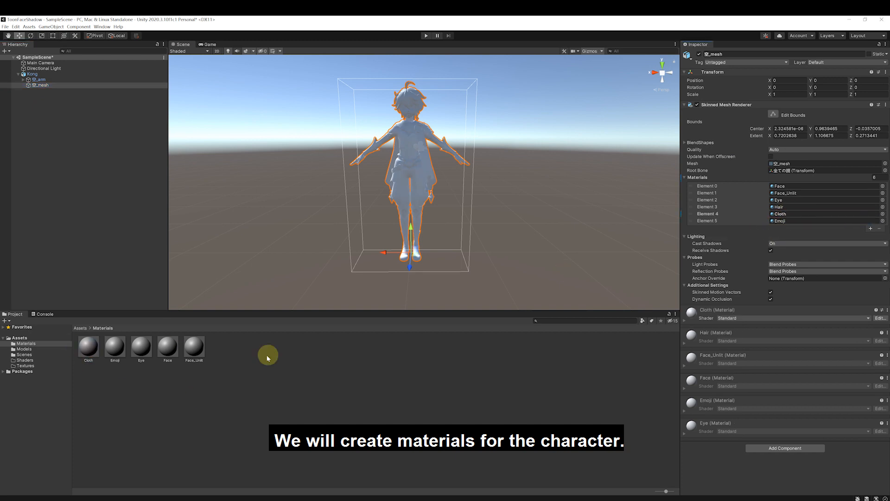
{"action": "left_click_drag", "start_coordinate": [145, 350], "coordinate": [787, 200]}
{"action": "left_click_drag", "start_coordinate": [163, 349], "coordinate": [785, 186]}
{"action": "left_click_drag", "start_coordinate": [195, 349], "coordinate": [794, 197]}
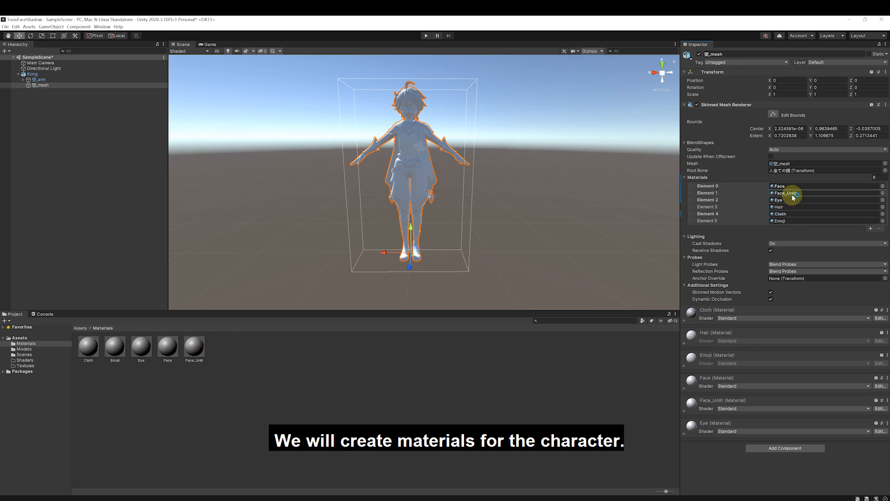
{"action": "left_click_drag", "start_coordinate": [120, 354], "coordinate": [792, 221]}
- Check the mesh's Hair slot and duplicate the Face material in the Materials folder as Hair
{"action": "left_click", "coordinate": [783, 207]}
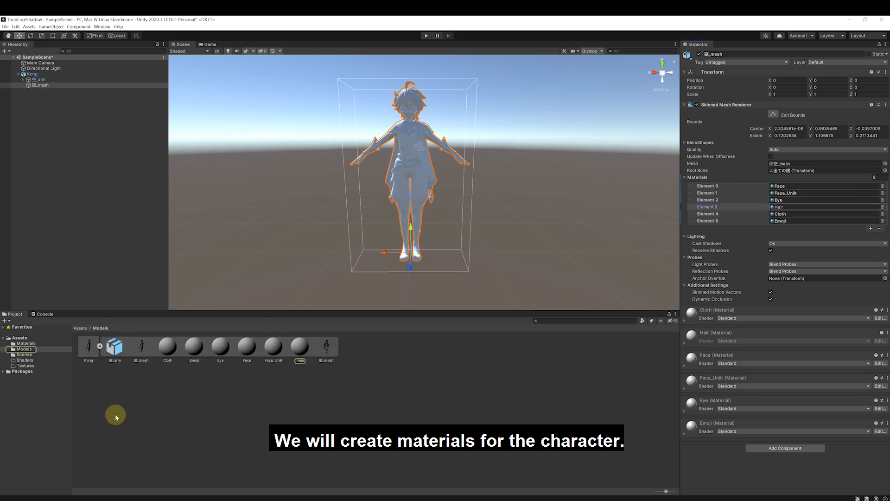
{"action": "left_click", "coordinate": [27, 343]}
{"action": "left_click", "coordinate": [169, 348]}
{"action": "key", "text": "ctrl+d"}
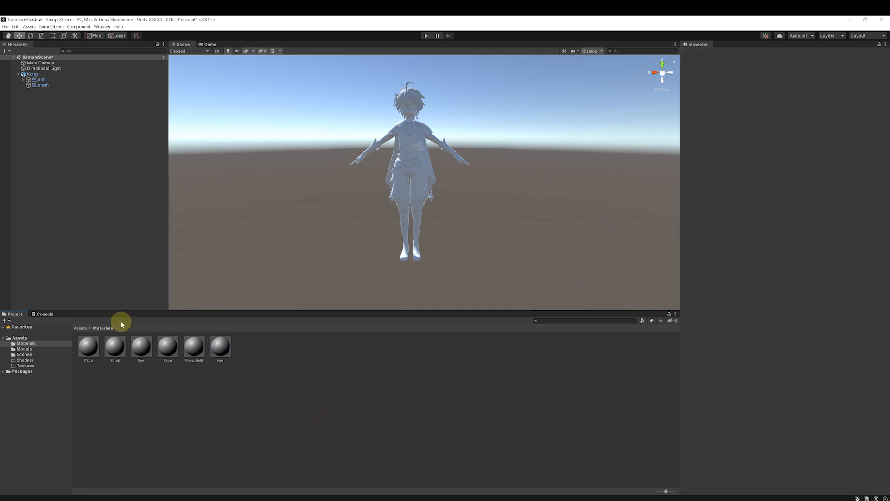
- Select all four character textures in the Textures folder, set their Compression to None and apply it
{"action": "left_click", "coordinate": [79, 328]}
{"action": "double_click", "coordinate": [195, 348]}
{"action": "left_click", "coordinate": [81, 351]}
{"action": "left_click", "coordinate": [115, 348]}
{"action": "left_click", "coordinate": [139, 352], "text": "ctrl"}
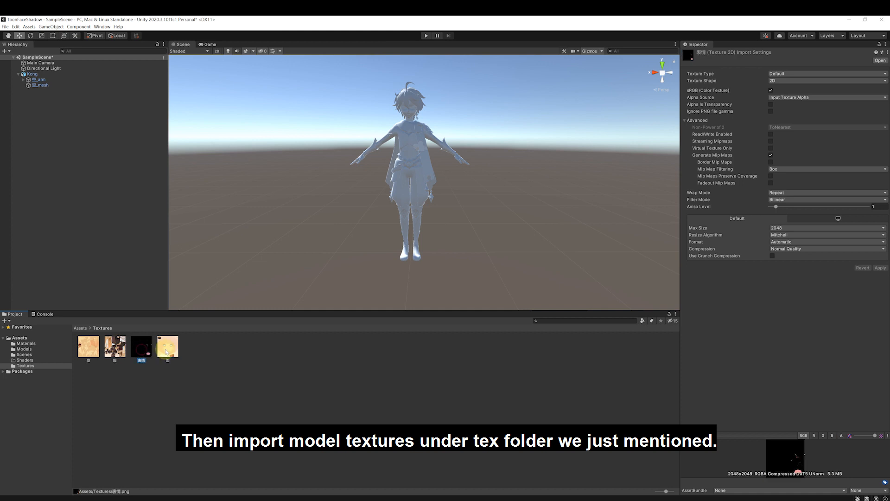
{"action": "left_click", "coordinate": [167, 348], "text": "ctrl"}
{"action": "left_click", "coordinate": [88, 348], "text": "ctrl"}
{"action": "left_click", "coordinate": [783, 250]}
{"action": "left_click", "coordinate": [783, 256]}
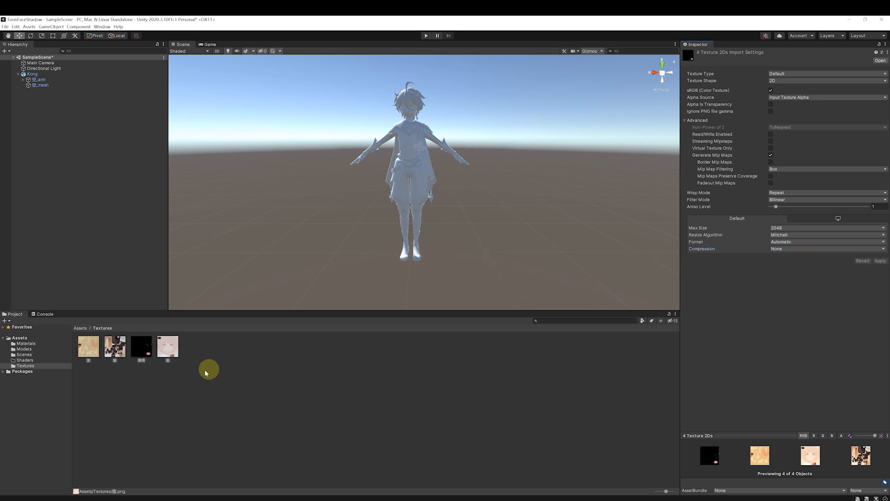
{"action": "left_click", "coordinate": [227, 401]}
- Set the Scriptable Render Pipeline in the project's Graphics settings to UniversalRenderPipelineAsset and close the settings
{"action": "left_click", "coordinate": [26, 343]}
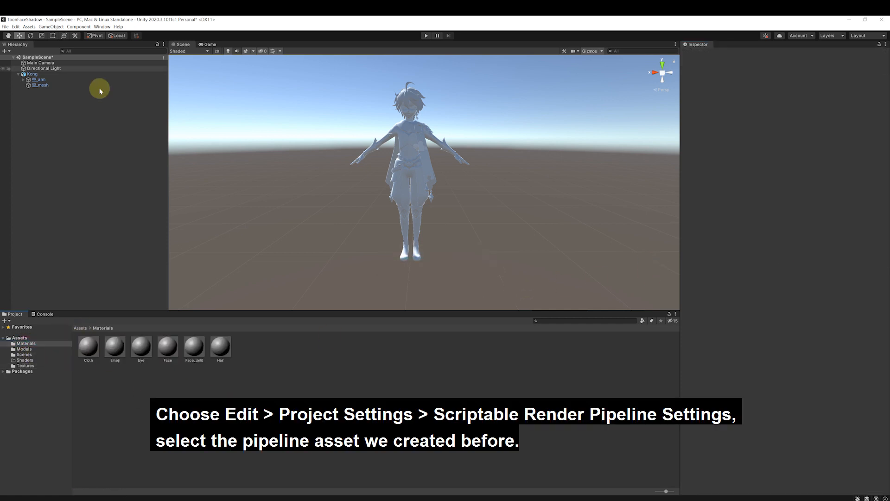
{"action": "left_click", "coordinate": [15, 26]}
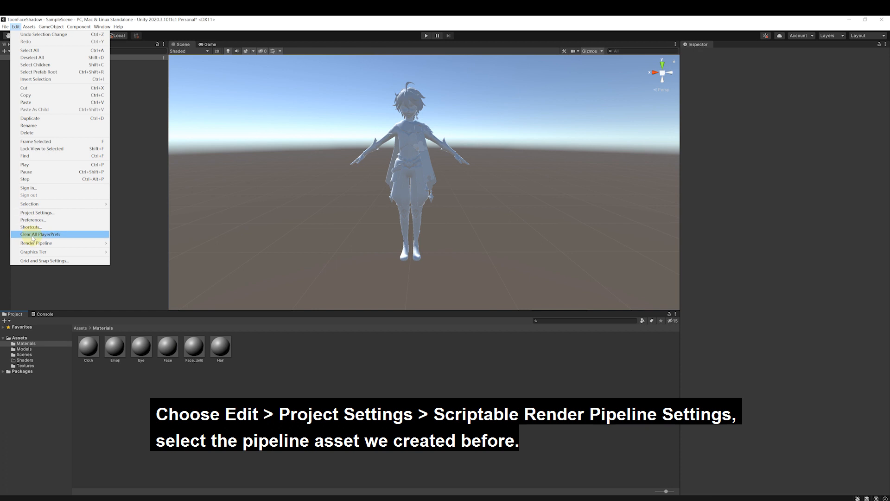
{"action": "left_click", "coordinate": [44, 213]}
{"action": "left_click_drag", "start_coordinate": [187, 181], "coordinate": [293, 157]}
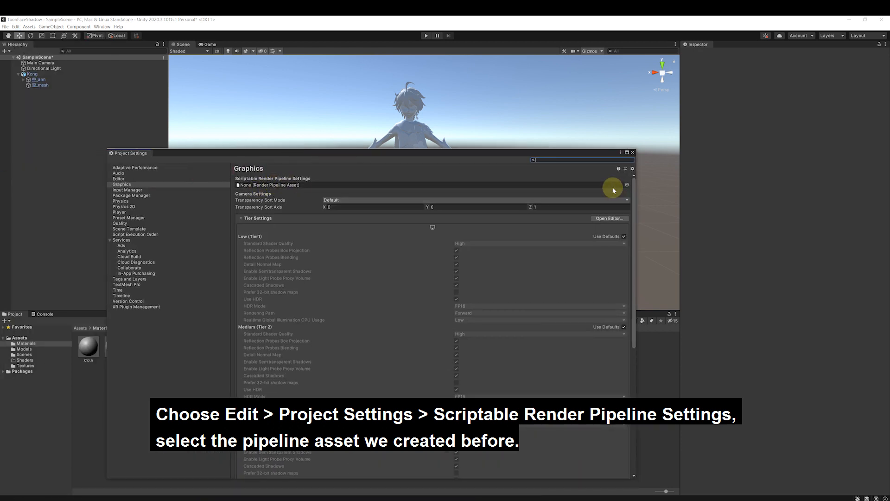
{"action": "left_click", "coordinate": [627, 185]}
{"action": "double_click", "coordinate": [668, 211]}
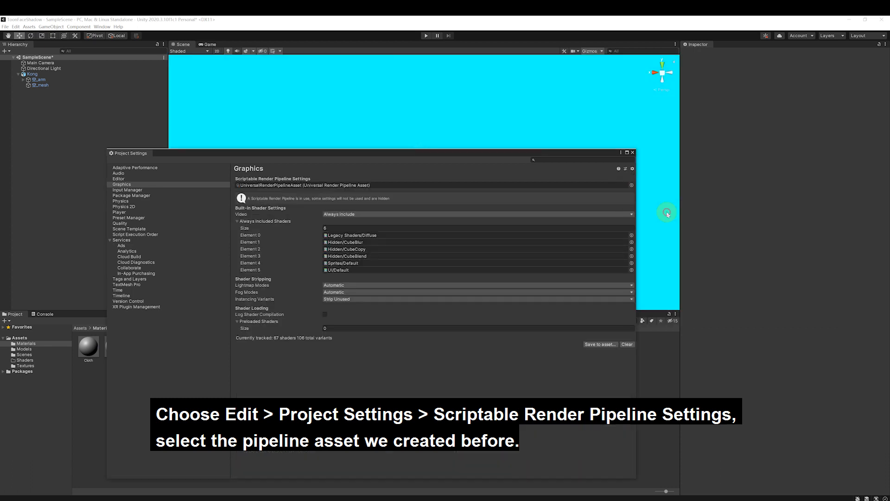
{"action": "left_click", "coordinate": [633, 152]}
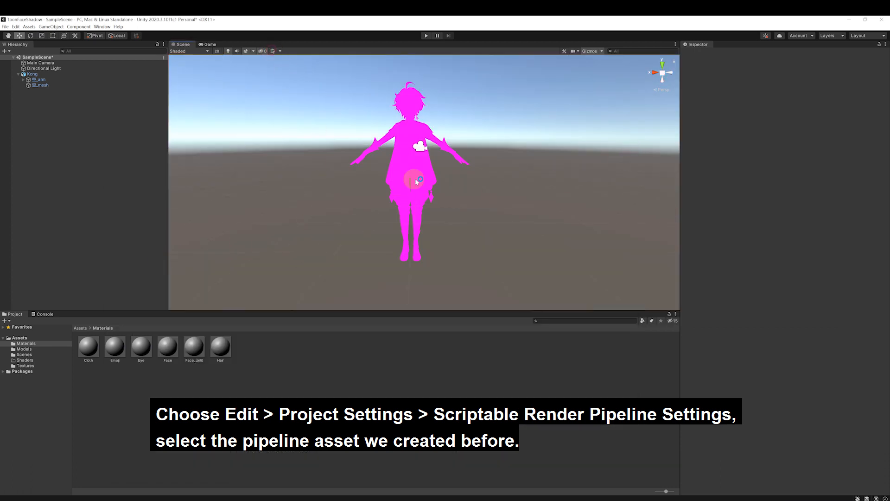
- Set the Face material's shader to Universal Render Pipeline/Unlit and assign the face texture as its Base Map
{"action": "left_click", "coordinate": [42, 86]}
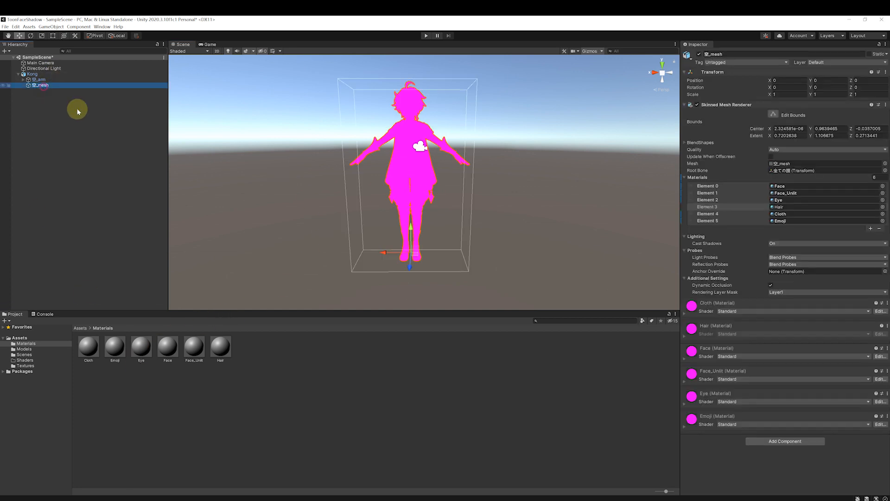
{"action": "left_click", "coordinate": [172, 350]}
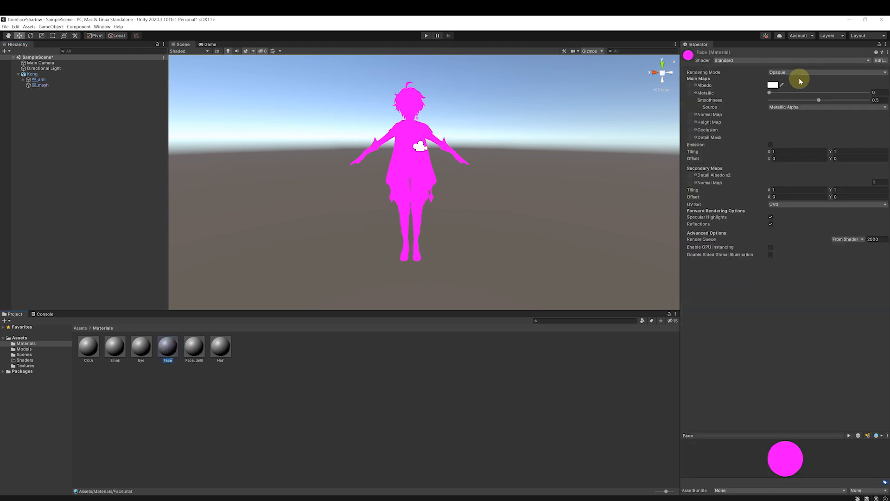
{"action": "left_click", "coordinate": [768, 61]}
{"action": "left_click", "coordinate": [751, 101]}
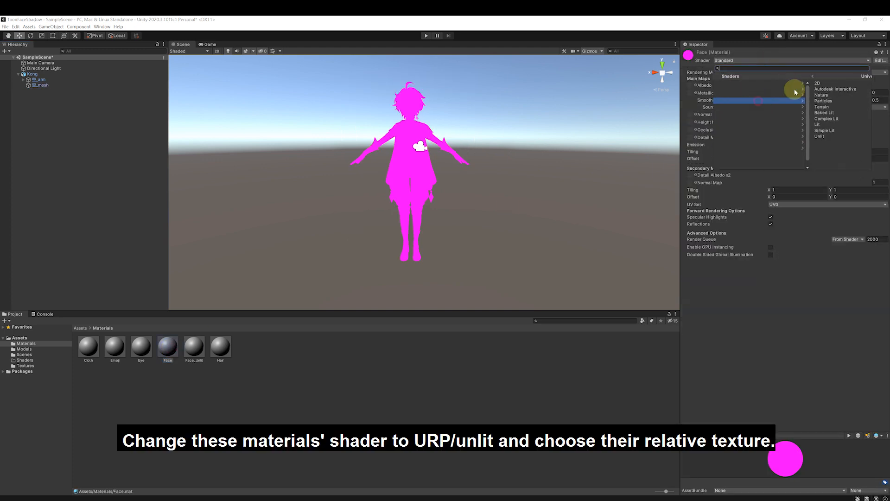
{"action": "left_click", "coordinate": [732, 136]}
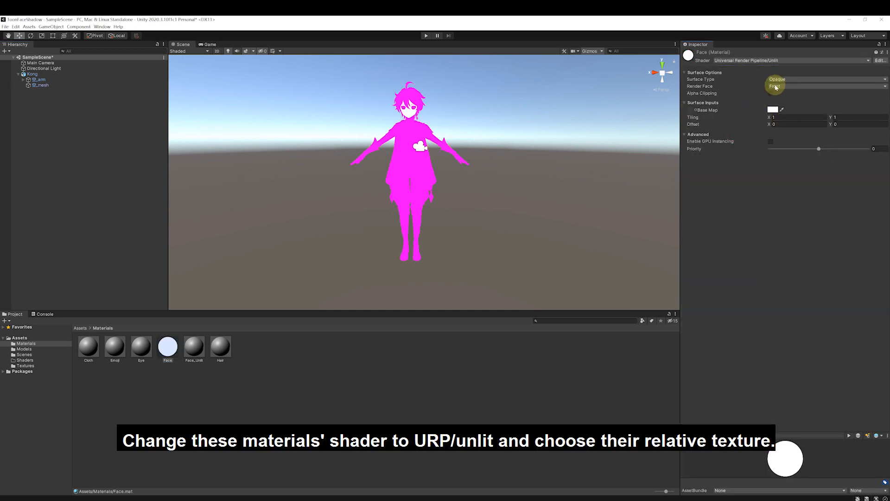
{"action": "left_click", "coordinate": [696, 110]}
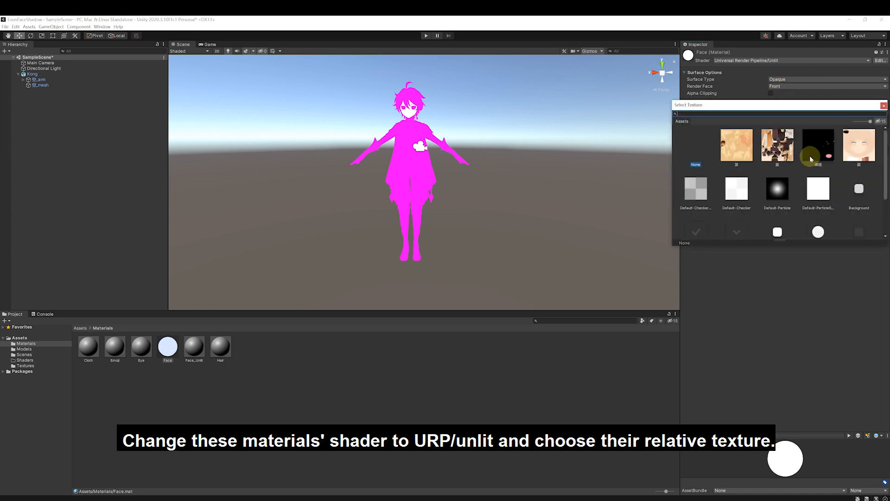
{"action": "double_click", "coordinate": [865, 140]}
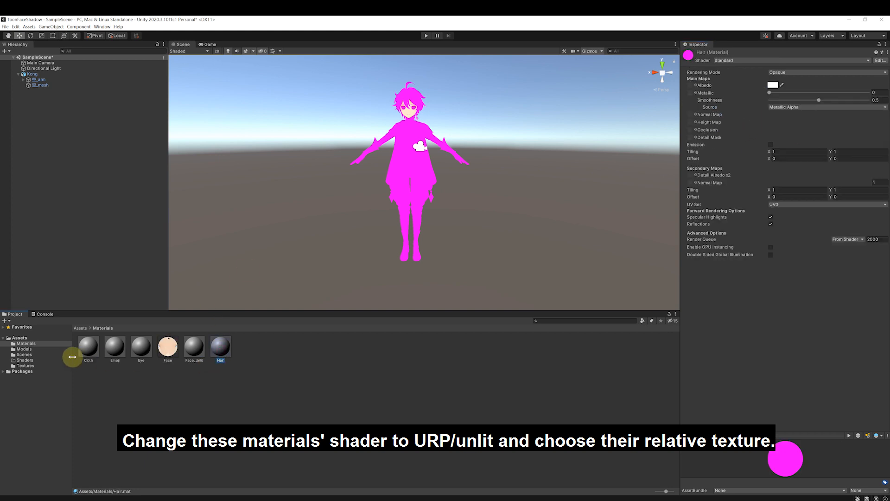
- Switch all six materials in the Materials folder to the Universal Render Pipeline/Unlit shader together
{"action": "left_click_drag", "start_coordinate": [72, 354], "coordinate": [239, 350]}
{"action": "left_click", "coordinate": [765, 66]}
{"action": "left_click", "coordinate": [752, 94]}
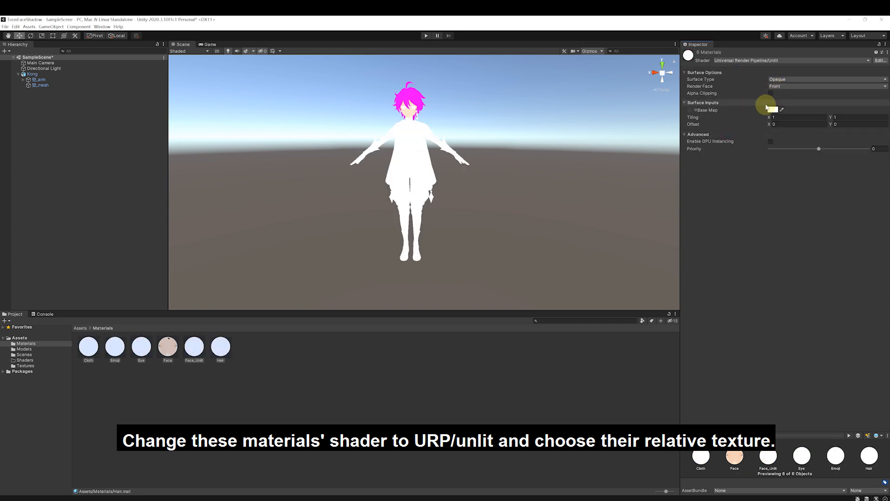
{"action": "left_click", "coordinate": [185, 374]}
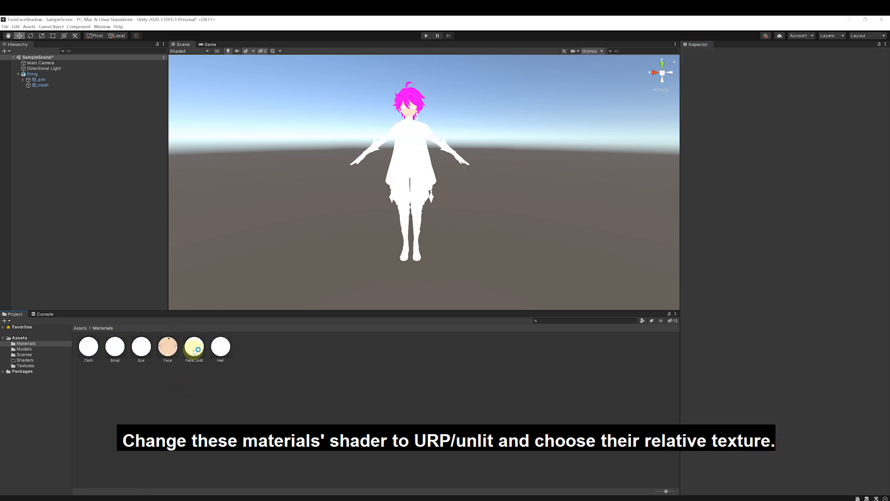
- Assign the hair texture as the Hair material's Base Map and the face texture as Face_Unlit's Base Map
{"action": "left_click", "coordinate": [224, 351]}
{"action": "left_click", "coordinate": [696, 109]}
{"action": "double_click", "coordinate": [750, 134]}
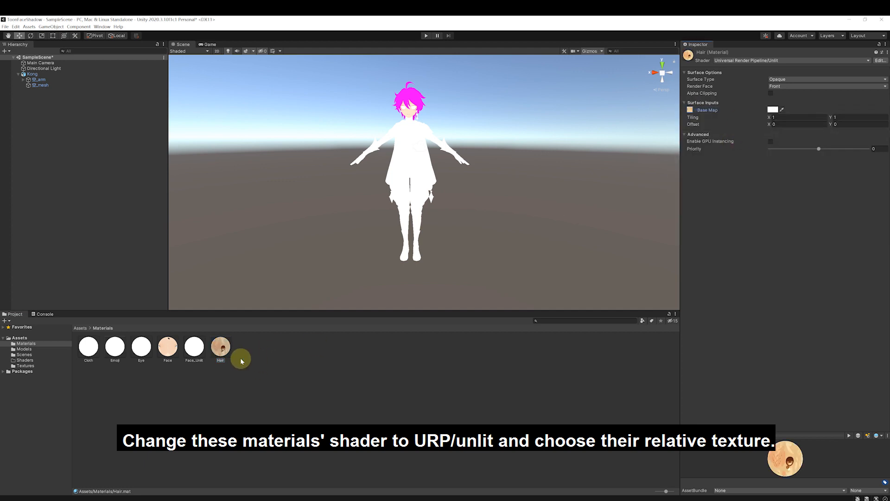
{"action": "left_click", "coordinate": [194, 347]}
{"action": "left_click", "coordinate": [696, 111]}
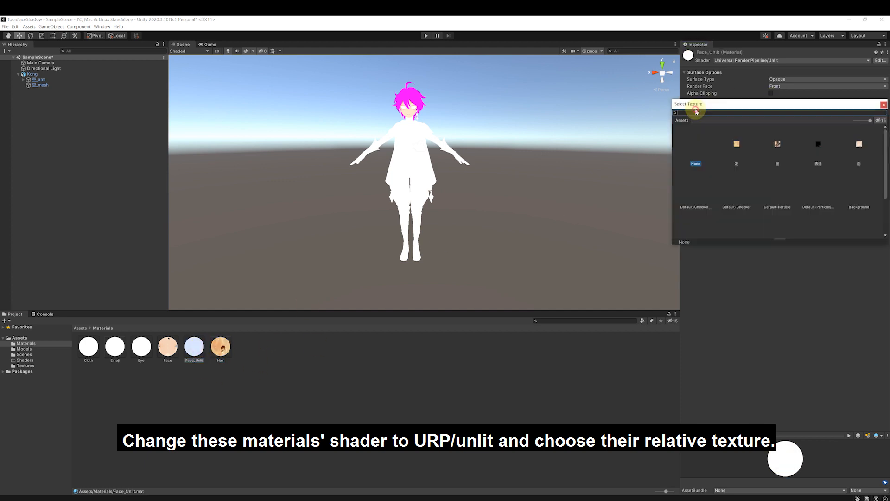
{"action": "double_click", "coordinate": [860, 147]}
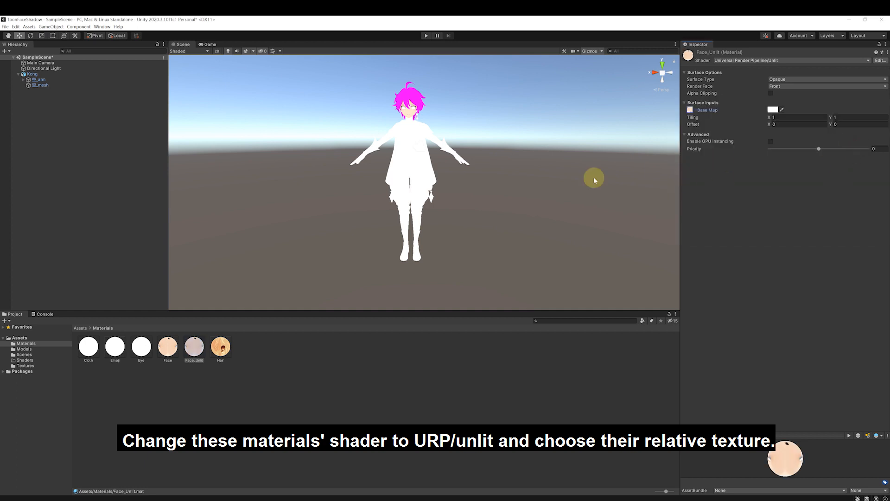
- Assign the hair texture as the Eye material's Base Map and the black expression texture as the Emoji material's
{"action": "left_click", "coordinate": [141, 347]}
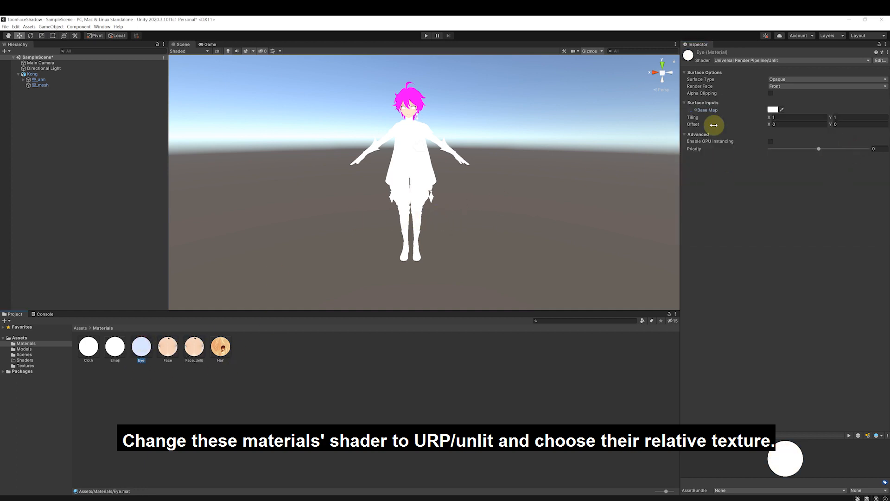
{"action": "left_click", "coordinate": [704, 113]}
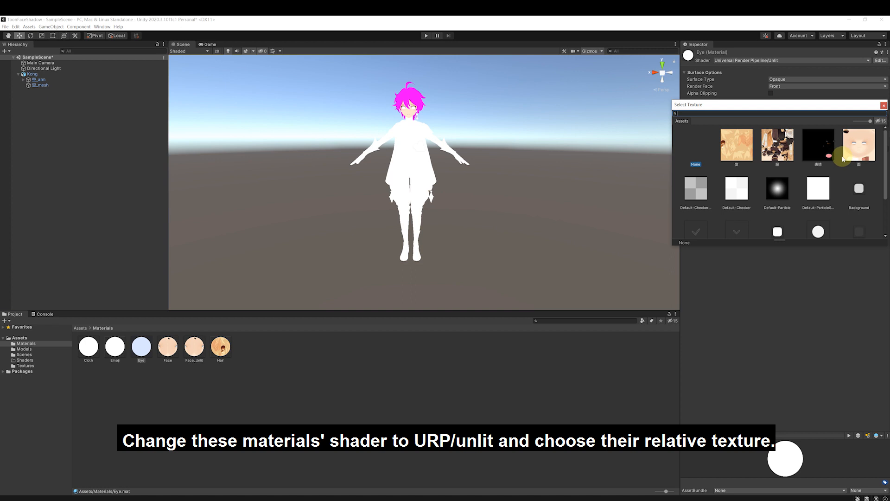
{"action": "double_click", "coordinate": [747, 154]}
{"action": "left_click", "coordinate": [115, 346]}
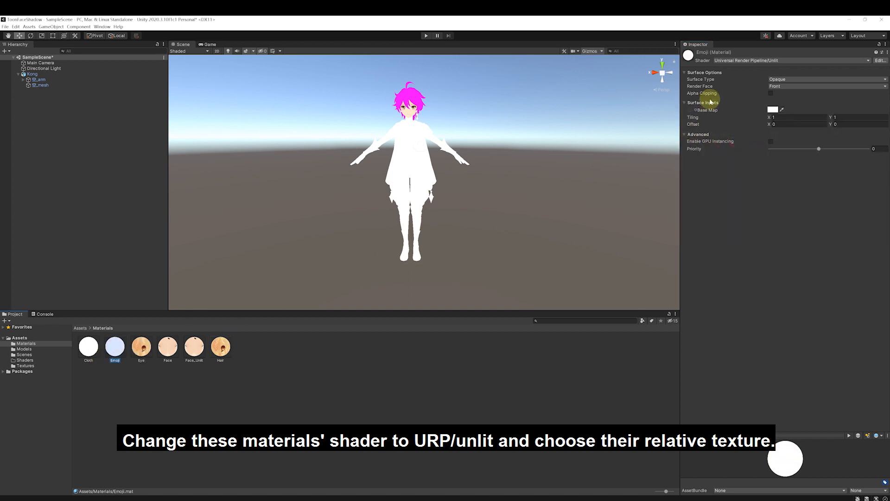
{"action": "left_click", "coordinate": [697, 111]}
{"action": "double_click", "coordinate": [810, 166]}
- Assign the clothing texture as the Cloth material's Base Map
{"action": "left_click", "coordinate": [88, 347]}
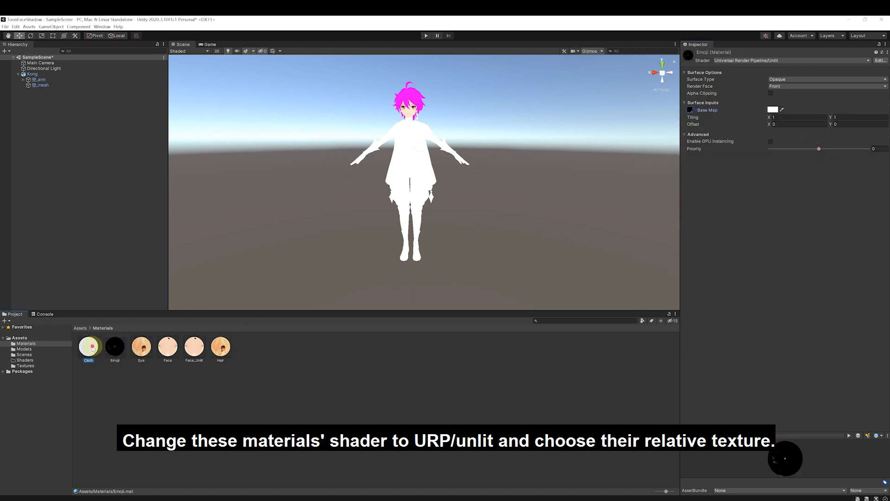
{"action": "left_click", "coordinate": [705, 110]}
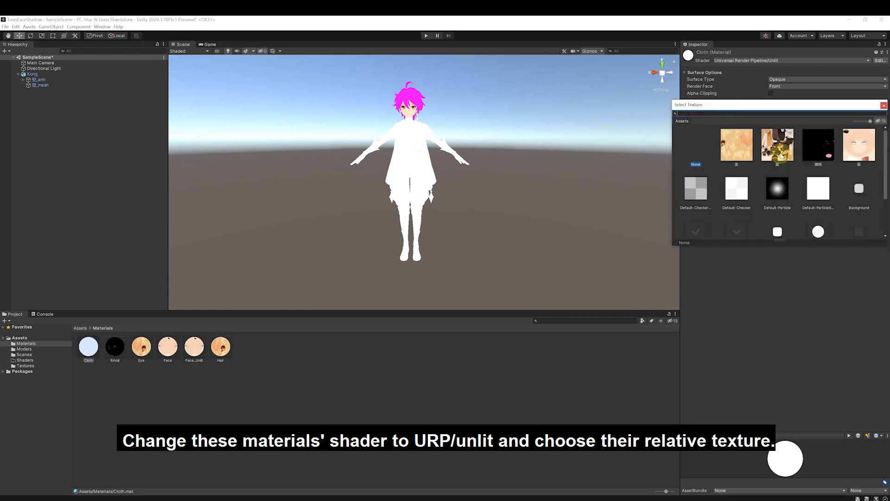
{"action": "double_click", "coordinate": [781, 153]}
- Assign the Hair material from the Materials folder to the Element 3 slot of 空_mesh
{"action": "scroll", "coordinate": [524, 172], "scroll_direction": "up", "scroll_amount": 5}
{"action": "middle_click_drag", "start_coordinate": [411, 95], "coordinate": [420, 114]}
{"action": "left_click", "coordinate": [40, 85]}
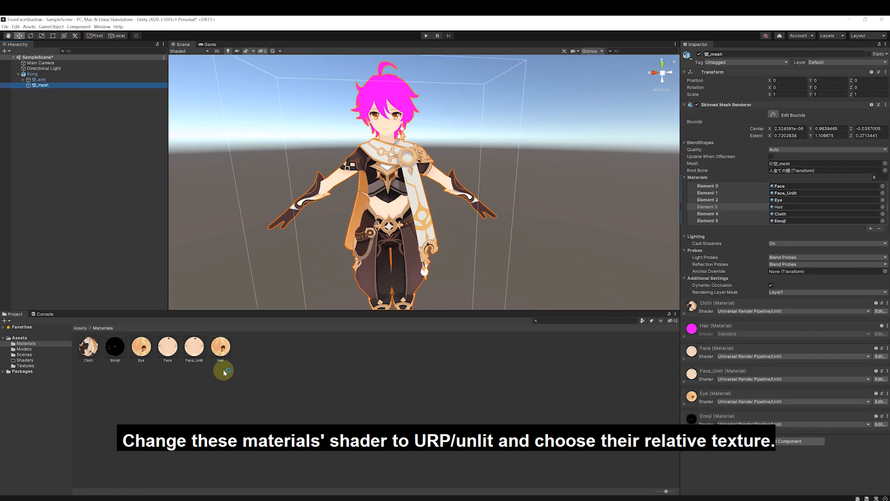
{"action": "left_click_drag", "start_coordinate": [222, 351], "coordinate": [782, 208]}
- Check the textured character from the front and save the scene
{"action": "scroll", "coordinate": [433, 188], "scroll_direction": "down", "scroll_amount": 3}
{"action": "middle_click_drag", "start_coordinate": [432, 188], "coordinate": [453, 159]}
{"action": "left_click", "coordinate": [662, 76]}
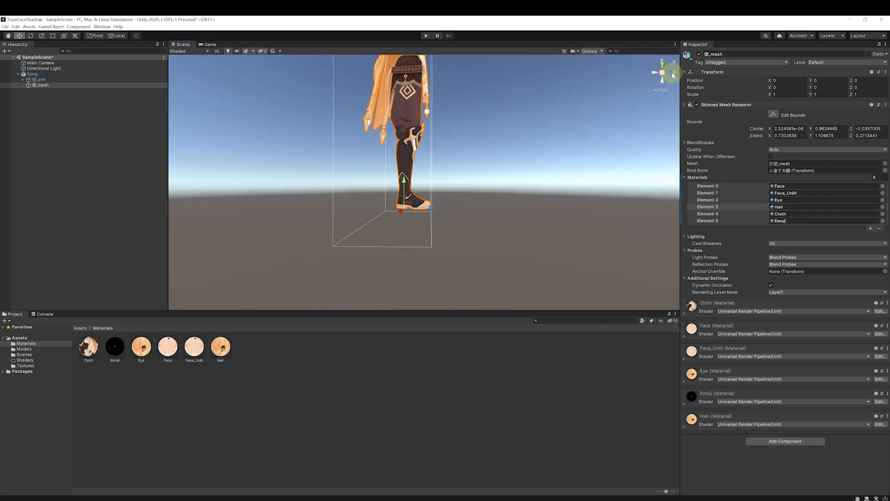
{"action": "scroll", "coordinate": [501, 139], "scroll_direction": "up", "scroll_amount": 5}
{"action": "left_click", "coordinate": [481, 116]}
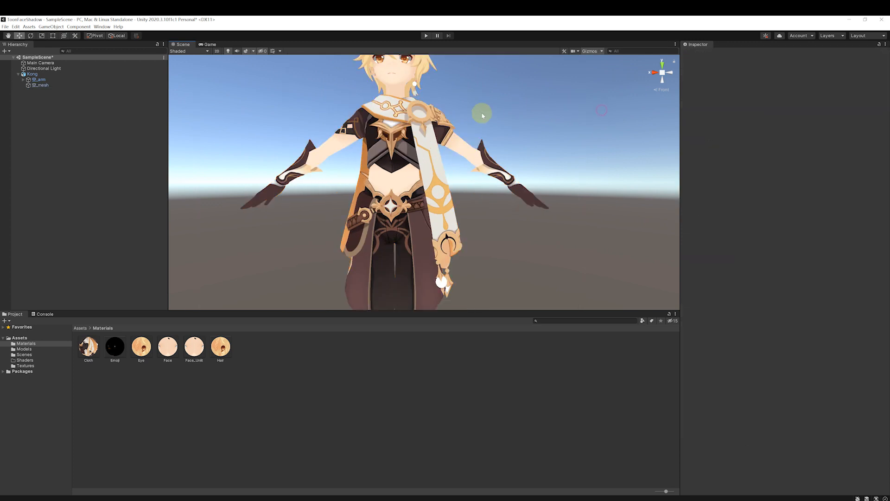
{"action": "scroll", "coordinate": [483, 137], "scroll_direction": "down", "scroll_amount": 5}
{"action": "middle_click_drag", "start_coordinate": [561, 139], "coordinate": [543, 139]}
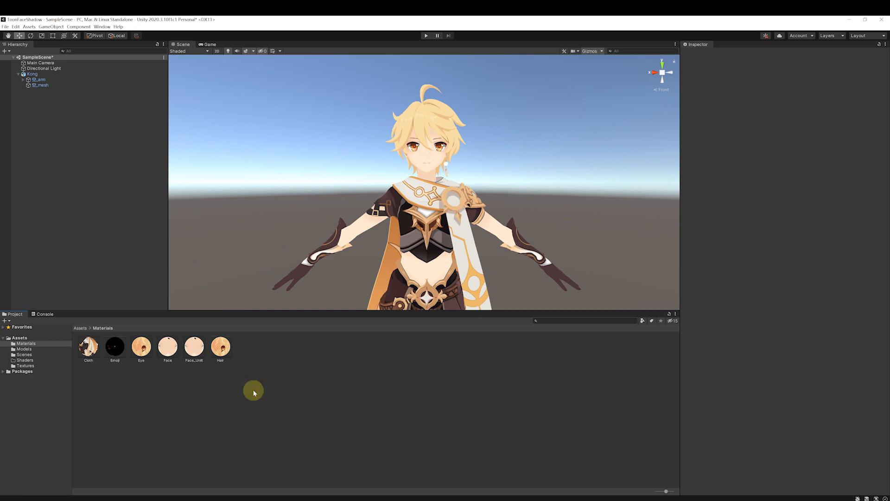
{"action": "key", "text": "ctrl+s"}
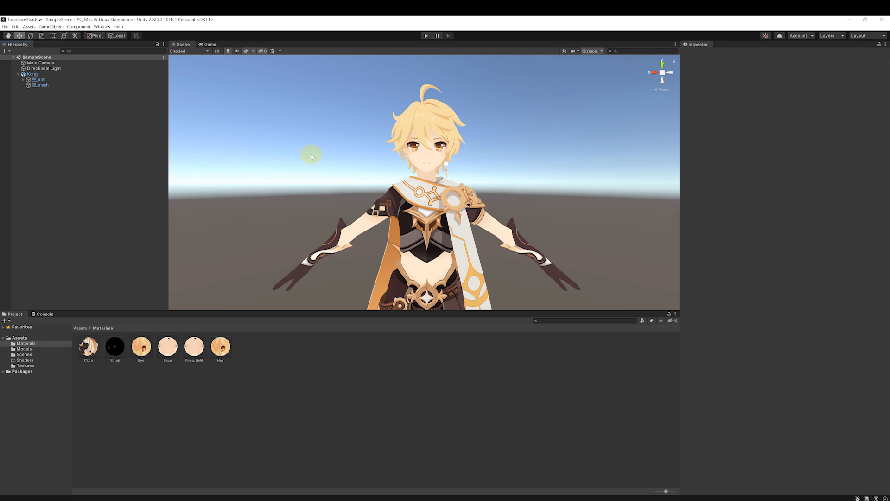
- Set the Main Camera's Z position to 0 and its Y rotation to 180
{"action": "right_click", "coordinate": [55, 149]}
{"action": "left_click", "coordinate": [22, 135]}
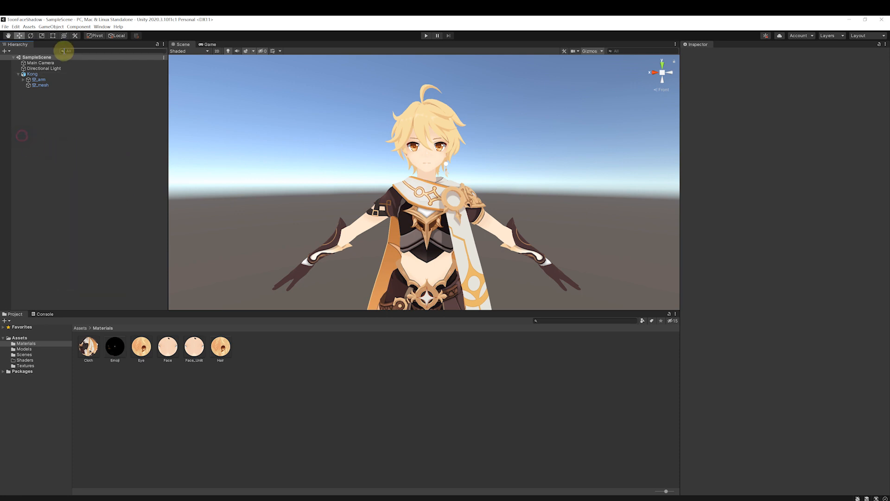
{"action": "left_click", "coordinate": [44, 63]}
{"action": "left_click", "coordinate": [868, 80]}
{"action": "type", "text": "0"}
{"action": "left_click", "coordinate": [828, 78]}
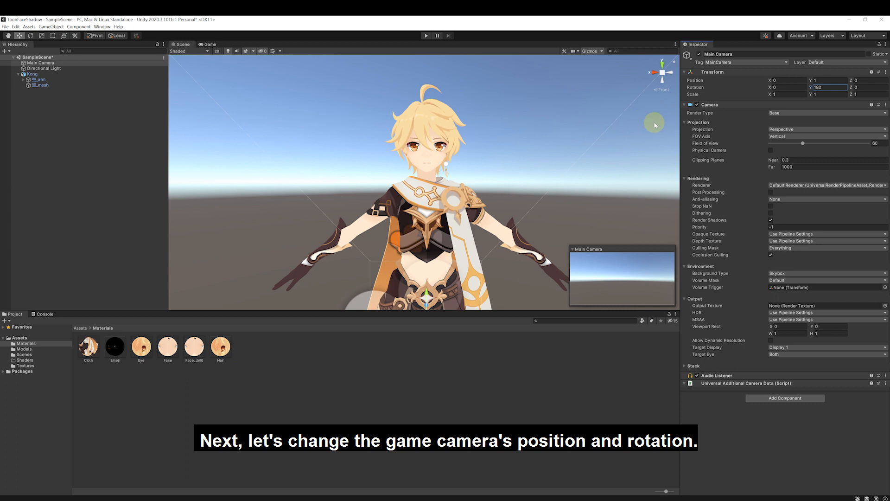
- Frame the character in the Game view by setting the Main Camera's Y position to 1.61, Z position to 2 and Field of View to 30
{"action": "left_click", "coordinate": [222, 44]}
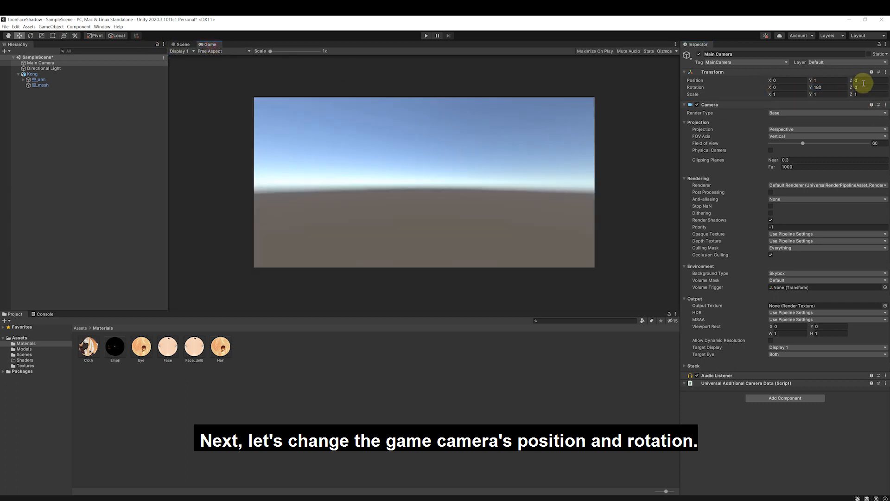
{"action": "type", "text": "2"}
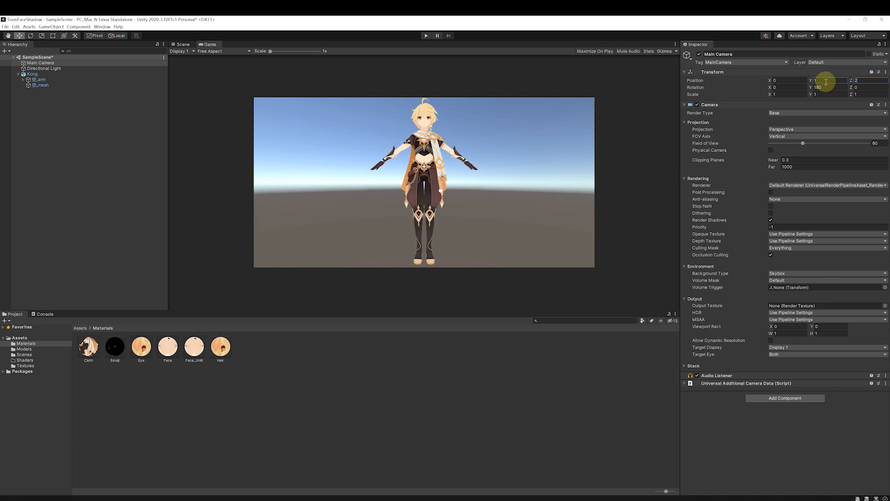
{"action": "left_click_drag", "start_coordinate": [813, 82], "coordinate": [824, 83]}
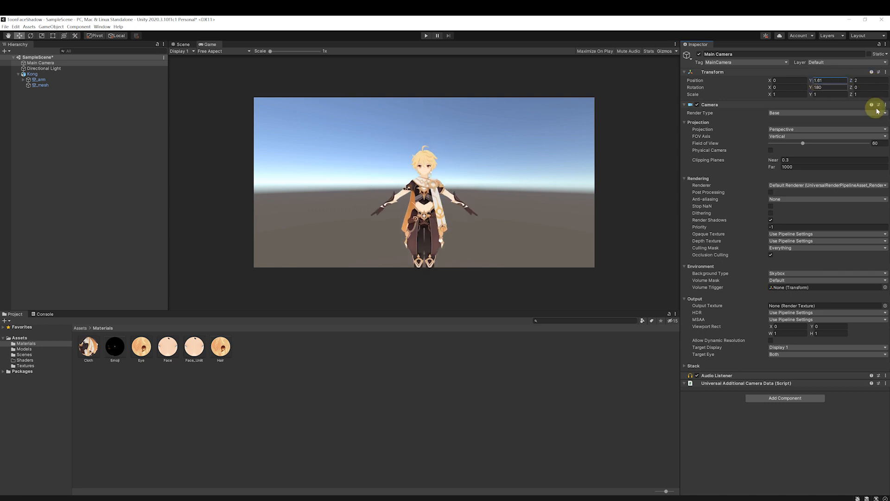
{"action": "type", "text": "30"}
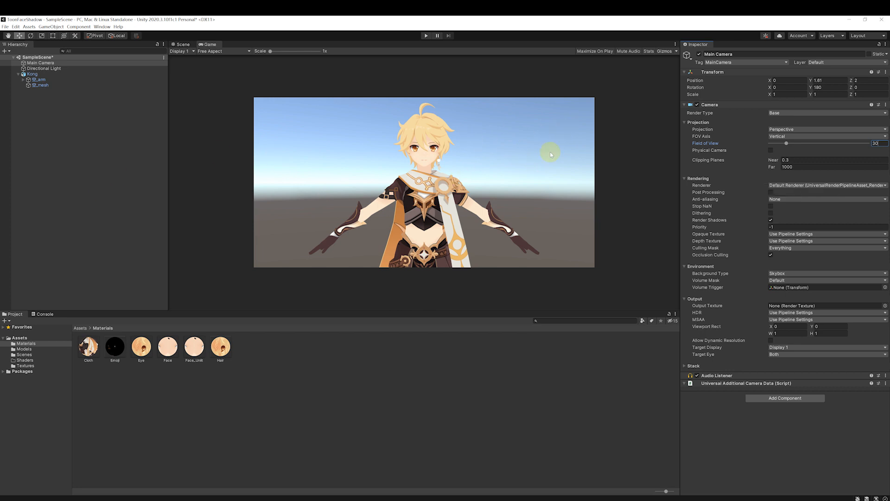
- Add a Global Volume to the scene and create a new volume profile for it
{"action": "right_click", "coordinate": [56, 144]}
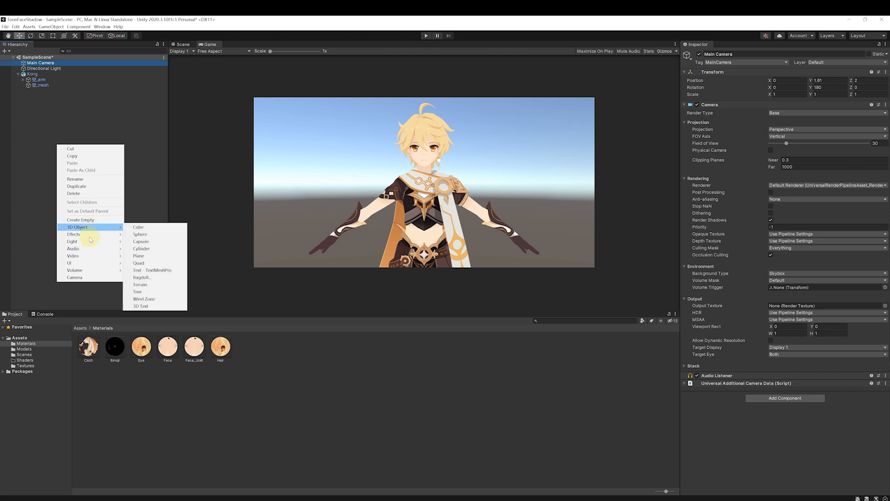
{"action": "mouse_move", "coordinate": [74, 270]}
{"action": "left_click", "coordinate": [144, 269]}
{"action": "left_click", "coordinate": [48, 89]}
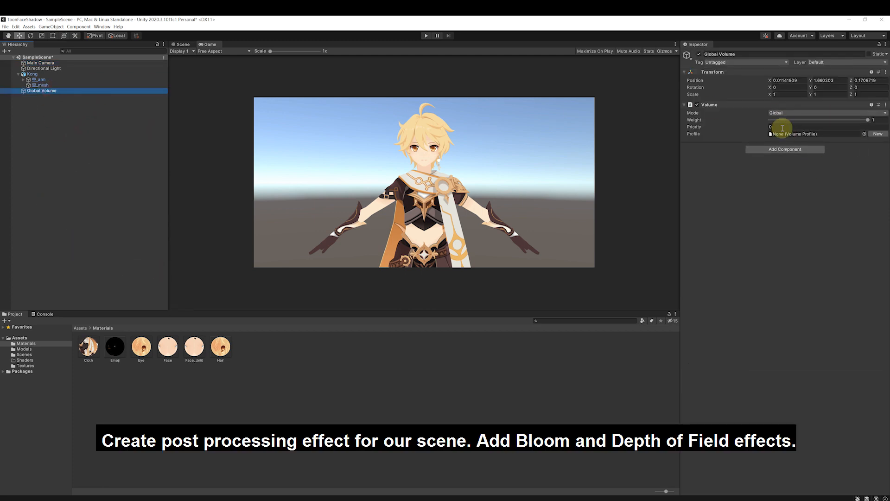
{"action": "left_click", "coordinate": [877, 135]}
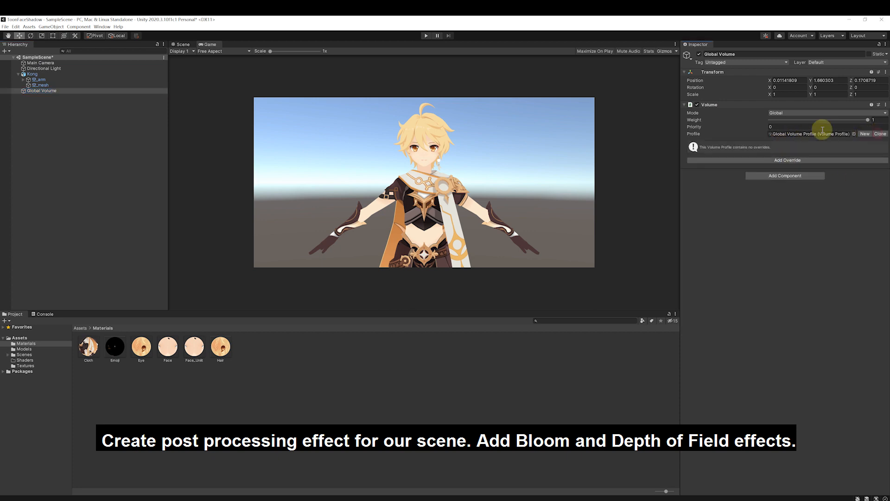
- Add the Bloom and Depth Of Field post-processing overrides to the Global Volume
{"action": "left_click", "coordinate": [792, 160]}
{"action": "left_click", "coordinate": [763, 190]}
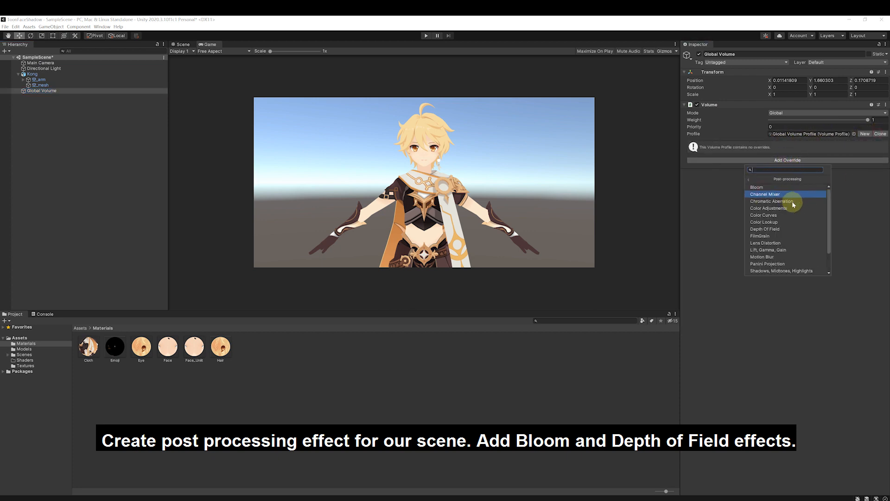
{"action": "left_click", "coordinate": [763, 189]}
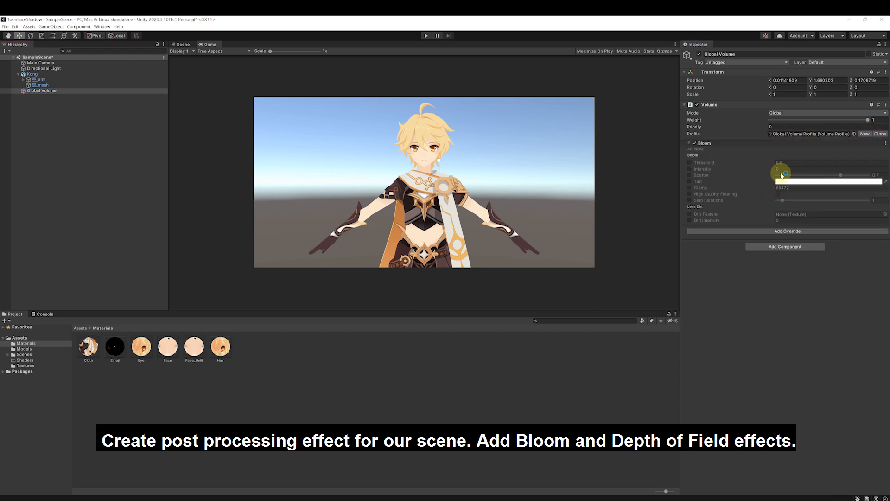
{"action": "left_click", "coordinate": [784, 231]}
{"action": "left_click", "coordinate": [799, 260]}
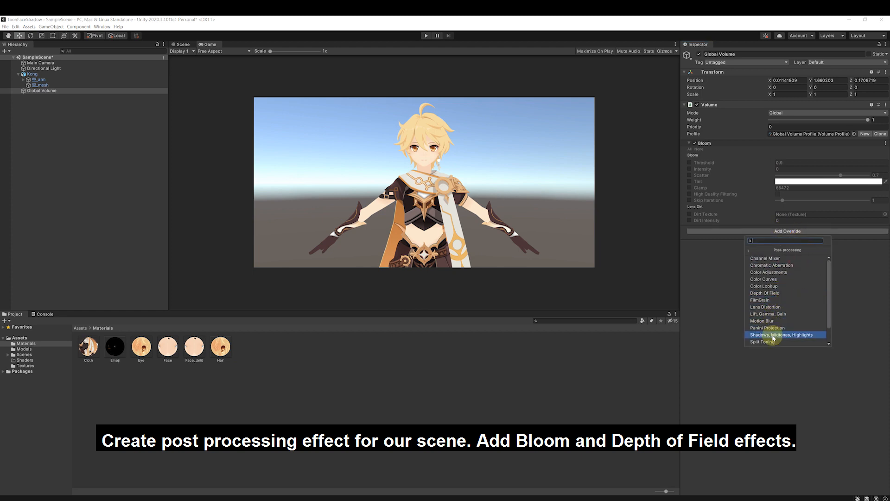
{"action": "left_click", "coordinate": [775, 293]}
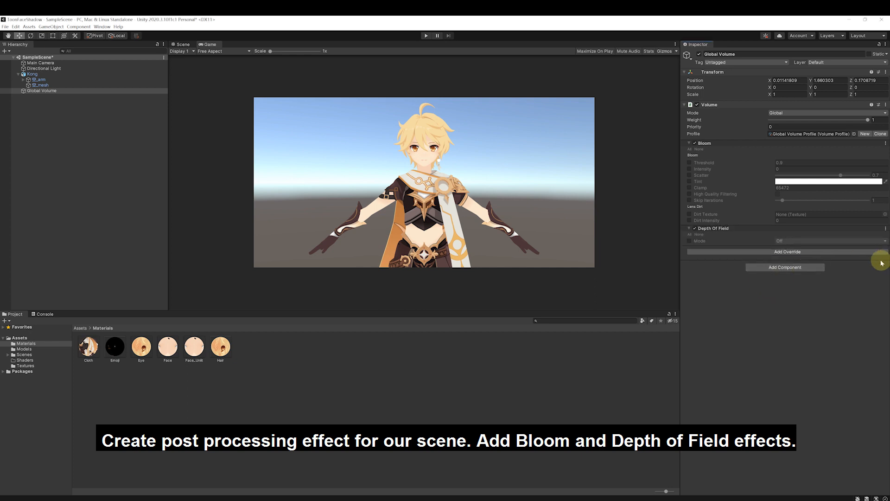
- Enable the Bloom override's Threshold and Intensity and set them to 1.2 and 0.8
{"action": "left_click", "coordinate": [690, 170]}
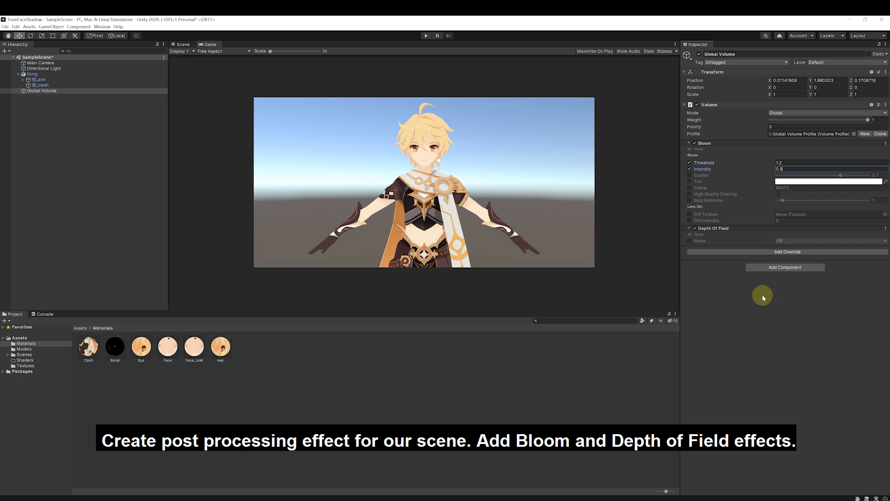
- Set the Depth Of Field override's Mode to Bokeh, enable all its properties and set the Focus Distance to 2.3
{"action": "left_click", "coordinate": [691, 242]}
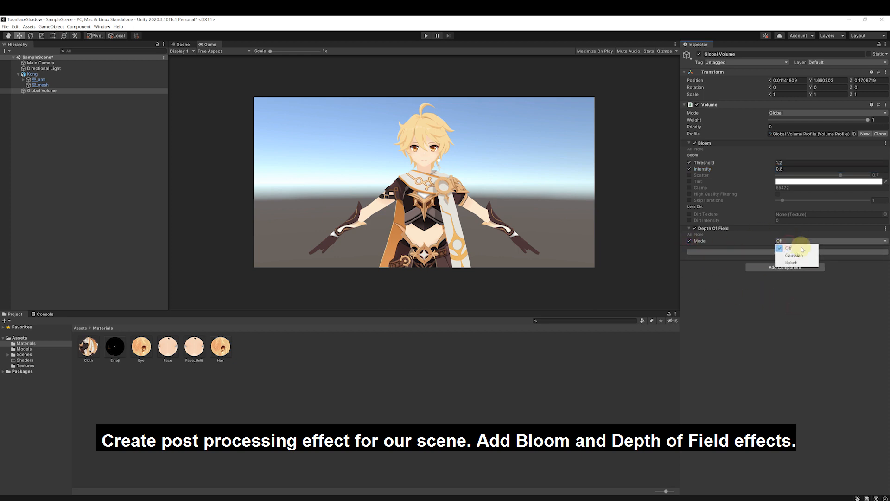
{"action": "left_click", "coordinate": [791, 263]}
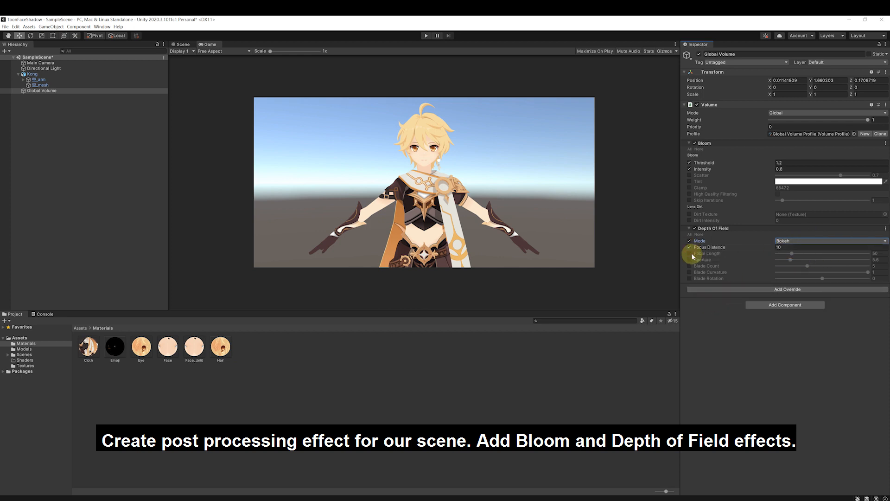
{"action": "left_click", "coordinate": [692, 278]}
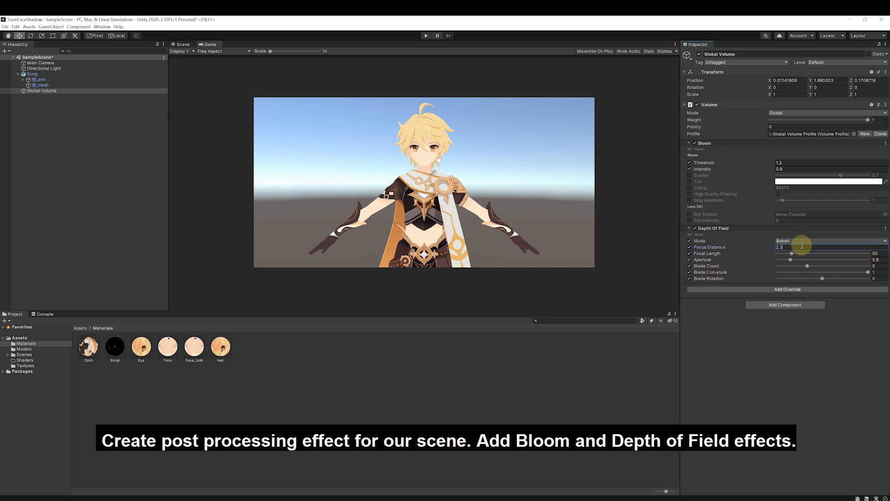
- Enable Post Processing on the Main Camera and set its Anti-aliasing to Subpixel Morphological Anti-aliasing (SMAA)
{"action": "left_click", "coordinate": [42, 63]}
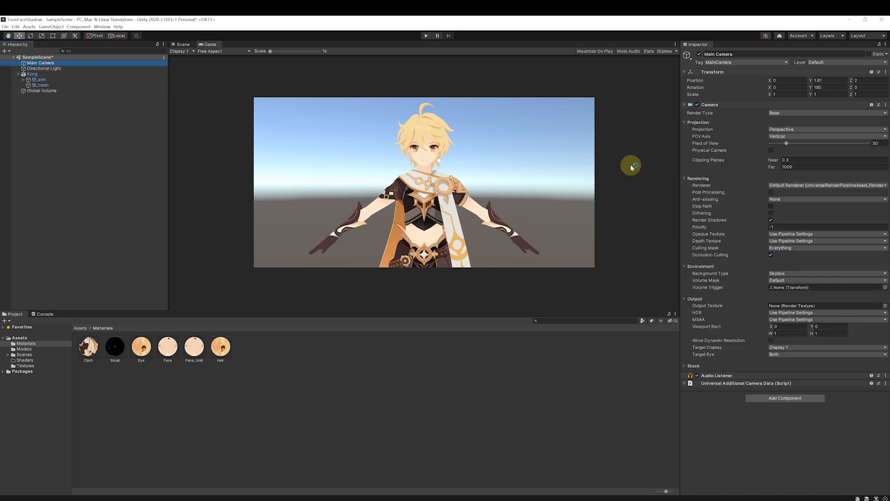
{"action": "left_click", "coordinate": [771, 192]}
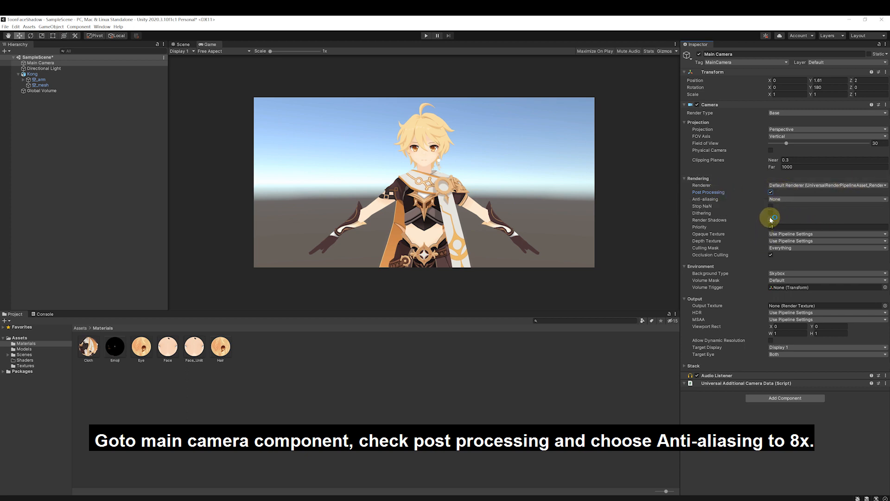
{"action": "left_click", "coordinate": [778, 201]}
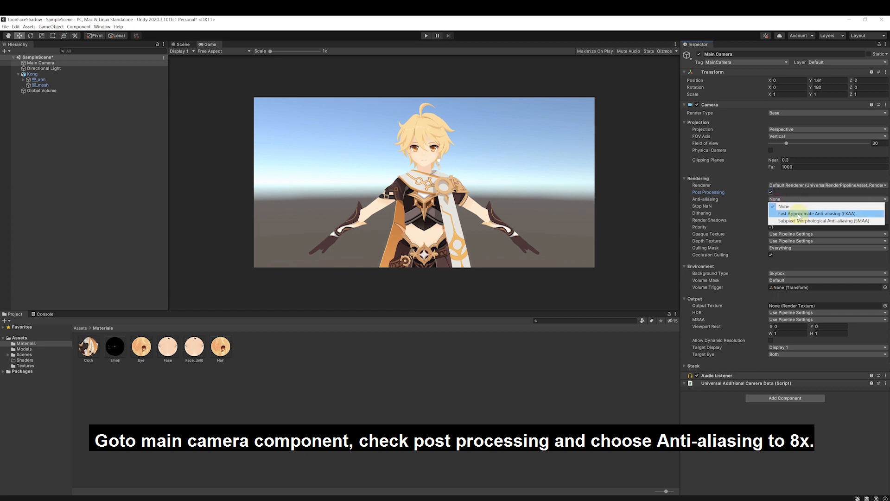
{"action": "left_click", "coordinate": [806, 221]}
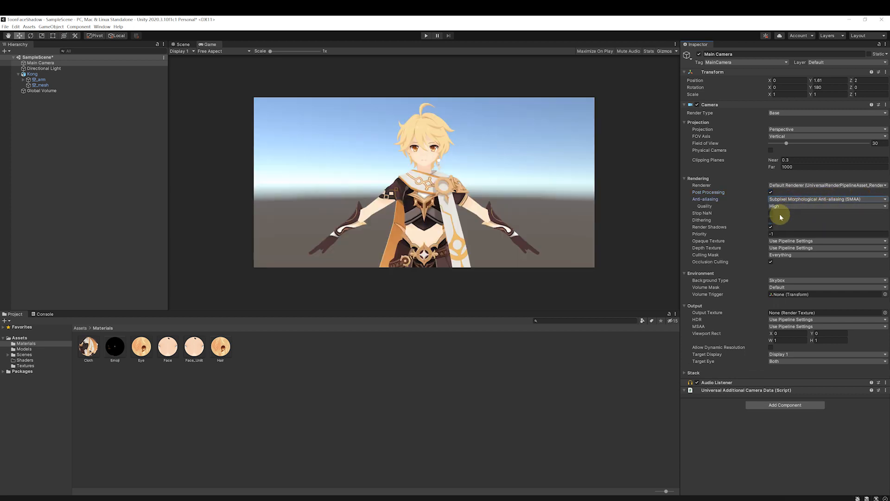
- Change the Main Camera's Background Type to Solid Color and set the background to hexadecimal 794D31
{"action": "left_click", "coordinate": [794, 281]}
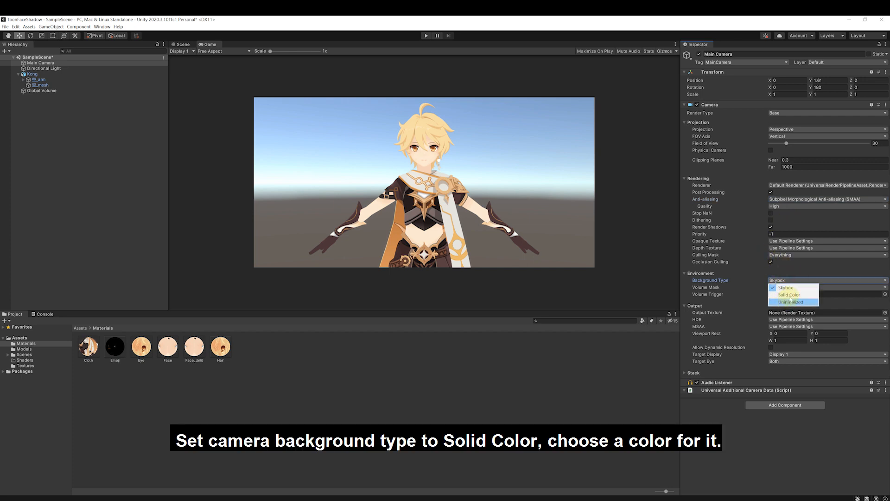
{"action": "left_click", "coordinate": [789, 295]}
{"action": "left_click", "coordinate": [808, 287]}
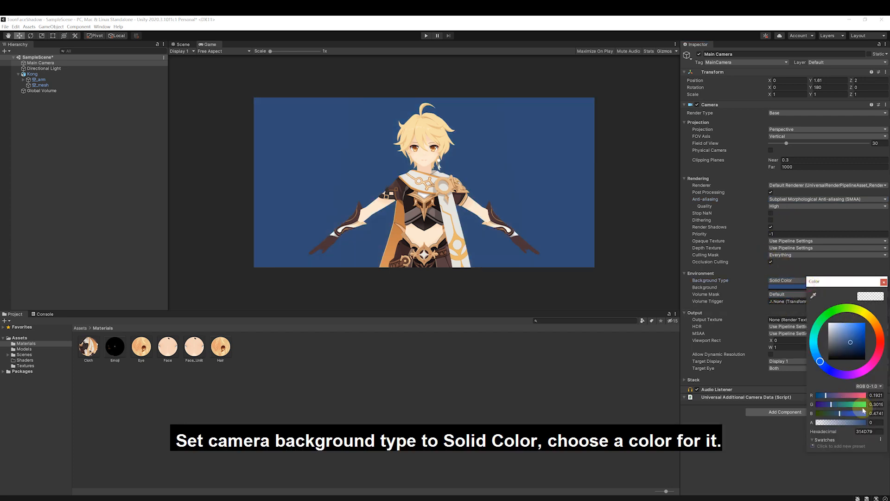
{"action": "left_click_drag", "start_coordinate": [847, 285], "coordinate": [705, 222]}
{"action": "type", "text": "794D31"}
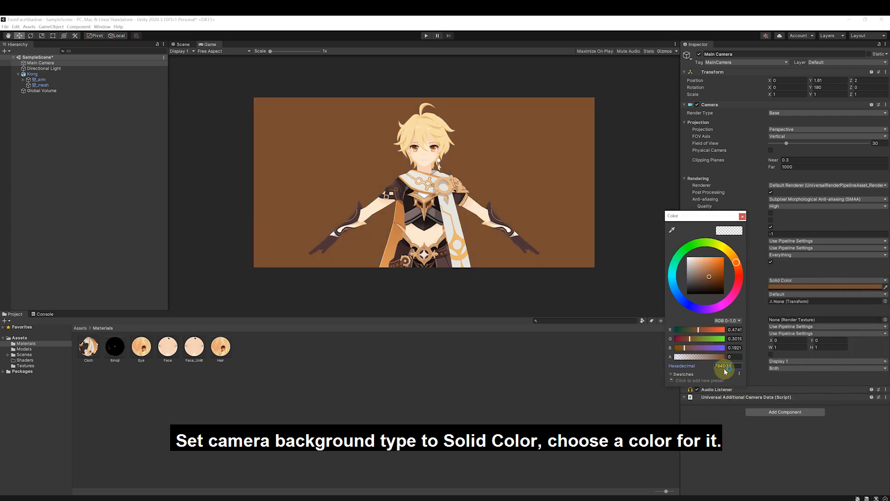
{"action": "left_click", "coordinate": [742, 217]}
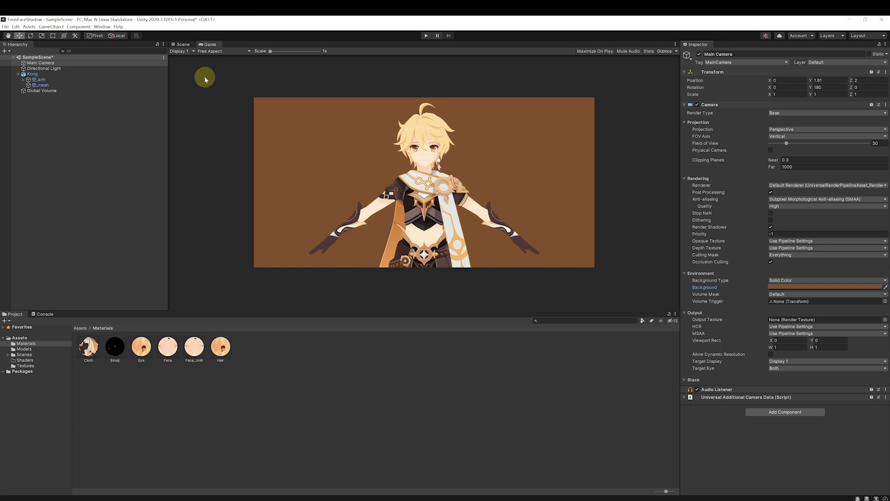
- Enlarge the Game view and set its resolution to 1920x1080
{"action": "left_click_drag", "start_coordinate": [318, 311], "coordinate": [320, 399]}
{"action": "left_click", "coordinate": [222, 51]}
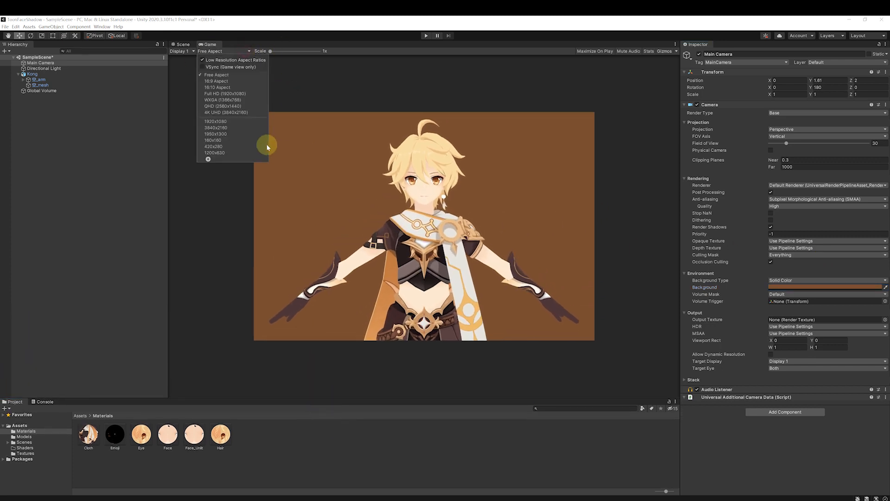
{"action": "left_click", "coordinate": [222, 121]}
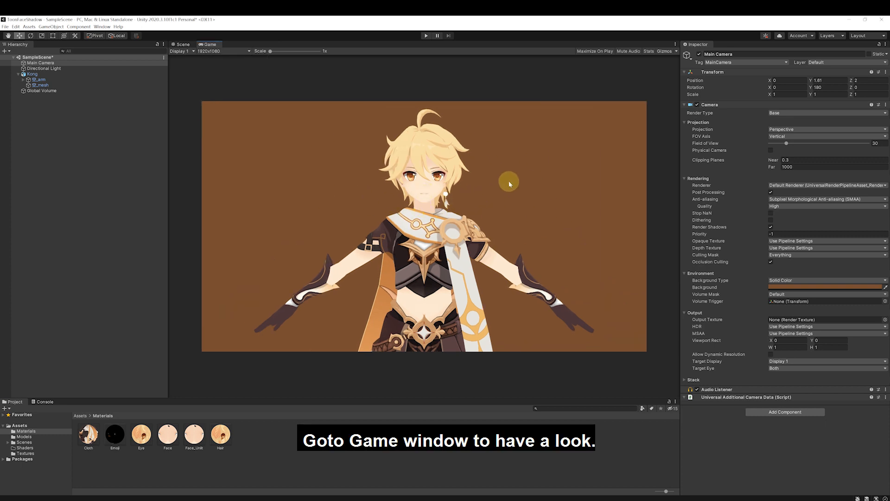
{"action": "left_click", "coordinate": [73, 144]}
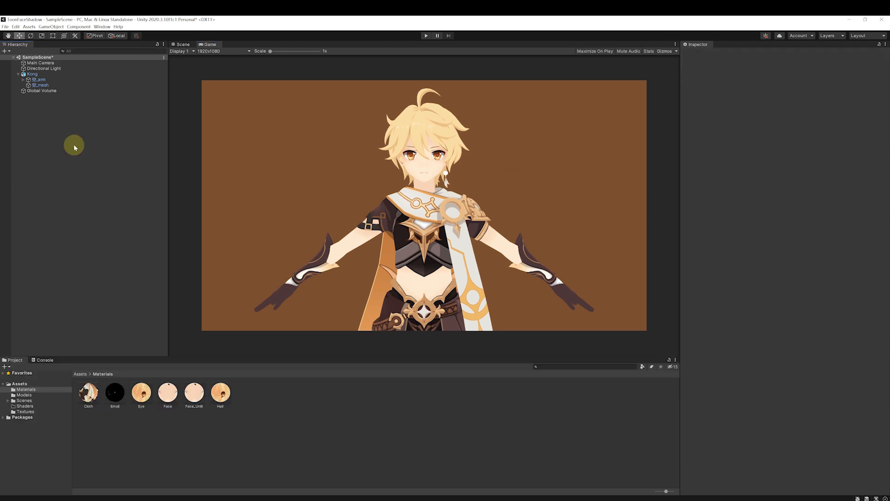
- Retune the Global Volume with Bloom Threshold 0.8 and Intensity 0.5, and Depth Of Field Focus Distance 10 and Focal Length 55
{"action": "left_click", "coordinate": [52, 91]}
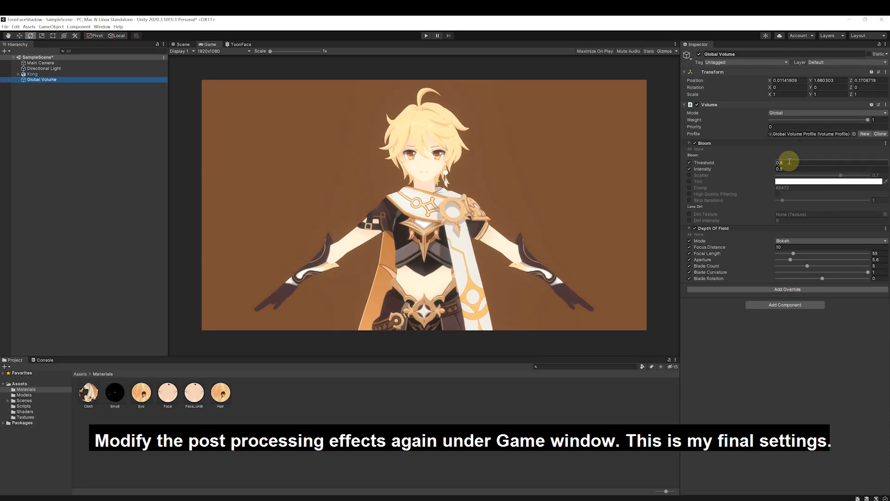
{"action": "left_click", "coordinate": [790, 162]}
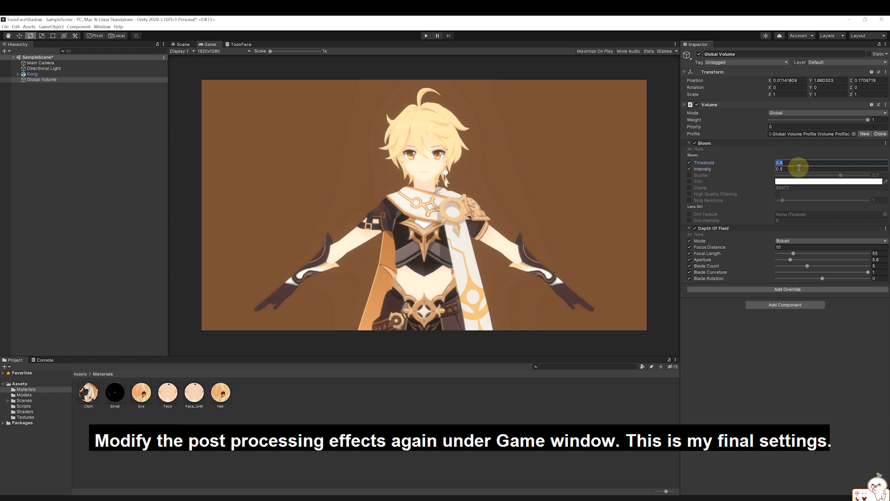
{"action": "left_click", "coordinate": [878, 253]}
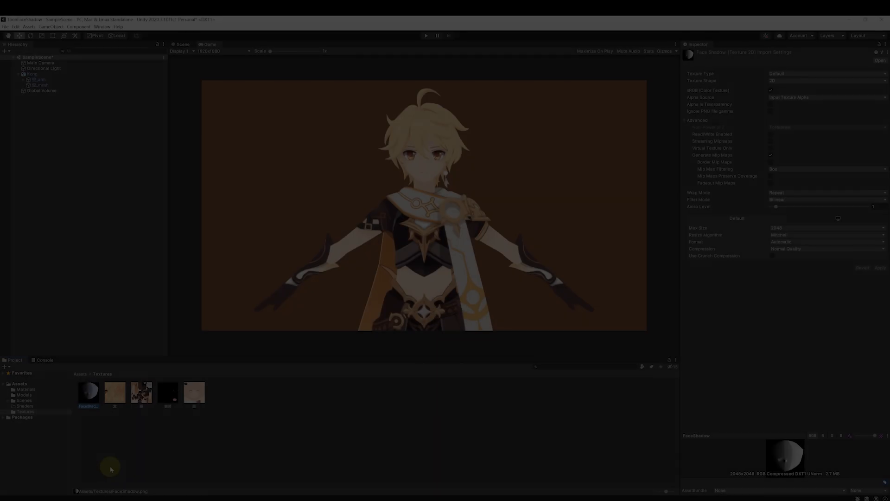
- Set the FaceShadow texture's Compression to None, apply the import settings and enlarge its preview
{"action": "left_click", "coordinate": [105, 481]}
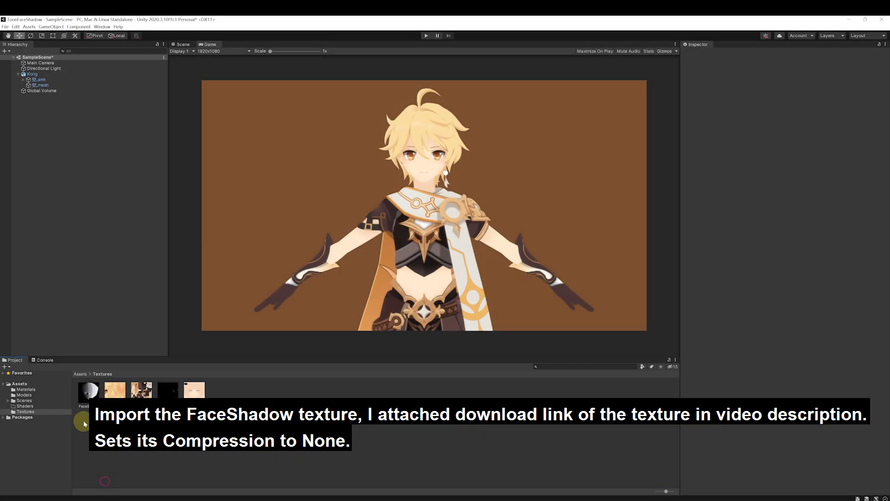
{"action": "left_click", "coordinate": [95, 392]}
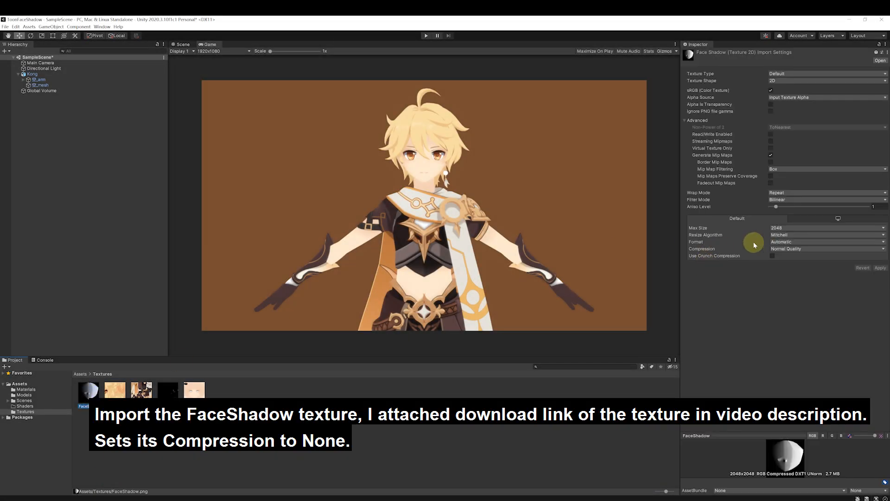
{"action": "left_click", "coordinate": [798, 251]}
{"action": "left_click", "coordinate": [789, 255]}
{"action": "left_click", "coordinate": [880, 261]}
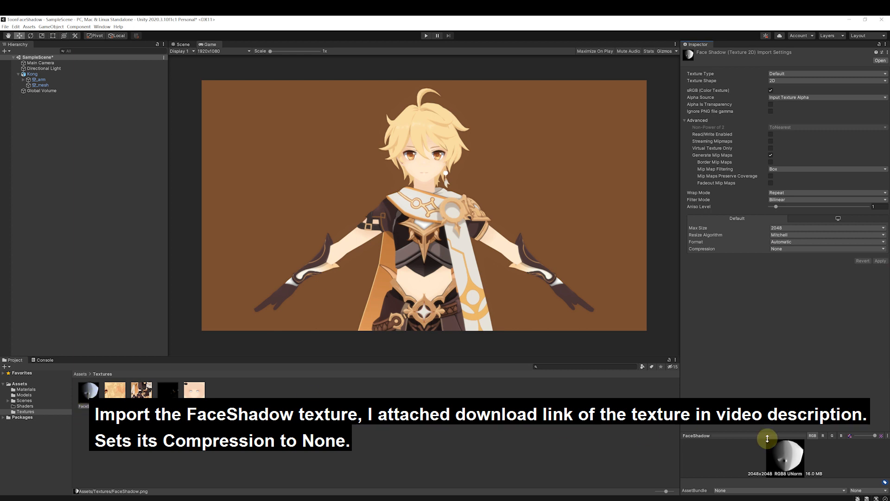
{"action": "left_click_drag", "start_coordinate": [763, 433], "coordinate": [770, 316]}
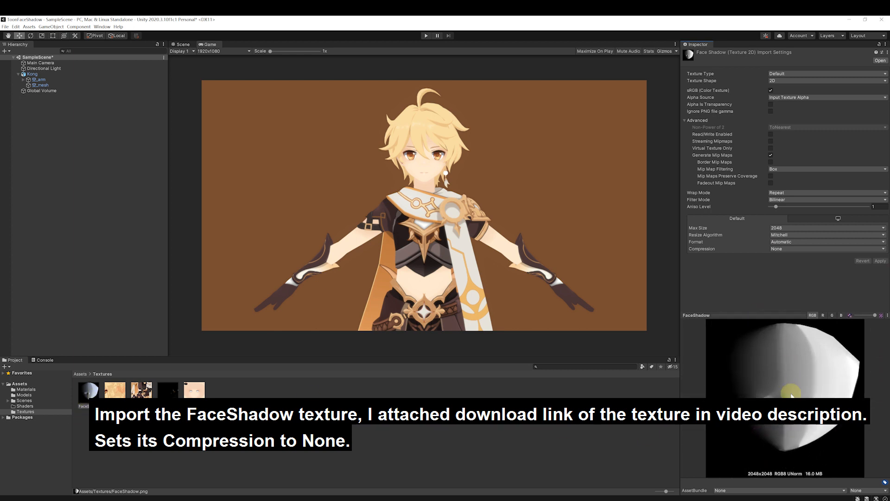
- Switch to Blender and examine how the face UV layout fits the FaceShadow texture, test-moving and test-scaling all face UVs
{"action": "left_click", "coordinate": [366, 387]}
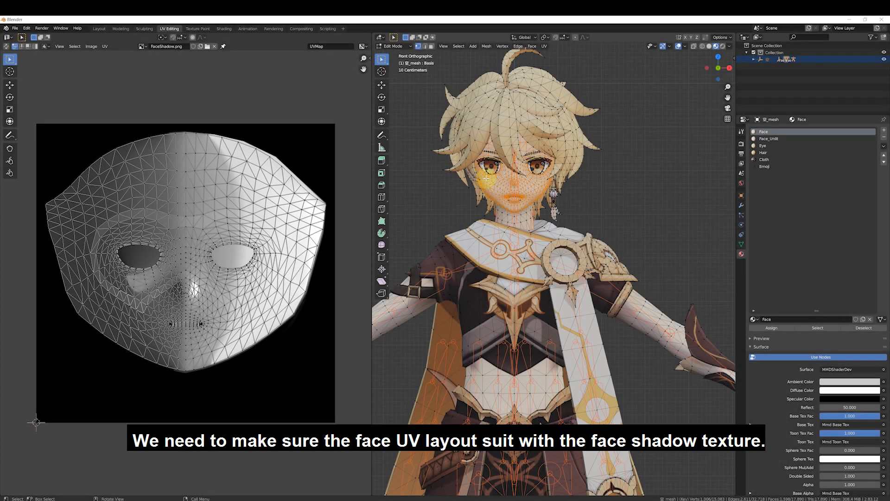
{"action": "scroll", "coordinate": [529, 174], "scroll_direction": "up", "scroll_amount": 3}
{"action": "key", "text": "a"}
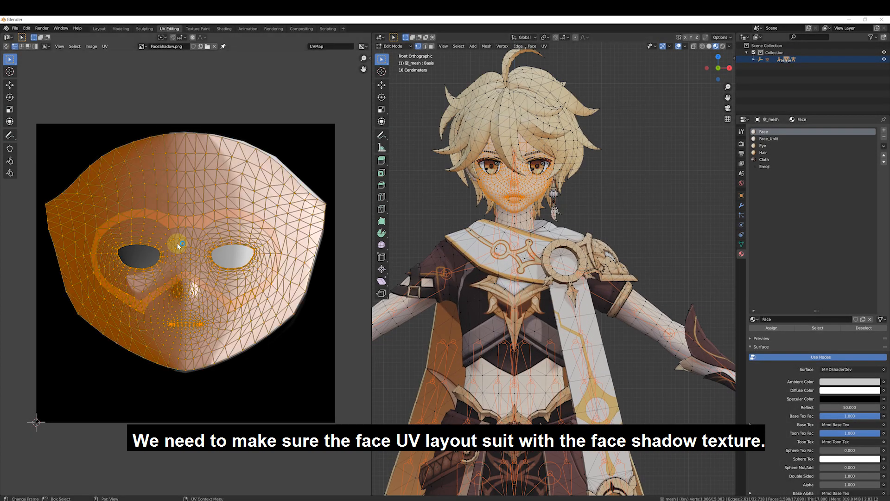
{"action": "left_click", "coordinate": [274, 281]}
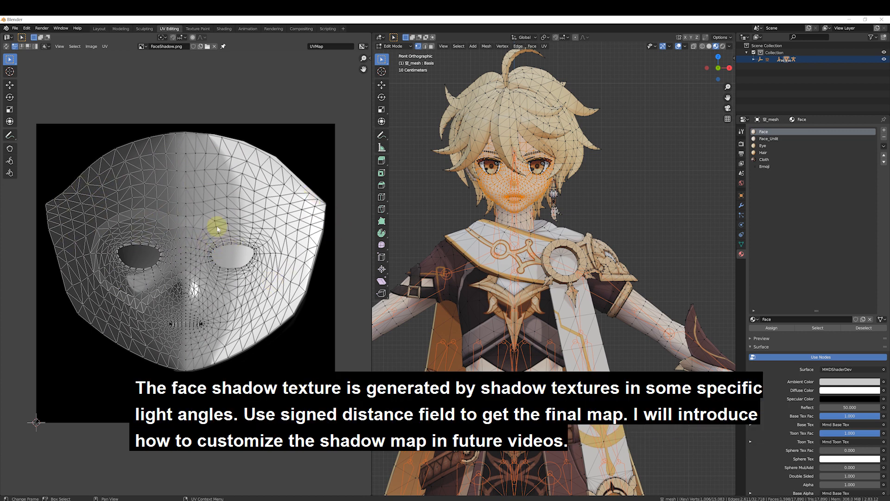
{"action": "key", "text": "a"}
{"action": "key", "text": "g"}
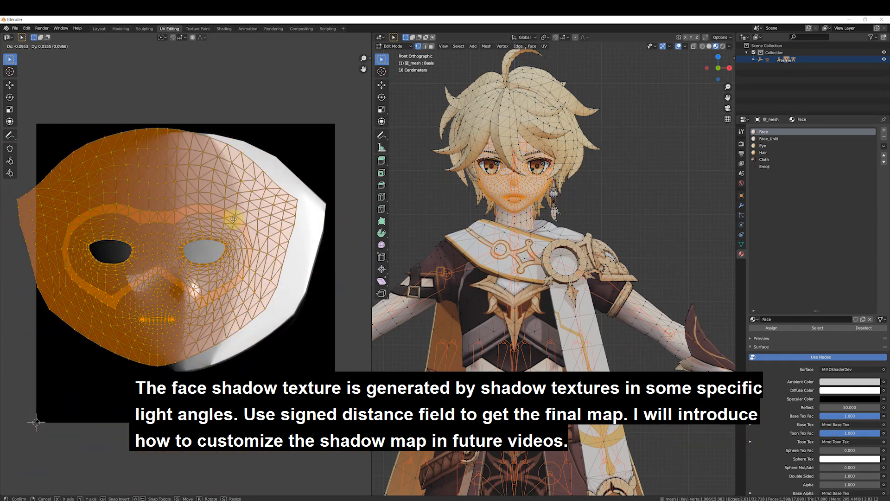
{"action": "left_click", "coordinate": [217, 236]}
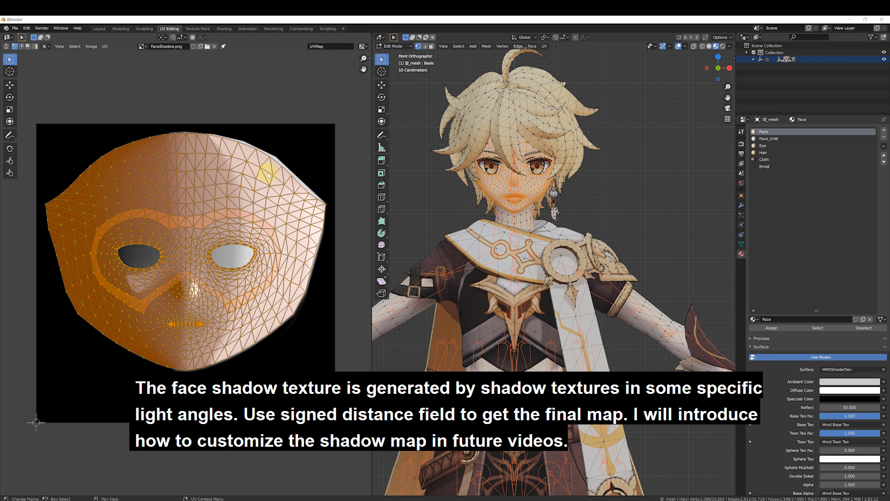
{"action": "key", "text": "s"}
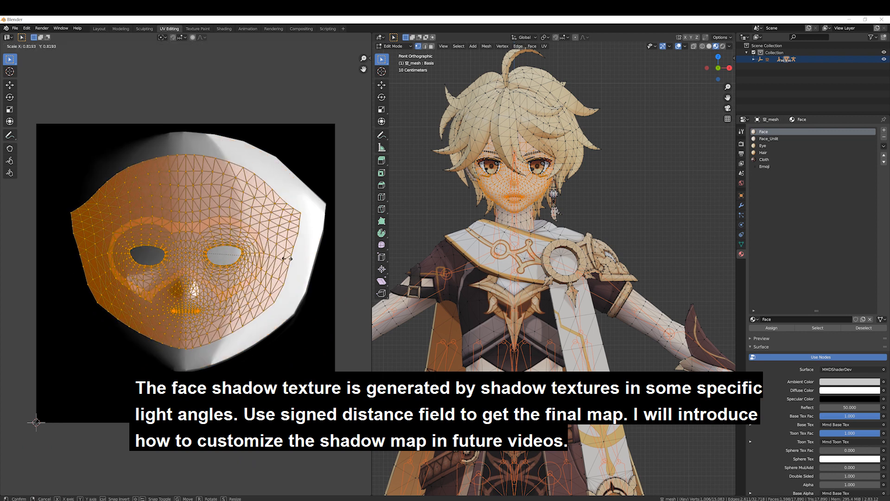
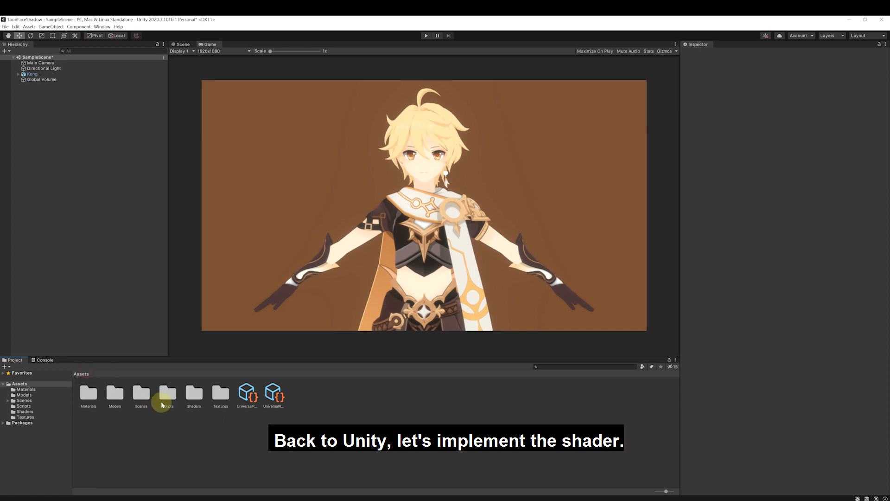
- Switch back to Unity, open the Shaders folder and select the CustomLighting.hlsl file
{"action": "double_click", "coordinate": [193, 393]}
{"action": "left_click", "coordinate": [98, 407]}
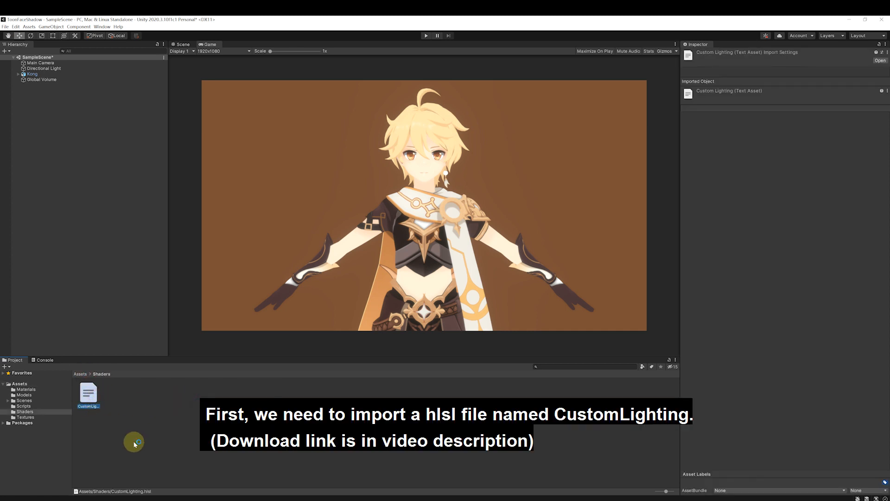
- Open the CustomLighting shader file and examine the MainLight_float function's WorldPos input and its Direction, Color and ShadowAtten outputs
{"action": "double_click", "coordinate": [103, 396]}
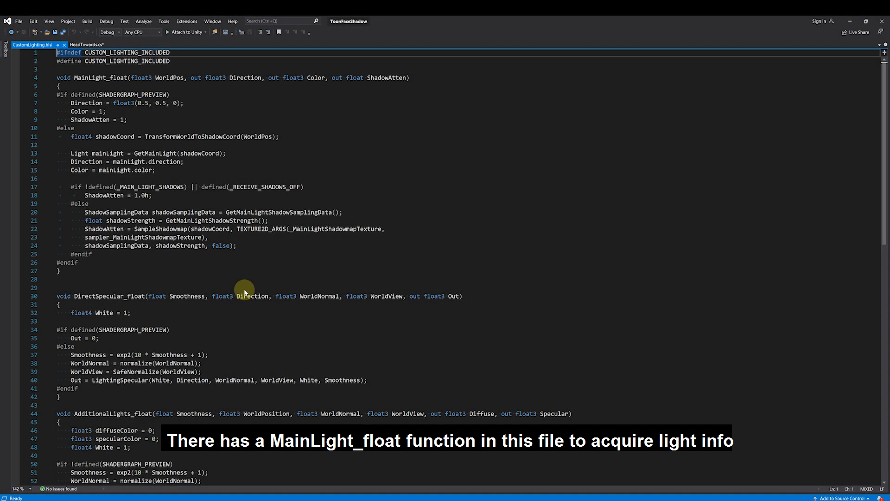
{"action": "scroll", "coordinate": [298, 263], "scroll_direction": "down", "scroll_amount": 1}
{"action": "left_click", "coordinate": [326, 246]}
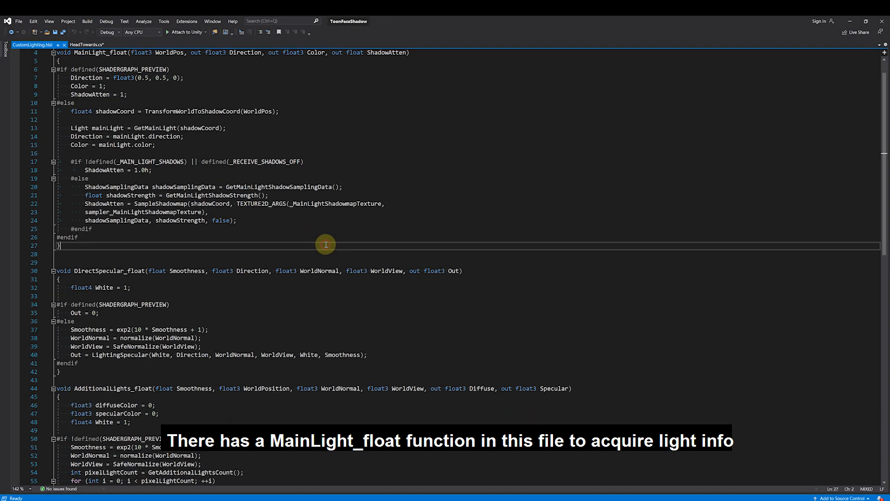
{"action": "scroll", "coordinate": [320, 243], "scroll_direction": "up", "scroll_amount": 1}
{"action": "double_click", "coordinate": [100, 86]}
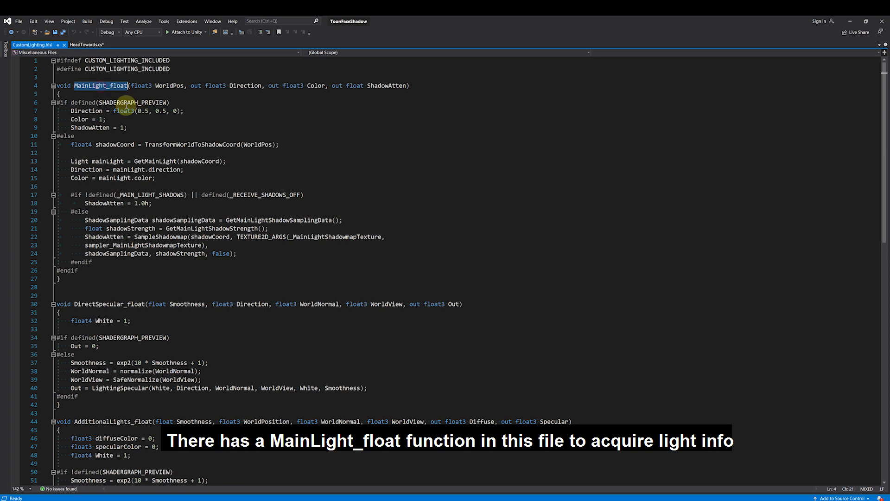
{"action": "double_click", "coordinate": [170, 86]}
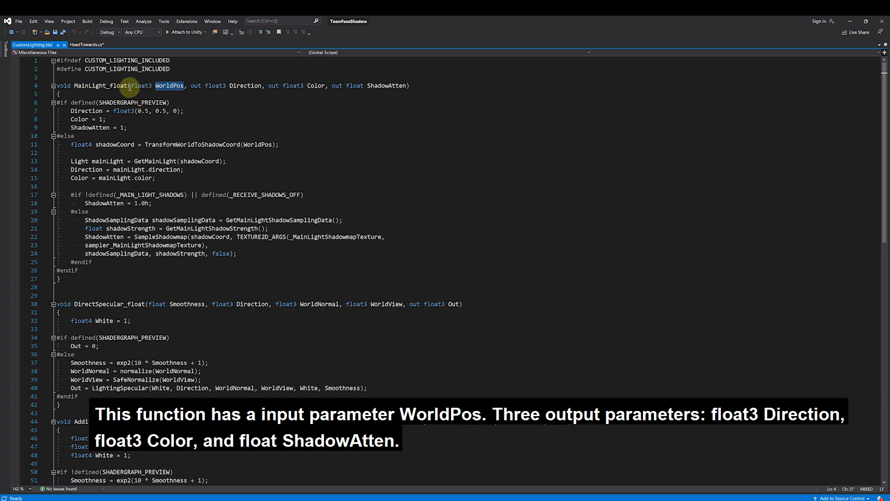
{"action": "left_click_drag", "start_coordinate": [191, 86], "coordinate": [421, 86]}
{"action": "left_click", "coordinate": [447, 94]}
{"action": "left_click", "coordinate": [240, 86]}
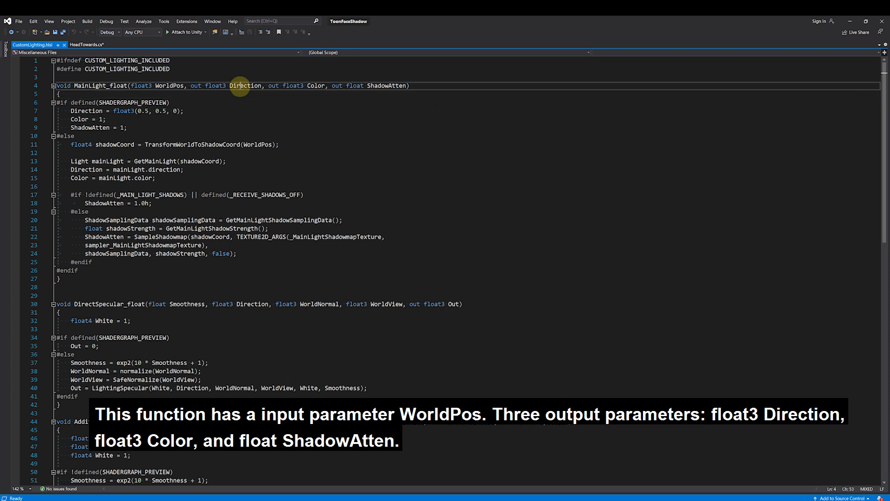
{"action": "double_click", "coordinate": [241, 86]}
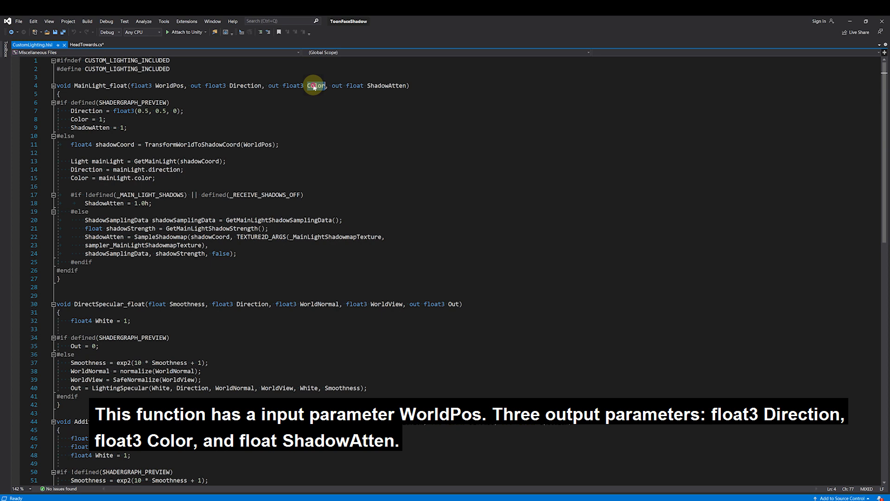
{"action": "double_click", "coordinate": [386, 86]}
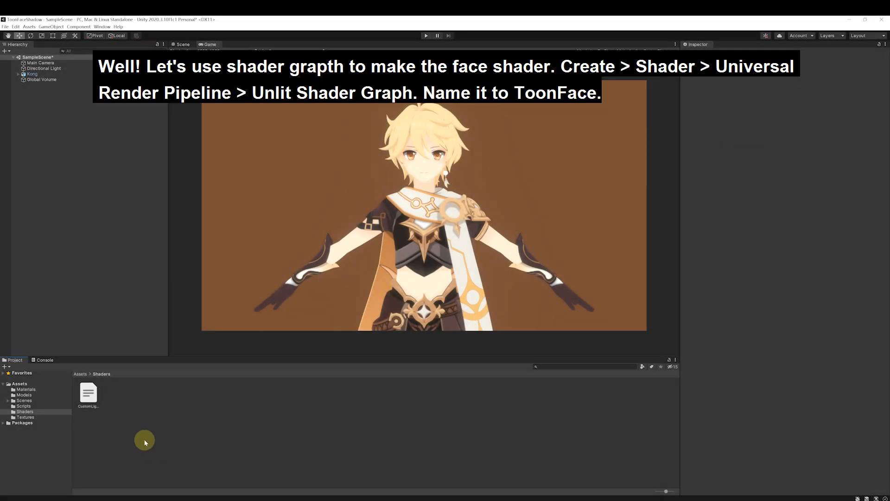
- Create a Universal Render Pipeline Unlit Shader Graph named ToonFace in the Shaders folder and open it for editing
{"action": "right_click", "coordinate": [145, 438]}
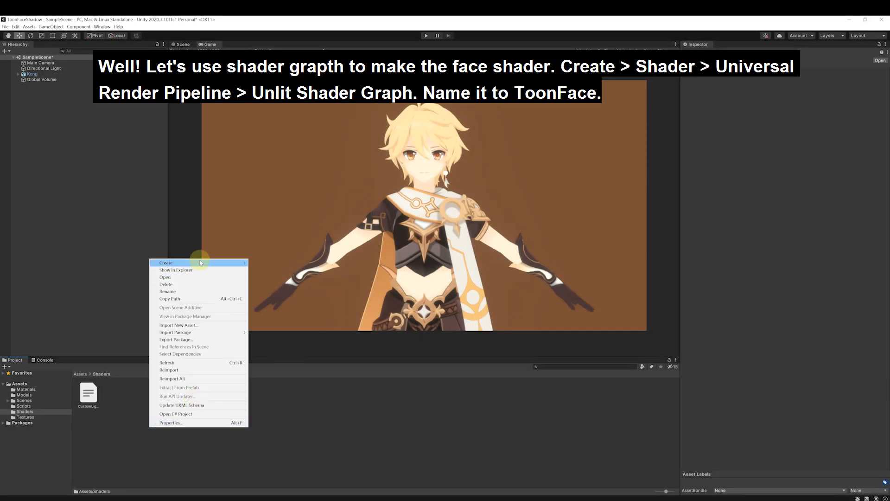
{"action": "mouse_move", "coordinate": [201, 262]}
{"action": "left_click", "coordinate": [285, 258]}
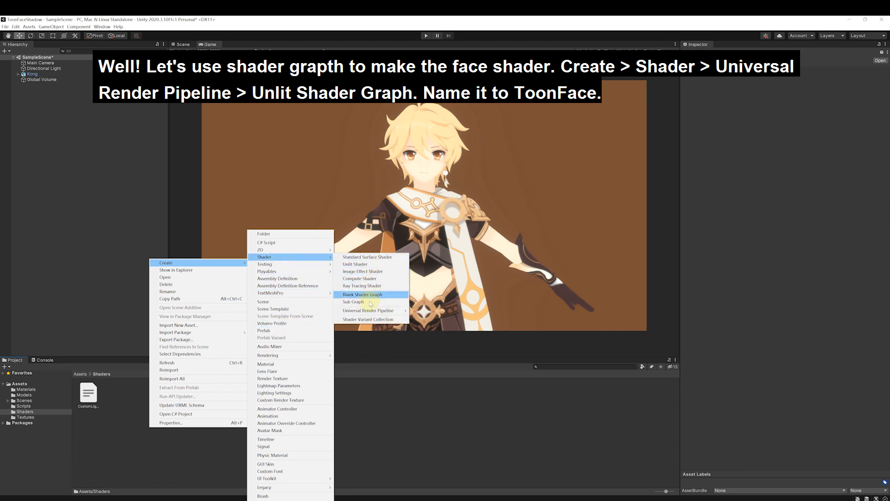
{"action": "mouse_move", "coordinate": [372, 310]}
{"action": "left_click", "coordinate": [429, 332]}
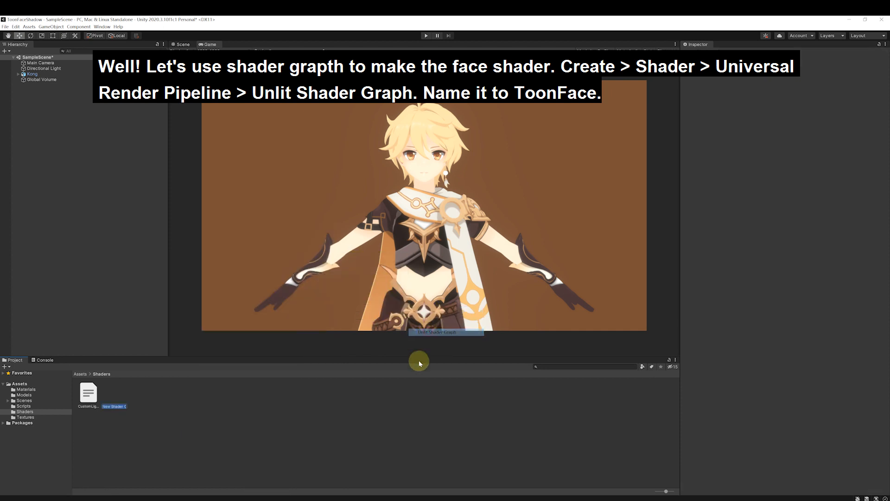
{"action": "type", "text": "ToonFace"}
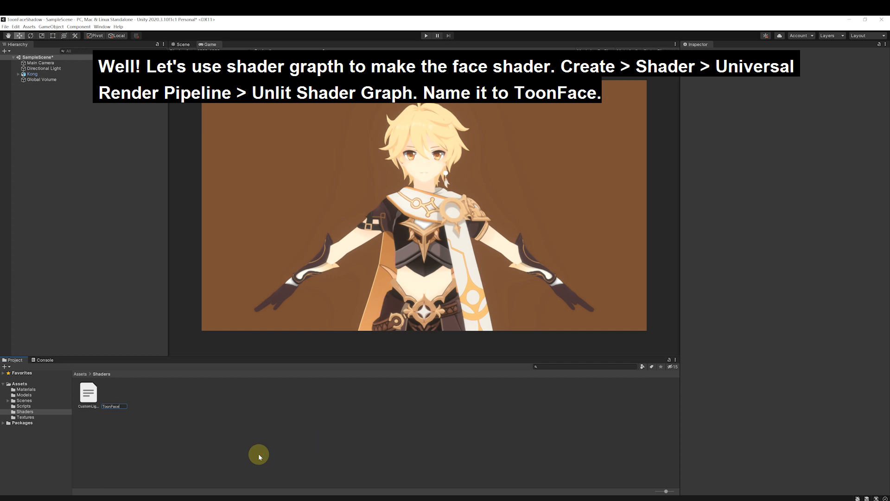
{"action": "key", "text": "Return"}
{"action": "double_click", "coordinate": [116, 396]}
- Add two Texture 2D properties named MainTex and ShadowMap to the ToonFace graph
{"action": "middle_click_drag", "start_coordinate": [411, 240], "coordinate": [538, 251]}
{"action": "scroll", "coordinate": [350, 227], "scroll_direction": "down", "scroll_amount": 5}
{"action": "middle_click_drag", "start_coordinate": [264, 221], "coordinate": [338, 223]}
{"action": "scroll", "coordinate": [338, 224], "scroll_direction": "up", "scroll_amount": 4}
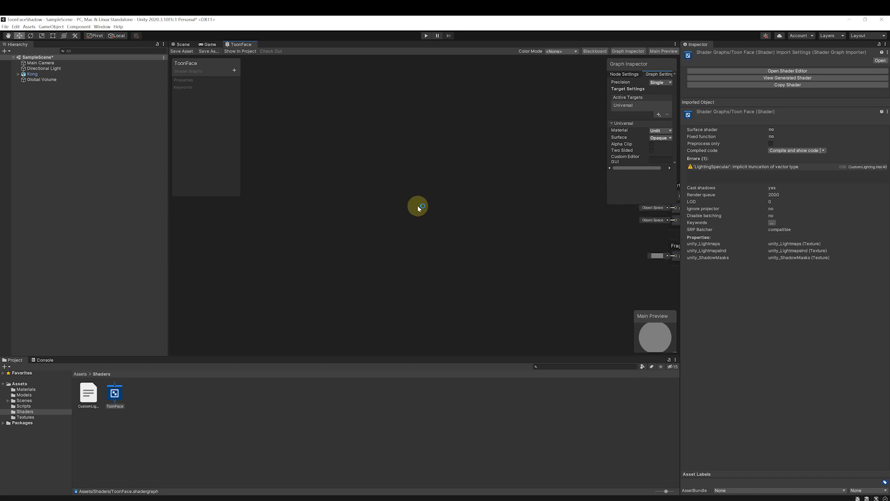
{"action": "middle_click_drag", "start_coordinate": [417, 207], "coordinate": [318, 204]}
{"action": "left_click", "coordinate": [235, 70]}
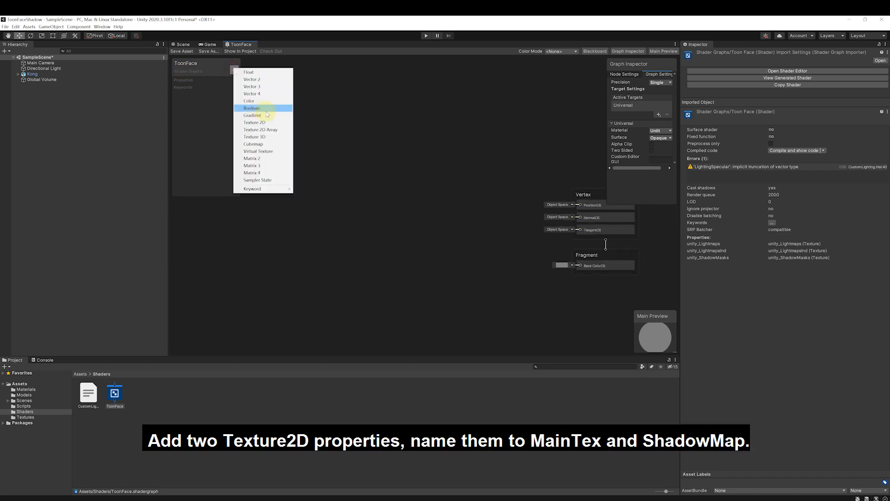
{"action": "left_click", "coordinate": [255, 122]}
{"action": "key", "text": "Return"}
{"action": "left_click", "coordinate": [235, 70]}
{"action": "left_click", "coordinate": [260, 123]}
{"action": "type", "text": "ShadowMap"}
{"action": "key", "text": "Return"}
- Add a Color property named ShadowColor to the graph
{"action": "left_click", "coordinate": [235, 70]}
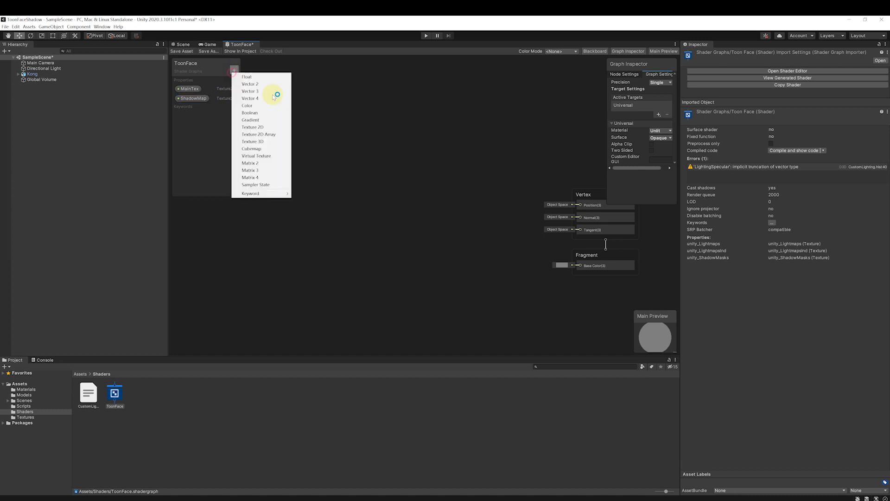
{"action": "left_click", "coordinate": [265, 105]}
{"action": "type", "text": "ShadowColor"}
{"action": "key", "text": "Return"}
- Add two Vector 3 properties named HeadForward and HeadRight to the graph
{"action": "left_click", "coordinate": [232, 70]}
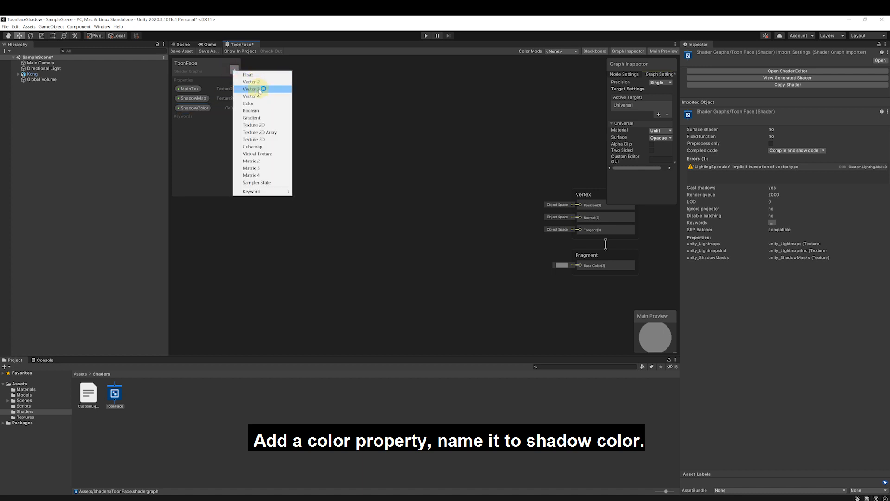
{"action": "left_click", "coordinate": [255, 90]}
{"action": "type", "text": "HeadForward"}
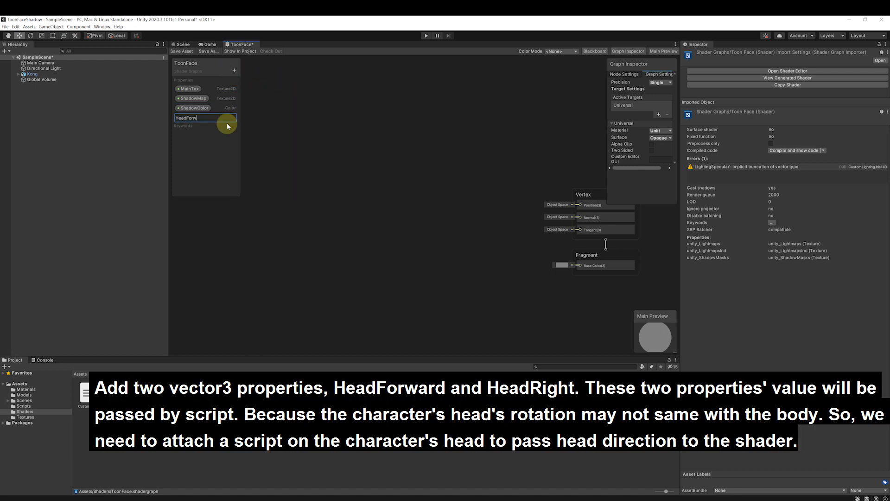
{"action": "key", "text": "Return"}
{"action": "left_click", "coordinate": [235, 71]}
{"action": "left_click", "coordinate": [255, 87]}
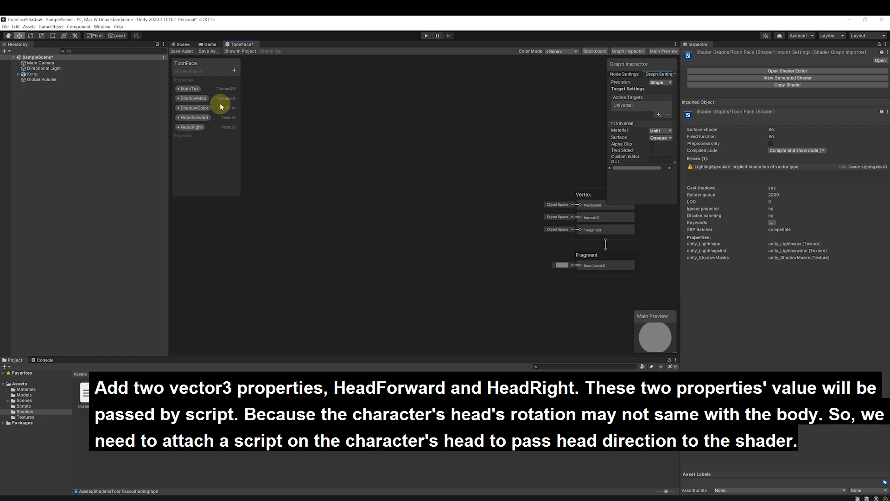
- Widen the property settings and give HeadForward the reference _HeadForward and a default Z of 1
{"action": "left_click", "coordinate": [198, 118]}
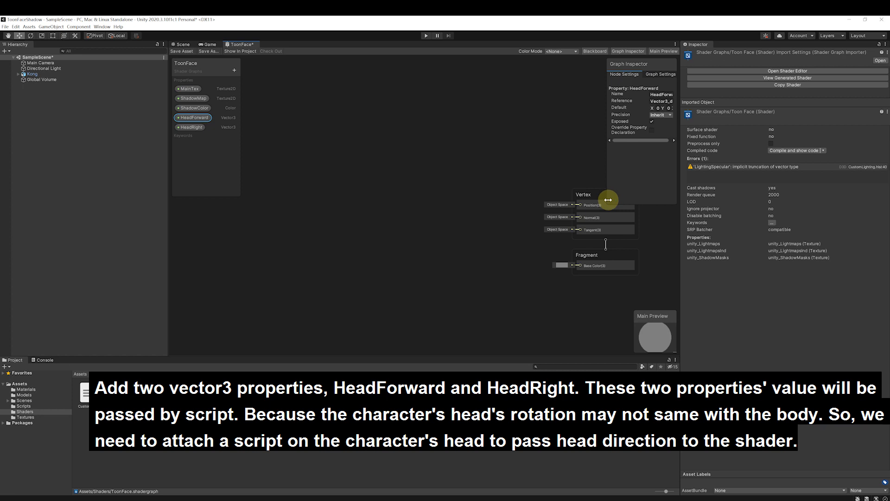
{"action": "left_click_drag", "start_coordinate": [608, 202], "coordinate": [523, 240]}
{"action": "left_click", "coordinate": [609, 94]}
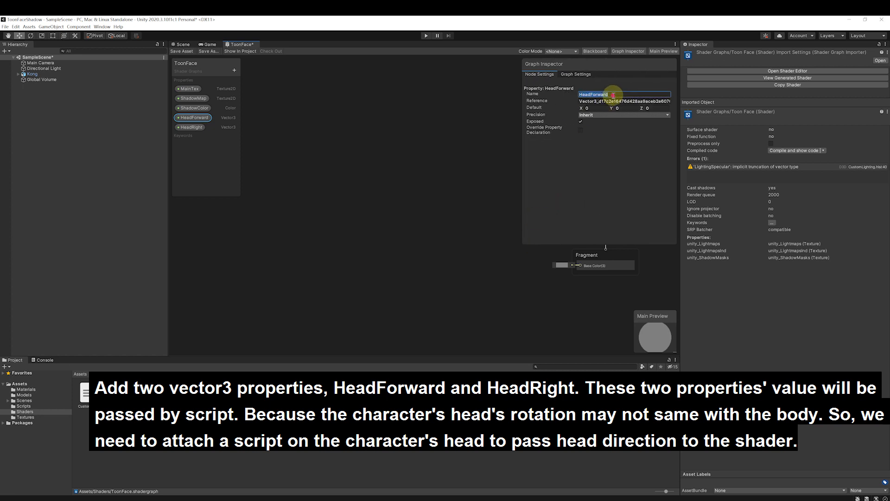
{"action": "key", "text": "Tab"}
{"action": "type", "text": "_HeadForward"}
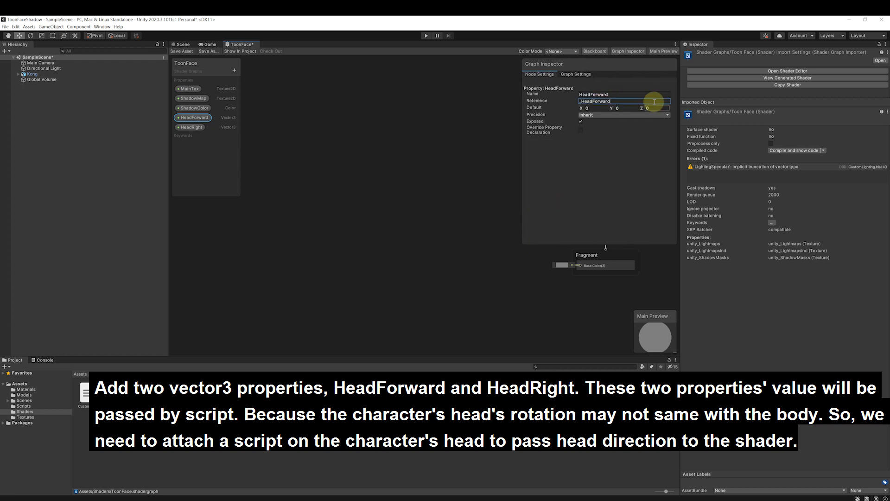
{"action": "left_click", "coordinate": [659, 109]}
{"action": "type", "text": "1"}
- Check the character's forward direction against the world axes in the scene, then return to the ToonFace graph
{"action": "left_click", "coordinate": [182, 43]}
{"action": "right_click_drag", "start_coordinate": [419, 134], "coordinate": [533, 171]}
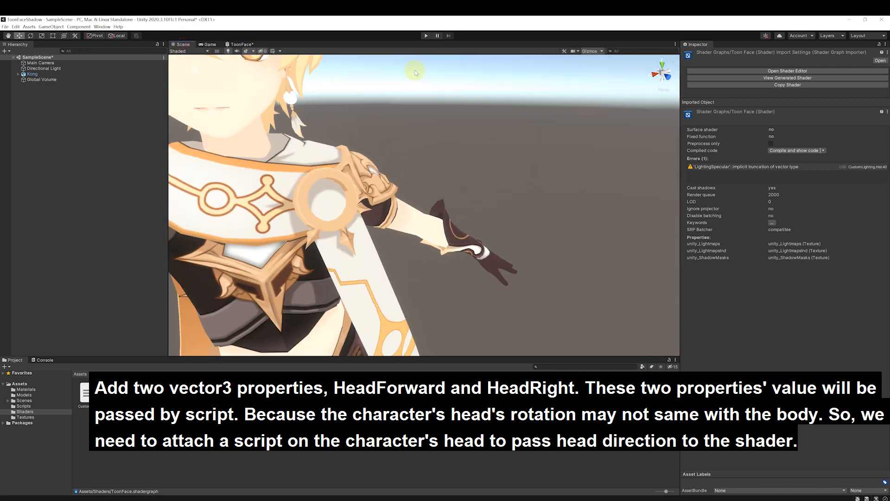
{"action": "scroll", "coordinate": [565, 124], "scroll_direction": "down", "scroll_amount": 8}
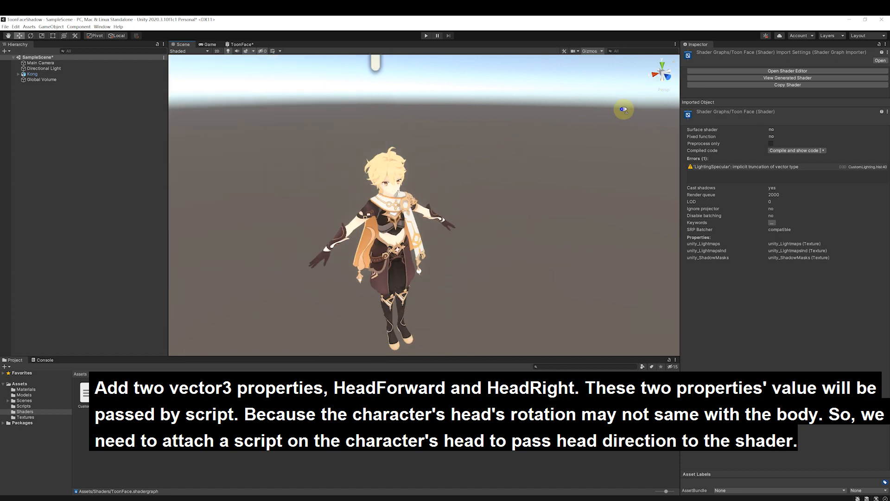
{"action": "right_click_drag", "start_coordinate": [624, 110], "coordinate": [672, 81]}
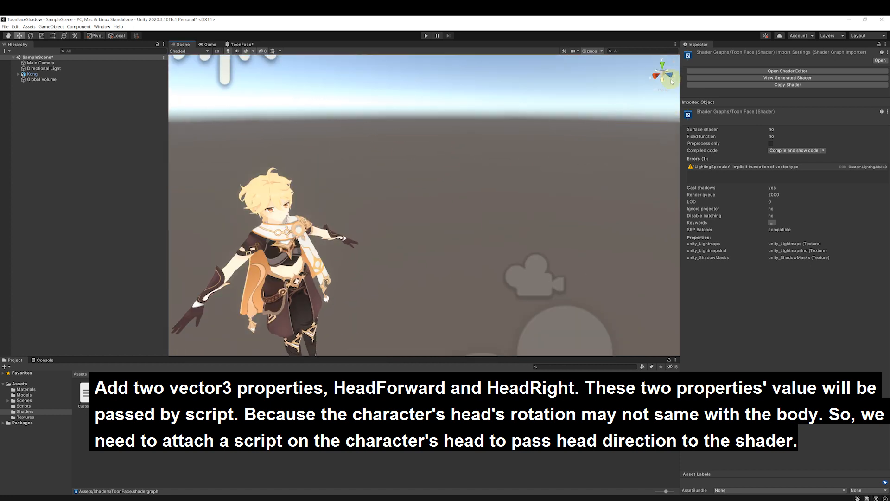
{"action": "left_click", "coordinate": [251, 45]}
- Turn off Exposed for the HeadForward property
{"action": "left_click", "coordinate": [190, 127]}
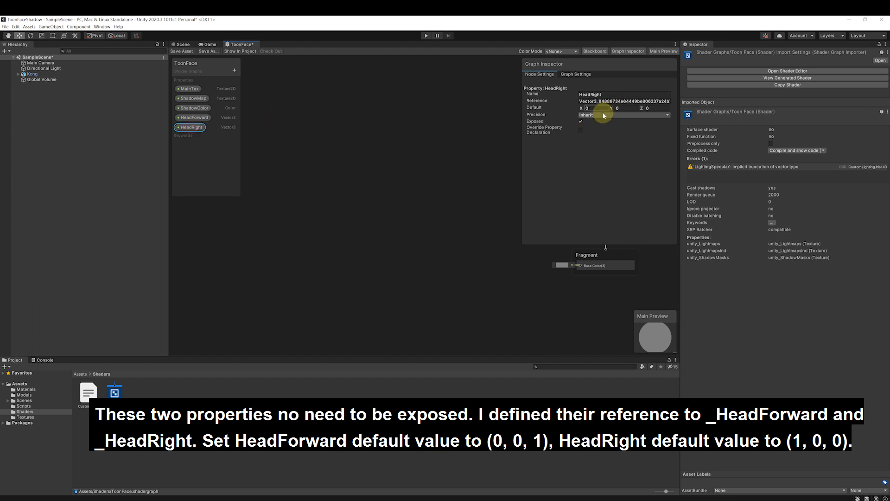
{"action": "left_click", "coordinate": [193, 118]}
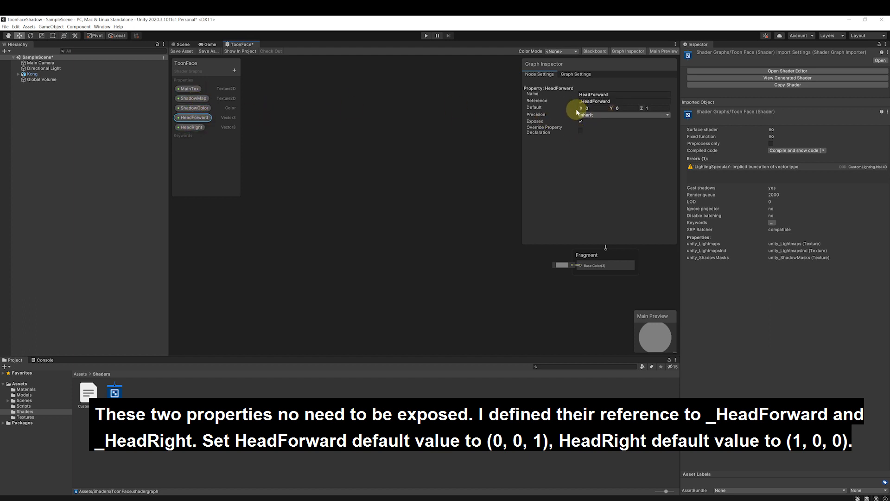
{"action": "left_click", "coordinate": [582, 122]}
- Give HeadRight the reference _HeadRight and a default X of 1, and turn off its Exposed option
{"action": "left_click", "coordinate": [191, 127]}
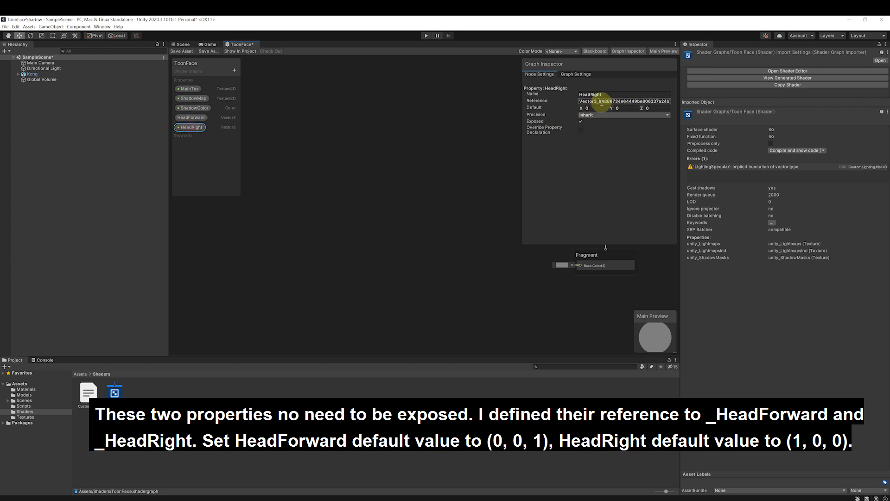
{"action": "left_click", "coordinate": [611, 101]}
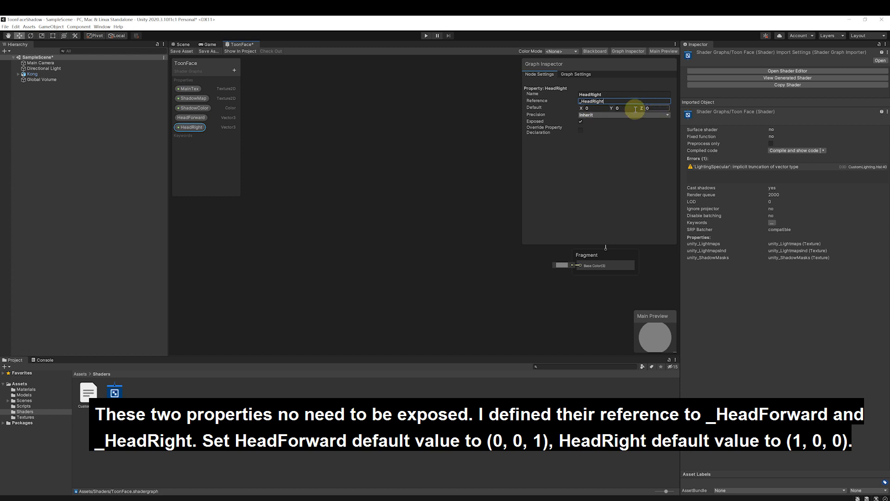
{"action": "left_click", "coordinate": [595, 109]}
{"action": "type", "text": "1"}
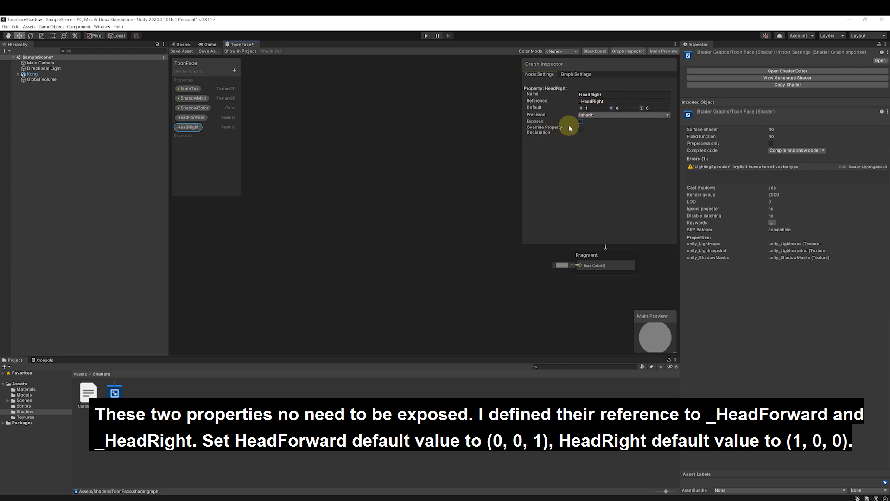
- Check the character's right-hand direction against the world X axis in the scene and return to the graph
{"action": "left_click", "coordinate": [181, 44]}
{"action": "right_click_drag", "start_coordinate": [372, 103], "coordinate": [652, 91]}
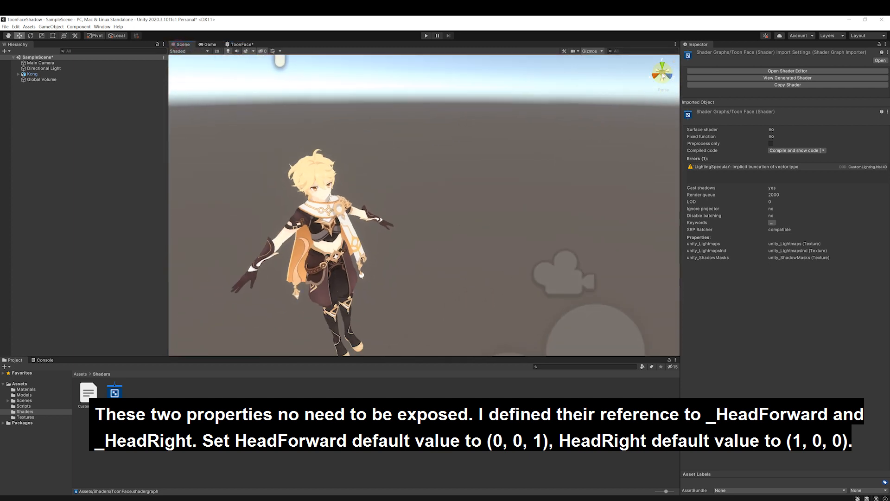
{"action": "left_click", "coordinate": [245, 46]}
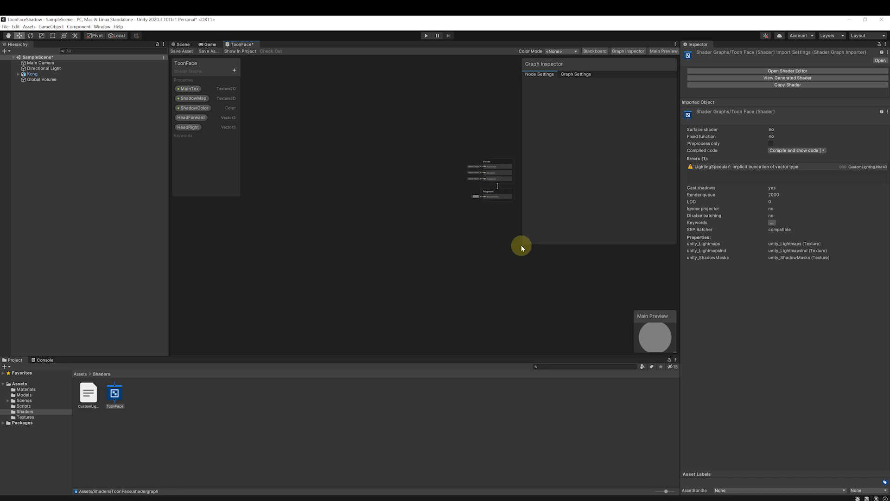
- Place the MainTex property as a node in the graph and set its default texture to the face texture
{"action": "left_click_drag", "start_coordinate": [528, 245], "coordinate": [609, 261]}
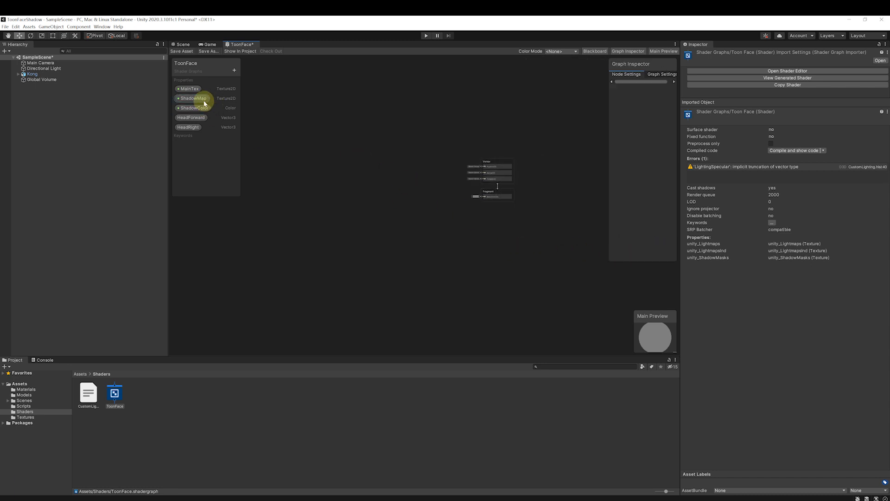
{"action": "left_click_drag", "start_coordinate": [191, 95], "coordinate": [292, 119]}
{"action": "scroll", "coordinate": [343, 132], "scroll_direction": "up", "scroll_amount": 3}
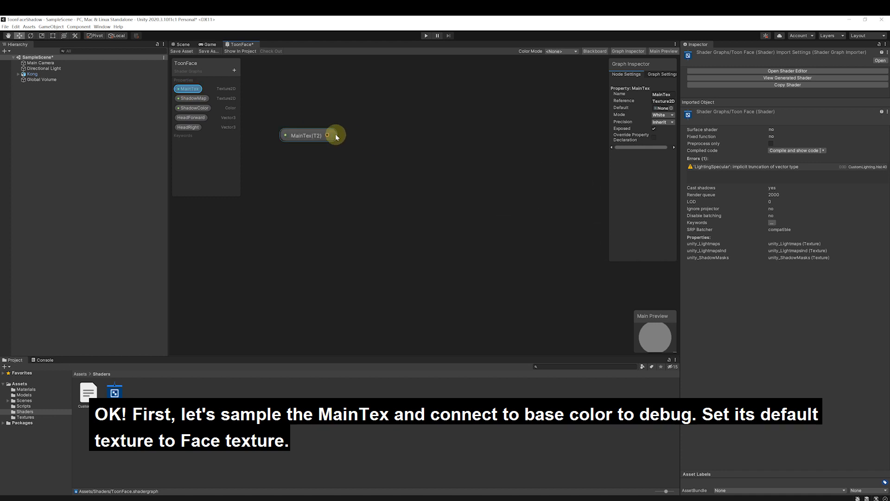
{"action": "left_click", "coordinate": [305, 138]}
{"action": "left_click", "coordinate": [673, 108]}
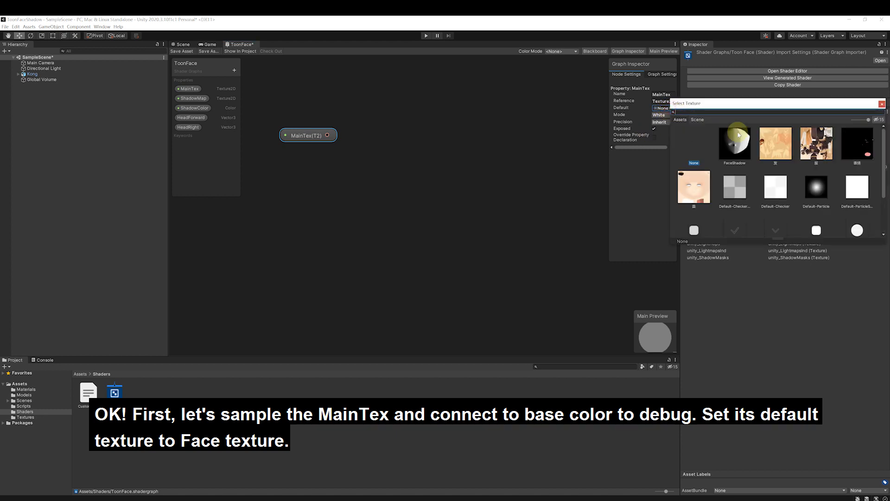
{"action": "left_click", "coordinate": [703, 188]}
{"action": "left_click", "coordinate": [651, 136]}
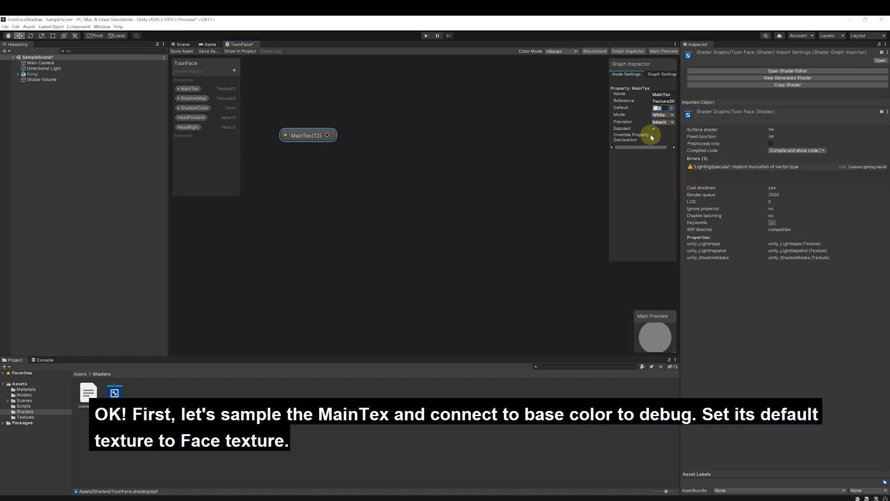
- Add a Sample Texture 2D node fed by the MainTex node's output
{"action": "left_click_drag", "start_coordinate": [328, 135], "coordinate": [384, 142]}
{"action": "type", "text": "sample"}
{"action": "key", "text": "Return"}
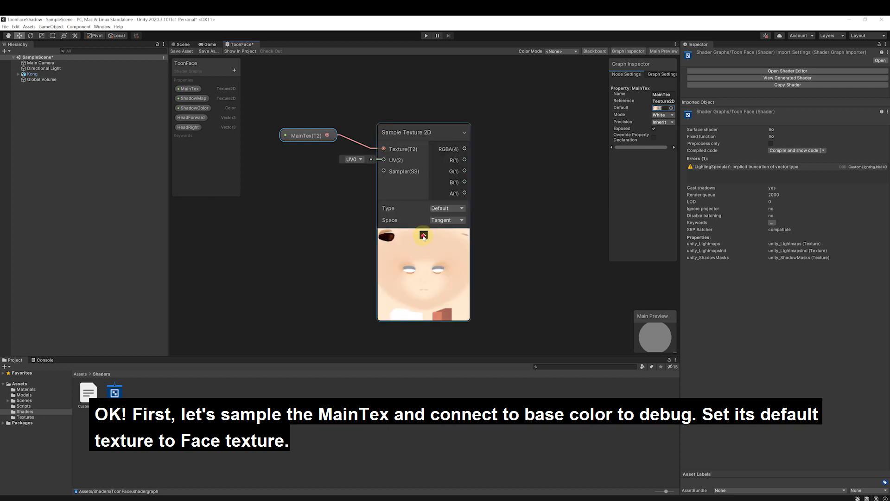
- Connect the MainTex sampler's RGBA output to the fragment Base Color, save the shader graph, and switch to the Game view
{"action": "left_click", "coordinate": [423, 236]}
{"action": "left_click_drag", "start_coordinate": [423, 134], "coordinate": [549, 214]}
{"action": "scroll", "coordinate": [428, 195], "scroll_direction": "up", "scroll_amount": 3}
{"action": "scroll", "coordinate": [424, 191], "scroll_direction": "down", "scroll_amount": 4}
{"action": "middle_click_drag", "start_coordinate": [350, 157], "coordinate": [371, 166]}
{"action": "left_click", "coordinate": [187, 51]}
{"action": "left_click", "coordinate": [209, 44]}
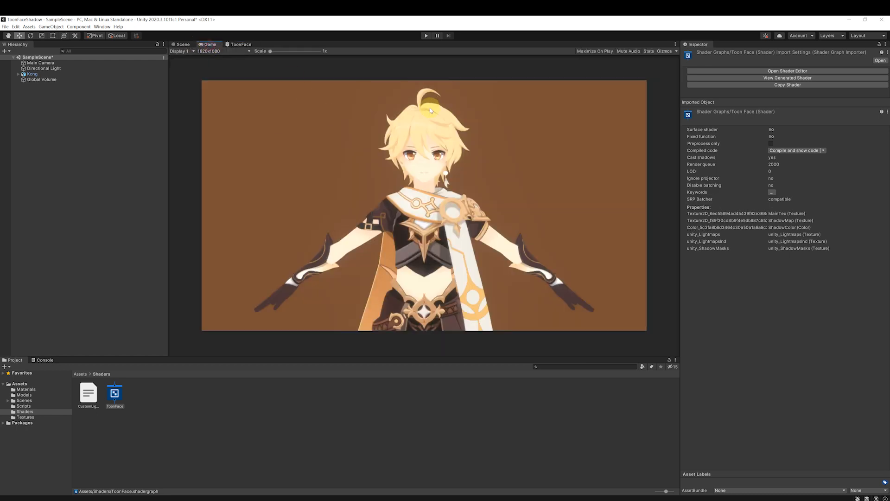
- Change the shader of the Face material in the Materials folder to Shader Graphs/ToonFace
{"action": "left_click", "coordinate": [80, 374]}
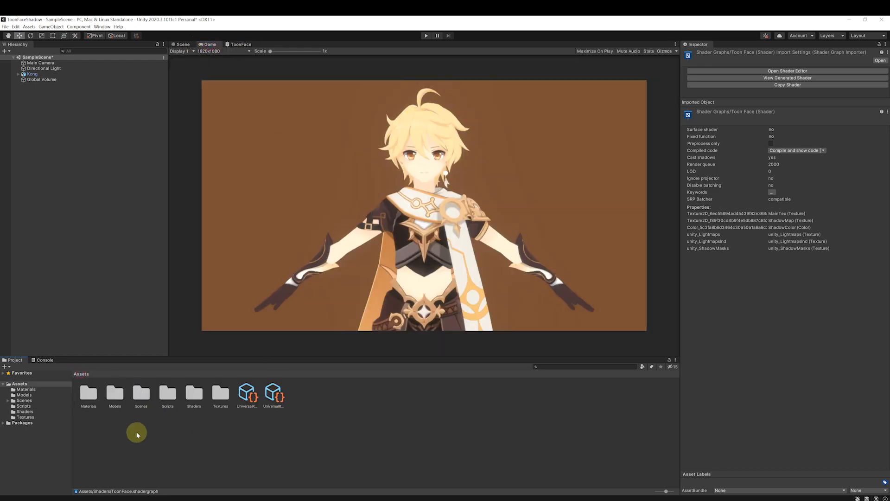
{"action": "double_click", "coordinate": [89, 392]}
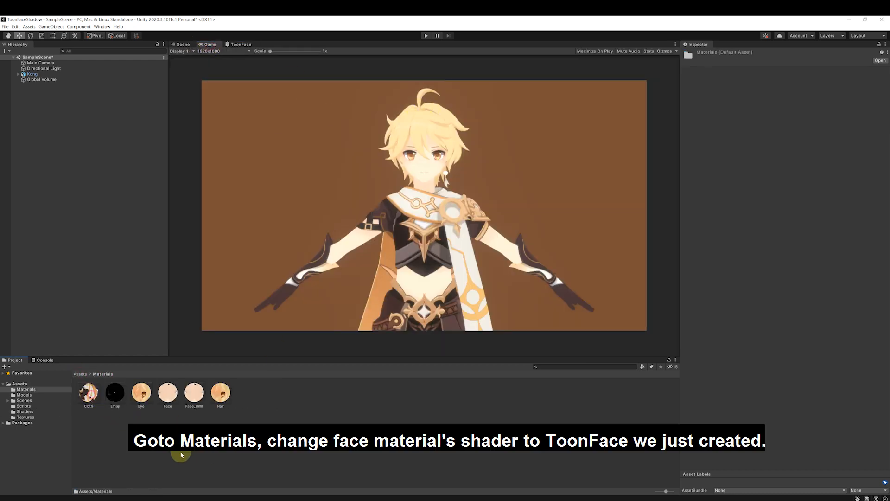
{"action": "left_click", "coordinate": [169, 394]}
{"action": "left_click", "coordinate": [773, 61]}
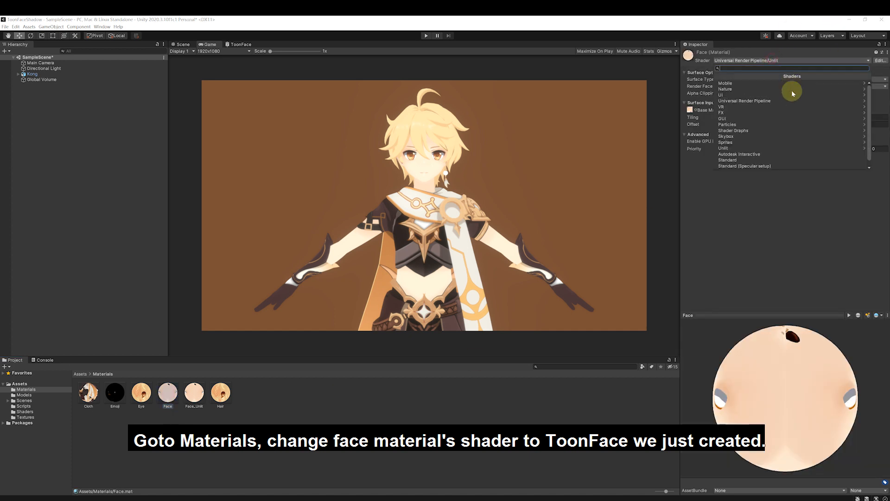
{"action": "left_click", "coordinate": [752, 130]}
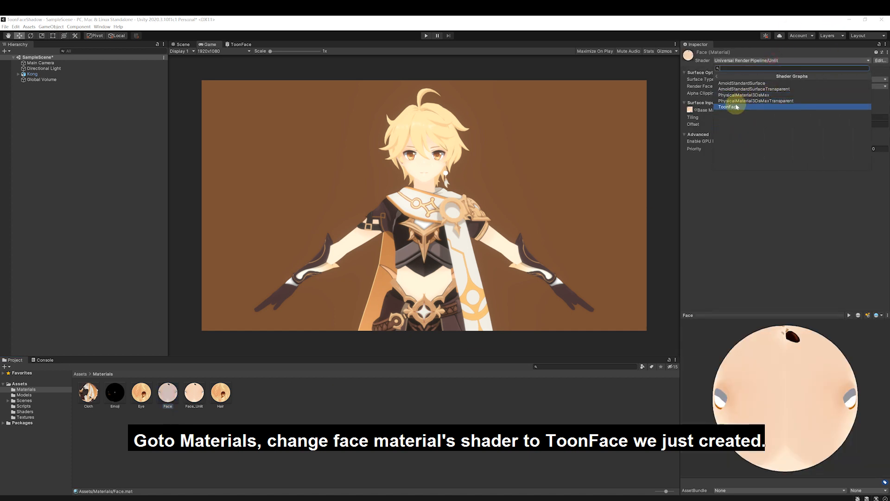
{"action": "left_click", "coordinate": [742, 106]}
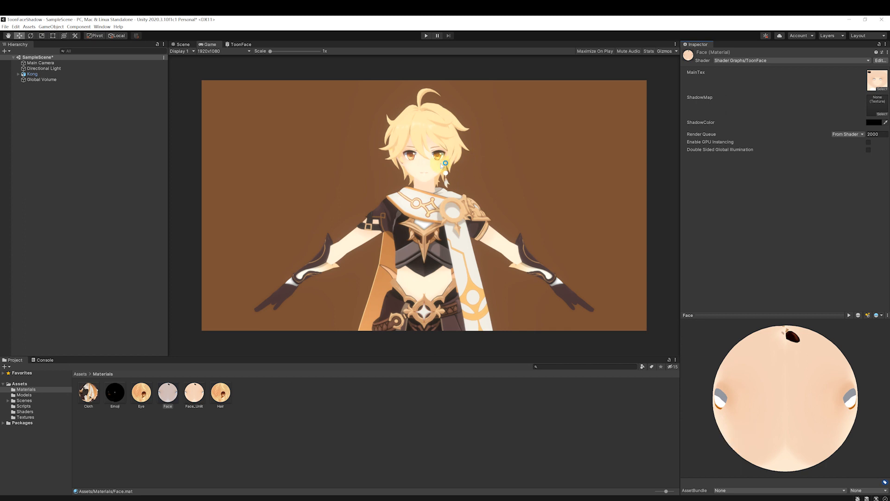
- Return to the ToonFace graph, place the ShadowMap property as a node, and set its default texture to FaceShadow
{"action": "left_click", "coordinate": [234, 44]}
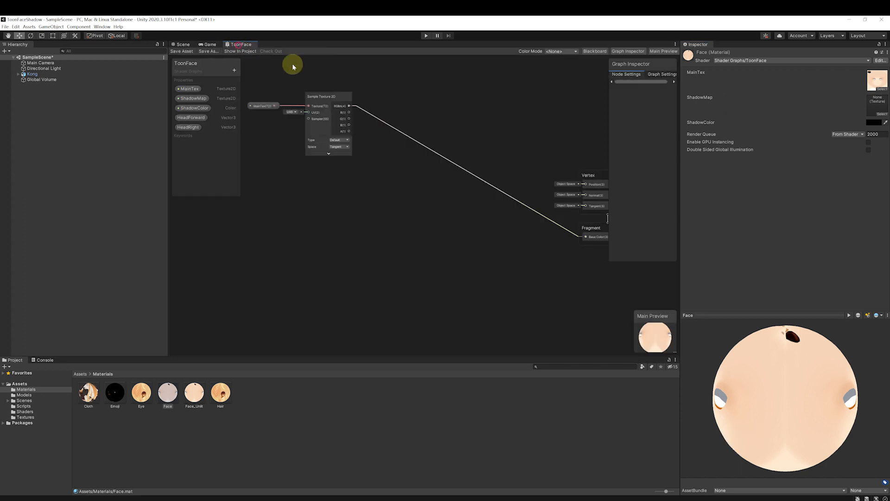
{"action": "scroll", "coordinate": [375, 144], "scroll_direction": "up", "scroll_amount": 1}
{"action": "middle_click_drag", "start_coordinate": [408, 144], "coordinate": [397, 146]}
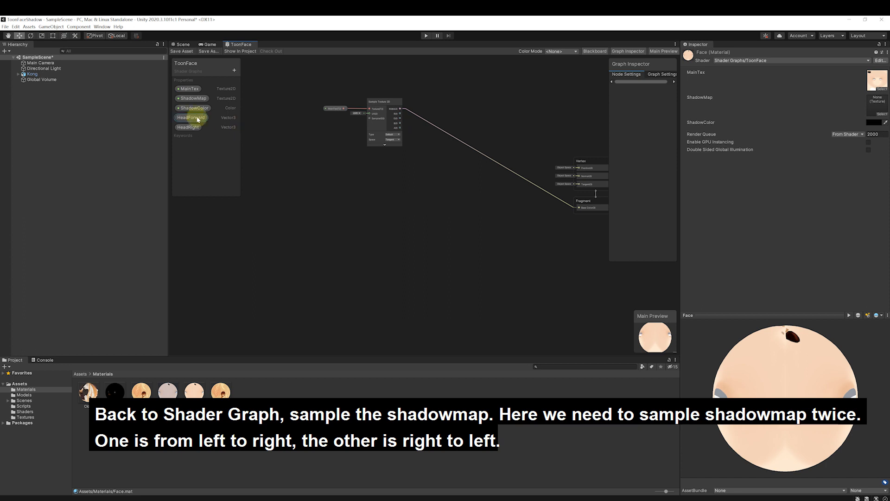
{"action": "left_click", "coordinate": [195, 98]}
{"action": "left_click_drag", "start_coordinate": [194, 99], "coordinate": [290, 203]}
{"action": "scroll", "coordinate": [290, 203], "scroll_direction": "up", "scroll_amount": 2}
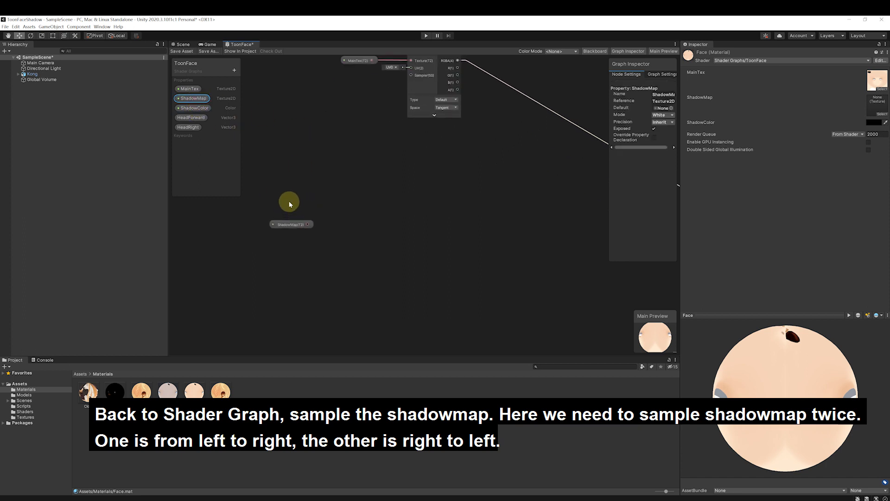
{"action": "left_click", "coordinate": [671, 108]}
{"action": "left_click", "coordinate": [742, 145]}
{"action": "double_click", "coordinate": [737, 142]}
- Add a Sample Texture 2D node fed by the ShadowMap node and collapse its preview
{"action": "middle_click_drag", "start_coordinate": [372, 208], "coordinate": [371, 190]}
{"action": "left_click_drag", "start_coordinate": [313, 213], "coordinate": [370, 197]}
{"action": "type", "text": "samp"}
{"action": "key", "text": "Return"}
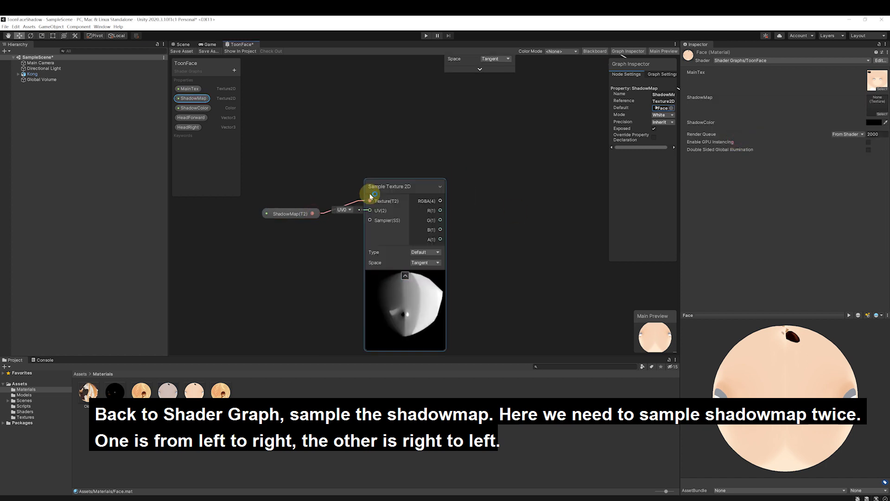
{"action": "left_click", "coordinate": [406, 277]}
{"action": "middle_click_drag", "start_coordinate": [440, 203], "coordinate": [455, 205]}
{"action": "left_click_drag", "start_coordinate": [413, 190], "coordinate": [432, 207]}
{"action": "scroll", "coordinate": [383, 201], "scroll_direction": "down", "scroll_amount": 3}
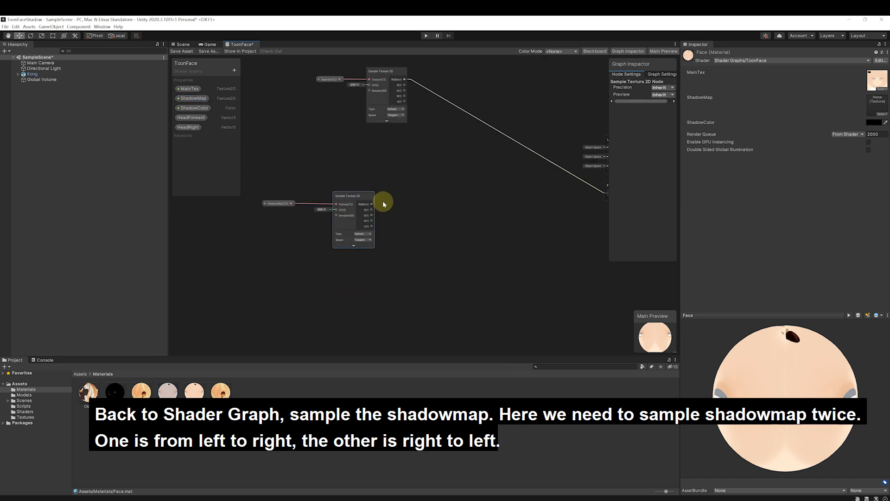
{"action": "scroll", "coordinate": [369, 190], "scroll_direction": "up", "scroll_amount": 3}
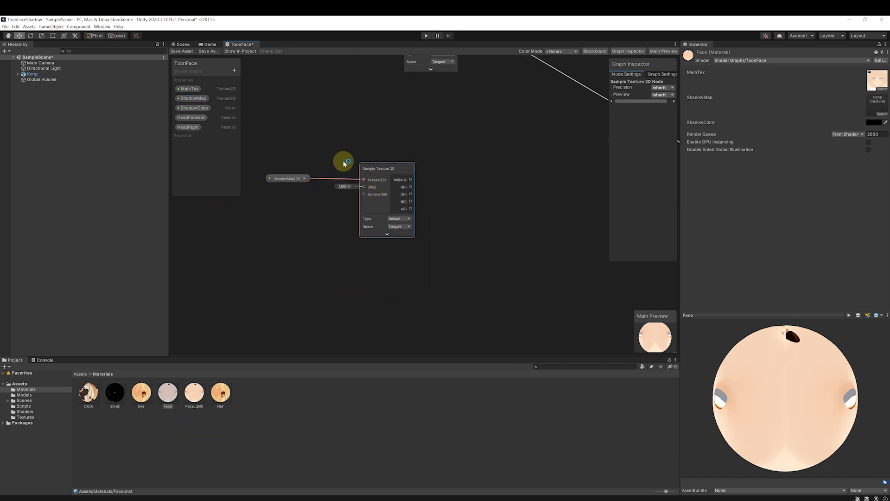
{"action": "middle_click_drag", "start_coordinate": [352, 200], "coordinate": [392, 177]}
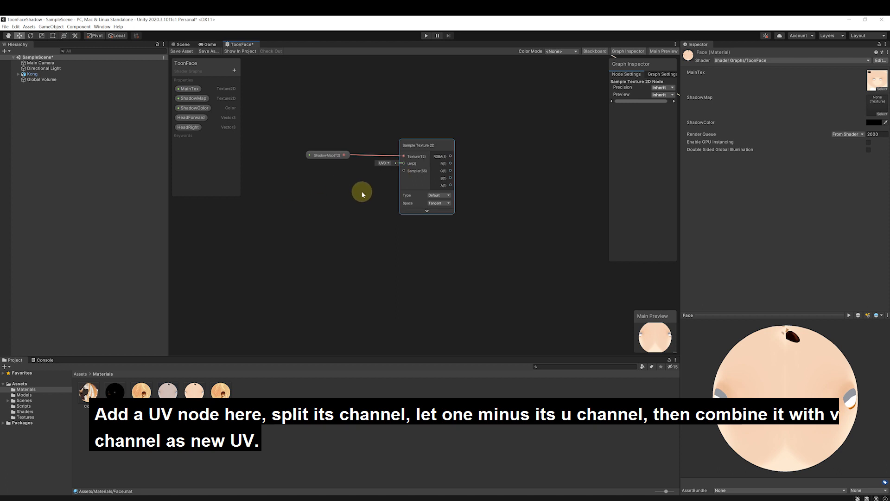
- Add a UV node using channel UV0 below and to the left of the ShadowMap node
{"action": "left_click", "coordinate": [284, 215]}
{"action": "key", "text": "space"}
{"action": "type", "text": "uv"}
{"action": "key", "text": "Return"}
{"action": "left_click", "coordinate": [317, 259]}
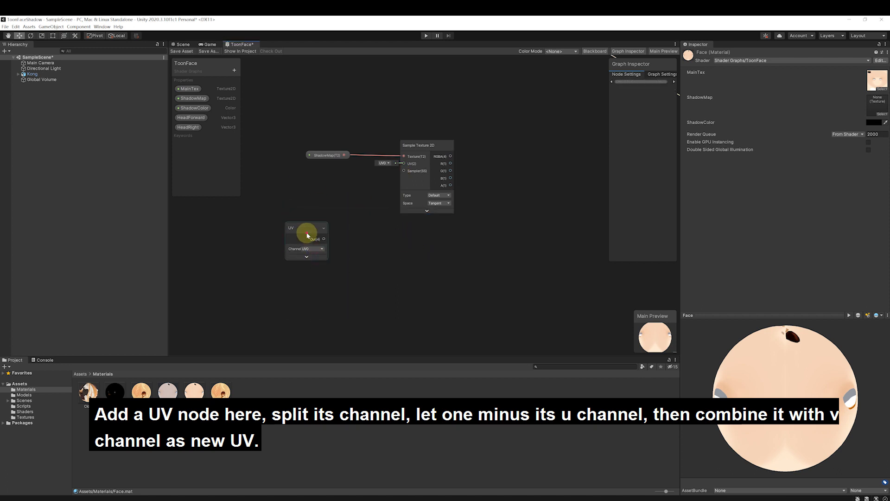
{"action": "left_click_drag", "start_coordinate": [306, 233], "coordinate": [254, 234]}
{"action": "middle_click_drag", "start_coordinate": [306, 248], "coordinate": [364, 229]}
{"action": "scroll", "coordinate": [347, 231], "scroll_direction": "up", "scroll_amount": 2}
- Add a Split node fed by the UV output and a One Minus node fed by its R channel
{"action": "left_click_drag", "start_coordinate": [325, 223], "coordinate": [512, 231]}
{"action": "type", "text": "split"}
{"action": "key", "text": "Return"}
{"action": "type", "text": "one minus"}
{"action": "key", "text": "Return"}
- Add a Vector 2 node taking the One Minus result as X and the Split node's G channel as Y
{"action": "left_click", "coordinate": [476, 245]}
{"action": "type", "text": "vec"}
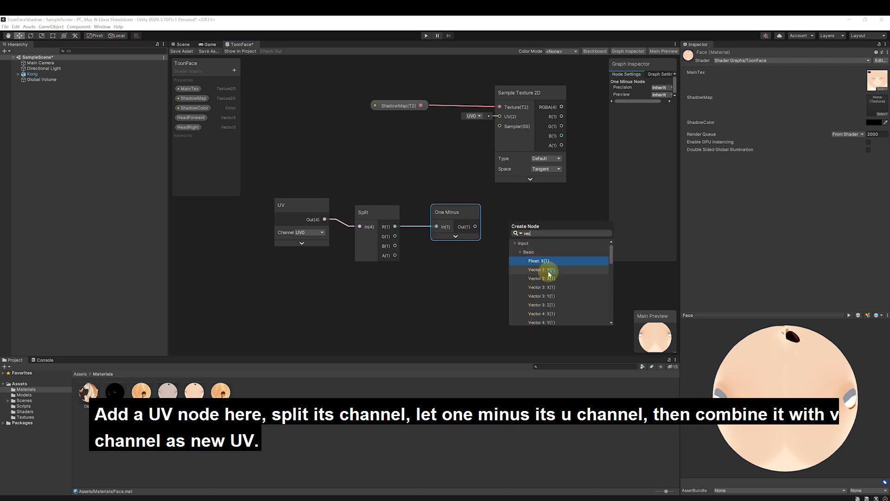
{"action": "left_click", "coordinate": [548, 279]}
{"action": "left_click_drag", "start_coordinate": [395, 236], "coordinate": [510, 244]}
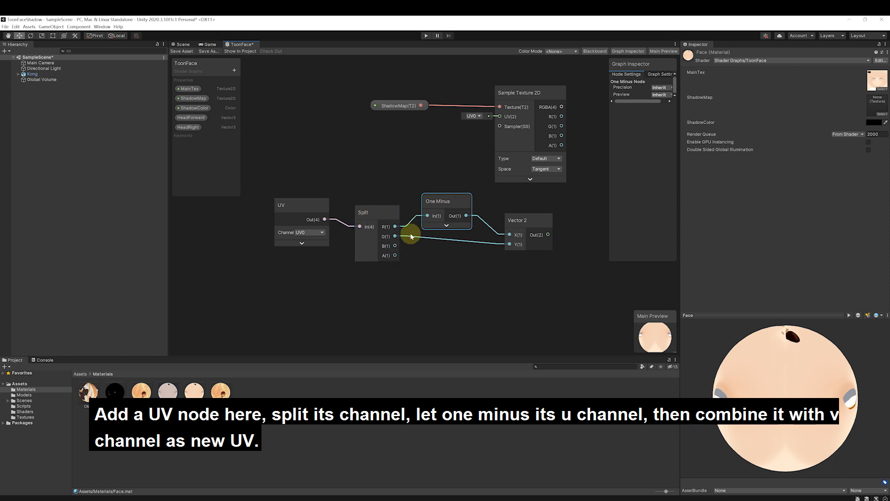
{"action": "middle_click_drag", "start_coordinate": [442, 241], "coordinate": [391, 239]}
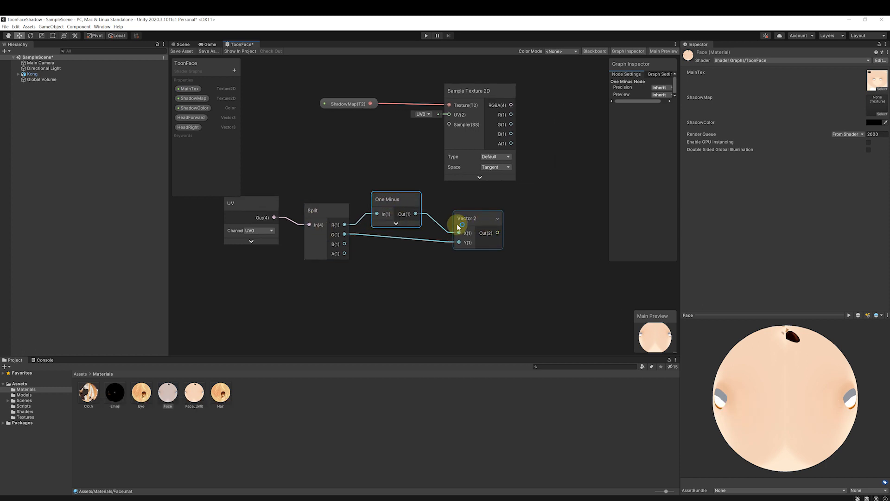
{"action": "middle_click_drag", "start_coordinate": [457, 223], "coordinate": [442, 235]}
- Duplicate the shadow map's Sample Texture 2D node below the original and feed its UV input from the Vector 2 output
{"action": "left_click", "coordinate": [415, 134]}
{"action": "left_click_drag", "start_coordinate": [422, 110], "coordinate": [539, 110]}
{"action": "key", "text": "ctrl+d"}
{"action": "left_click_drag", "start_coordinate": [562, 238], "coordinate": [521, 242]}
{"action": "left_click_drag", "start_coordinate": [439, 245], "coordinate": [497, 267]}
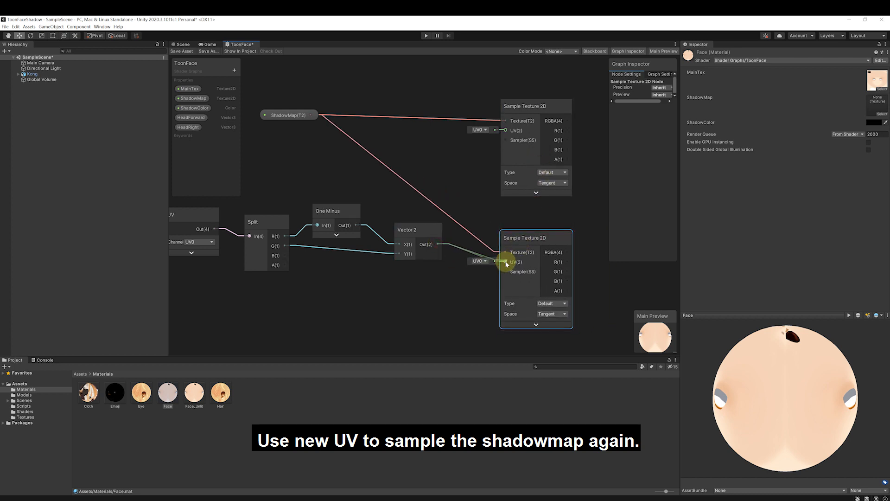
- Connect the UV node's output to the UV input of the original shadow map sampler
{"action": "middle_click_drag", "start_coordinate": [301, 229], "coordinate": [388, 235]}
{"action": "left_click_drag", "start_coordinate": [302, 235], "coordinate": [592, 137]}
{"action": "middle_click_drag", "start_coordinate": [460, 148], "coordinate": [383, 139]}
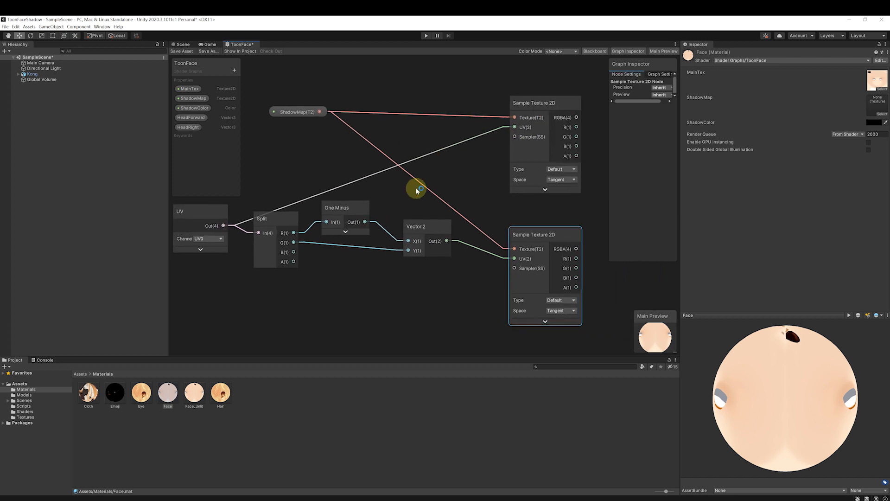
{"action": "middle_click_drag", "start_coordinate": [482, 188], "coordinate": [438, 183]}
- Expand the previews of both shadow map samplers and move the upper one higher to space them apart
{"action": "left_click", "coordinate": [500, 315]}
{"action": "scroll", "coordinate": [506, 218], "scroll_direction": "down", "scroll_amount": 2}
{"action": "middle_click_drag", "start_coordinate": [473, 230], "coordinate": [441, 182]}
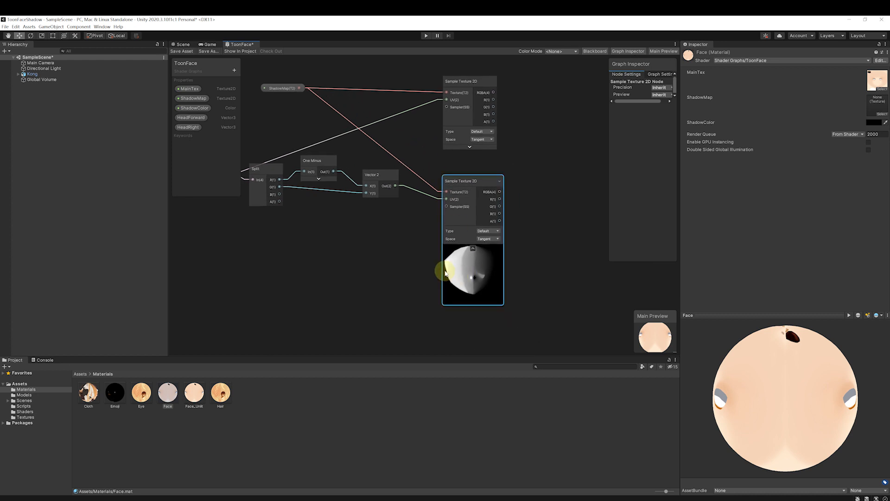
{"action": "left_click", "coordinate": [470, 147]}
{"action": "left_click_drag", "start_coordinate": [478, 80], "coordinate": [479, 62]}
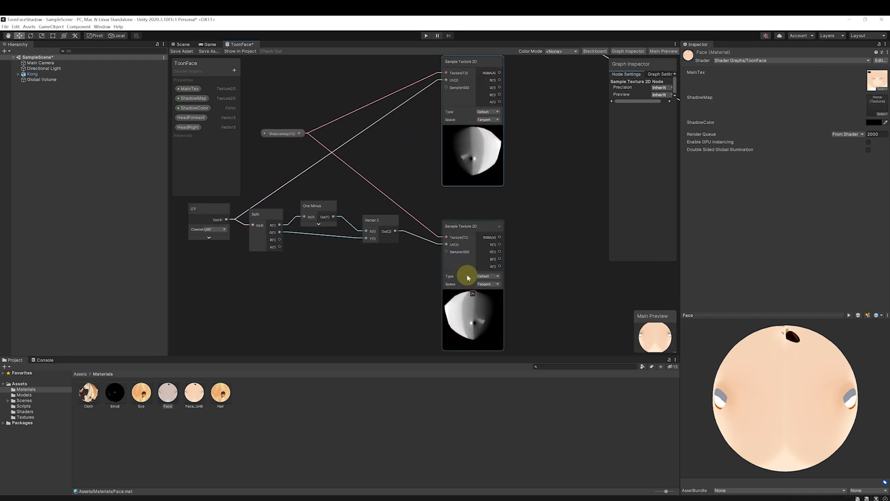
{"action": "middle_click_drag", "start_coordinate": [454, 312], "coordinate": [451, 276]}
{"action": "middle_click_drag", "start_coordinate": [511, 205], "coordinate": [435, 235]}
- Connect the flipped shadow map sampler's RGBA output to Base Color, save the graph, and switch to the Game view
{"action": "left_click_drag", "start_coordinate": [422, 232], "coordinate": [477, 120]}
{"action": "middle_click_drag", "start_coordinate": [396, 149], "coordinate": [489, 197]}
{"action": "left_click", "coordinate": [182, 51]}
{"action": "left_click", "coordinate": [209, 44]}
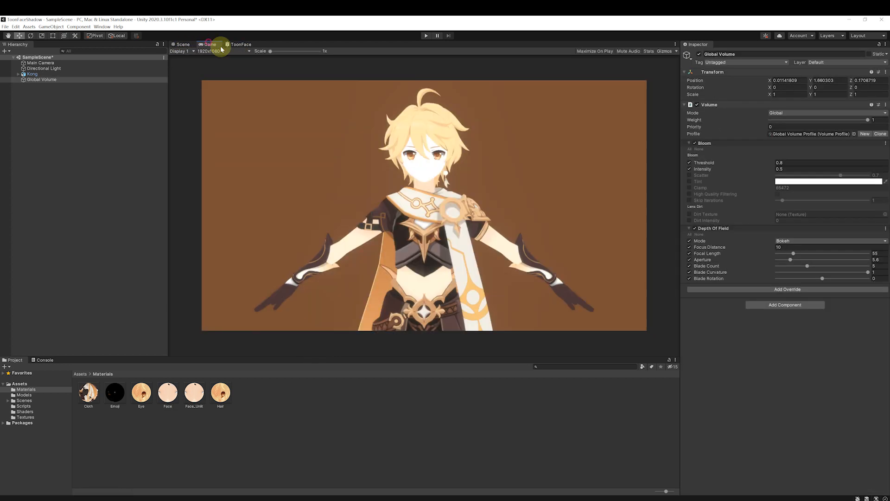
- Assign the FaceShadow texture to the Face material's ShadowMap property
{"action": "left_click", "coordinate": [44, 75]}
{"action": "left_click", "coordinate": [55, 79]}
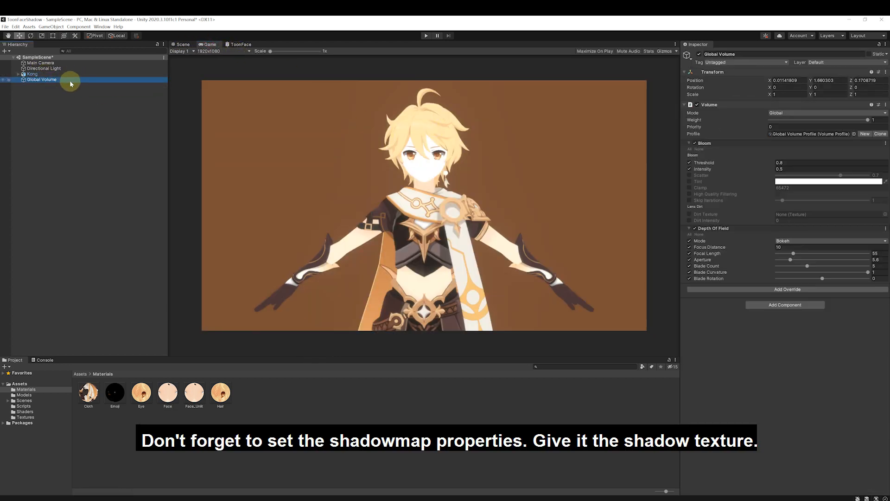
{"action": "left_click", "coordinate": [168, 392]}
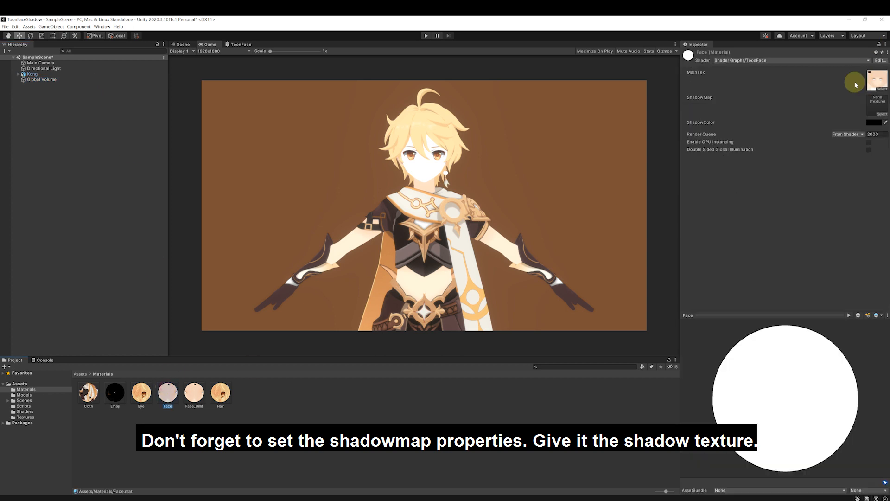
{"action": "left_click", "coordinate": [883, 114]}
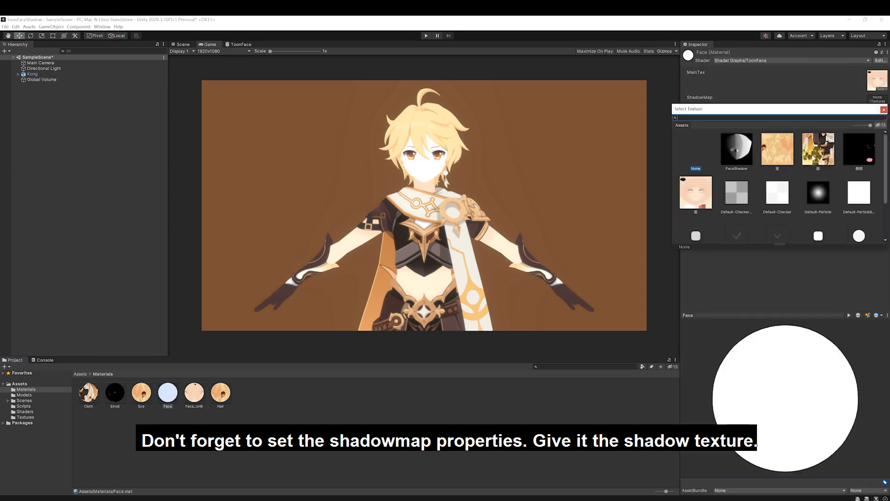
{"action": "double_click", "coordinate": [748, 153]}
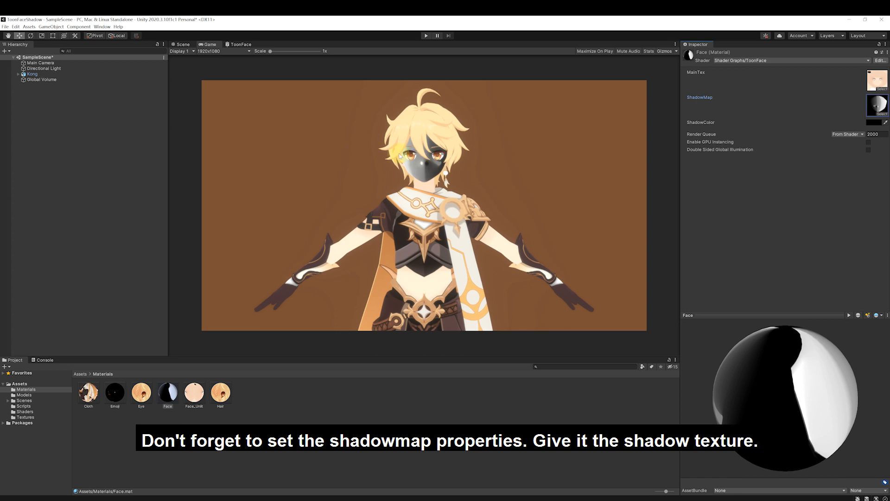
- Return to the graph, connect the unflipped shadow map sampler's RGBA output to Base Color, and save the asset
{"action": "left_click", "coordinate": [237, 45]}
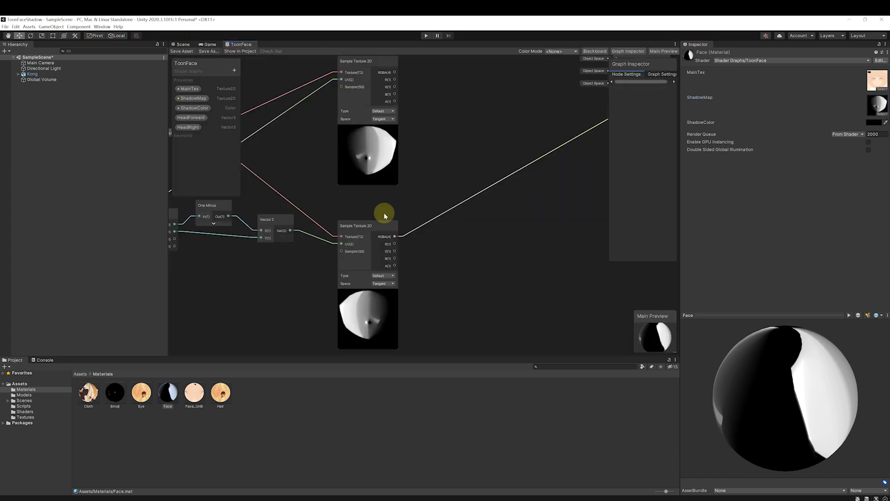
{"action": "left_click_drag", "start_coordinate": [283, 130], "coordinate": [505, 178]}
{"action": "middle_click_drag", "start_coordinate": [355, 175], "coordinate": [401, 180]}
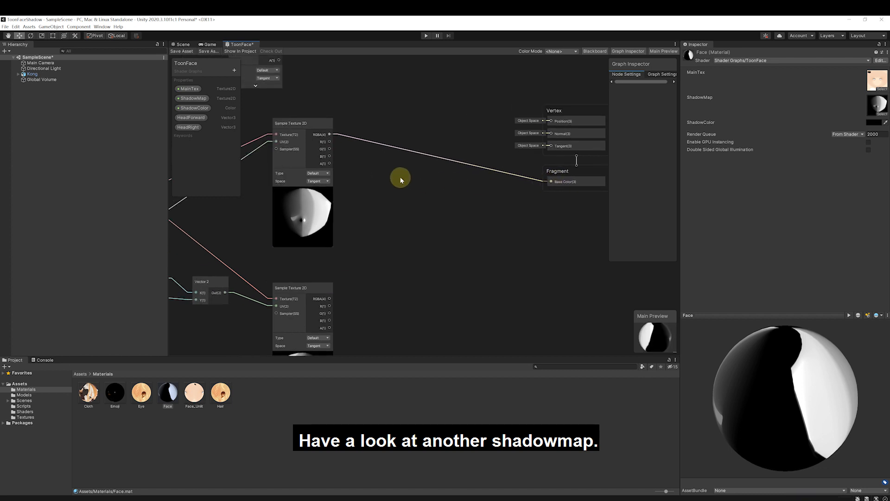
{"action": "middle_click_drag", "start_coordinate": [324, 141], "coordinate": [372, 142]}
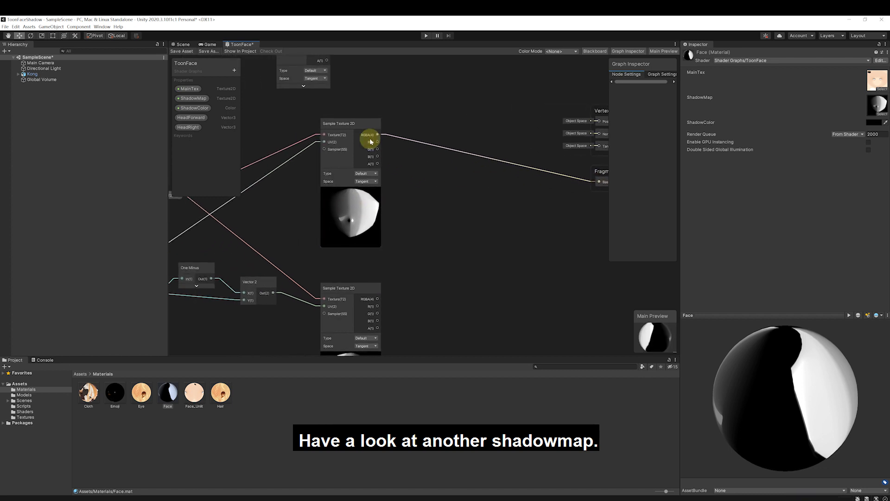
{"action": "left_click", "coordinate": [182, 51]}
- Check the unflipped shadow map on the character's face in the Scene and Game views and return to the graph
{"action": "left_click", "coordinate": [183, 44]}
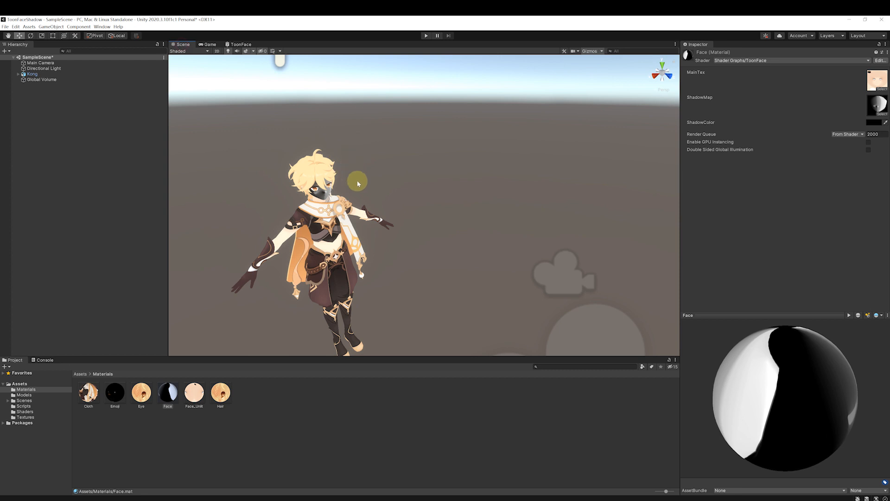
{"action": "left_click", "coordinate": [211, 44]}
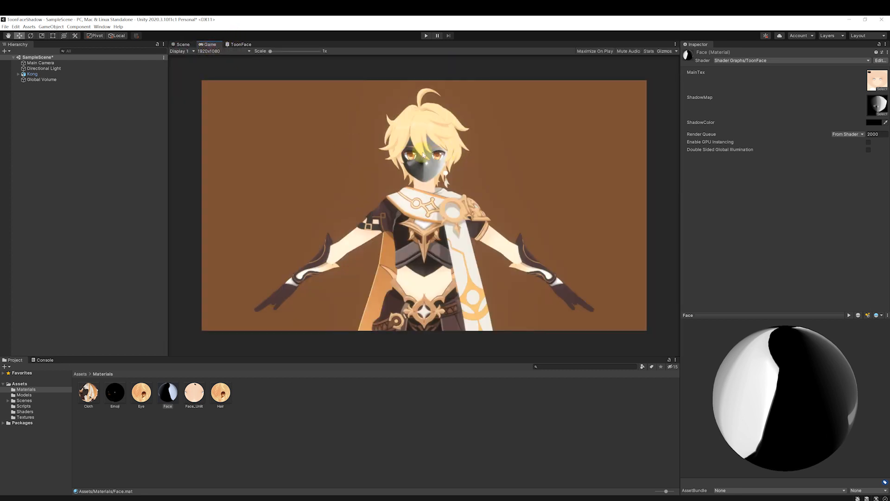
{"action": "left_click", "coordinate": [246, 44]}
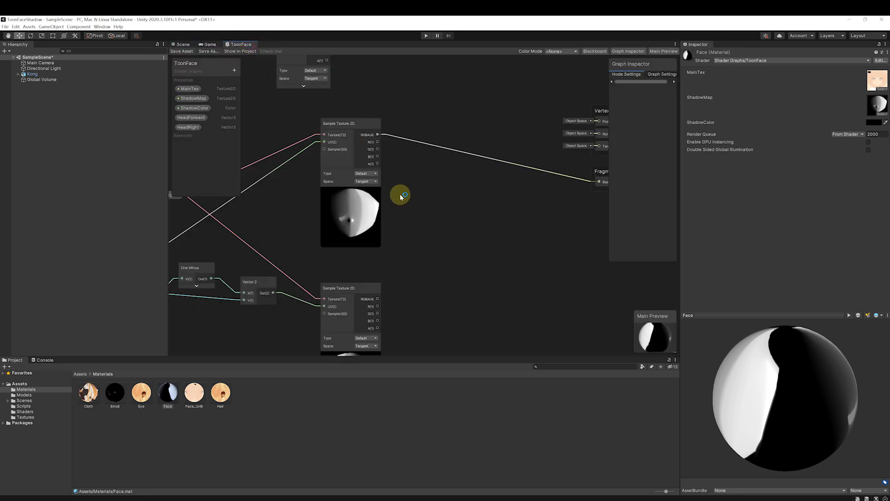
- Move the MainTex nodes closer to the Vertex and Fragment blocks and shift the whole shadow map node group down and left
{"action": "scroll", "coordinate": [458, 158], "scroll_direction": "down", "scroll_amount": 3}
{"action": "middle_click_drag", "start_coordinate": [423, 154], "coordinate": [398, 170]}
{"action": "scroll", "coordinate": [439, 168], "scroll_direction": "up", "scroll_amount": 2}
{"action": "middle_click_drag", "start_coordinate": [378, 135], "coordinate": [457, 177]}
{"action": "scroll", "coordinate": [432, 154], "scroll_direction": "down", "scroll_amount": 3}
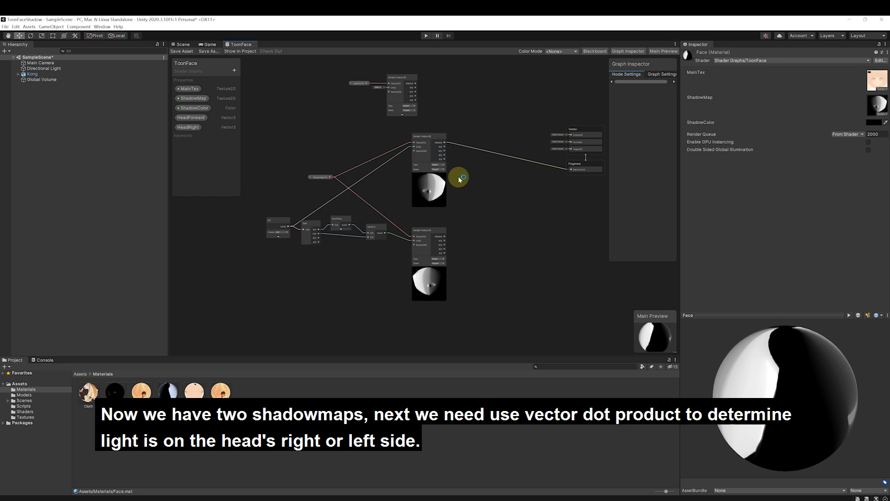
{"action": "middle_click_drag", "start_coordinate": [448, 100], "coordinate": [464, 161]}
{"action": "left_click_drag", "start_coordinate": [341, 191], "coordinate": [547, 119]}
{"action": "middle_click_drag", "start_coordinate": [471, 140], "coordinate": [457, 93]}
{"action": "left_click_drag", "start_coordinate": [280, 139], "coordinate": [517, 320]}
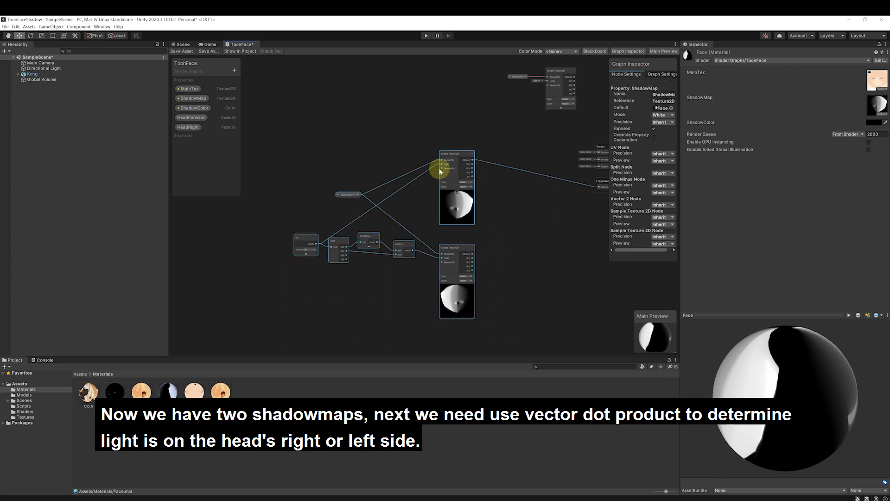
{"action": "left_click_drag", "start_coordinate": [443, 163], "coordinate": [320, 229]}
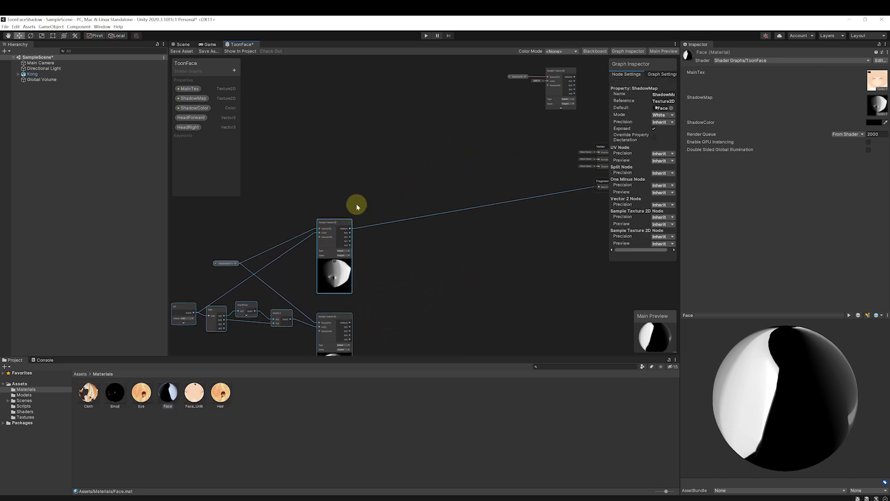
- Place the HeadForward and HeadRight properties as nodes in the empty area above the shadow map group
{"action": "middle_click_drag", "start_coordinate": [358, 207], "coordinate": [461, 127]}
{"action": "left_click", "coordinate": [461, 102]}
{"action": "middle_click_drag", "start_coordinate": [475, 178], "coordinate": [493, 139]}
{"action": "middle_click_drag", "start_coordinate": [386, 90], "coordinate": [330, 129]}
{"action": "key", "text": "space"}
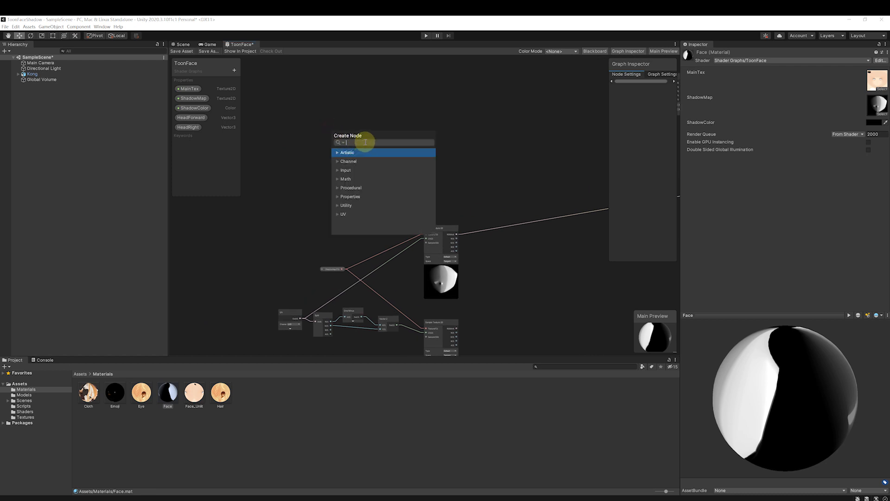
{"action": "left_click", "coordinate": [366, 111]}
{"action": "left_click_drag", "start_coordinate": [187, 128], "coordinate": [312, 115]}
{"action": "scroll", "coordinate": [357, 100], "scroll_direction": "up", "scroll_amount": 3}
{"action": "middle_click_drag", "start_coordinate": [271, 211], "coordinate": [320, 185]}
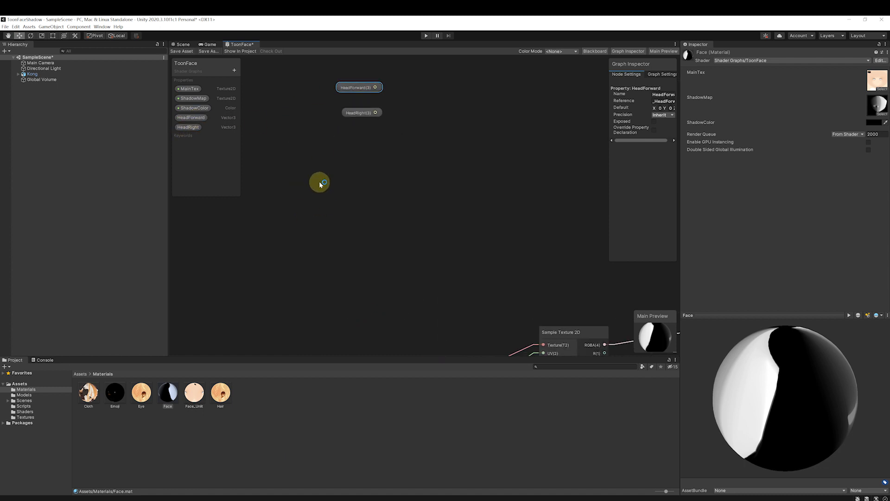
- Add a Custom Function node below the HeadRight node and enlarge the Graph Inspector to show its full settings
{"action": "left_click", "coordinate": [344, 165]}
{"action": "key", "text": "space"}
{"action": "type", "text": "custom"}
{"action": "key", "text": "Return"}
{"action": "left_click_drag", "start_coordinate": [380, 178], "coordinate": [341, 147]}
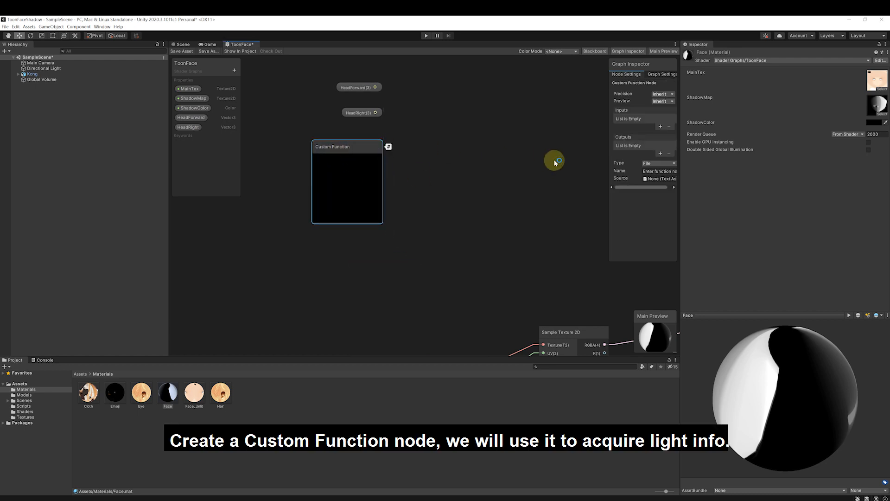
{"action": "left_click_drag", "start_coordinate": [610, 258], "coordinate": [565, 221]}
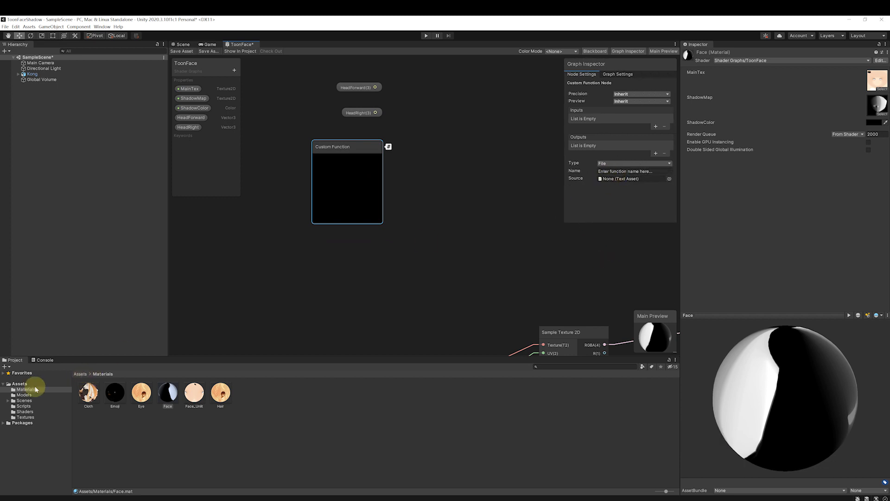
- Assign the CustomLighting file from the Shaders folder as the custom function's source and name the function MainLight
{"action": "left_click", "coordinate": [80, 373]}
{"action": "double_click", "coordinate": [195, 397]}
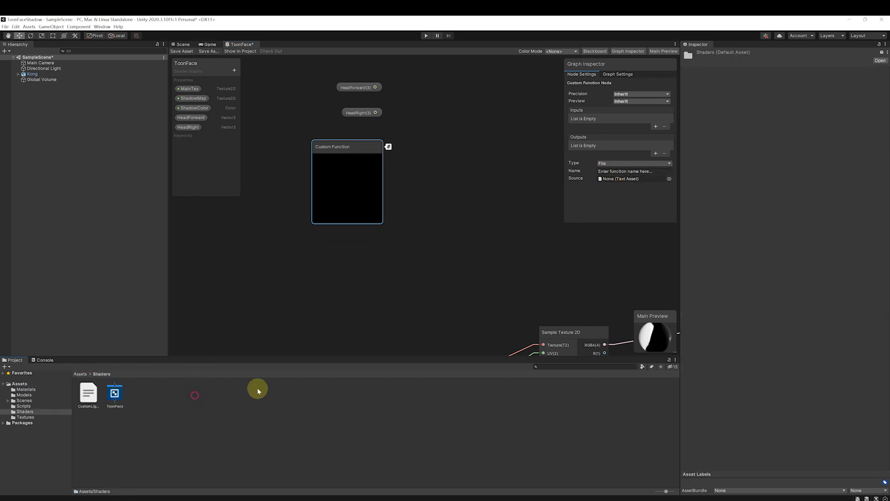
{"action": "left_click_drag", "start_coordinate": [151, 365], "coordinate": [667, 180]}
{"action": "left_click", "coordinate": [668, 171]}
{"action": "type", "text": "MainLigh"}
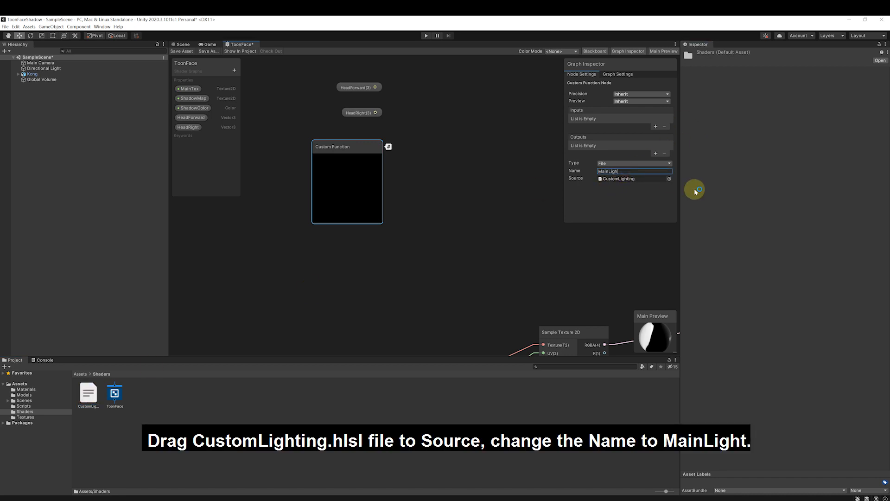
{"action": "type", "text": "t"}
- Add a Vector 3 input named WorldPos to the MainLight function
{"action": "left_click", "coordinate": [656, 127]}
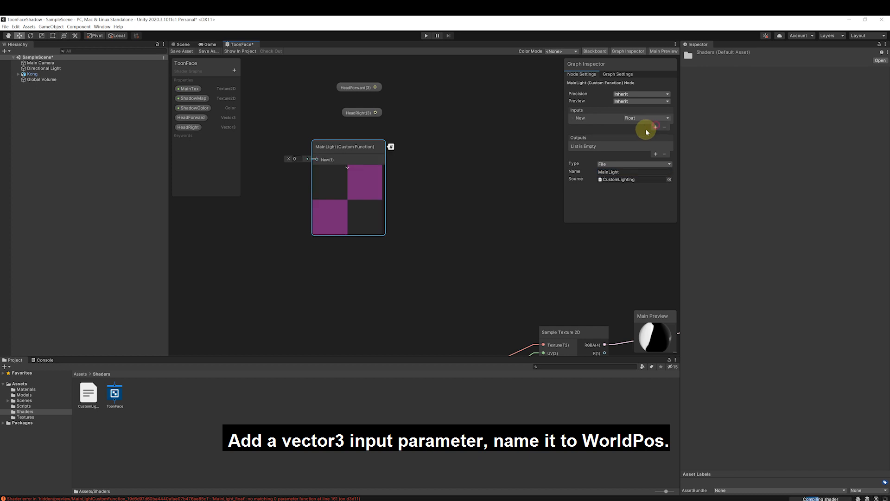
{"action": "left_click", "coordinate": [631, 118]}
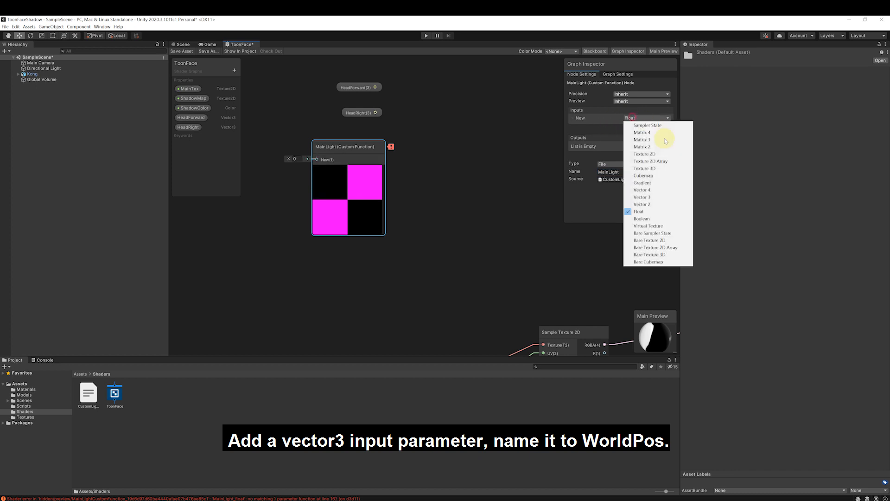
{"action": "left_click", "coordinate": [641, 198]}
{"action": "double_click", "coordinate": [592, 119]}
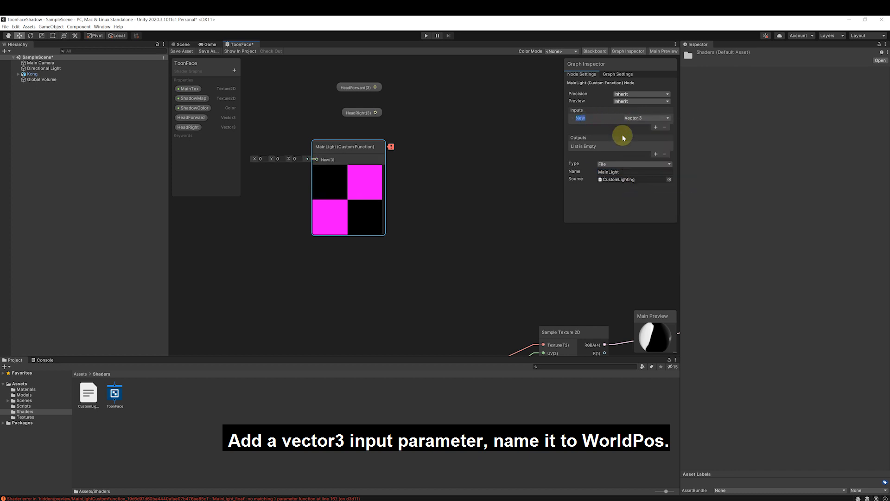
{"action": "type", "text": "WorldPos"}
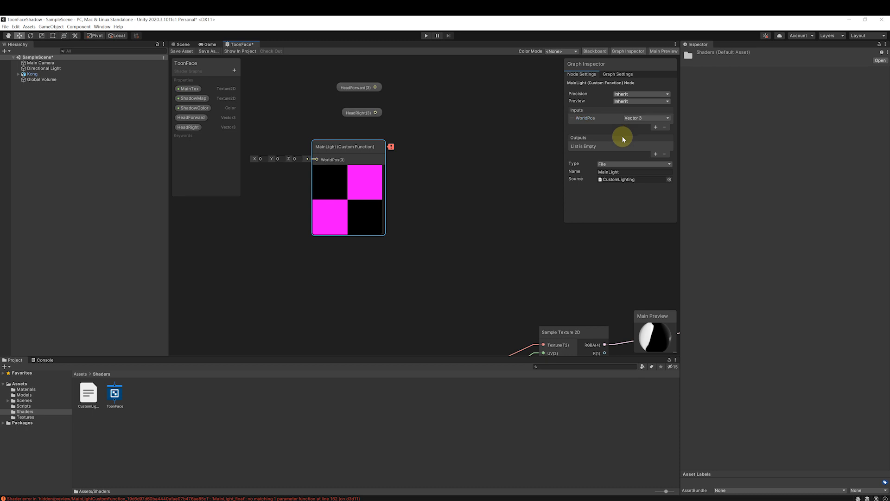
- Add three outputs to the MainLight function and make the first a Vector 3 named Direction
{"action": "left_click", "coordinate": [656, 154]}
{"action": "left_click", "coordinate": [656, 155]}
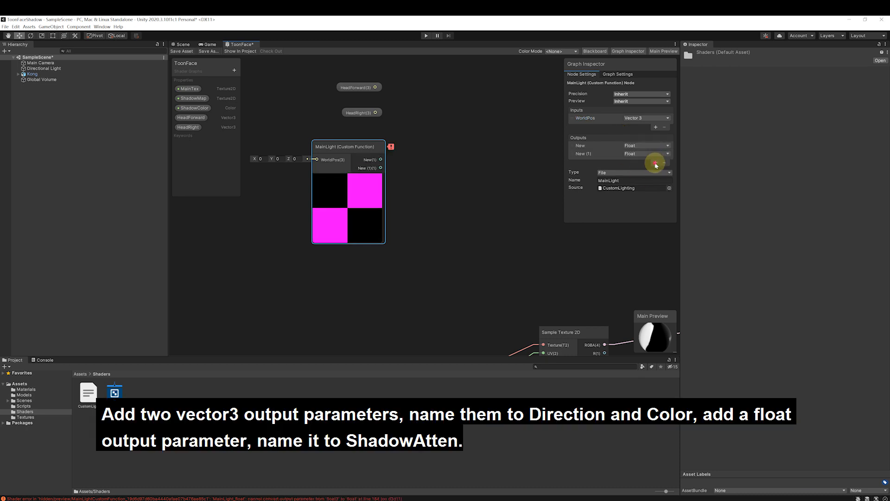
{"action": "left_click", "coordinate": [656, 162]}
{"action": "left_click", "coordinate": [652, 147]}
{"action": "left_click", "coordinate": [643, 225]}
{"action": "left_click", "coordinate": [581, 146]}
{"action": "type", "text": "Direction"}
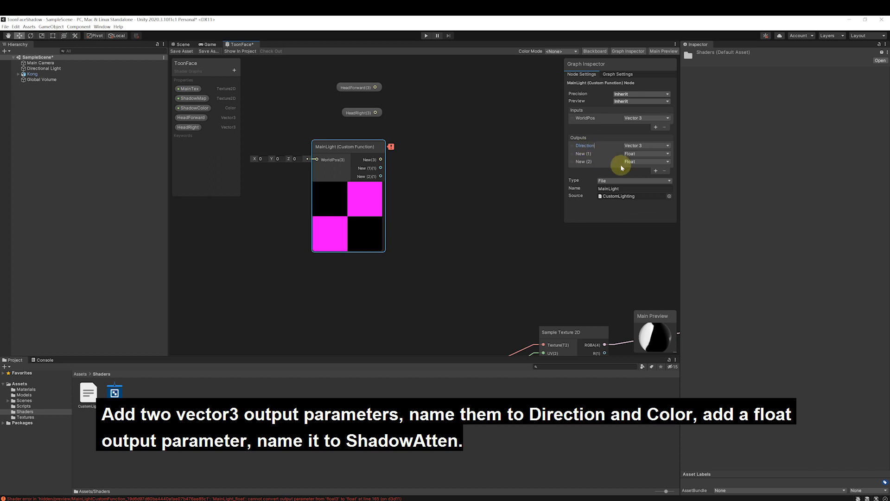
- Make the second output a Vector 3 named Color, name the third Float output ShadowAtten, and collapse the MainLight preview
{"action": "left_click", "coordinate": [591, 155]}
{"action": "left_click", "coordinate": [587, 153]}
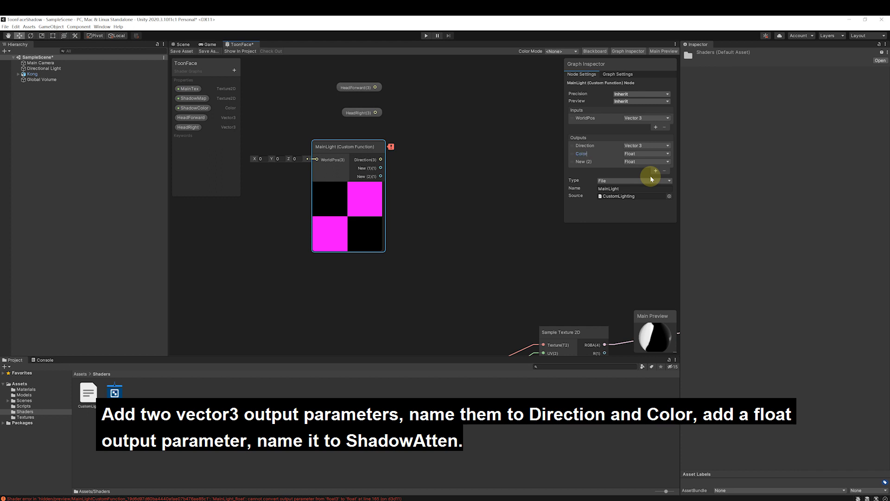
{"action": "left_click", "coordinate": [646, 154]}
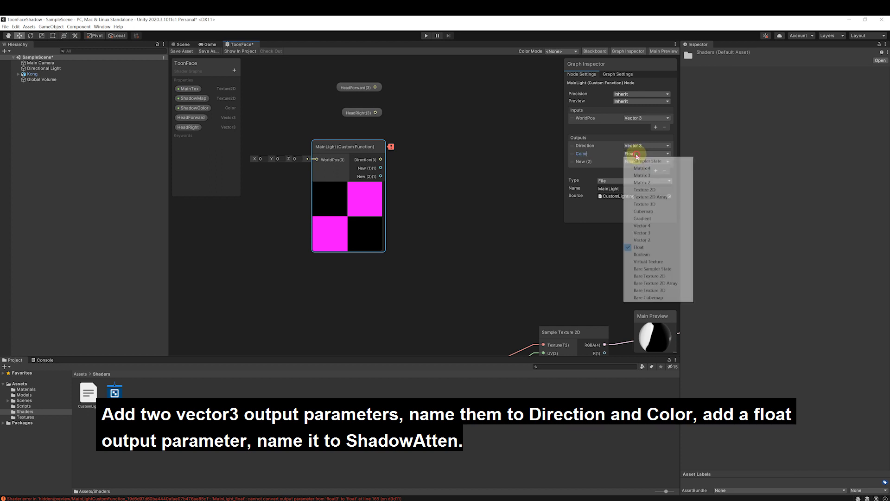
{"action": "left_click", "coordinate": [642, 233]}
{"action": "left_click", "coordinate": [594, 161]}
{"action": "left_click", "coordinate": [591, 155]}
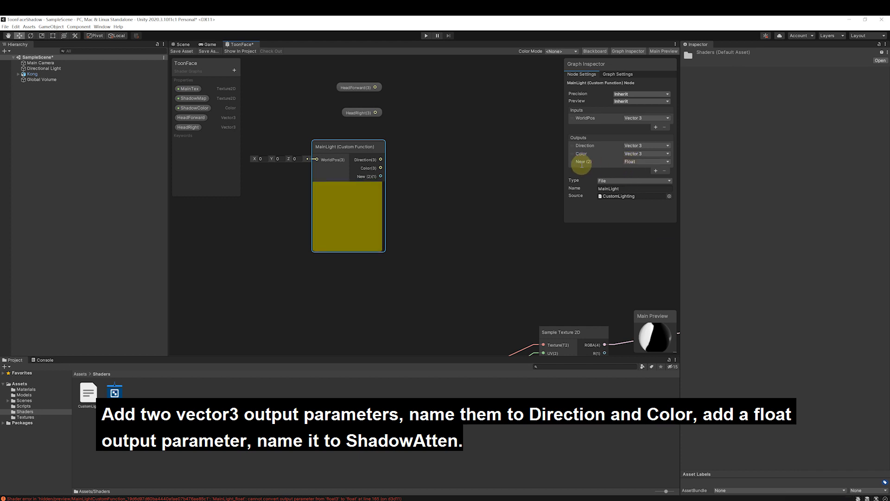
{"action": "type", "text": "ShadowAtten"}
{"action": "key", "text": "Return"}
{"action": "left_click", "coordinate": [349, 186]}
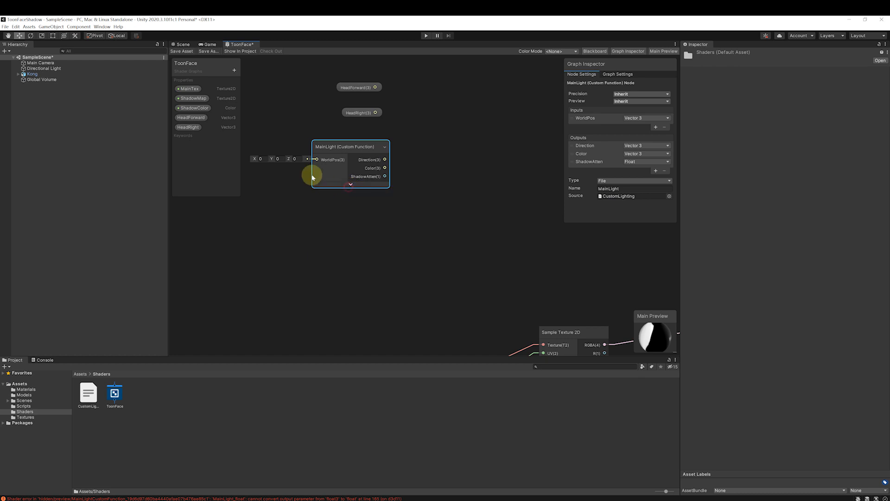
- Add a Position node in Absolute World space, connect it to MainLight's WorldPos input, and collapse its preview
{"action": "middle_click_drag", "start_coordinate": [312, 176], "coordinate": [451, 172]}
{"action": "left_click", "coordinate": [328, 160]}
{"action": "key", "text": "space"}
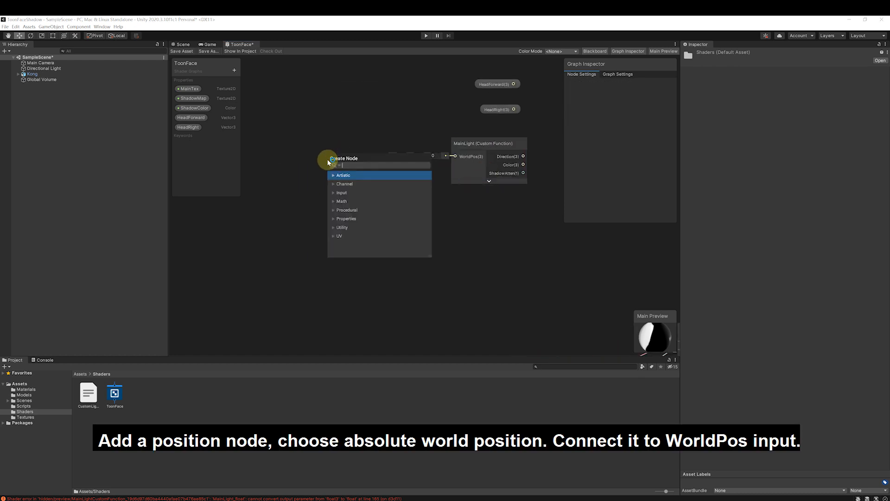
{"action": "type", "text": "position"}
{"action": "key", "text": "Return"}
{"action": "left_click", "coordinate": [388, 198]}
{"action": "left_click", "coordinate": [393, 234]}
{"action": "left_click_drag", "start_coordinate": [387, 175], "coordinate": [454, 155]}
{"action": "left_click", "coordinate": [359, 185]}
{"action": "left_click_drag", "start_coordinate": [358, 150], "coordinate": [384, 141]}
{"action": "middle_click_drag", "start_coordinate": [425, 175], "coordinate": [320, 186]}
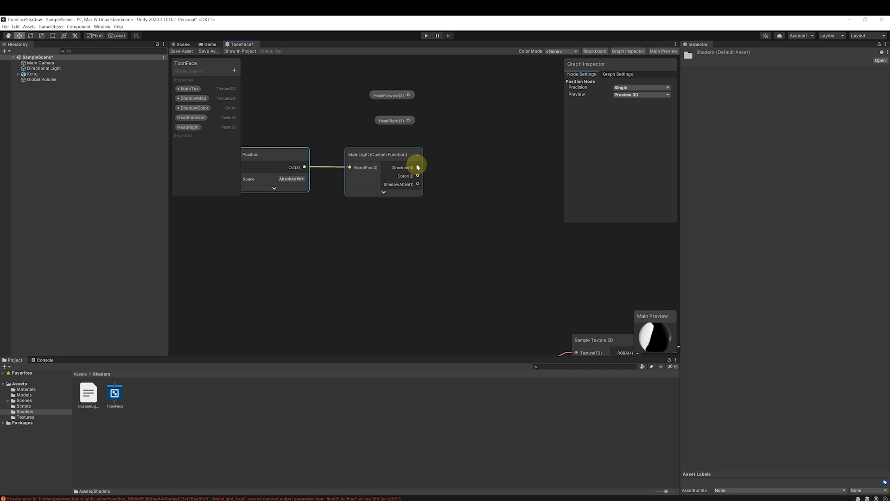
- Split HeadForward's channels and combine the R and B outputs into a Vector 2 node
{"action": "scroll", "coordinate": [396, 135], "scroll_direction": "up", "scroll_amount": 2}
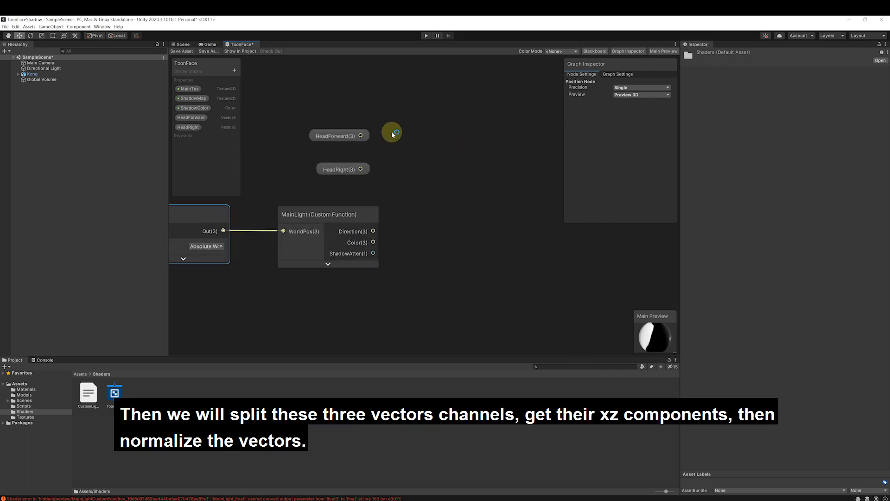
{"action": "left_click_drag", "start_coordinate": [417, 135], "coordinate": [451, 125]}
{"action": "type", "text": "split"}
{"action": "key", "text": "Return"}
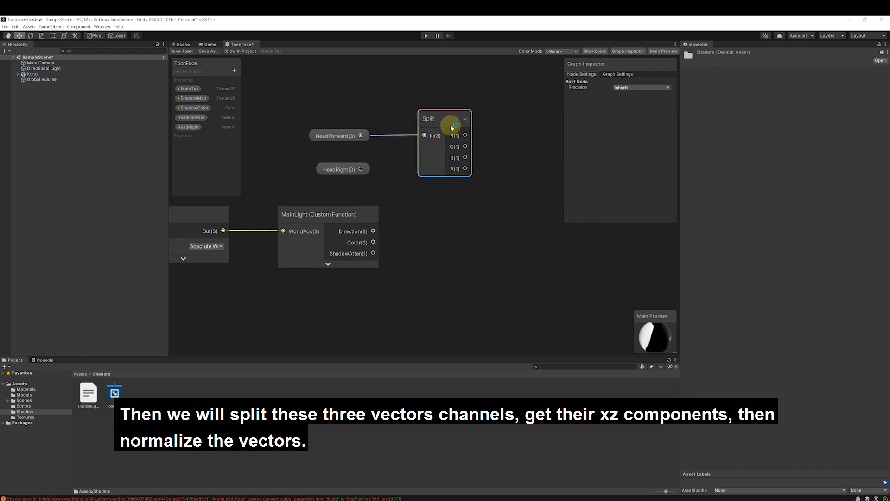
{"action": "middle_click_drag", "start_coordinate": [452, 128], "coordinate": [377, 125]}
{"action": "left_click_drag", "start_coordinate": [391, 133], "coordinate": [443, 138]}
{"action": "type", "text": "vec"}
{"action": "key", "text": "Return"}
{"action": "left_click_drag", "start_coordinate": [390, 157], "coordinate": [448, 158]}
{"action": "middle_click_drag", "start_coordinate": [458, 134], "coordinate": [410, 153]}
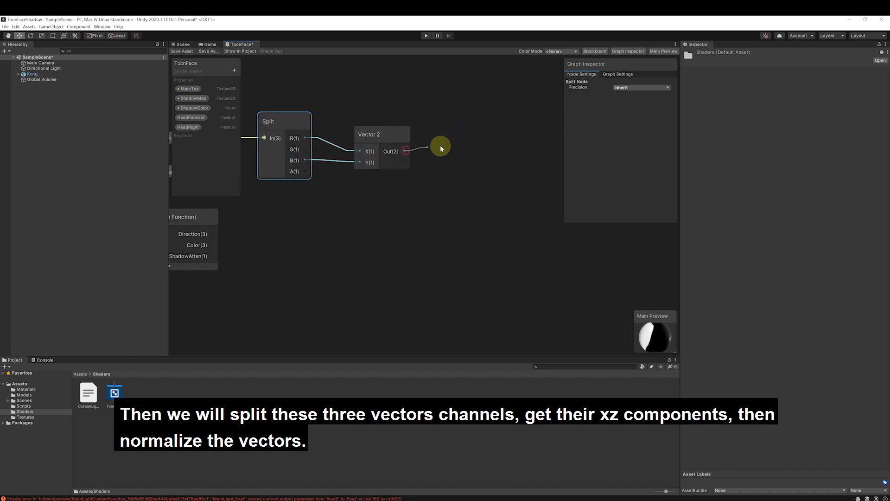
- Feed the Vector 2 output into a new Normalize node and collapse its preview
{"action": "left_click_drag", "start_coordinate": [442, 147], "coordinate": [441, 147]}
{"action": "type", "text": "normalize"}
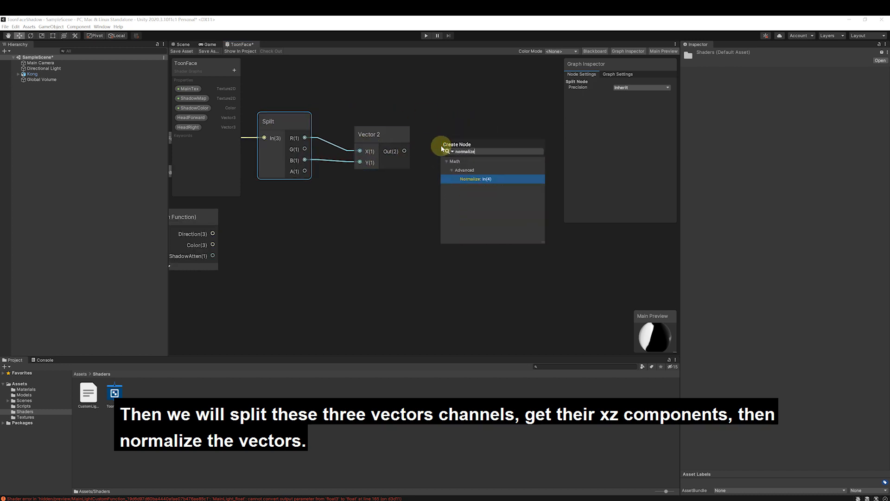
{"action": "key", "text": "Return"}
{"action": "left_click", "coordinate": [482, 167]}
{"action": "scroll", "coordinate": [354, 139], "scroll_direction": "down", "scroll_amount": 3}
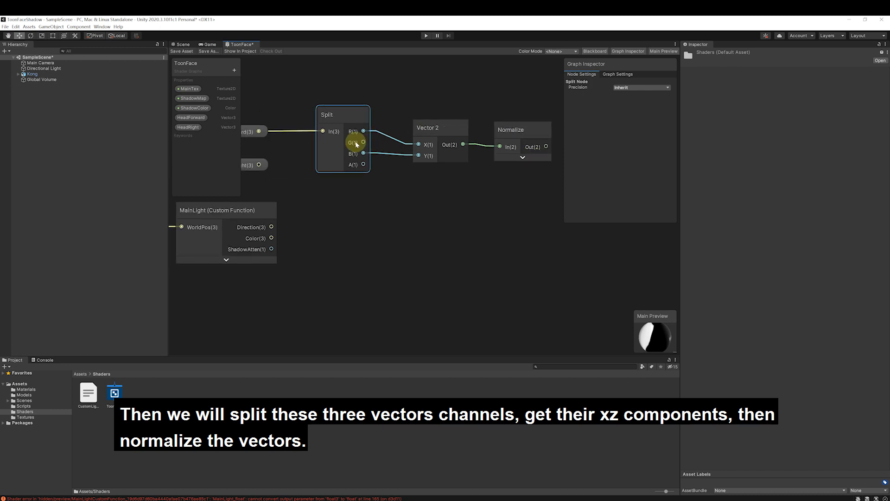
- Duplicate the Split, Vector 2 and Normalize chain twice and stack the copies below the original
{"action": "left_click_drag", "start_coordinate": [332, 180], "coordinate": [515, 124]}
{"action": "left_click_drag", "start_coordinate": [426, 129], "coordinate": [435, 106]}
{"action": "key", "text": "ctrl+d"}
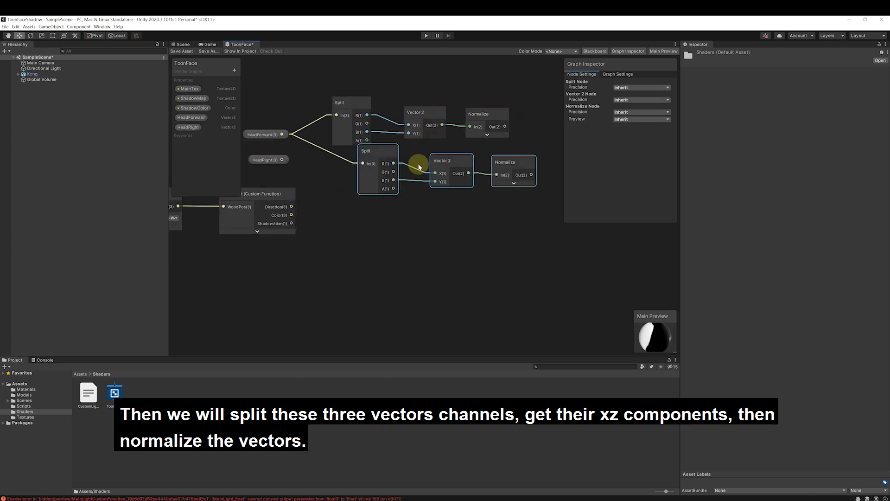
{"action": "left_click_drag", "start_coordinate": [385, 157], "coordinate": [343, 222]}
{"action": "key", "text": "ctrl+d"}
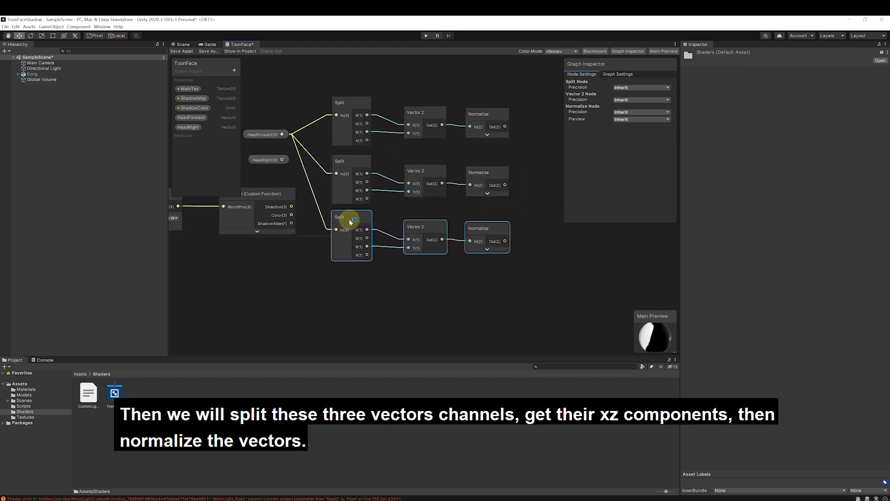
- Connect HeadRight to the second chain's Split node and MainLight's Direction output to the third chain's Split node
{"action": "left_click_drag", "start_coordinate": [283, 160], "coordinate": [337, 175]}
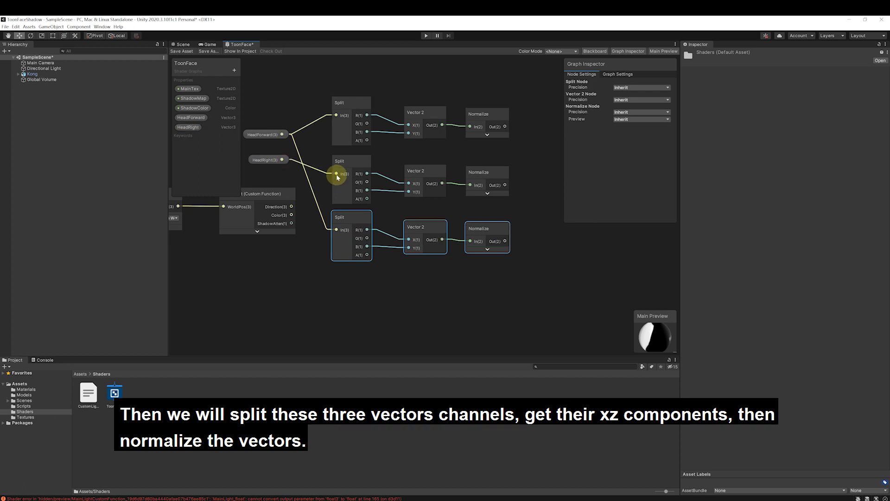
{"action": "mouse_move", "coordinate": [319, 202]}
{"action": "middle_mouse_down"}
{"action": "mouse_move", "coordinate": [266, 200]}
{"action": "mouse_move", "coordinate": [331, 208]}
{"action": "middle_mouse_up"}
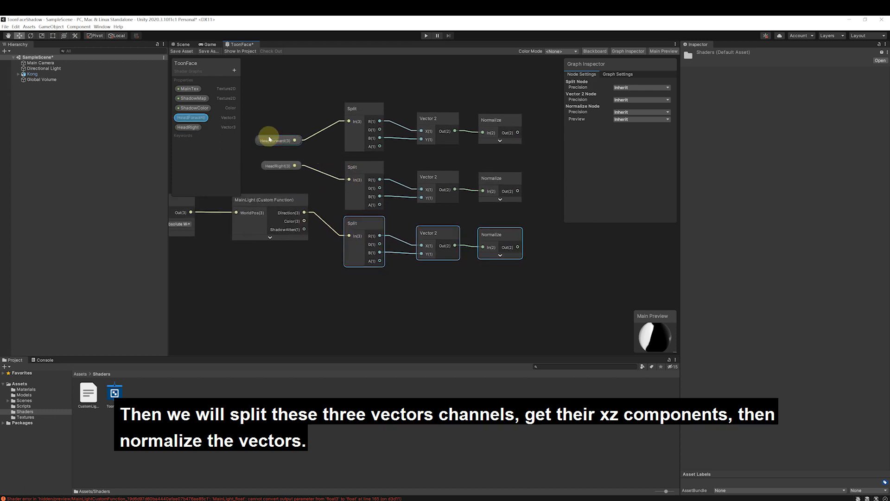
{"action": "middle_click_drag", "start_coordinate": [318, 179], "coordinate": [253, 182]}
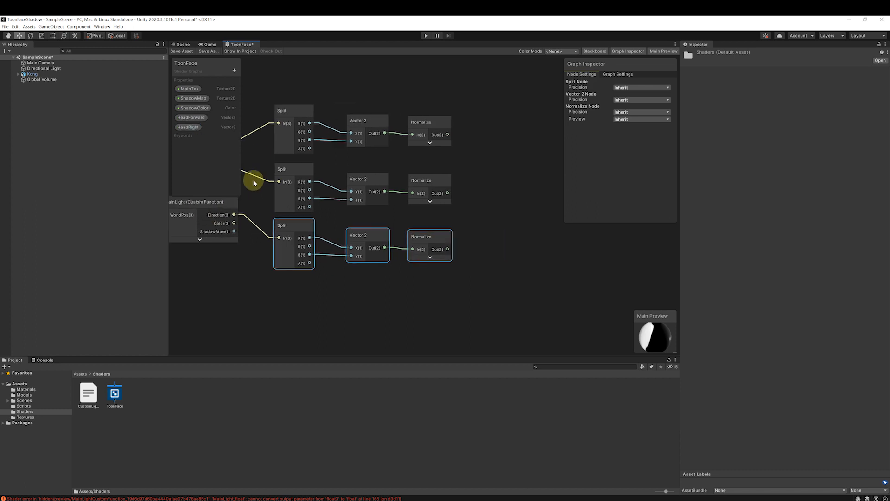
- Add a Dot Product node fed by the normalized HeadForward and light direction, and collapse its preview
{"action": "mouse_move", "coordinate": [359, 161]}
{"action": "middle_mouse_down"}
{"action": "mouse_move", "coordinate": [459, 165]}
{"action": "mouse_move", "coordinate": [355, 171]}
{"action": "middle_mouse_up"}
{"action": "middle_click_drag", "start_coordinate": [487, 158], "coordinate": [430, 157]}
{"action": "left_click_drag", "start_coordinate": [414, 139], "coordinate": [485, 165]}
{"action": "type", "text": "dot"}
{"action": "key", "text": "Return"}
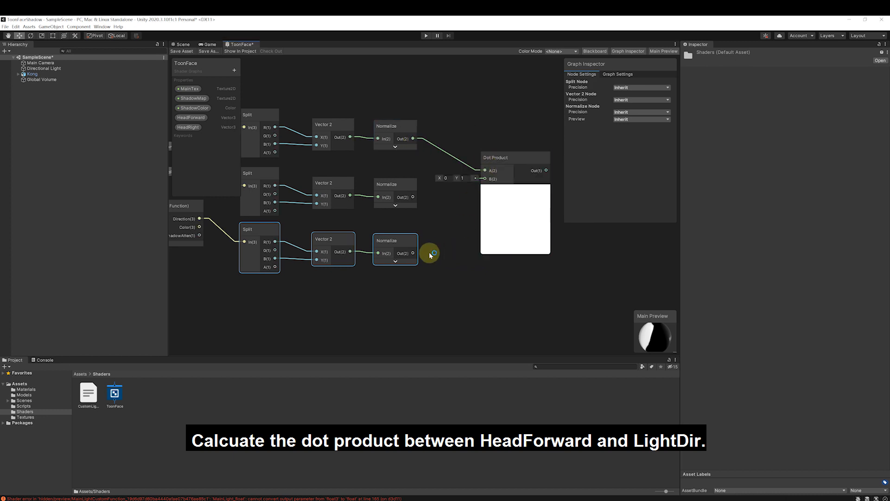
{"action": "left_click_drag", "start_coordinate": [413, 255], "coordinate": [515, 129]}
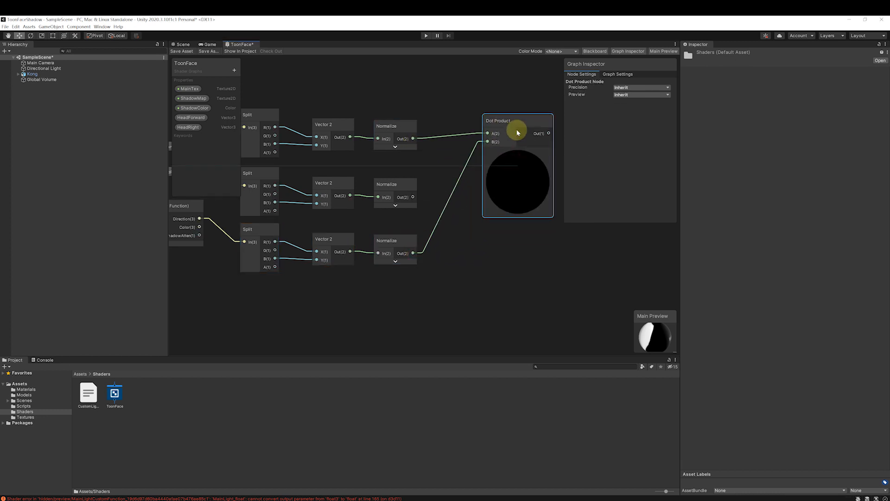
{"action": "left_click", "coordinate": [518, 152]}
- Duplicate the Dot Product node below the first and feed it the normalized HeadRight and light direction
{"action": "key", "text": "ctrl+d"}
{"action": "left_click_drag", "start_coordinate": [533, 164], "coordinate": [487, 202]}
{"action": "middle_click_drag", "start_coordinate": [472, 251], "coordinate": [412, 231]}
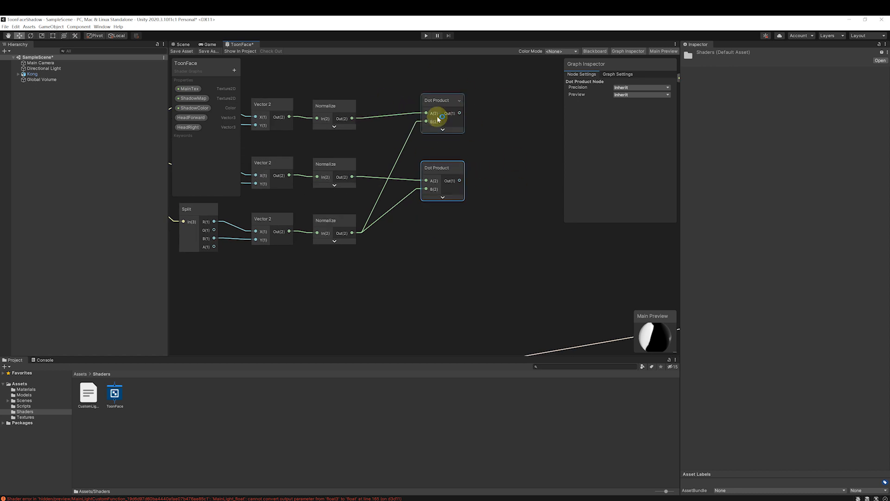
{"action": "middle_click_drag", "start_coordinate": [492, 125], "coordinate": [463, 138]}
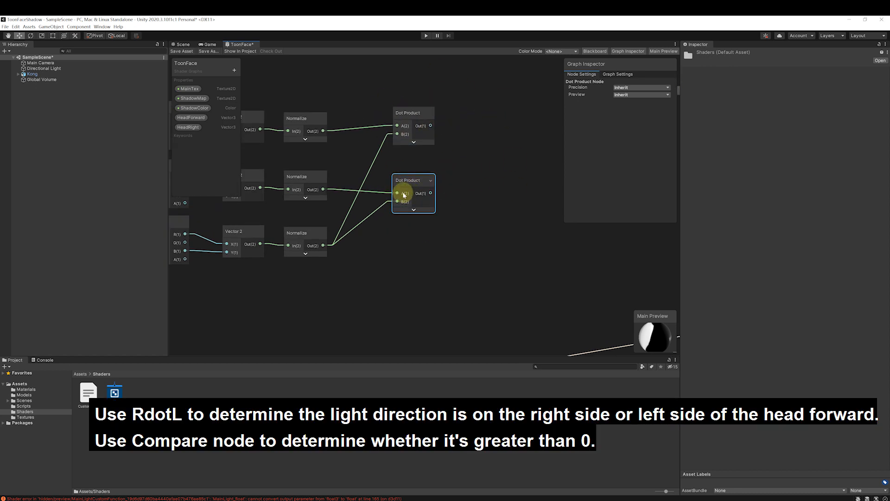
- Connect the HeadRight Dot Product output to input A of a new Comparison node set to Greater, with B left at 0
{"action": "middle_click_drag", "start_coordinate": [429, 204], "coordinate": [425, 170]}
{"action": "left_click_drag", "start_coordinate": [426, 161], "coordinate": [466, 159]}
{"action": "type", "text": "comp"}
{"action": "key", "text": "Down"}
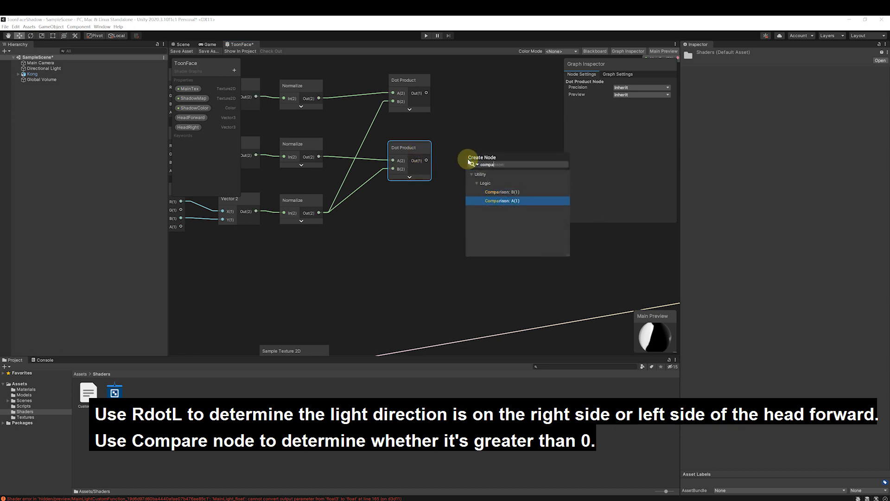
{"action": "key", "text": "Return"}
{"action": "left_click", "coordinate": [497, 186]}
{"action": "left_click", "coordinate": [496, 185]}
{"action": "left_click", "coordinate": [492, 221]}
{"action": "left_click_drag", "start_coordinate": [480, 154], "coordinate": [483, 149]}
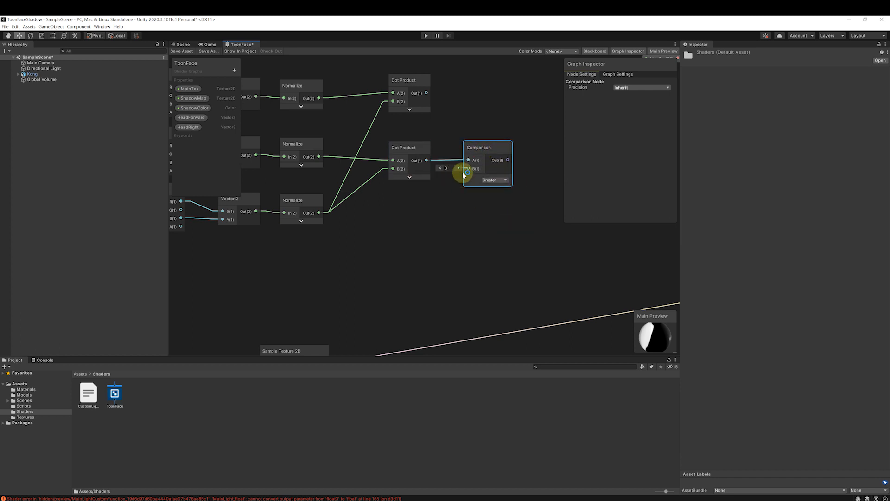
- Add a Branch node to the graph, placed beside the two shadow map Sample Texture 2D nodes
{"action": "scroll", "coordinate": [451, 203], "scroll_direction": "down", "scroll_amount": 4}
{"action": "middle_click_drag", "start_coordinate": [520, 245], "coordinate": [432, 163]}
{"action": "middle_click_drag", "start_coordinate": [345, 233], "coordinate": [410, 175]}
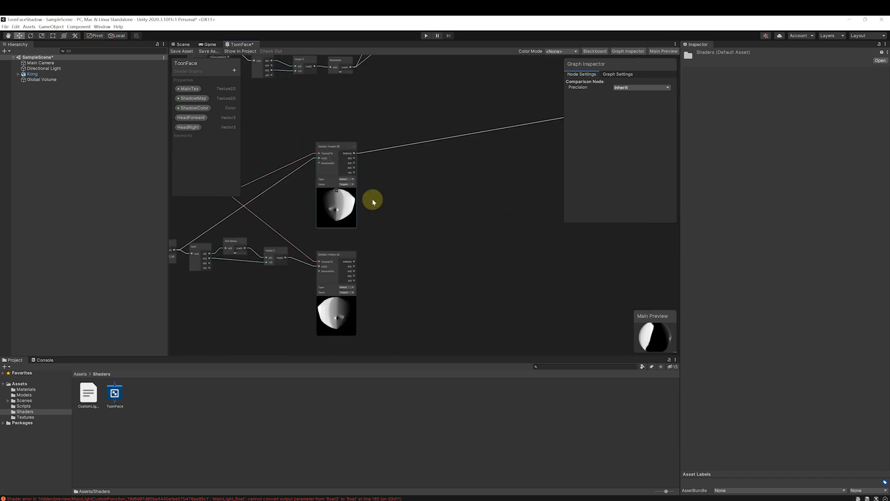
{"action": "left_click", "coordinate": [403, 233]}
{"action": "key", "text": "space"}
{"action": "type", "text": "branch"}
{"action": "key", "text": "Return"}
{"action": "scroll", "coordinate": [405, 236], "scroll_direction": "up", "scroll_amount": 4}
{"action": "left_click_drag", "start_coordinate": [427, 250], "coordinate": [448, 184]}
{"action": "scroll", "coordinate": [387, 184], "scroll_direction": "down", "scroll_amount": 3}
{"action": "middle_click_drag", "start_coordinate": [378, 210], "coordinate": [357, 272]}
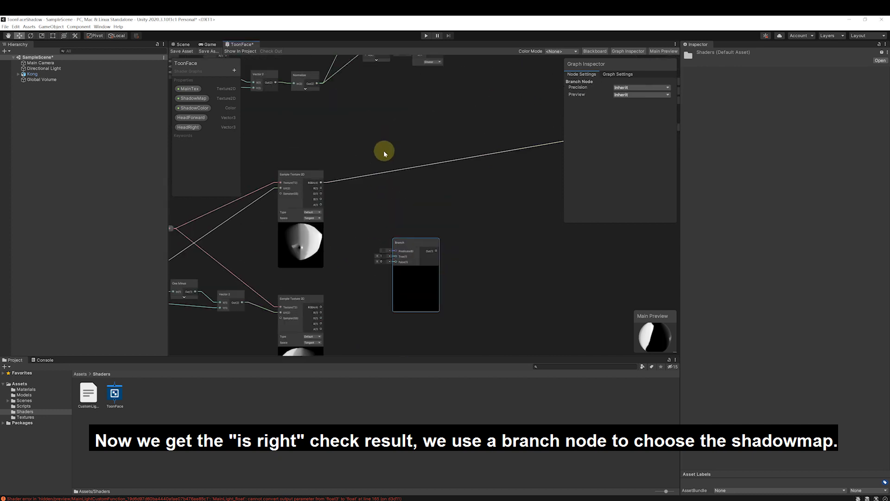
- Connect the Comparison node's output to the Branch node's Predicate input
{"action": "middle_click_drag", "start_coordinate": [384, 152], "coordinate": [363, 181]}
{"action": "scroll", "coordinate": [363, 181], "scroll_direction": "down", "scroll_amount": 1}
{"action": "left_click_drag", "start_coordinate": [413, 92], "coordinate": [432, 245]}
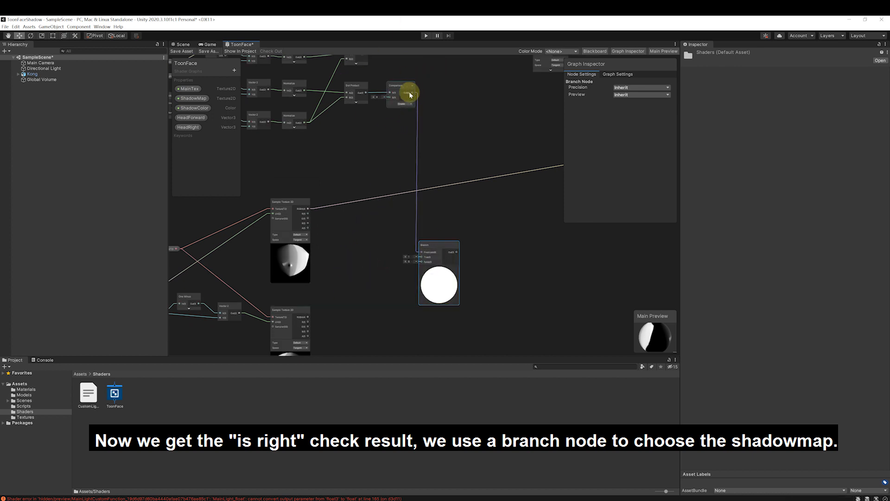
{"action": "scroll", "coordinate": [434, 246], "scroll_direction": "up", "scroll_amount": 3}
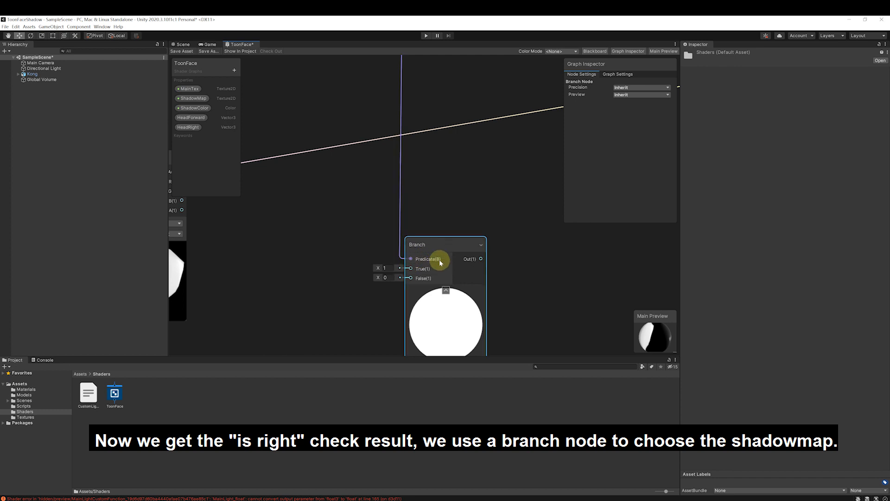
- Connect the flipped shadow map sample's RGBA output to the Branch's True input and the normal sample's RGBA output to False
{"action": "scroll", "coordinate": [367, 218], "scroll_direction": "down", "scroll_amount": 2}
{"action": "middle_click_drag", "start_coordinate": [331, 241], "coordinate": [366, 181]}
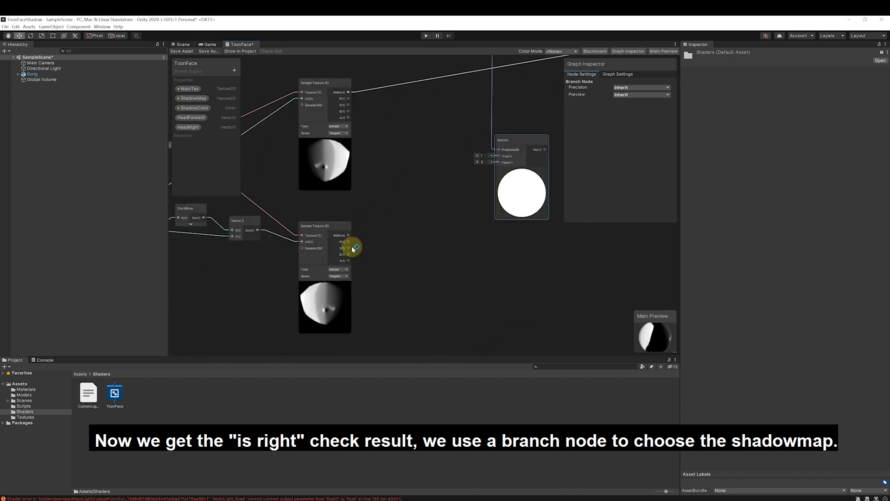
{"action": "left_click_drag", "start_coordinate": [349, 236], "coordinate": [504, 157]}
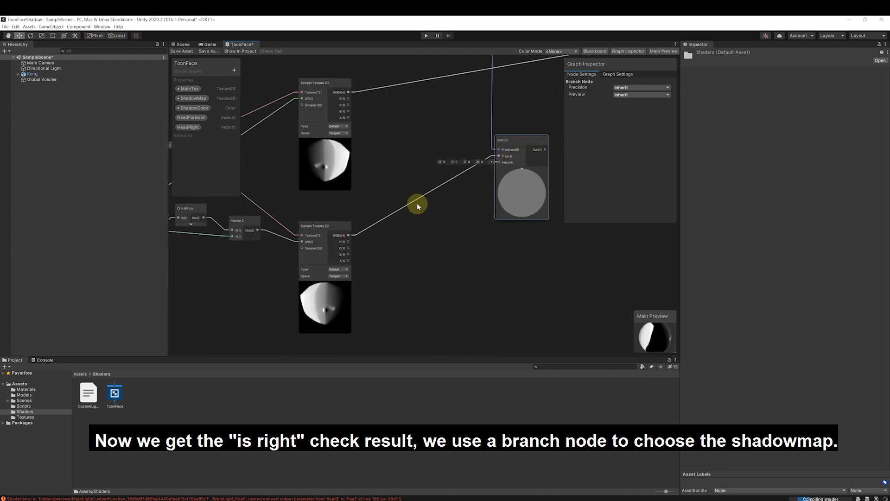
{"action": "left_click", "coordinate": [342, 117]}
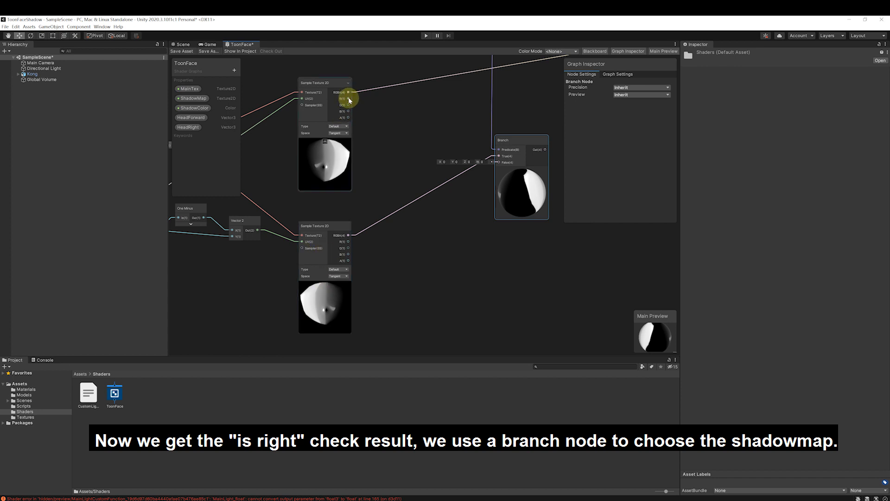
{"action": "left_click_drag", "start_coordinate": [349, 92], "coordinate": [499, 162]}
- Connect the R output of the normal shadow map sample to the Branch's False input and the flipped sample's R output to True
{"action": "middle_click_drag", "start_coordinate": [448, 132], "coordinate": [405, 165]}
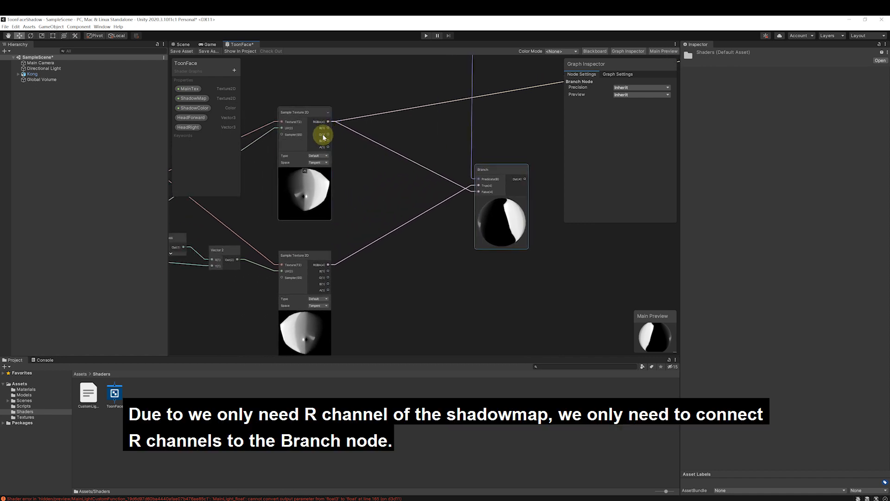
{"action": "left_click_drag", "start_coordinate": [328, 128], "coordinate": [479, 192]}
{"action": "left_click_drag", "start_coordinate": [329, 271], "coordinate": [443, 235]}
{"action": "left_click_drag", "start_coordinate": [480, 190], "coordinate": [481, 191]}
{"action": "scroll", "coordinate": [465, 175], "scroll_direction": "down", "scroll_amount": 5}
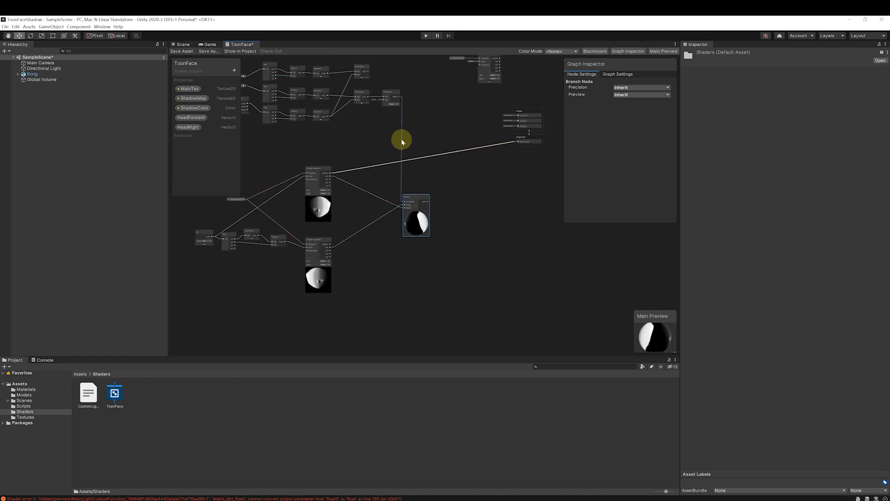
- Connect the Branch output to the Fragment's Base Color and save the shader graph
{"action": "scroll", "coordinate": [421, 200], "scroll_direction": "up", "scroll_amount": 3}
{"action": "left_click_drag", "start_coordinate": [415, 194], "coordinate": [455, 165]}
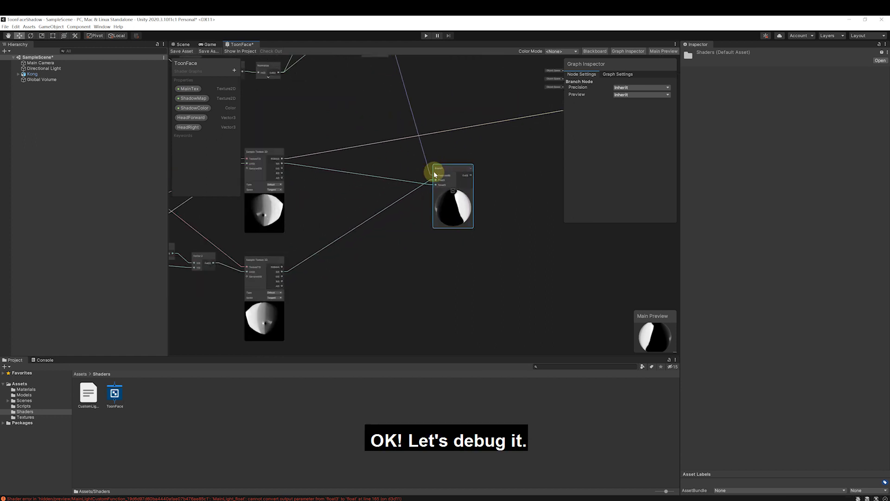
{"action": "middle_click_drag", "start_coordinate": [509, 158], "coordinate": [436, 178]}
{"action": "middle_click_drag", "start_coordinate": [453, 189], "coordinate": [469, 218]}
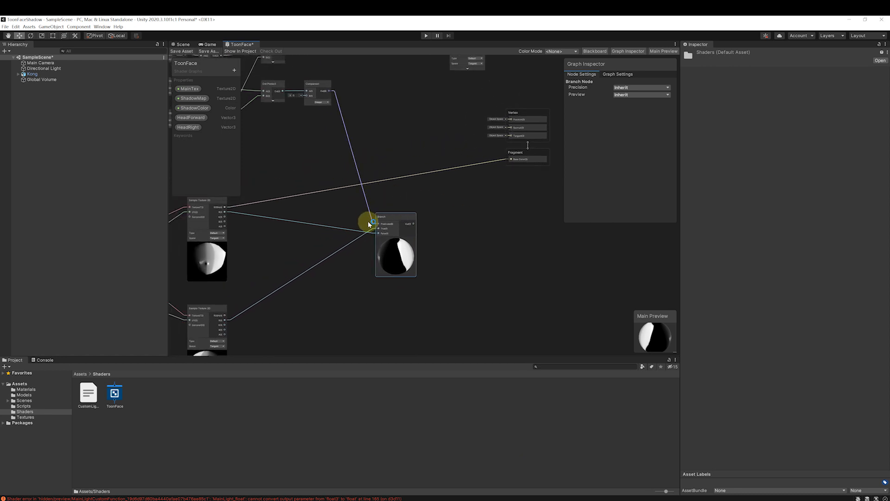
{"action": "left_click_drag", "start_coordinate": [414, 225], "coordinate": [479, 209]}
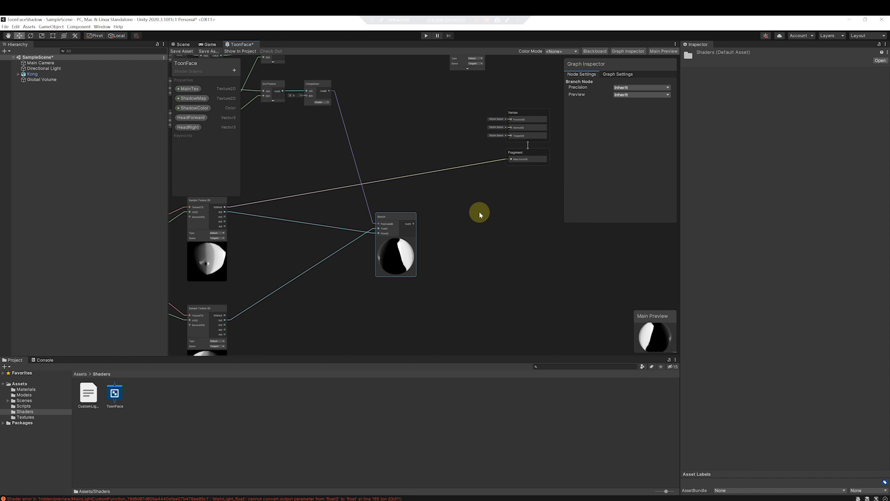
{"action": "left_click_drag", "start_coordinate": [479, 209], "coordinate": [511, 159]}
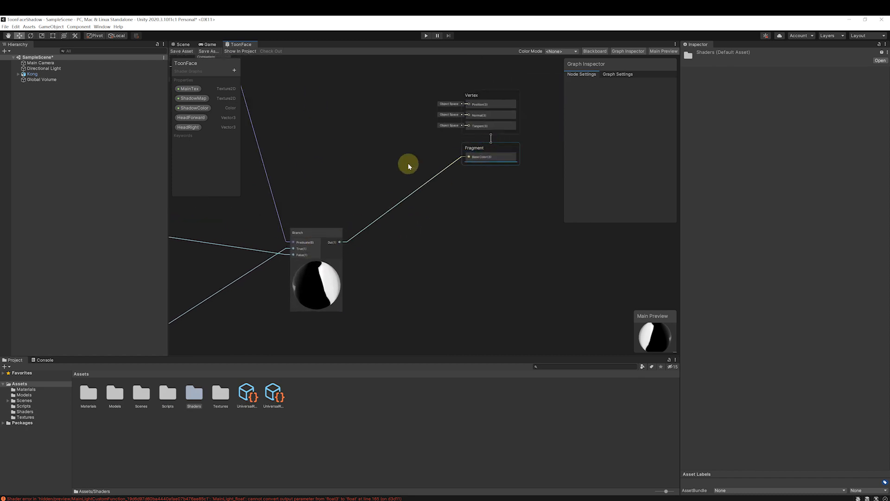
{"action": "middle_click_drag", "start_coordinate": [408, 164], "coordinate": [455, 166]}
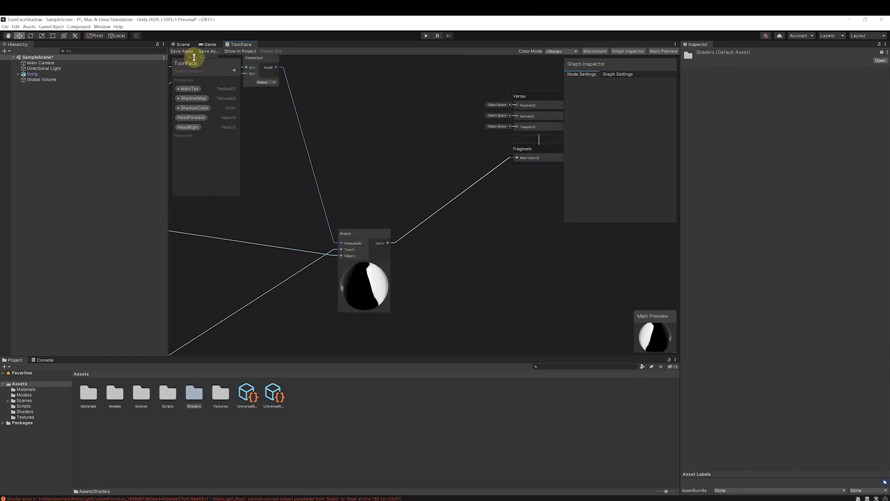
- Test the shadow map switching in the Game view by rotating the Directional Light around Y, ending at 158.7
{"action": "left_click", "coordinate": [207, 44]}
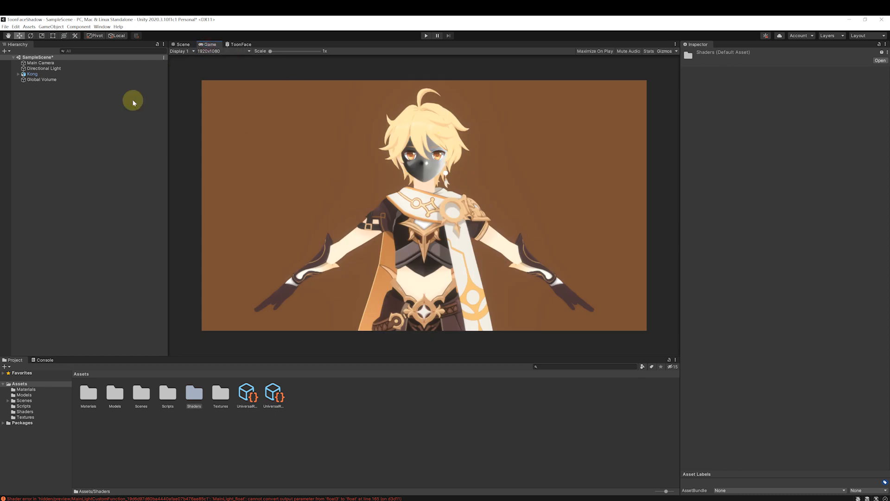
{"action": "left_click", "coordinate": [46, 68]}
{"action": "left_click", "coordinate": [823, 86]}
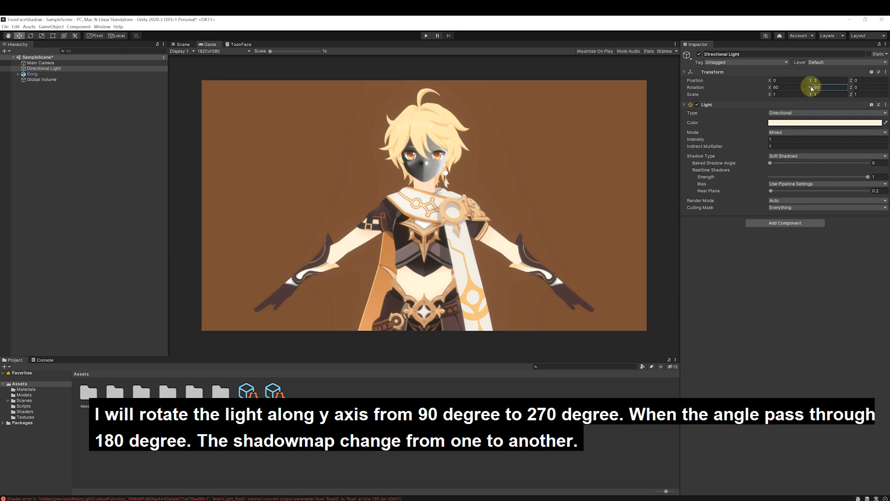
{"action": "left_click_drag", "start_coordinate": [817, 88], "coordinate": [29, 82]}
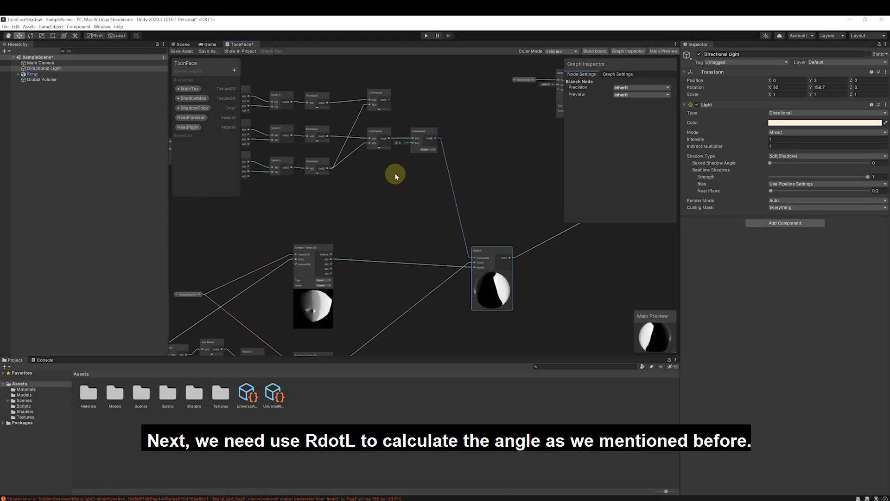
- Add an Arccosine node fed by the HeadRight Dot Product output and collapse its preview
{"action": "scroll", "coordinate": [396, 176], "scroll_direction": "up", "scroll_amount": 2}
{"action": "left_click_drag", "start_coordinate": [384, 122], "coordinate": [473, 266]}
{"action": "type", "text": "arccos"}
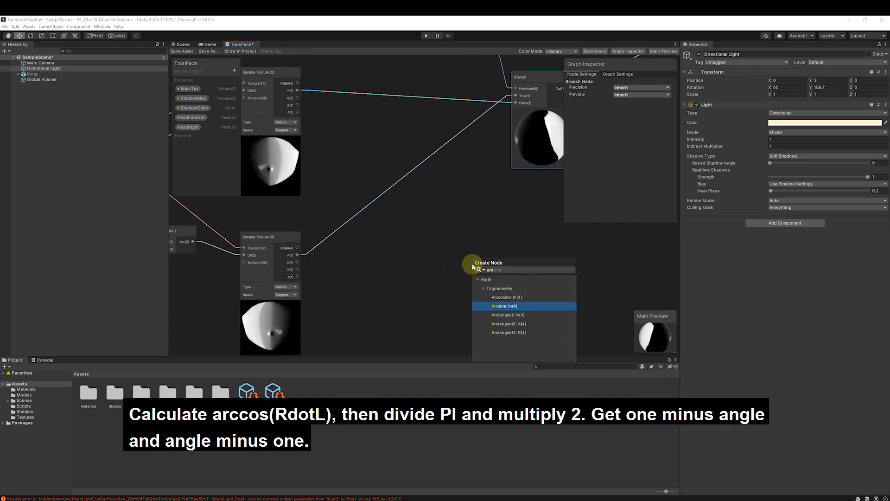
{"action": "key", "text": "Return"}
{"action": "left_click", "coordinate": [499, 281]}
- Add a Divide node with the Arccosine output in A and a PI Constant node in B, and collapse its preview
{"action": "middle_click_drag", "start_coordinate": [407, 195], "coordinate": [314, 144]}
{"action": "left_click_drag", "start_coordinate": [408, 219], "coordinate": [384, 272]}
{"action": "type", "text": "divide"}
{"action": "key", "text": "Return"}
{"action": "type", "text": "cons"}
{"action": "key", "text": "Return"}
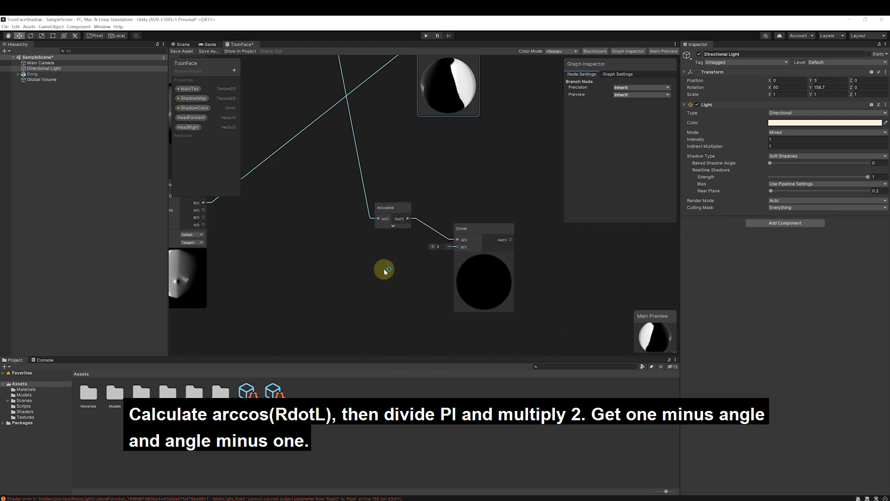
{"action": "left_click", "coordinate": [373, 285]}
{"action": "left_click", "coordinate": [374, 293]}
{"action": "left_click", "coordinate": [479, 238]}
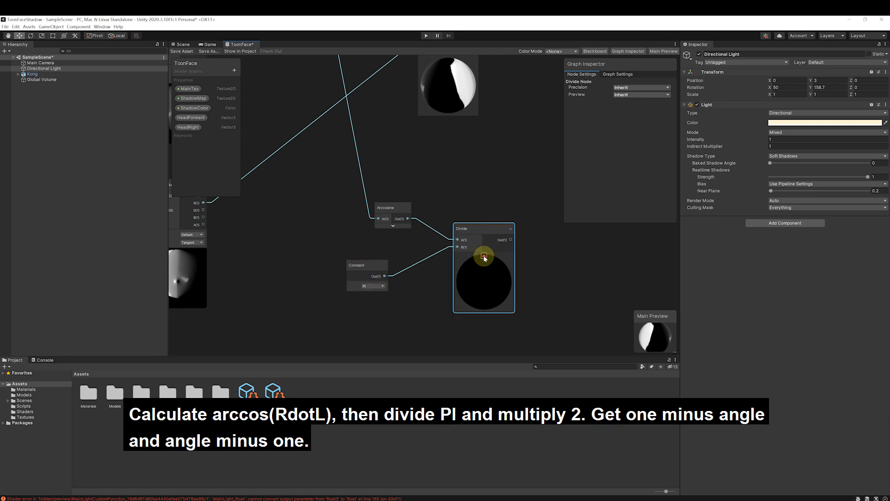
{"action": "left_click", "coordinate": [484, 257]}
- Add a Multiply node that multiplies the Divide output by 2, and collapse its preview
{"action": "middle_click_drag", "start_coordinate": [444, 231], "coordinate": [386, 226]}
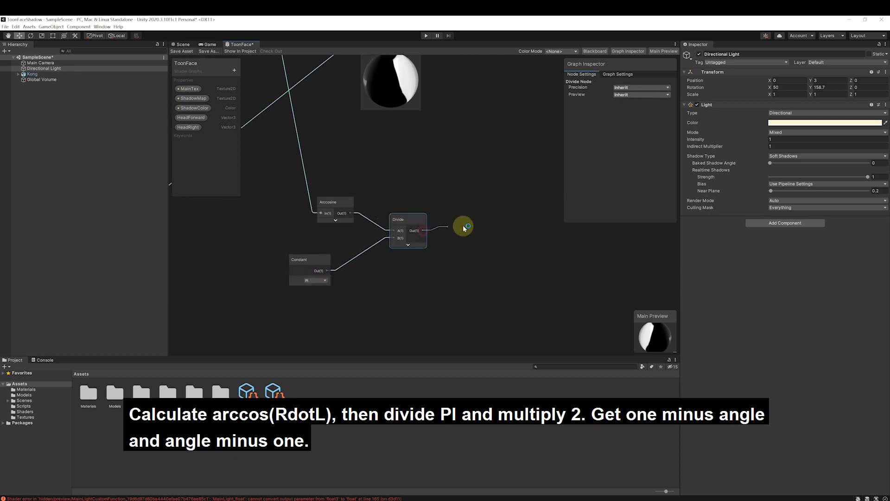
{"action": "key", "text": "space"}
{"action": "type", "text": "multi"}
{"action": "key", "text": "Return"}
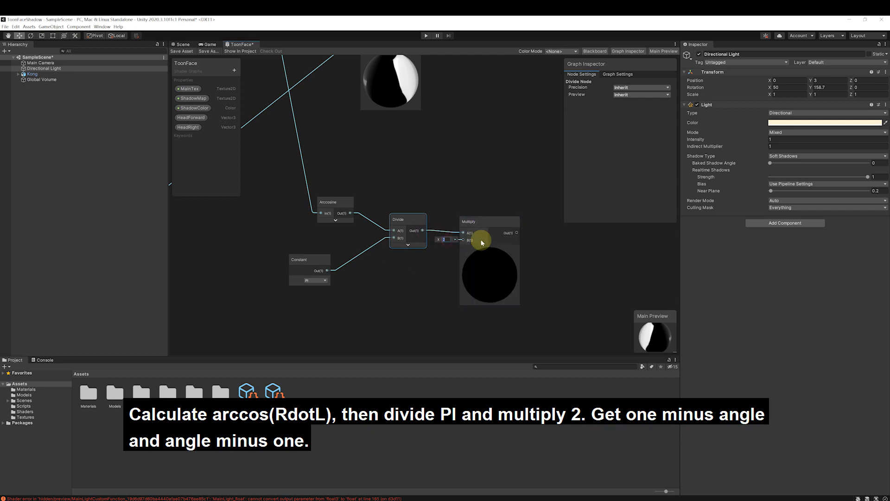
{"action": "left_click", "coordinate": [490, 249]}
{"action": "left_click", "coordinate": [476, 224]}
- Add a One Minus node fed by the Multiply output and collapse its preview
{"action": "middle_click_drag", "start_coordinate": [500, 215], "coordinate": [412, 226]}
{"action": "left_click_drag", "start_coordinate": [389, 236], "coordinate": [437, 208]}
{"action": "type", "text": "one"}
{"action": "key", "text": "Return"}
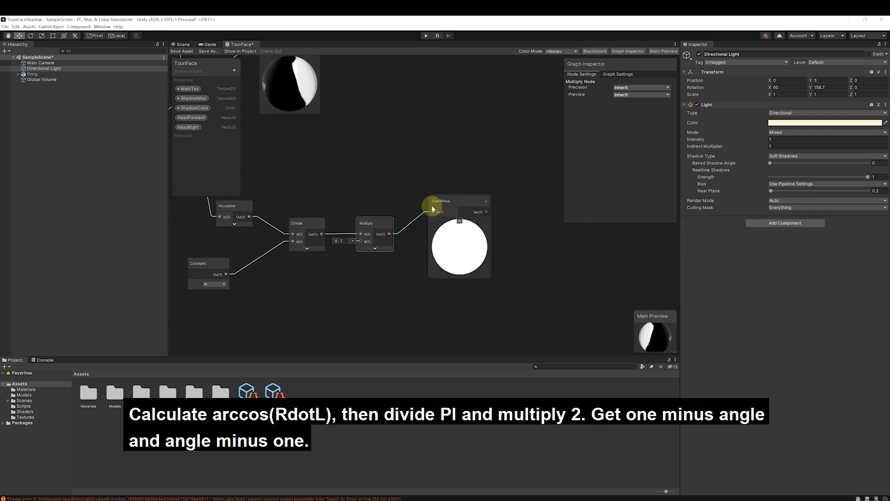
{"action": "left_click", "coordinate": [461, 221]}
- Add a Subtract node that subtracts 1 from the Multiply output, collapse its preview and align it below One Minus
{"action": "left_click_drag", "start_coordinate": [391, 234], "coordinate": [438, 261]}
{"action": "type", "text": "sub"}
{"action": "key", "text": "Return"}
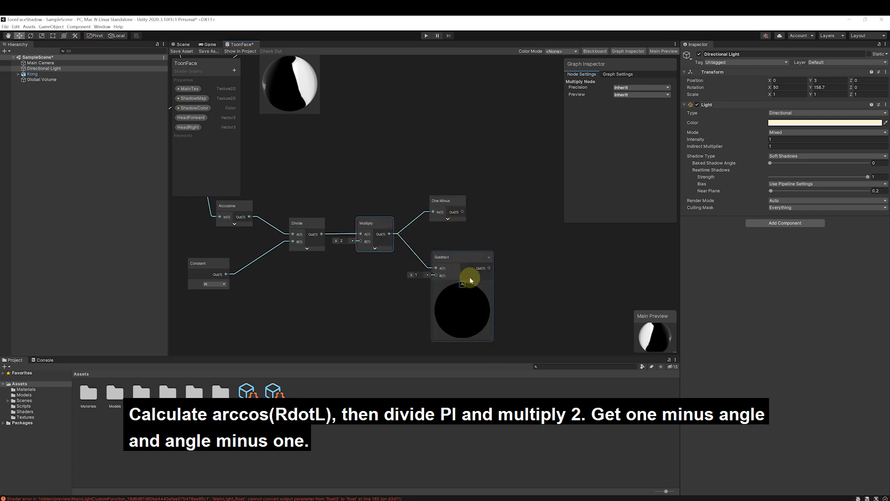
{"action": "left_click", "coordinate": [462, 284]}
{"action": "left_click_drag", "start_coordinate": [453, 258], "coordinate": [448, 256]}
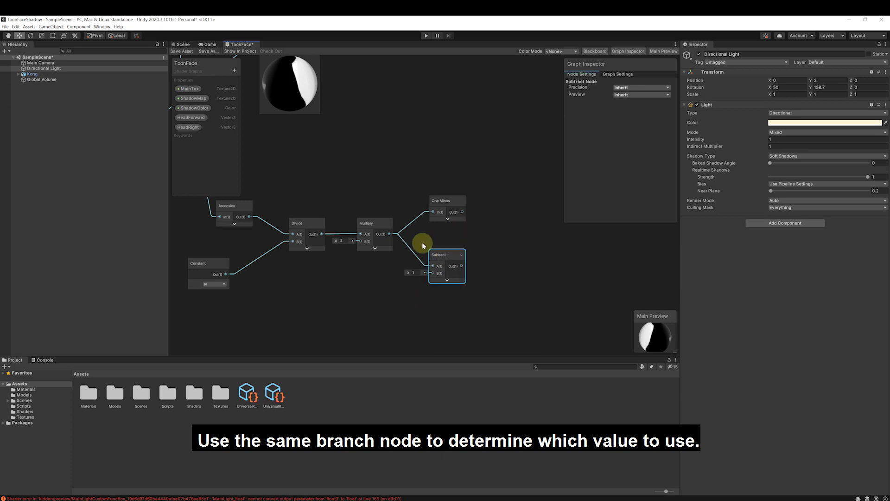
{"action": "middle_click_drag", "start_coordinate": [431, 221], "coordinate": [379, 221]}
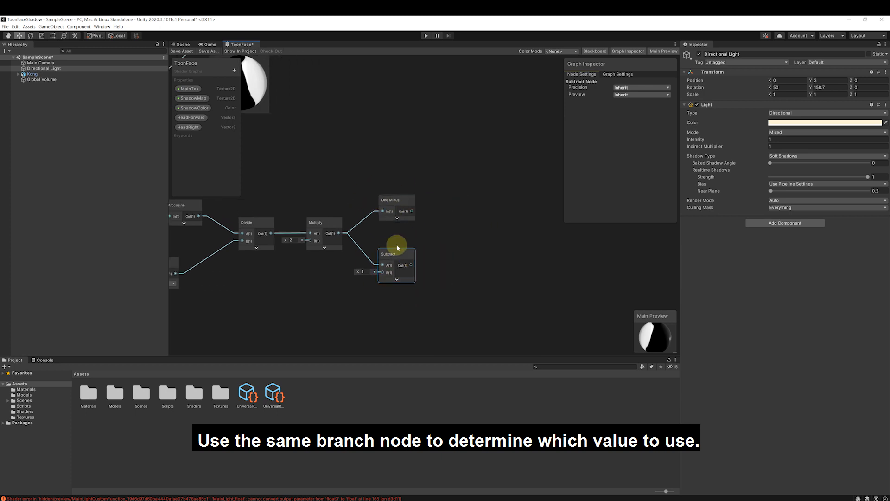
{"action": "left_click", "coordinate": [469, 237]}
{"action": "key", "text": "space"}
{"action": "type", "text": "bra"}
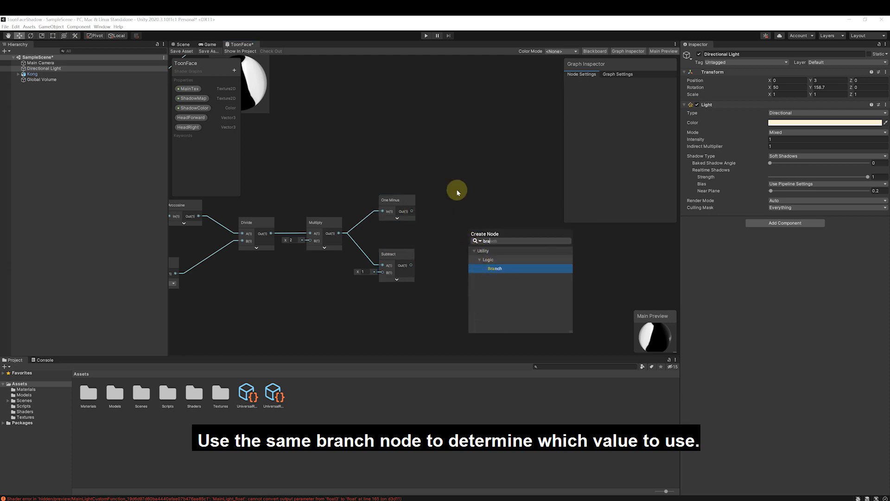
{"action": "key", "text": "Return"}
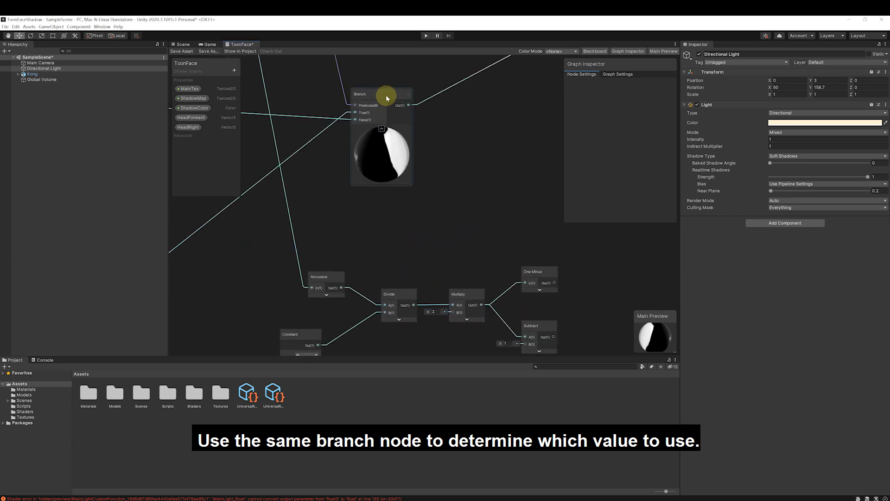
- Duplicate the shadow map Branch node beside One Minus and Subtract, feeding One Minus into True and Subtract into False
{"action": "left_click", "coordinate": [386, 95]}
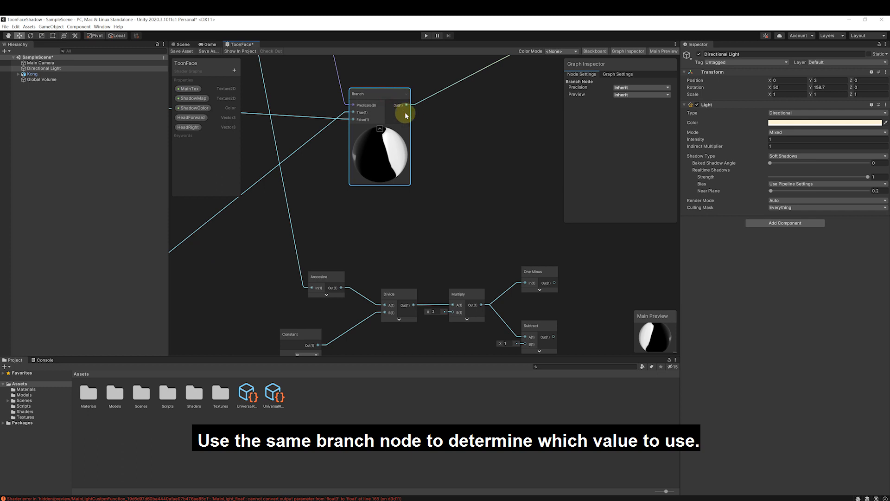
{"action": "key", "text": "ctrl+d"}
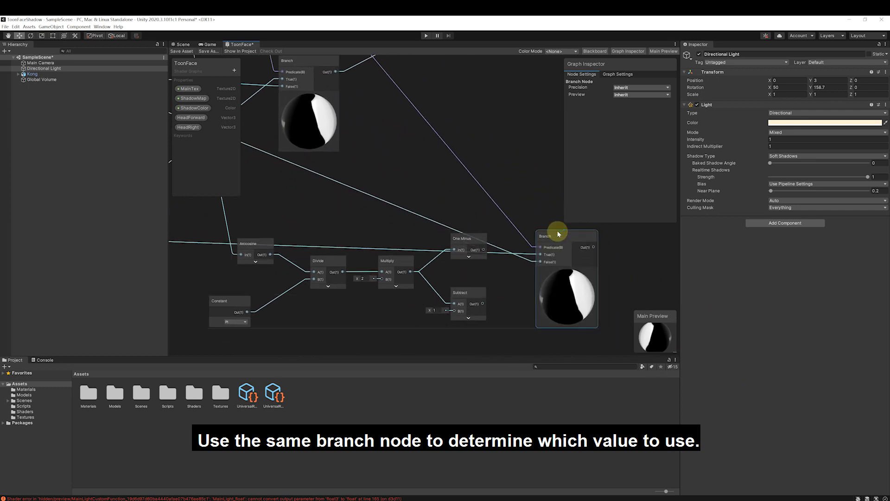
{"action": "left_click_drag", "start_coordinate": [480, 250], "coordinate": [540, 273]}
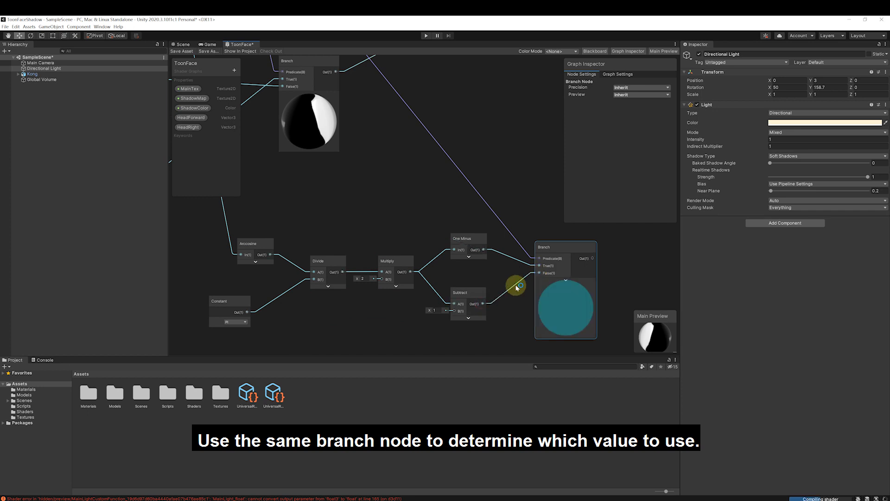
{"action": "scroll", "coordinate": [391, 213], "scroll_direction": "down", "scroll_amount": 4}
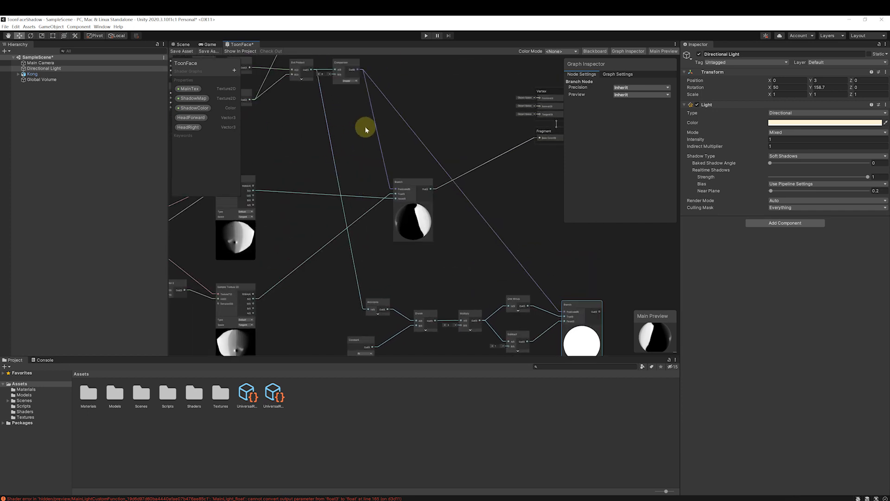
- Move the shadow map Branch node directly above the angle Branch node and shift the Vertex and Fragment stack farther right of it
{"action": "middle_click_drag", "start_coordinate": [365, 126], "coordinate": [365, 148]}
{"action": "middle_click_drag", "start_coordinate": [428, 219], "coordinate": [317, 153]}
{"action": "left_click_drag", "start_coordinate": [302, 139], "coordinate": [470, 155]}
{"action": "middle_click_drag", "start_coordinate": [399, 137], "coordinate": [352, 210]}
{"action": "left_click", "coordinate": [411, 119]}
{"action": "left_click_drag", "start_coordinate": [404, 123], "coordinate": [551, 194]}
{"action": "middle_click_drag", "start_coordinate": [473, 134], "coordinate": [493, 104]}
{"action": "middle_click_drag", "start_coordinate": [353, 217], "coordinate": [404, 221]}
{"action": "scroll", "coordinate": [408, 178], "scroll_direction": "down", "scroll_amount": 4}
{"action": "scroll", "coordinate": [482, 220], "scroll_direction": "up", "scroll_amount": 5}
{"action": "middle_click_drag", "start_coordinate": [448, 270], "coordinate": [347, 228]}
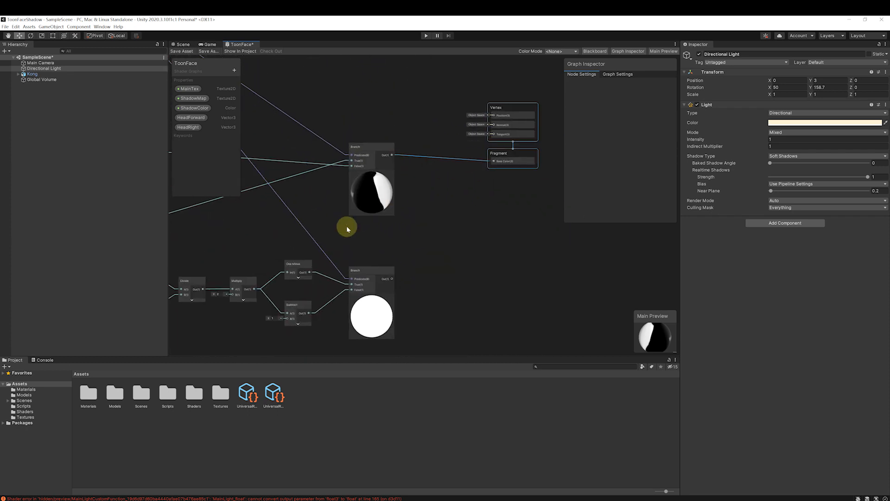
{"action": "middle_click_drag", "start_coordinate": [458, 199], "coordinate": [457, 180]}
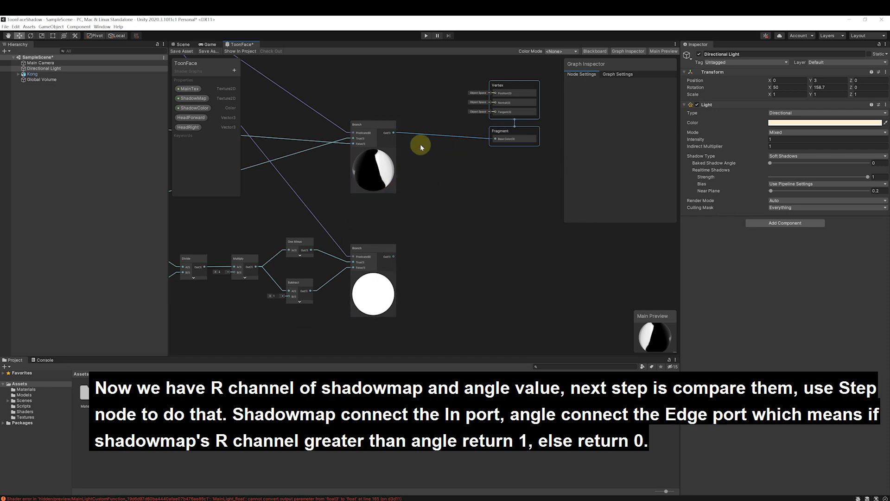
{"action": "middle_click_drag", "start_coordinate": [415, 139], "coordinate": [394, 150]}
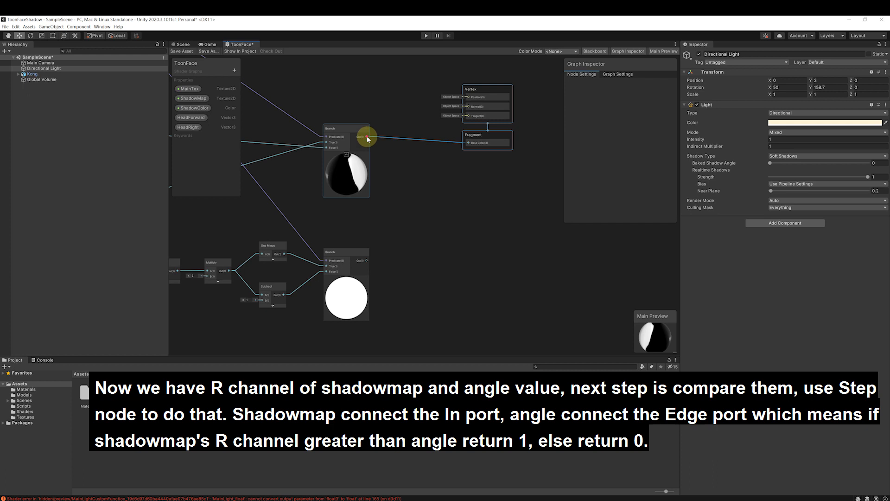
- Add a Step node to the right of the Branch nodes, with the shadow map Branch feeding In and the angle Branch feeding Edge
{"action": "left_click_drag", "start_coordinate": [367, 139], "coordinate": [413, 179]}
{"action": "type", "text": "ste"}
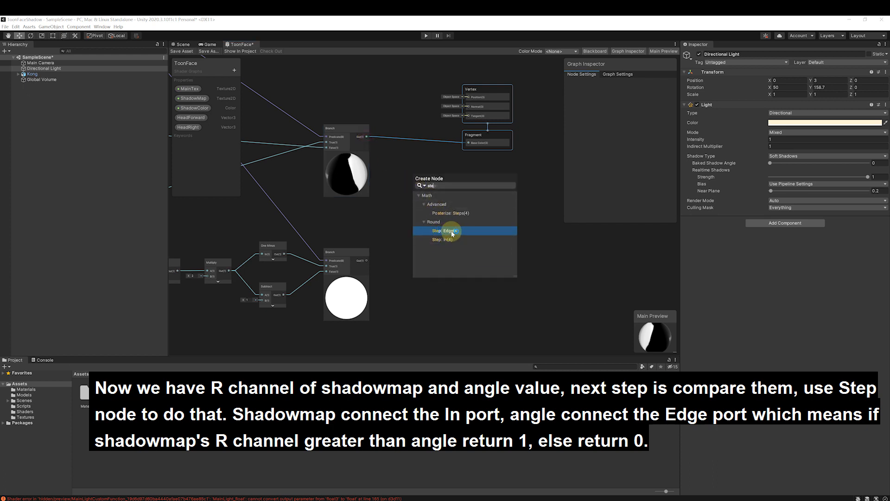
{"action": "left_click", "coordinate": [450, 230]}
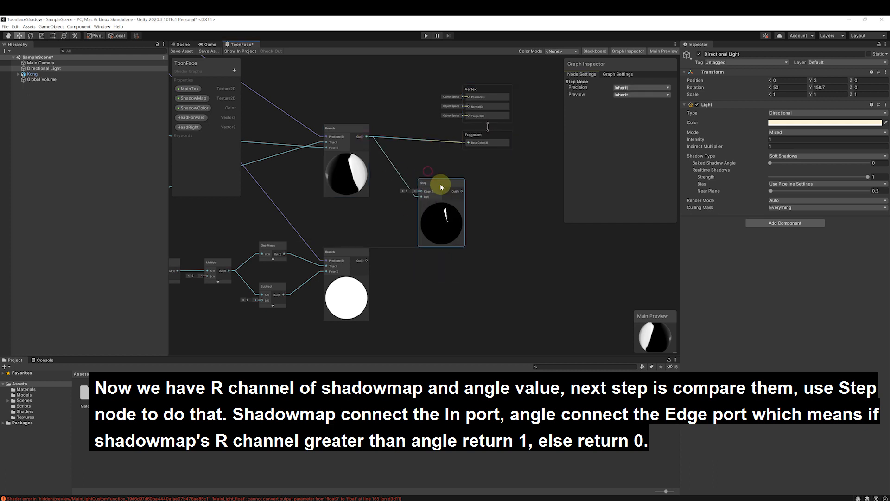
{"action": "left_click_drag", "start_coordinate": [363, 264], "coordinate": [426, 194]}
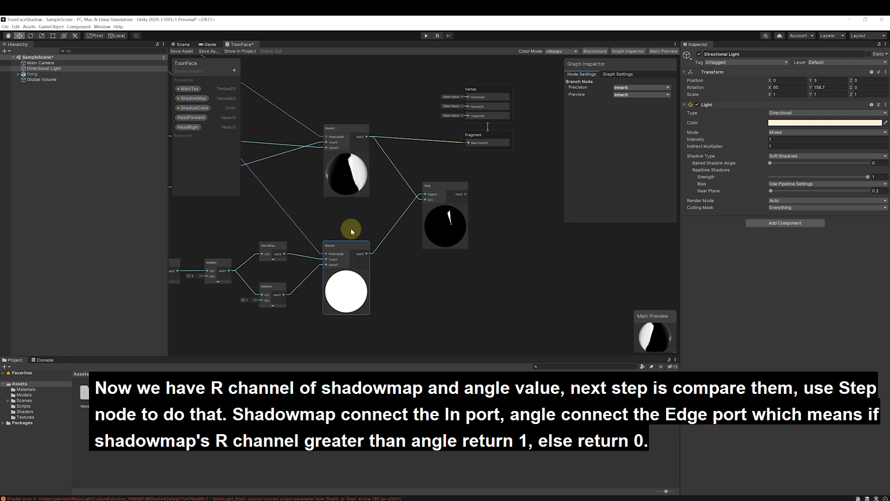
- Connect the Step output to the Fragment Base Color and save the graph
{"action": "middle_click_drag", "start_coordinate": [351, 231], "coordinate": [522, 187]}
{"action": "scroll", "coordinate": [454, 168], "scroll_direction": "down", "scroll_amount": 2}
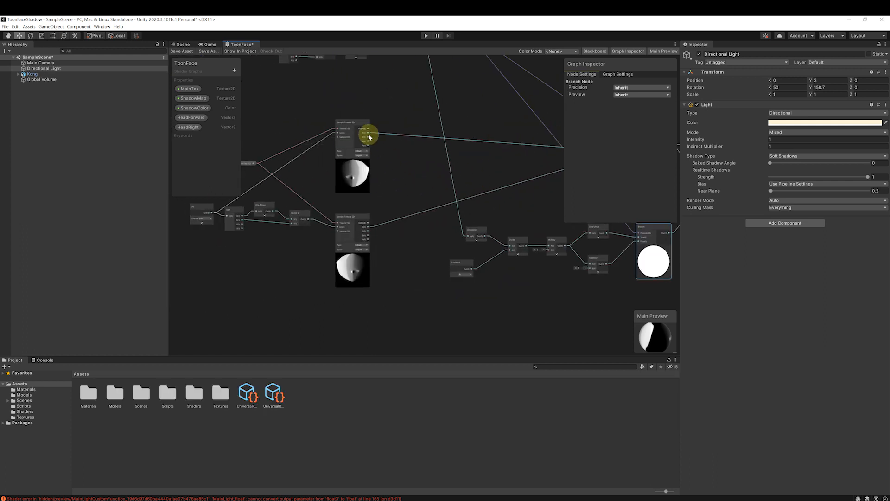
{"action": "scroll", "coordinate": [370, 138], "scroll_direction": "up", "scroll_amount": 2}
{"action": "scroll", "coordinate": [370, 138], "scroll_direction": "up", "scroll_amount": 2}
{"action": "middle_click_drag", "start_coordinate": [363, 161], "coordinate": [190, 171]}
{"action": "middle_click_drag", "start_coordinate": [449, 201], "coordinate": [204, 128]}
{"action": "middle_click_drag", "start_coordinate": [514, 172], "coordinate": [469, 201]}
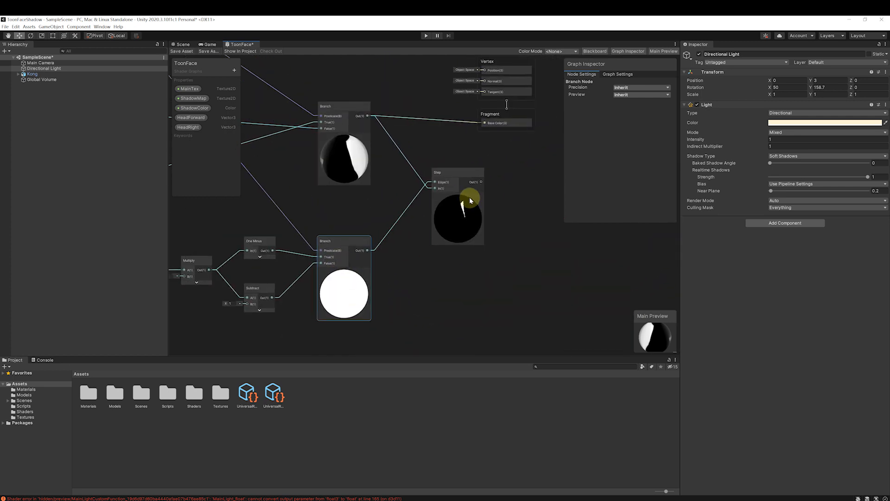
{"action": "left_click_drag", "start_coordinate": [480, 182], "coordinate": [486, 123]}
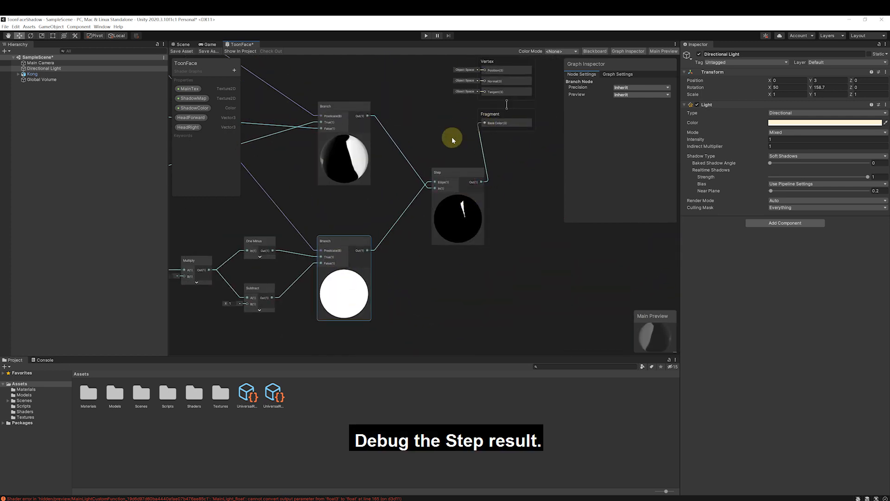
{"action": "middle_click_drag", "start_coordinate": [451, 139], "coordinate": [479, 123]}
{"action": "key", "text": "ctrl+s"}
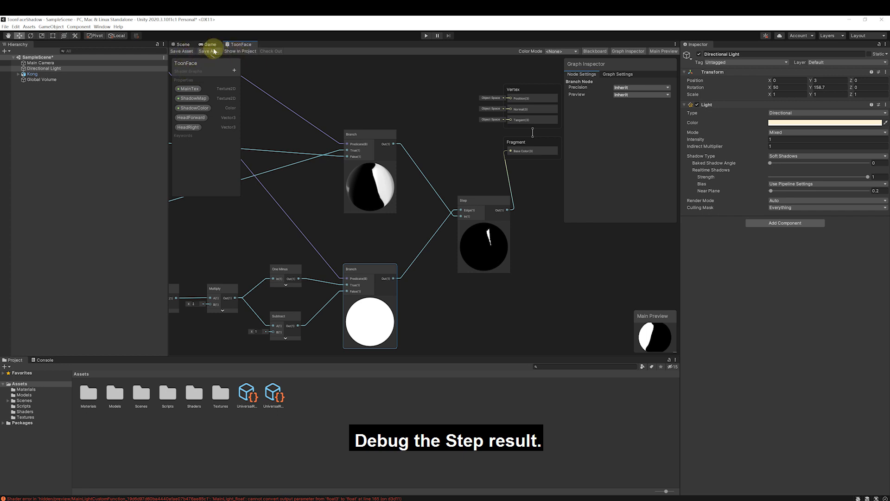
- Check the face shadow in the Game view, setting the Directional Light's Y rotation to 90 and sweeping it to about 139.7
{"action": "left_click", "coordinate": [210, 45]}
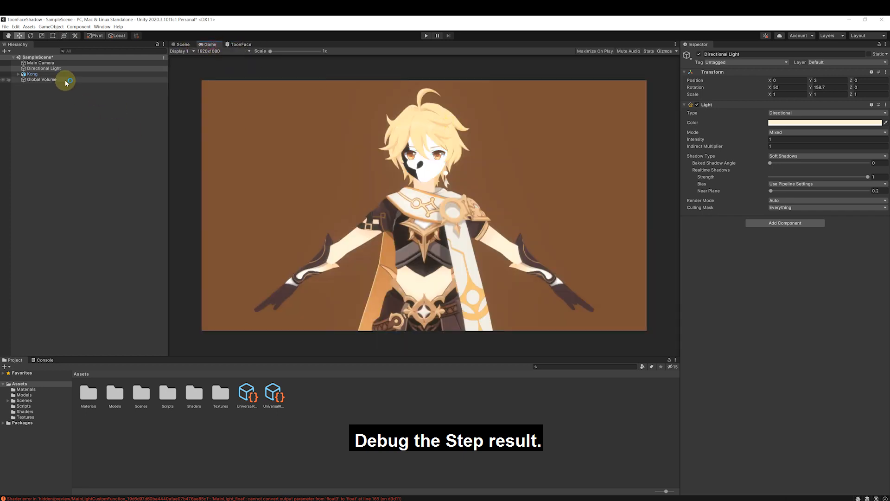
{"action": "left_click", "coordinate": [832, 87]}
{"action": "type", "text": "90"}
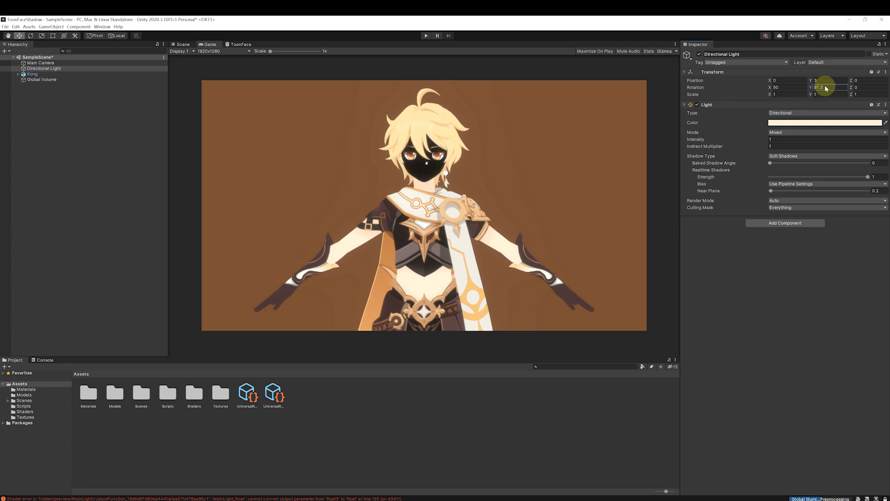
{"action": "left_click_drag", "start_coordinate": [826, 88], "coordinate": [840, 89]}
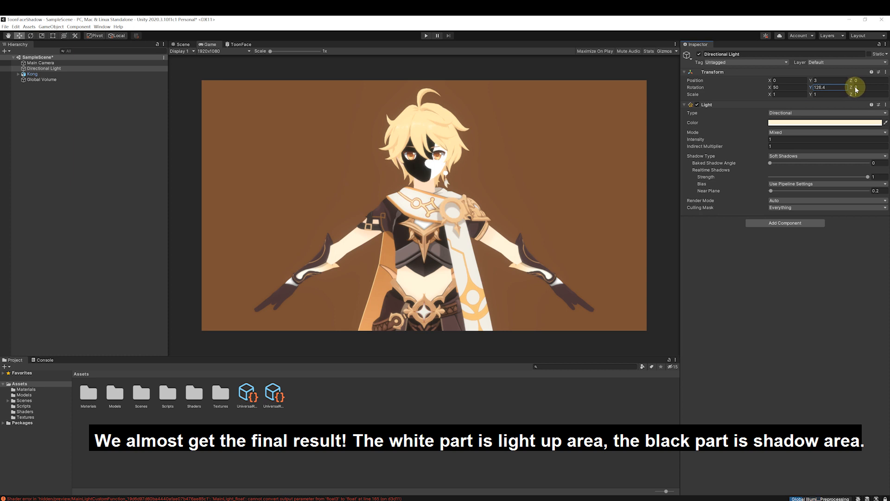
{"action": "mouse_move", "coordinate": [867, 89]}
{"action": "left_mouse_down"}
{"action": "mouse_move", "coordinate": [876, 90]}
{"action": "mouse_move", "coordinate": [7, 88]}
{"action": "mouse_move", "coordinate": [868, 92]}
{"action": "mouse_move", "coordinate": [744, 98]}
{"action": "mouse_move", "coordinate": [839, 90]}
{"action": "mouse_move", "coordinate": [877, 99]}
{"action": "mouse_move", "coordinate": [6, 100]}
{"action": "mouse_move", "coordinate": [877, 100]}
{"action": "left_mouse_up"}
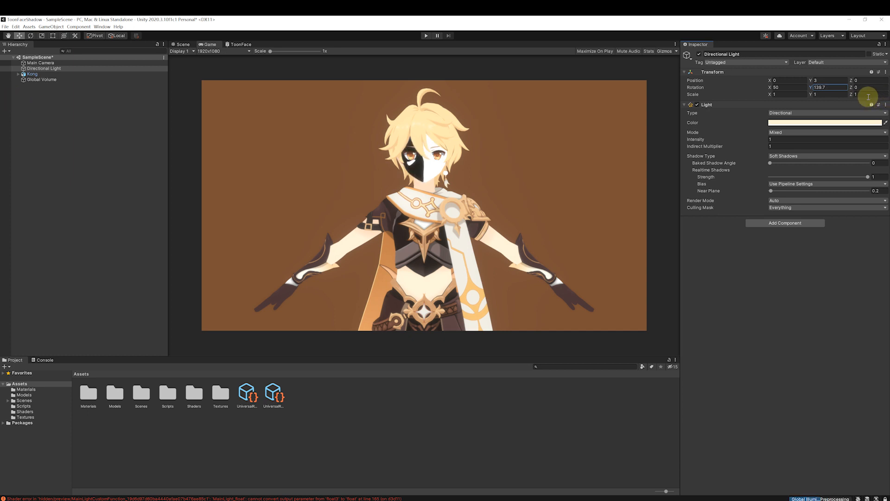
- Return to the ToonFace graph and move the Vertex and Fragment stack farther right of the Step node
{"action": "left_click", "coordinate": [240, 44]}
{"action": "middle_click_drag", "start_coordinate": [433, 178], "coordinate": [362, 198]}
{"action": "left_click_drag", "start_coordinate": [380, 87], "coordinate": [496, 180]}
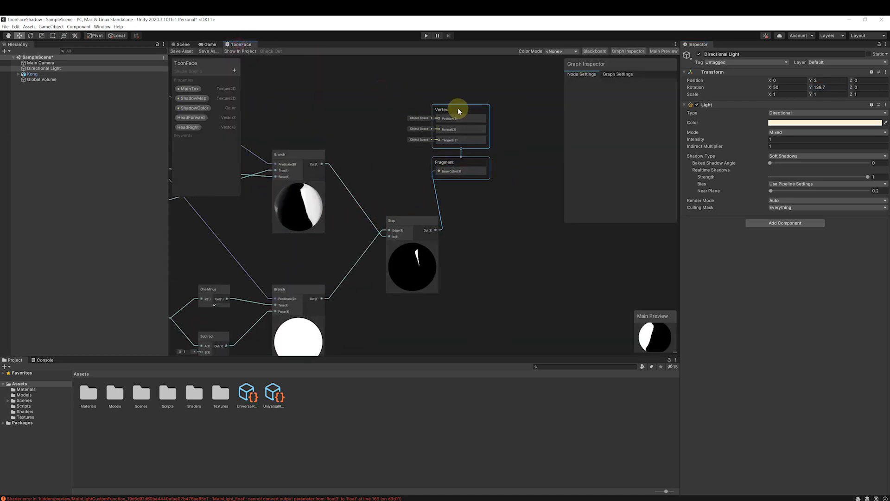
{"action": "left_click_drag", "start_coordinate": [460, 112], "coordinate": [538, 158]}
{"action": "scroll", "coordinate": [436, 189], "scroll_direction": "down", "scroll_amount": 3}
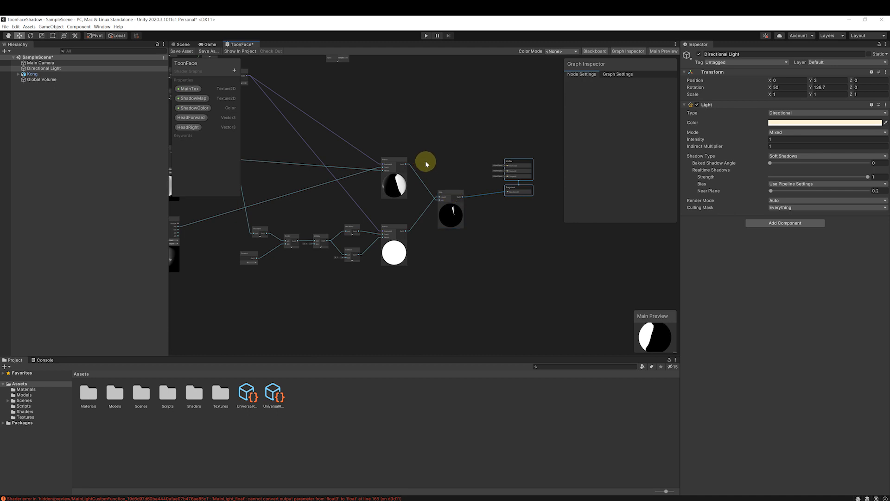
- Examine the HeadForward node chain in the graph and the character's head from the front and back in the Scene view
{"action": "middle_click_drag", "start_coordinate": [425, 161], "coordinate": [455, 199]}
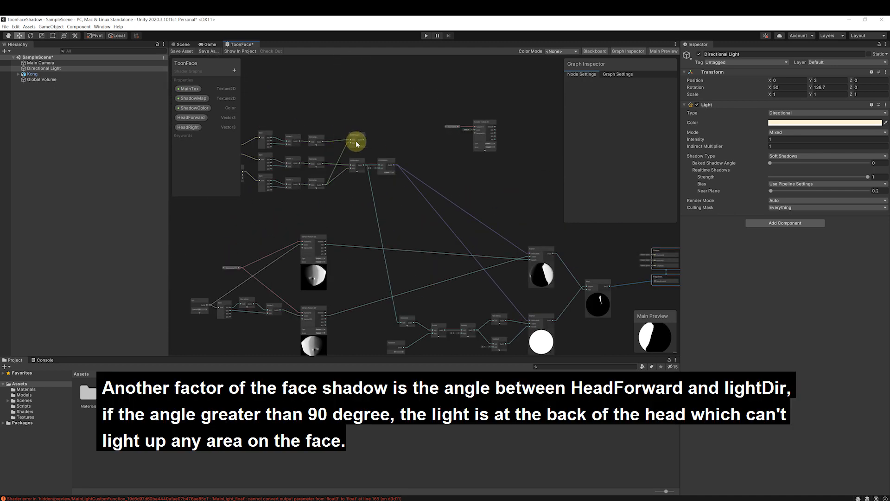
{"action": "middle_click_drag", "start_coordinate": [355, 141], "coordinate": [422, 157]}
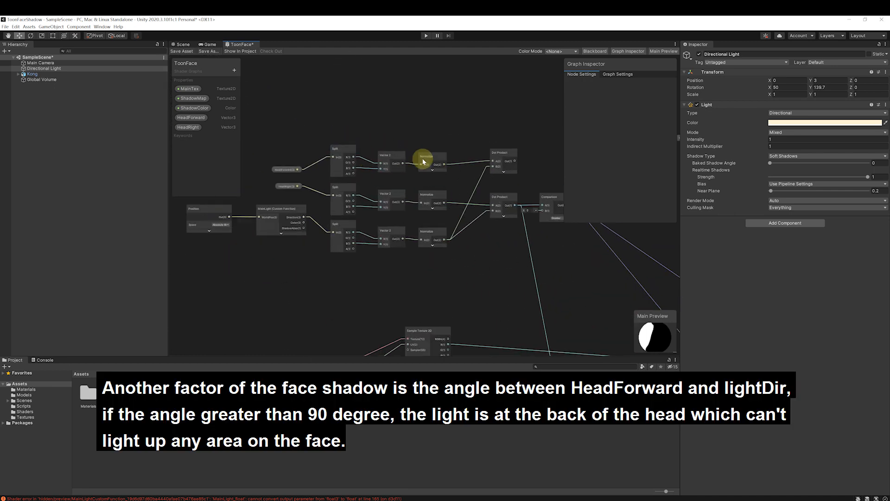
{"action": "scroll", "coordinate": [346, 166], "scroll_direction": "up", "scroll_amount": 3}
{"action": "left_click", "coordinate": [338, 162]}
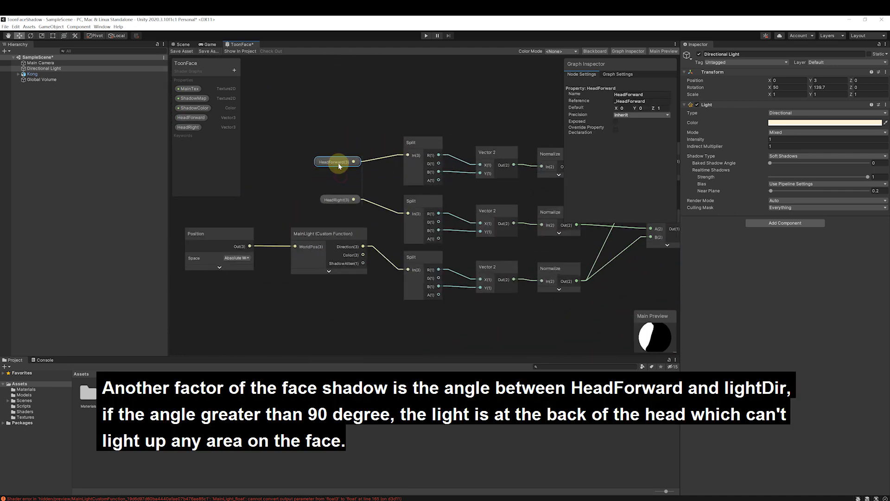
{"action": "scroll", "coordinate": [327, 168], "scroll_direction": "down", "scroll_amount": 2}
{"action": "left_click", "coordinate": [210, 44]}
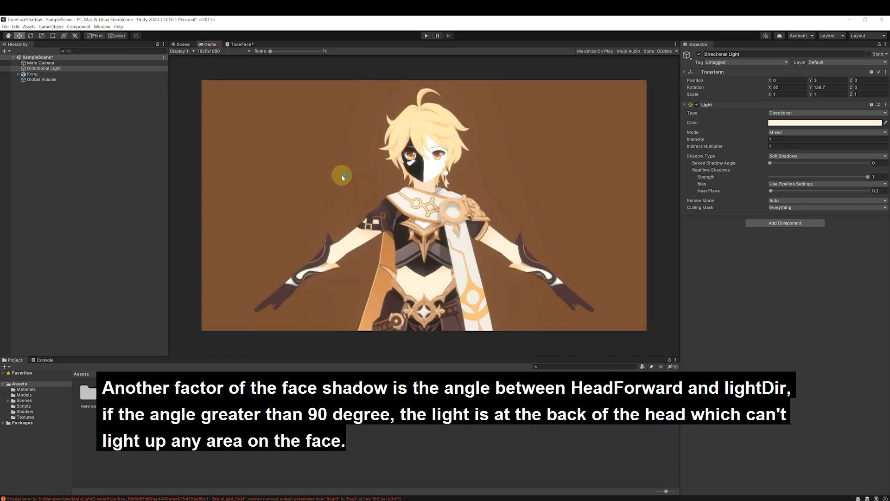
{"action": "left_click", "coordinate": [180, 44]}
{"action": "middle_click_drag", "start_coordinate": [303, 177], "coordinate": [362, 182]}
{"action": "scroll", "coordinate": [325, 128], "scroll_direction": "up", "scroll_amount": 5}
{"action": "scroll", "coordinate": [381, 200], "scroll_direction": "down", "scroll_amount": 4}
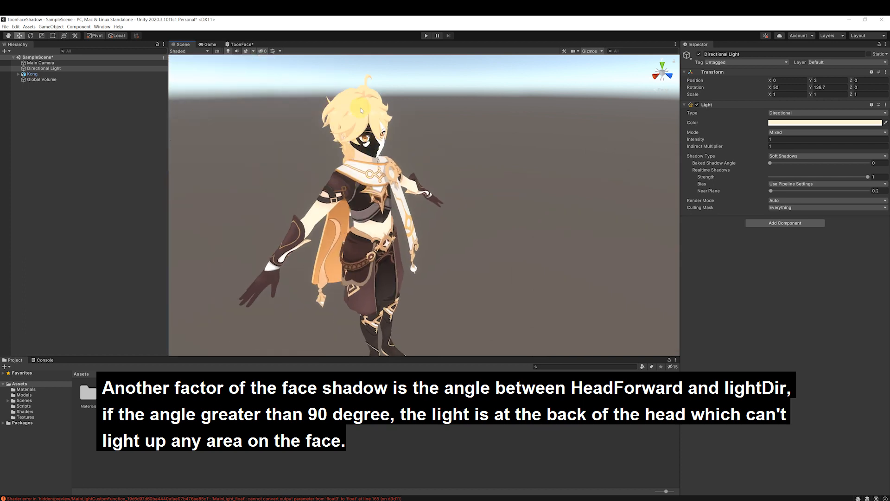
{"action": "left_click_drag", "start_coordinate": [304, 98], "coordinate": [404, 98], "text": "alt"}
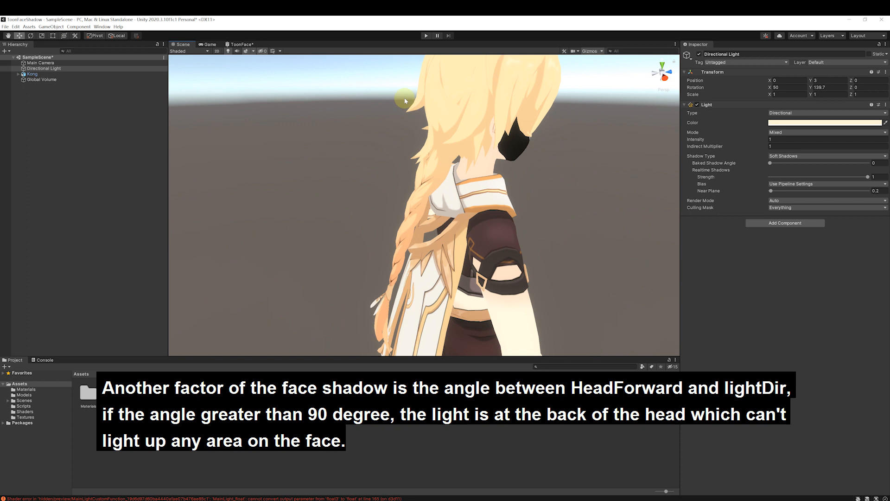
- In the ToonFace graph, feed the HeadForward Dot Product into the In port of a new Step node with Edge 0 and collapse its preview
{"action": "left_click", "coordinate": [239, 44]}
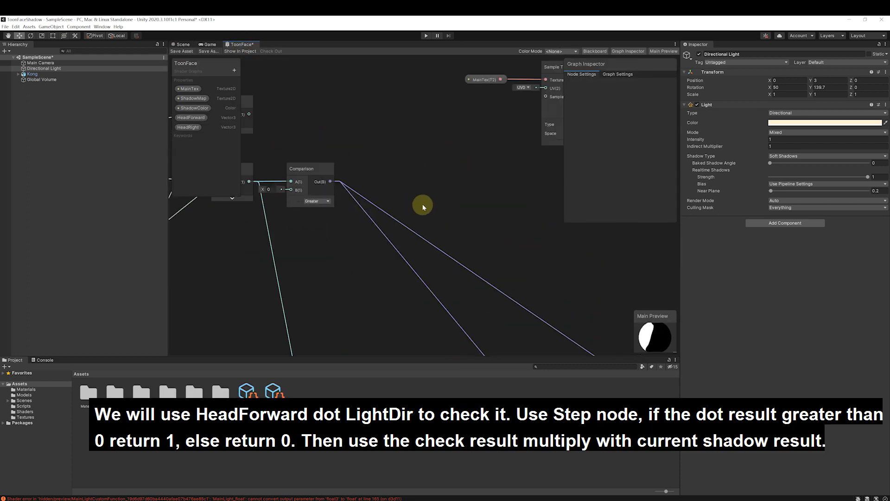
{"action": "middle_click_drag", "start_coordinate": [422, 204], "coordinate": [348, 154]}
{"action": "scroll", "coordinate": [349, 155], "scroll_direction": "down", "scroll_amount": 5}
{"action": "middle_click_drag", "start_coordinate": [242, 109], "coordinate": [378, 161]}
{"action": "scroll", "coordinate": [374, 160], "scroll_direction": "up", "scroll_amount": 5}
{"action": "scroll", "coordinate": [400, 186], "scroll_direction": "up", "scroll_amount": 4}
{"action": "middle_click_drag", "start_coordinate": [432, 177], "coordinate": [336, 145]}
{"action": "left_click_drag", "start_coordinate": [319, 150], "coordinate": [387, 144]}
{"action": "type", "text": "step"}
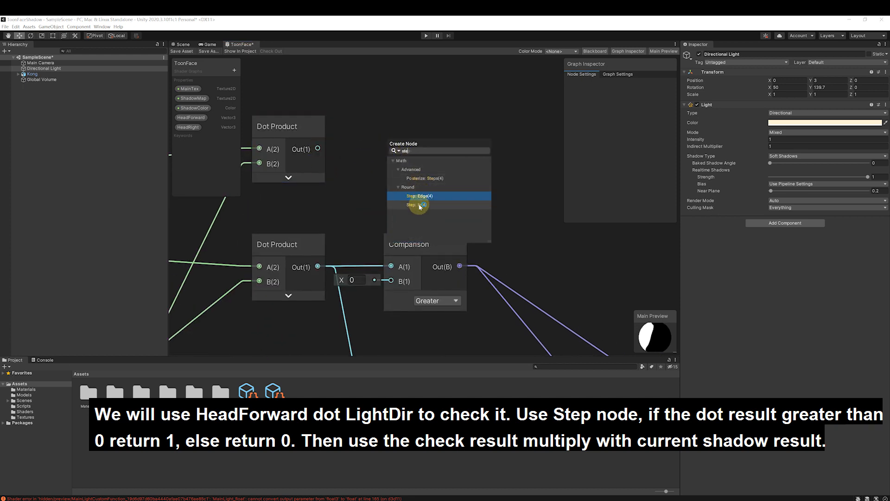
{"action": "left_click", "coordinate": [419, 205]}
{"action": "left_click", "coordinate": [457, 163]}
{"action": "left_click", "coordinate": [376, 130]}
{"action": "scroll", "coordinate": [366, 144], "scroll_direction": "down", "scroll_amount": 1}
{"action": "scroll", "coordinate": [348, 142], "scroll_direction": "down", "scroll_amount": 1}
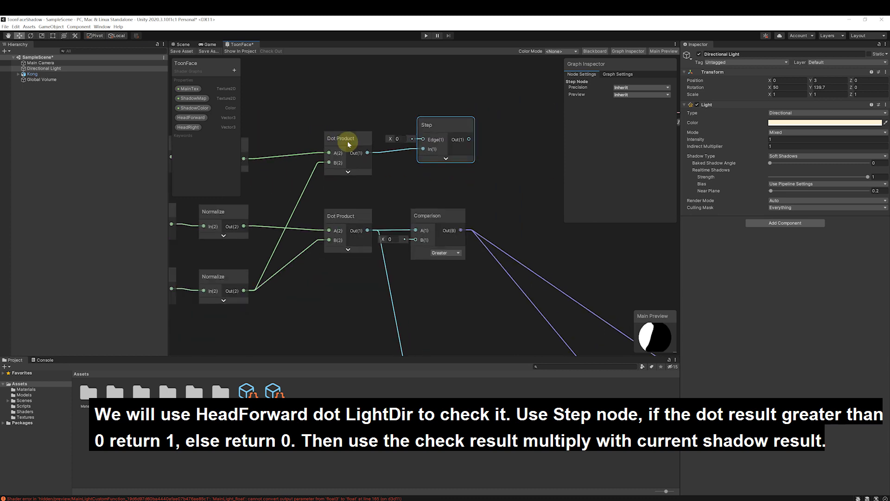
{"action": "scroll", "coordinate": [248, 146], "scroll_direction": "down", "scroll_amount": 1}
- Add a Multiply node taking the HeadForward Step as A and the shadow Step as B, connect it to Base Color and save the graph
{"action": "middle_click_drag", "start_coordinate": [341, 173], "coordinate": [234, 183]}
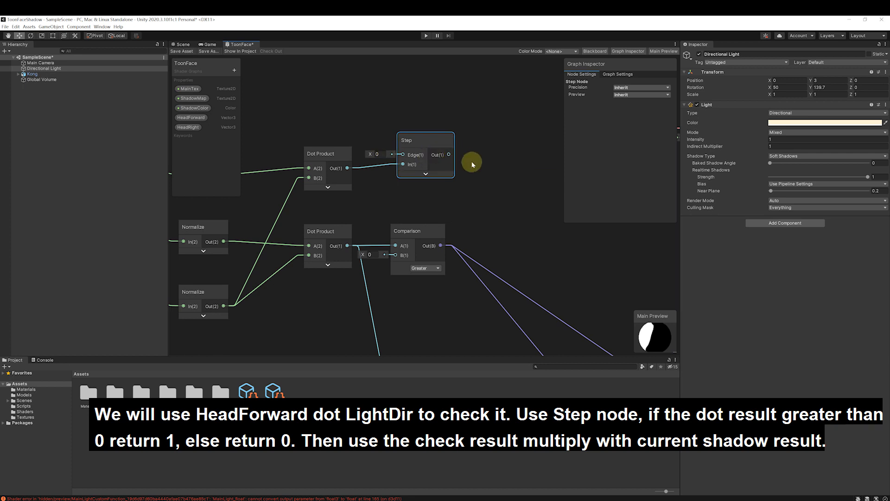
{"action": "middle_click_drag", "start_coordinate": [473, 159], "coordinate": [354, 134]}
{"action": "left_click_drag", "start_coordinate": [523, 195], "coordinate": [463, 198]}
{"action": "left_click_drag", "start_coordinate": [323, 214], "coordinate": [355, 180]}
{"action": "type", "text": "mul"}
{"action": "key", "text": "Return"}
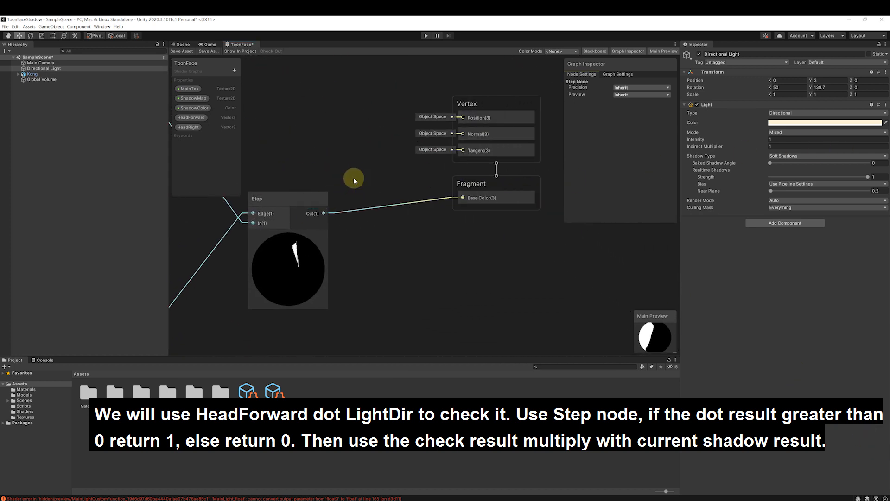
{"action": "left_click", "coordinate": [325, 214]}
{"action": "left_click_drag", "start_coordinate": [423, 185], "coordinate": [463, 198]}
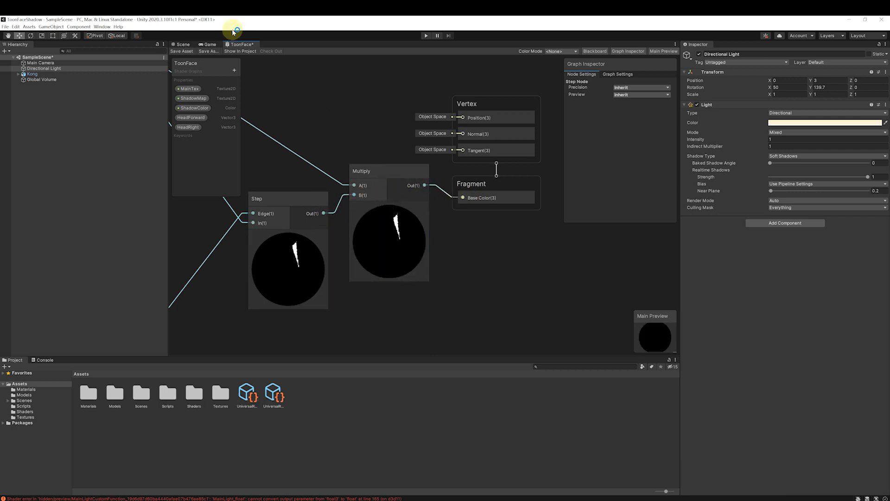
- Check the face in the Game view while sweeping the Directional Light's Y rotation past 270 and back to about 203.9
{"action": "left_click", "coordinate": [212, 44]}
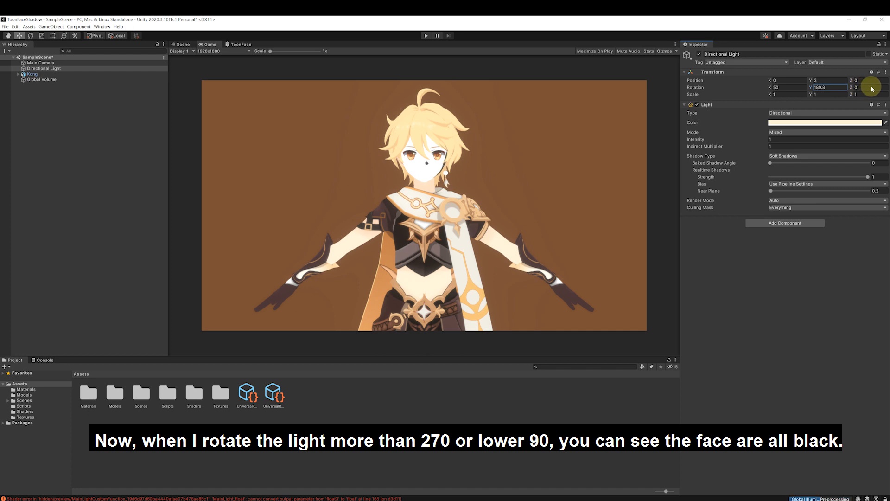
{"action": "left_click_drag", "start_coordinate": [886, 88], "coordinate": [46, 89]}
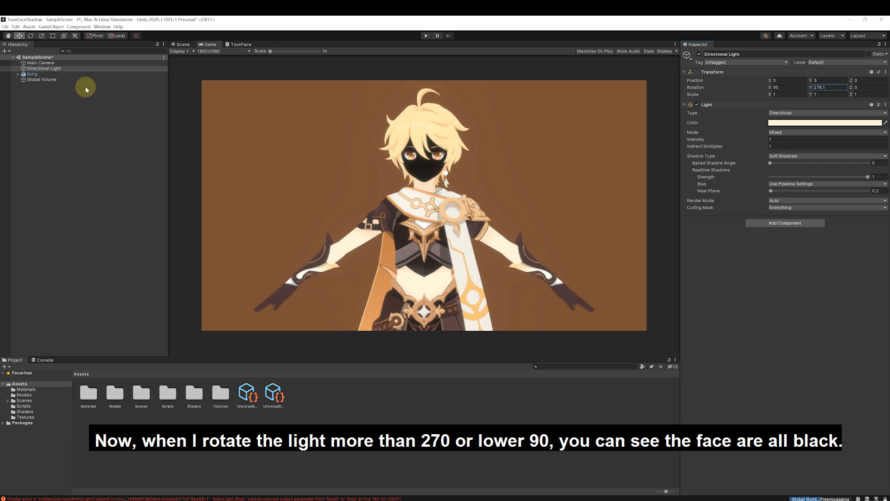
{"action": "left_click_drag", "start_coordinate": [50, 90], "coordinate": [106, 88]}
{"action": "left_click_drag", "start_coordinate": [183, 93], "coordinate": [681, 19]}
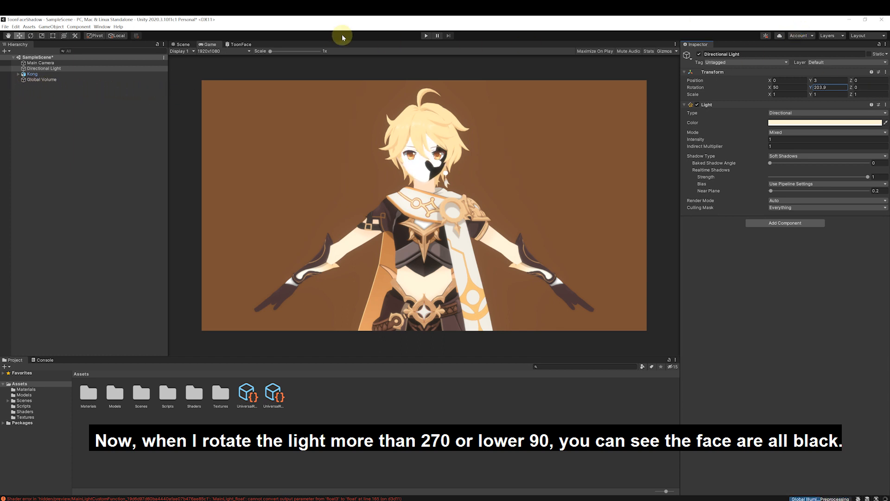
- Return to the ToonFace graph and move the Vertex and Fragment stack farther right of the shadow Multiply node
{"action": "left_click", "coordinate": [247, 44]}
{"action": "scroll", "coordinate": [386, 185], "scroll_direction": "down", "scroll_amount": 8}
{"action": "middle_click_drag", "start_coordinate": [439, 190], "coordinate": [379, 140]}
{"action": "middle_click_drag", "start_coordinate": [556, 236], "coordinate": [493, 193]}
{"action": "scroll", "coordinate": [493, 194], "scroll_direction": "up", "scroll_amount": 5}
{"action": "middle_click_drag", "start_coordinate": [502, 259], "coordinate": [430, 218]}
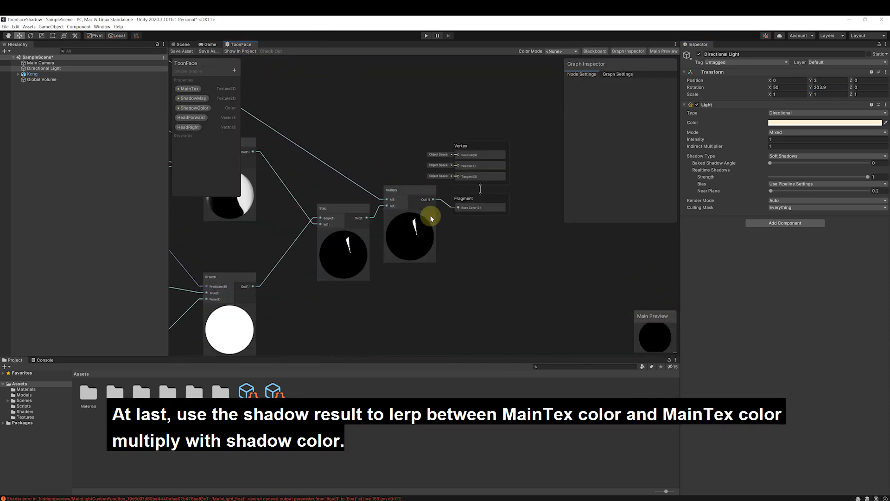
{"action": "left_click_drag", "start_coordinate": [449, 111], "coordinate": [528, 250]}
{"action": "left_click_drag", "start_coordinate": [482, 146], "coordinate": [600, 149]}
- Move the MainTex property and its Sample Texture 2D node together to the empty area above the shadow Multiply node
{"action": "scroll", "coordinate": [466, 154], "scroll_direction": "down", "scroll_amount": 5}
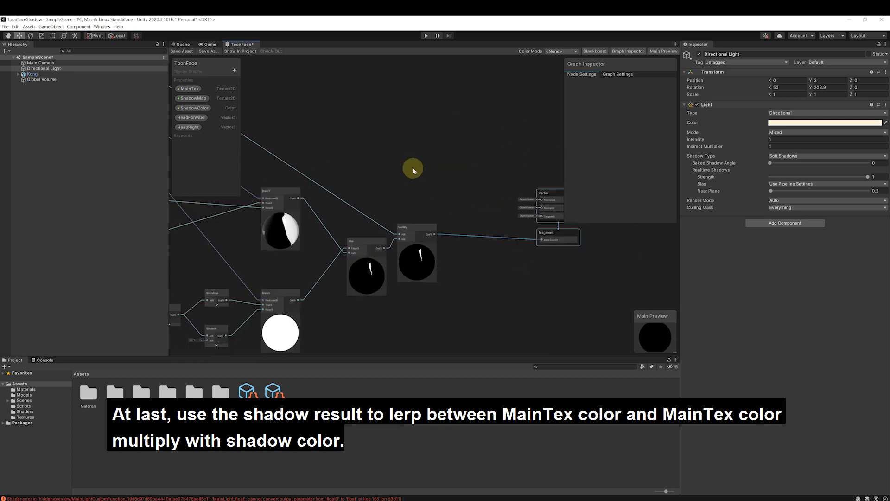
{"action": "scroll", "coordinate": [354, 149], "scroll_direction": "up", "scroll_amount": 2}
{"action": "left_click_drag", "start_coordinate": [328, 115], "coordinate": [463, 190]}
{"action": "scroll", "coordinate": [395, 146], "scroll_direction": "up", "scroll_amount": 3}
{"action": "left_click_drag", "start_coordinate": [423, 136], "coordinate": [627, 264]}
{"action": "middle_click_drag", "start_coordinate": [566, 287], "coordinate": [298, 85]}
{"action": "middle_click_drag", "start_coordinate": [436, 171], "coordinate": [408, 190]}
{"action": "left_click_drag", "start_coordinate": [324, 82], "coordinate": [474, 141]}
{"action": "middle_click_drag", "start_coordinate": [459, 227], "coordinate": [421, 174]}
{"action": "left_click_drag", "start_coordinate": [329, 184], "coordinate": [492, 65]}
{"action": "left_click_drag", "start_coordinate": [430, 87], "coordinate": [416, 69]}
{"action": "middle_click_drag", "start_coordinate": [491, 124], "coordinate": [463, 138]}
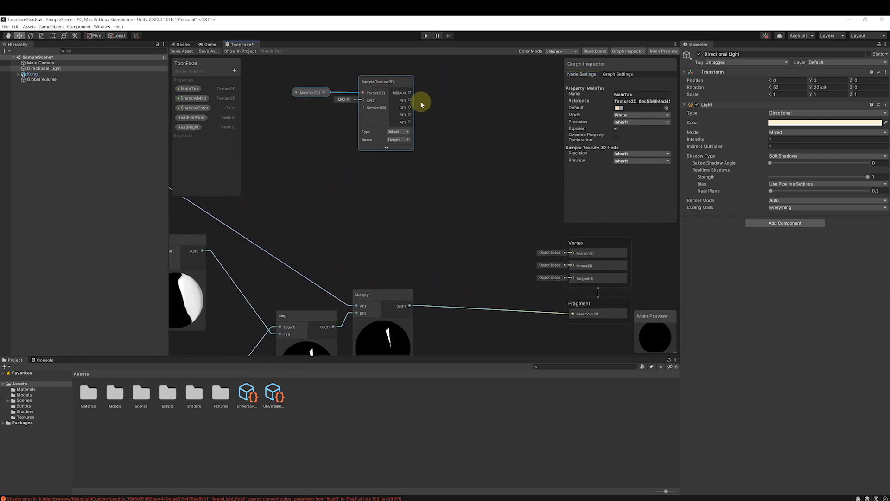
- Add a Multiply node with the MainTex sample RGBA as A and the ShadowColor property as B, and place it just beside them
{"action": "left_click_drag", "start_coordinate": [410, 93], "coordinate": [465, 142]}
{"action": "type", "text": "mult"}
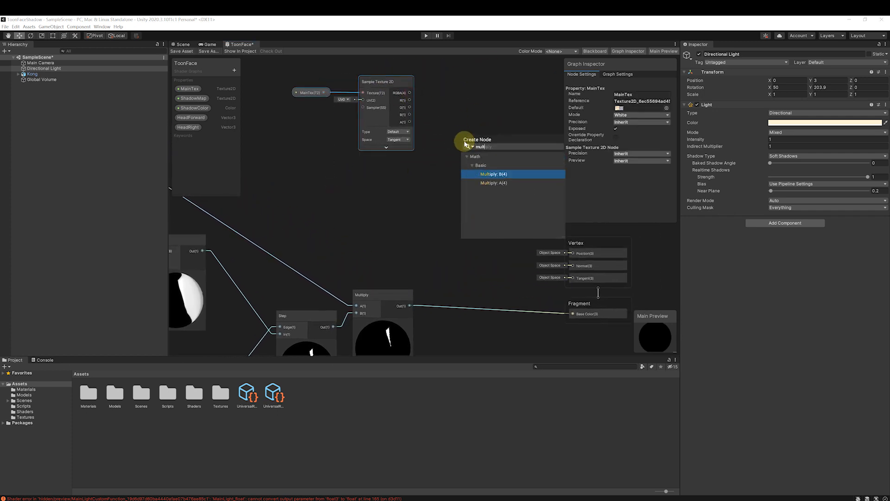
{"action": "type", "text": "i"}
{"action": "key", "text": "Return"}
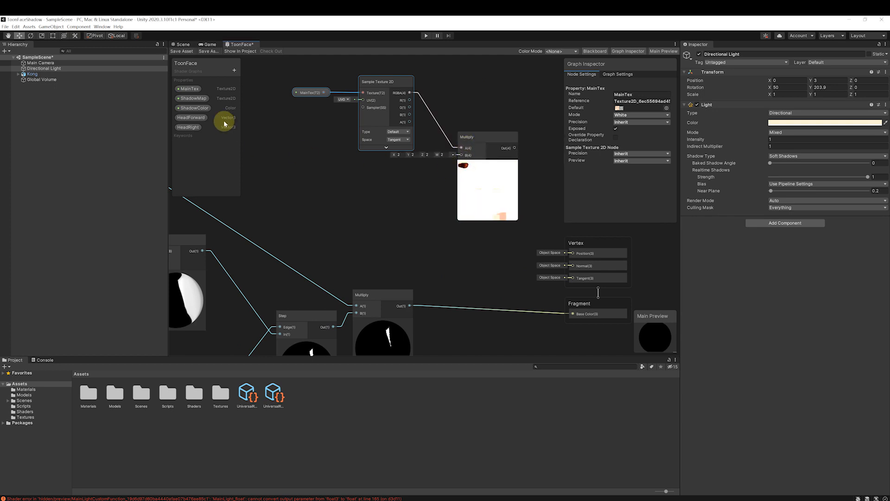
{"action": "left_click_drag", "start_coordinate": [198, 113], "coordinate": [469, 161]}
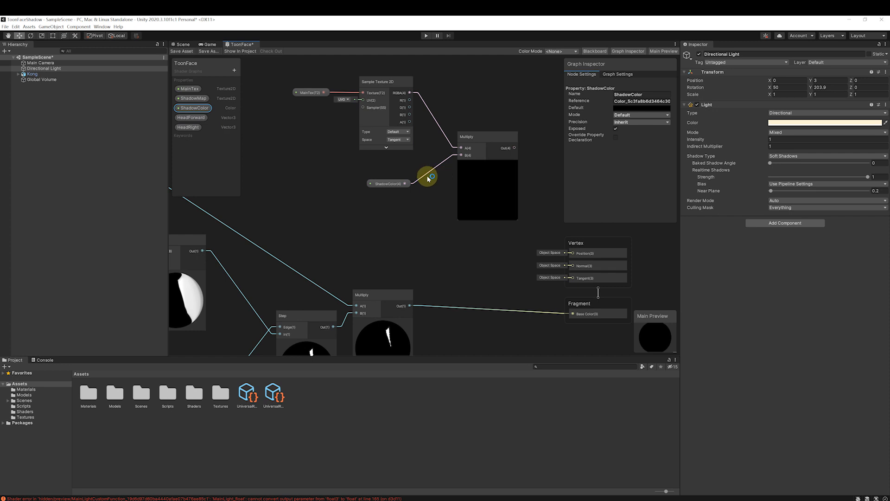
{"action": "middle_click_drag", "start_coordinate": [427, 179], "coordinate": [409, 181]}
{"action": "left_click_drag", "start_coordinate": [460, 145], "coordinate": [446, 148]}
{"action": "middle_click_drag", "start_coordinate": [399, 250], "coordinate": [402, 235]}
{"action": "left_click", "coordinate": [485, 140]}
{"action": "mouse_move", "coordinate": [459, 140]}
{"action": "left_mouse_down"}
{"action": "mouse_move", "coordinate": [455, 133]}
{"action": "mouse_move", "coordinate": [453, 149]}
{"action": "left_mouse_up"}
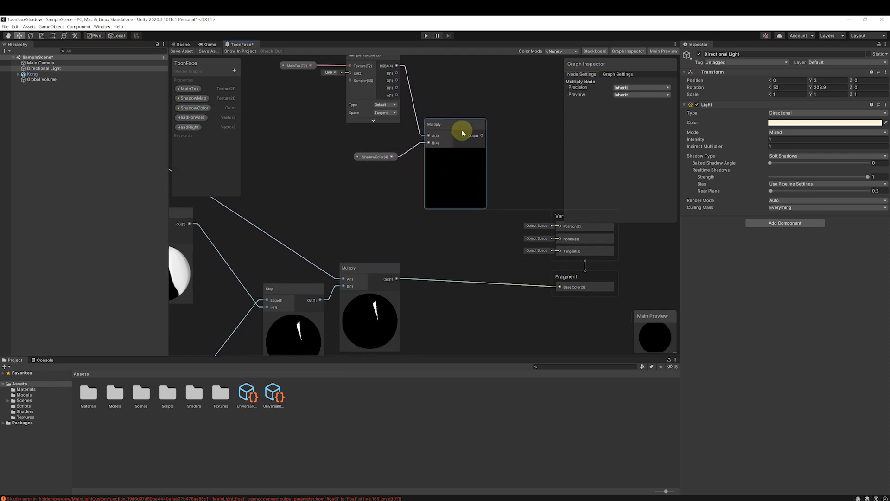
- Add a Lerp node fed at T by the shadow Multiply output, and place it between the Multiply nodes and the Vertex stack
{"action": "left_click_drag", "start_coordinate": [398, 279], "coordinate": [509, 201]}
{"action": "type", "text": "lerp"}
{"action": "key", "text": "Return"}
{"action": "middle_click_drag", "start_coordinate": [449, 227], "coordinate": [305, 233]}
{"action": "left_click_drag", "start_coordinate": [425, 319], "coordinate": [576, 234]}
{"action": "left_click", "coordinate": [519, 205]}
{"action": "left_click_drag", "start_coordinate": [519, 205], "coordinate": [432, 187]}
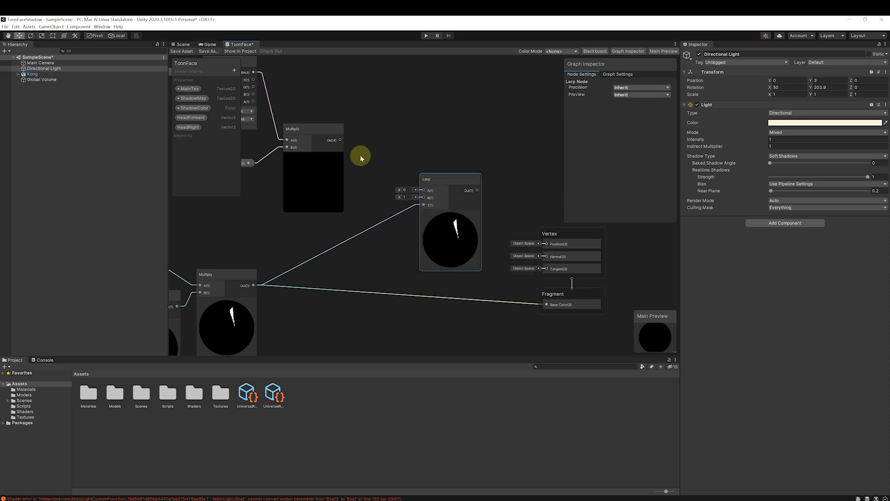
- Connect the MainTex sample RGBA to Lerp A and the ShadowColor Multiply output to Lerp B, then tidy the ShadowColor property's position
{"action": "middle_click_drag", "start_coordinate": [369, 153], "coordinate": [421, 183]}
{"action": "left_click_drag", "start_coordinate": [306, 103], "coordinate": [476, 220]}
{"action": "left_click_drag", "start_coordinate": [394, 171], "coordinate": [360, 188]}
{"action": "left_click", "coordinate": [288, 197]}
{"action": "left_click_drag", "start_coordinate": [287, 198], "coordinate": [277, 203]}
{"action": "middle_click_drag", "start_coordinate": [360, 159], "coordinate": [427, 109]}
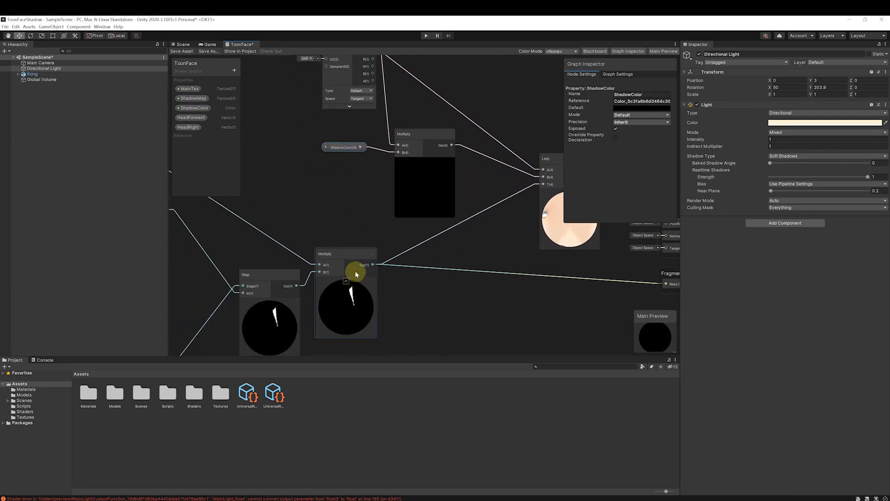
- Insert a One Minus node between the shadow Multiply output and Lerp T, and place it beside the shadow Multiply node
{"action": "middle_click_drag", "start_coordinate": [424, 246], "coordinate": [354, 286]}
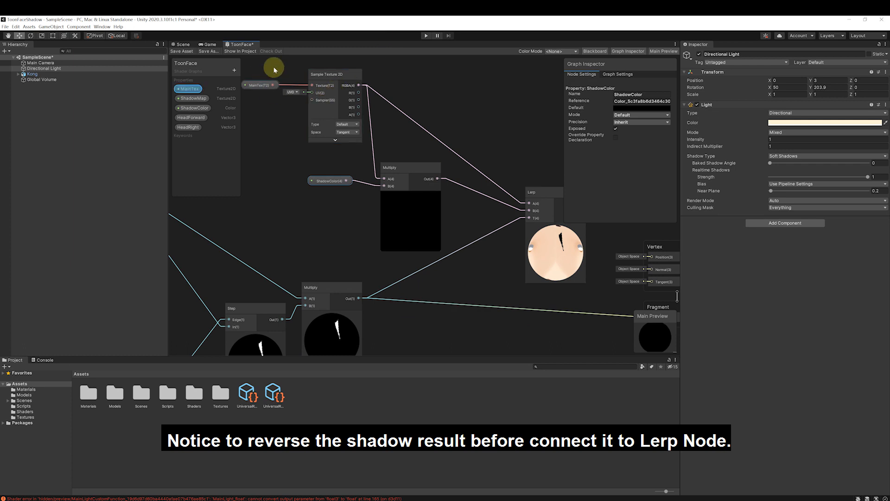
{"action": "middle_click_drag", "start_coordinate": [339, 223], "coordinate": [374, 197]}
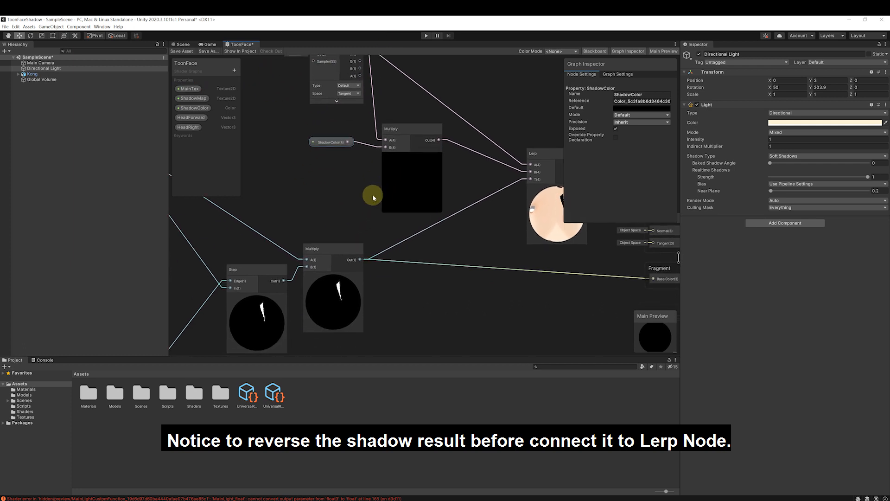
{"action": "middle_click_drag", "start_coordinate": [374, 232], "coordinate": [394, 245]}
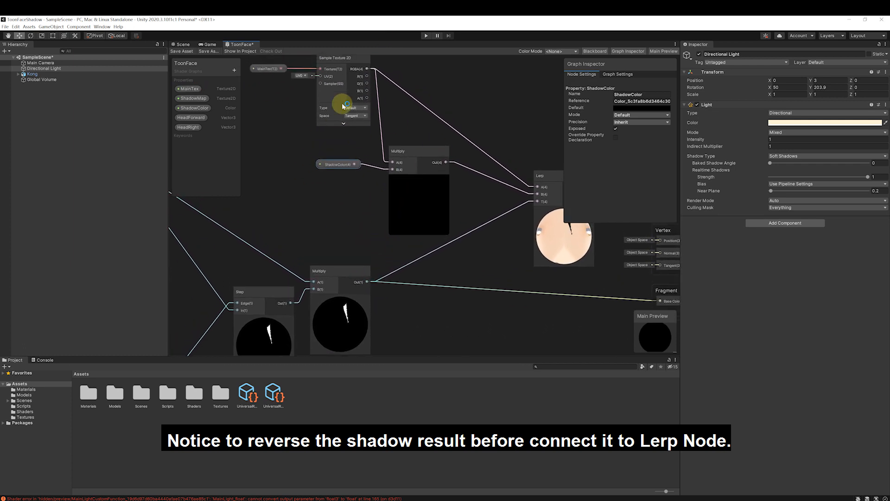
{"action": "middle_click_drag", "start_coordinate": [381, 120], "coordinate": [381, 144]}
{"action": "middle_click_drag", "start_coordinate": [461, 236], "coordinate": [455, 213]}
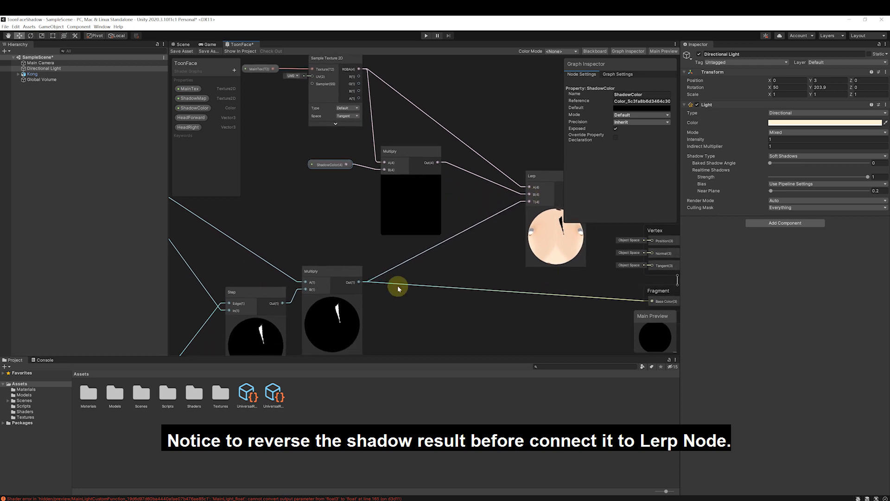
{"action": "left_click_drag", "start_coordinate": [360, 282], "coordinate": [428, 278]}
{"action": "type", "text": "onemi"}
{"action": "key", "text": "Return"}
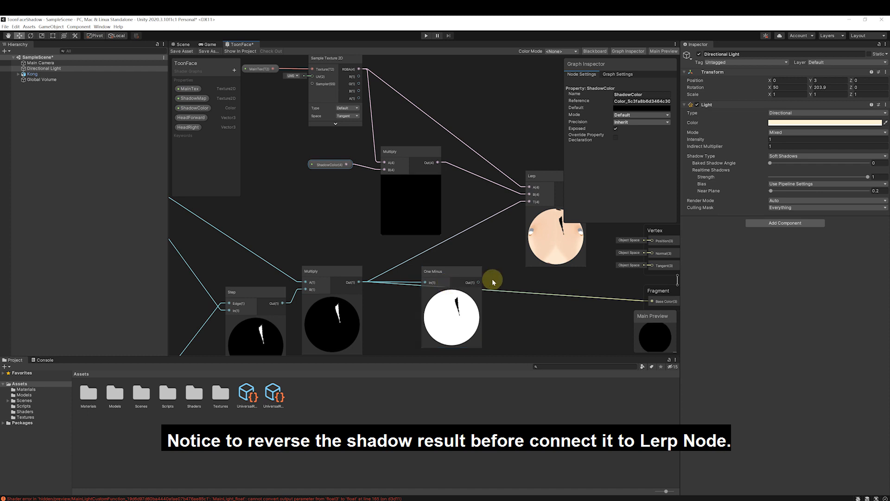
{"action": "left_click_drag", "start_coordinate": [479, 282], "coordinate": [530, 202]}
{"action": "left_click_drag", "start_coordinate": [455, 276], "coordinate": [445, 268]}
{"action": "middle_click_drag", "start_coordinate": [458, 207], "coordinate": [426, 207]}
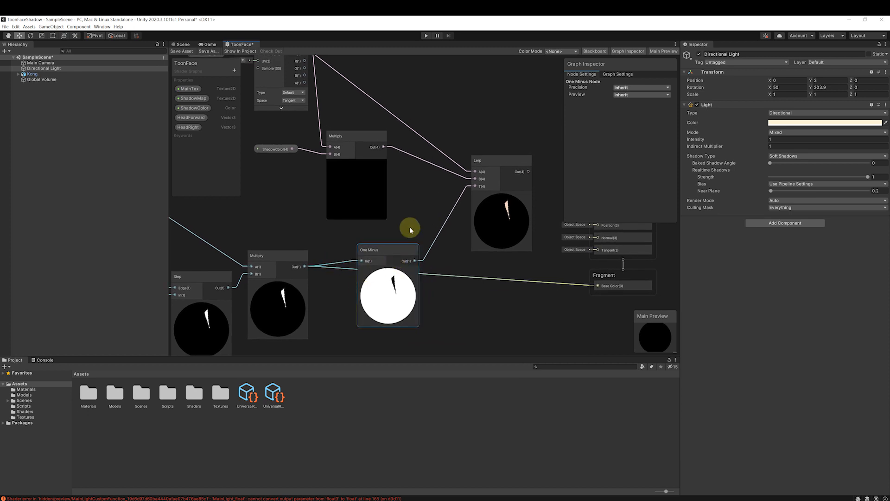
- Narrow the Graph Inspector to uncover the nodes, and connect the Lerp output to the Fragment's Base Color
{"action": "middle_click_drag", "start_coordinate": [301, 264], "coordinate": [384, 265]}
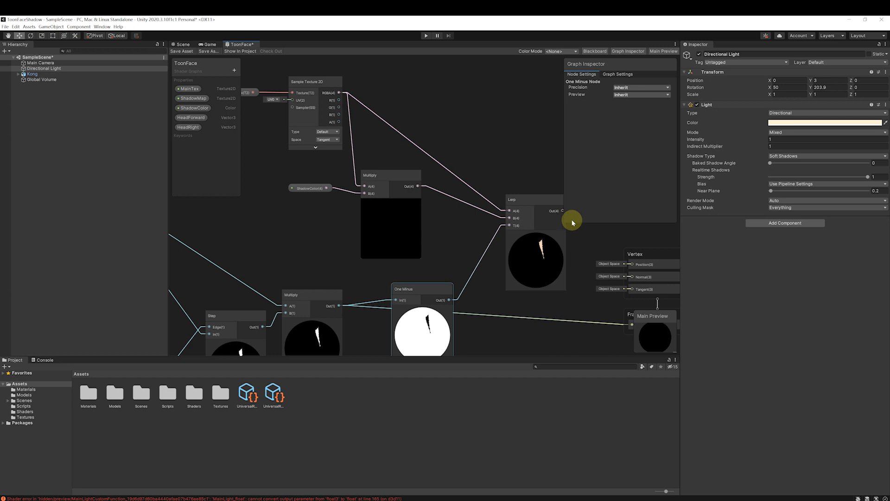
{"action": "left_click_drag", "start_coordinate": [565, 223], "coordinate": [617, 230]}
{"action": "middle_click_drag", "start_coordinate": [455, 246], "coordinate": [452, 212]}
{"action": "left_click_drag", "start_coordinate": [382, 286], "coordinate": [397, 285]}
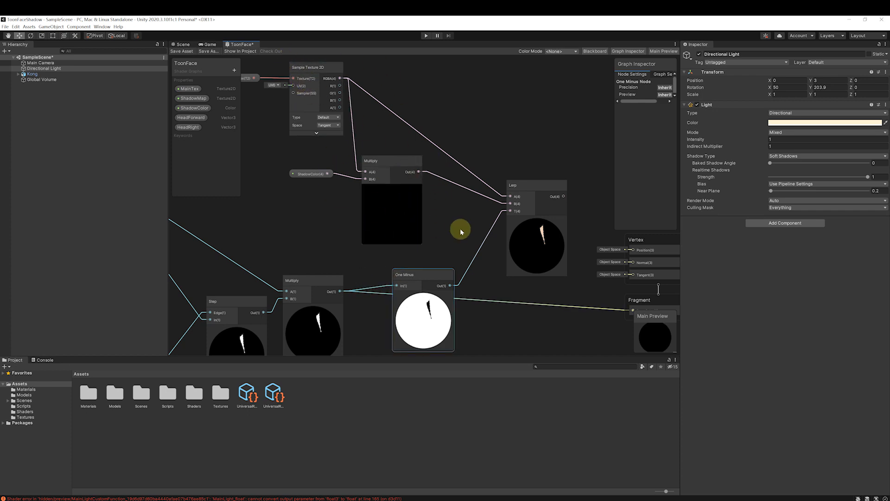
{"action": "middle_click_drag", "start_coordinate": [461, 232], "coordinate": [448, 209]}
{"action": "left_click_drag", "start_coordinate": [491, 144], "coordinate": [560, 257]}
{"action": "middle_click_drag", "start_coordinate": [505, 255], "coordinate": [511, 269]}
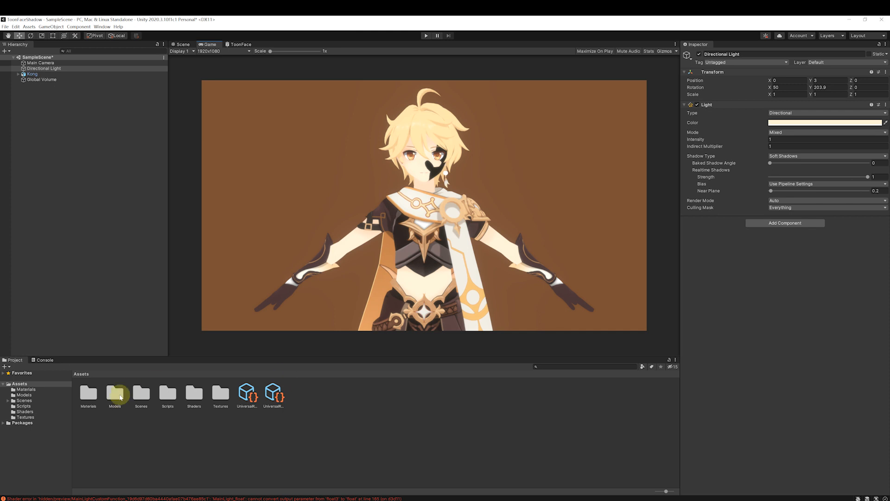
- Set the Face material's ShadowColor to hexadecimal E7DFD9 with an alpha of 1
{"action": "double_click", "coordinate": [89, 393]}
{"action": "left_click", "coordinate": [168, 394]}
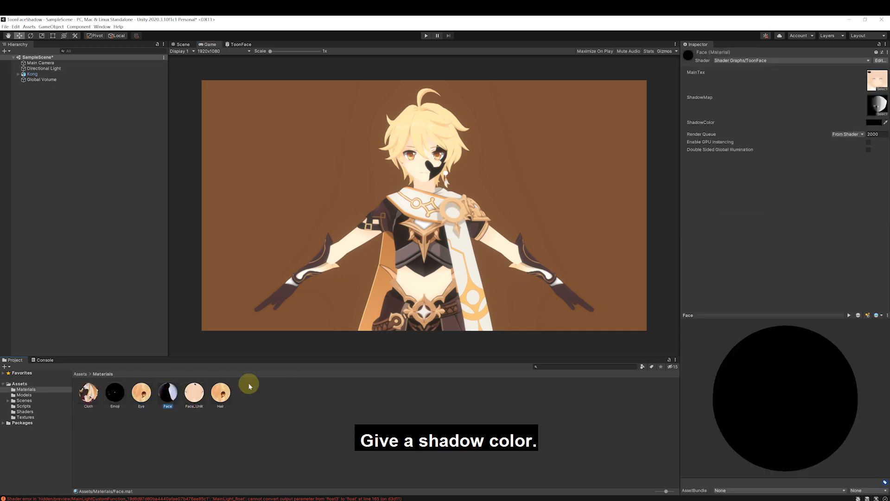
{"action": "left_click", "coordinate": [878, 124]}
{"action": "left_click", "coordinate": [868, 268]}
{"action": "left_click_drag", "start_coordinate": [849, 113], "coordinate": [630, 123]}
{"action": "type", "text": "E7DFD9"}
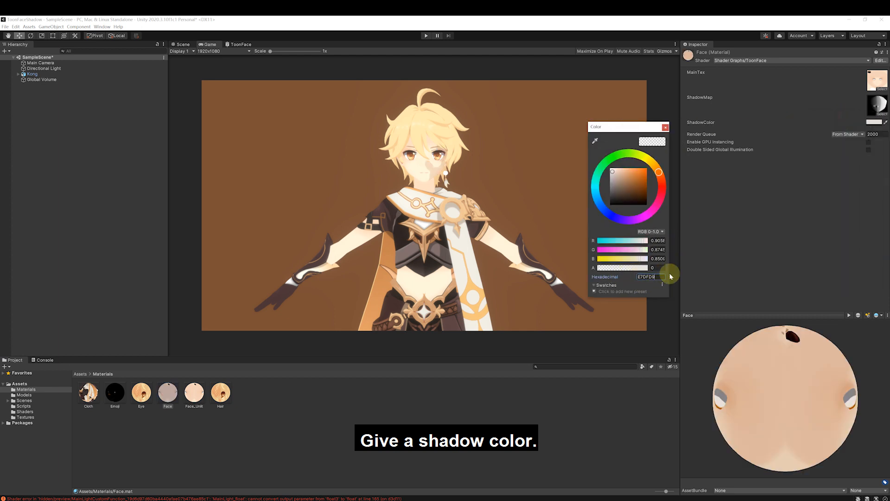
{"action": "left_click_drag", "start_coordinate": [626, 268], "coordinate": [711, 273]}
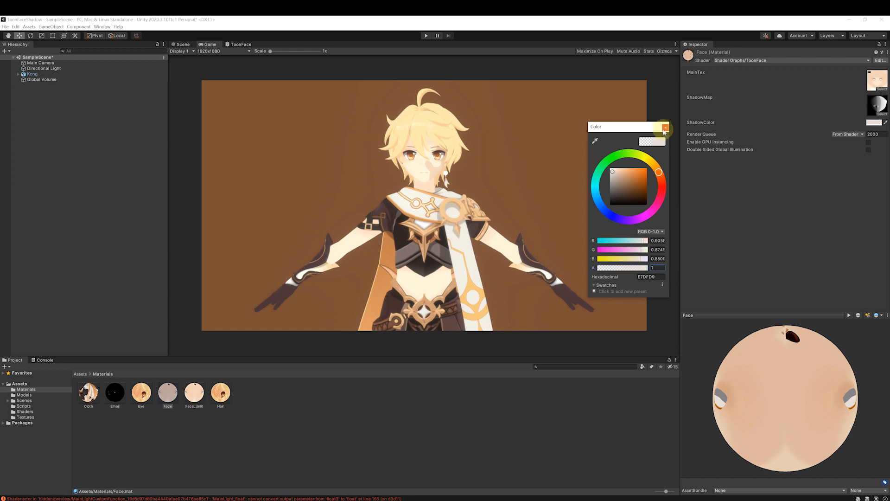
{"action": "left_click", "coordinate": [665, 127]}
- Set the Directional Light's Y rotation to 90 and sweep it past 300 to check the tinted face shadow
{"action": "left_click", "coordinate": [44, 68]}
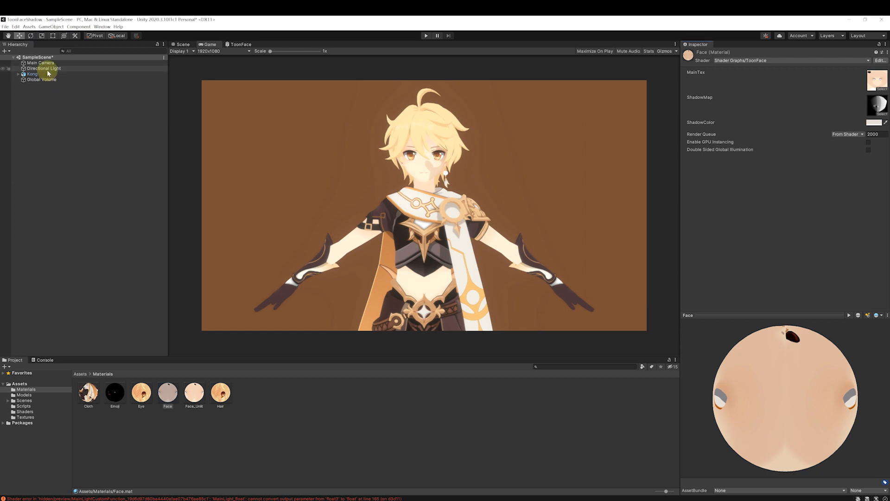
{"action": "left_click", "coordinate": [832, 87]}
{"action": "type", "text": "9"}
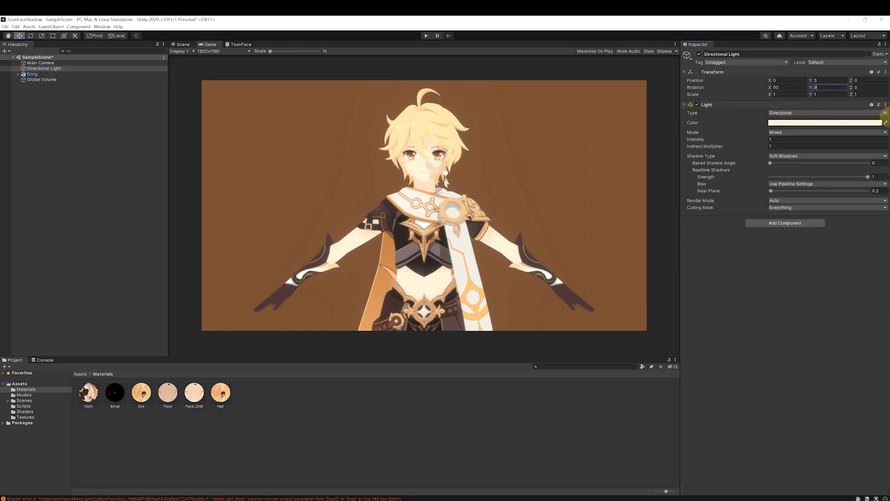
{"action": "type", "text": "0"}
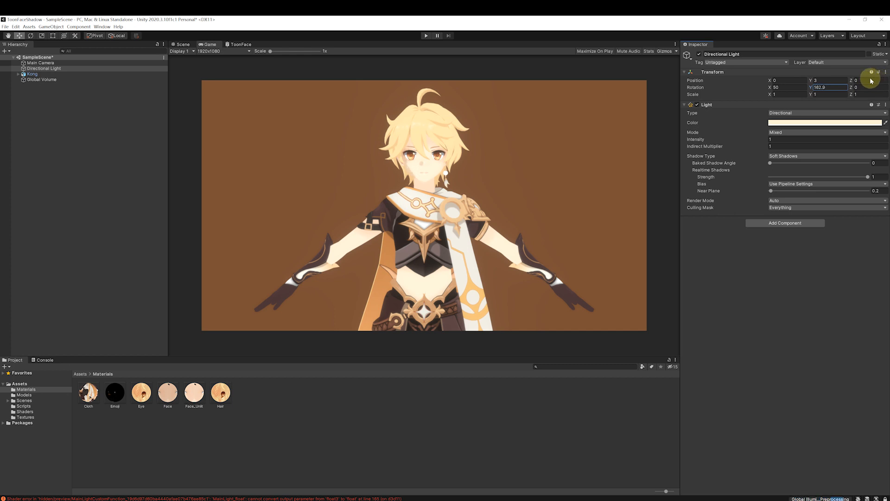
{"action": "left_click_drag", "start_coordinate": [845, 86], "coordinate": [833, 88]}
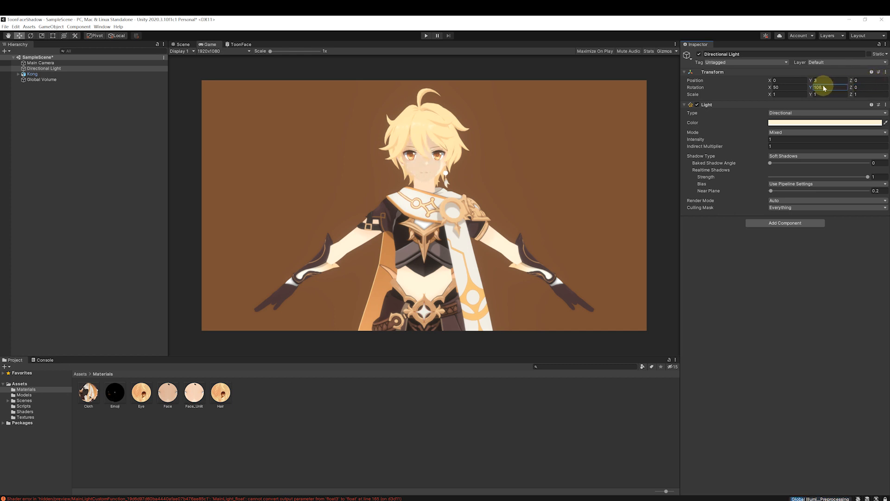
{"action": "left_click_drag", "start_coordinate": [882, 81], "coordinate": [17, 82]}
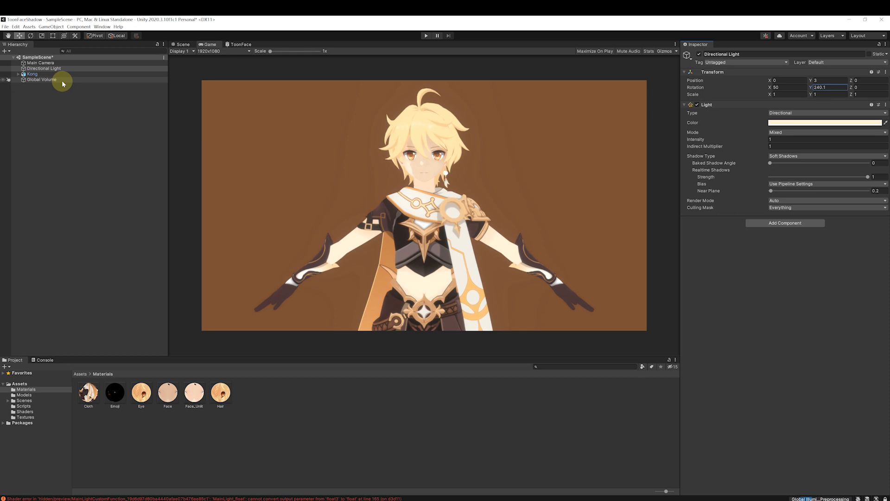
{"action": "left_click_drag", "start_coordinate": [63, 80], "coordinate": [66, 81]}
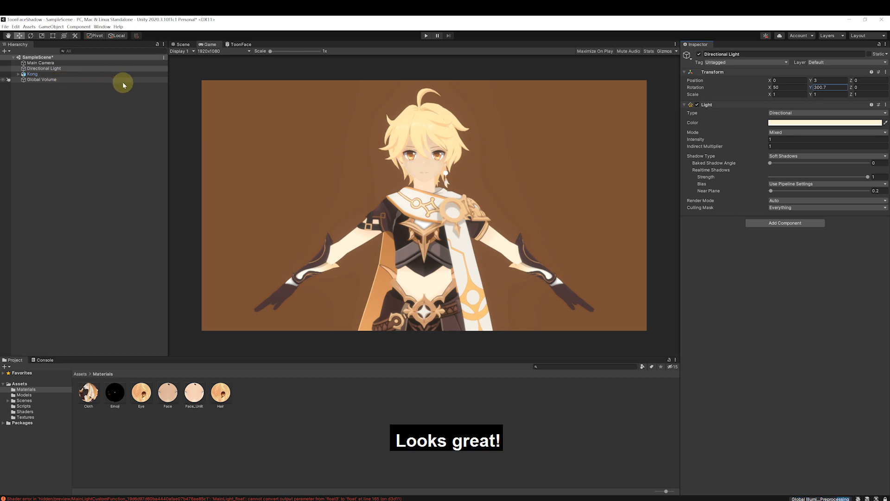
{"action": "mouse_move", "coordinate": [155, 82]}
{"action": "left_mouse_down"}
{"action": "mouse_move", "coordinate": [36, 85]}
{"action": "mouse_move", "coordinate": [885, 87]}
{"action": "mouse_move", "coordinate": [820, 93]}
{"action": "mouse_move", "coordinate": [867, 92]}
{"action": "left_mouse_up"}
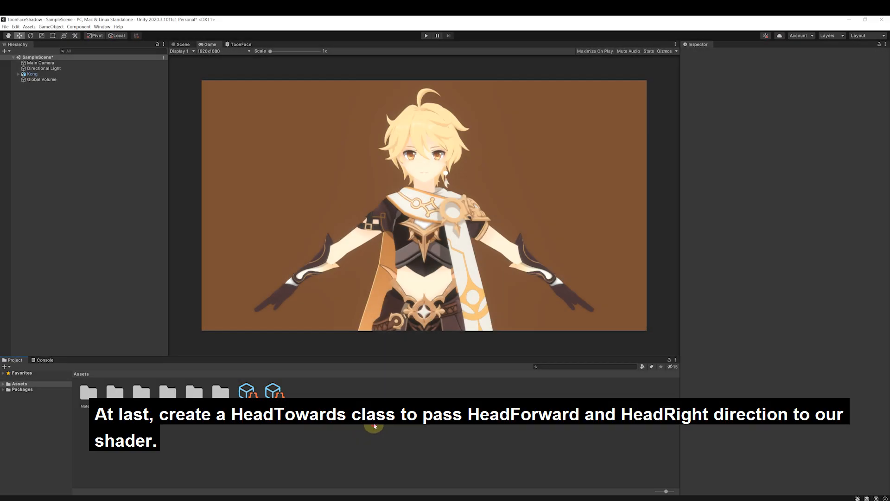
- Open the HeadTowards script from the Scripts folder in Visual Studio
{"action": "left_click", "coordinate": [291, 453]}
{"action": "left_click", "coordinate": [169, 392]}
{"action": "double_click", "coordinate": [169, 393]}
{"action": "left_click", "coordinate": [88, 393]}
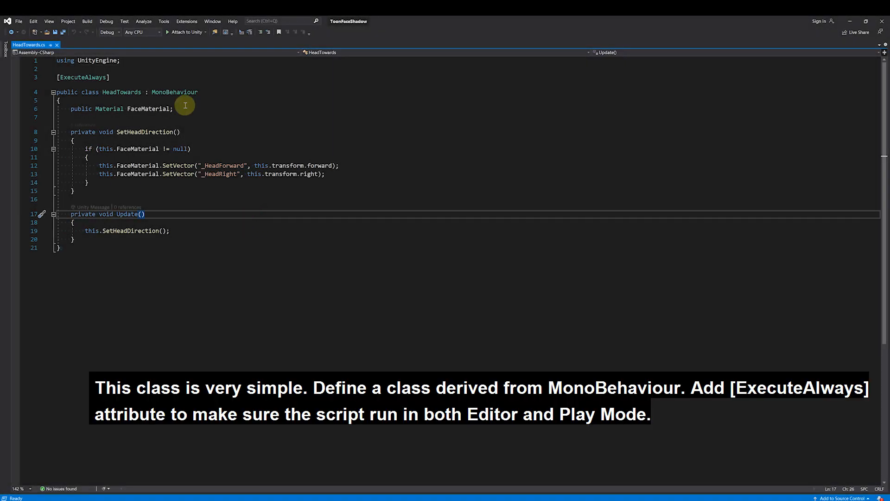
- Examine the HeadTowards class declaration, its MonoBehaviour base, the FaceMaterial field and the ExecuteAlways attribute
{"action": "double_click", "coordinate": [135, 92]}
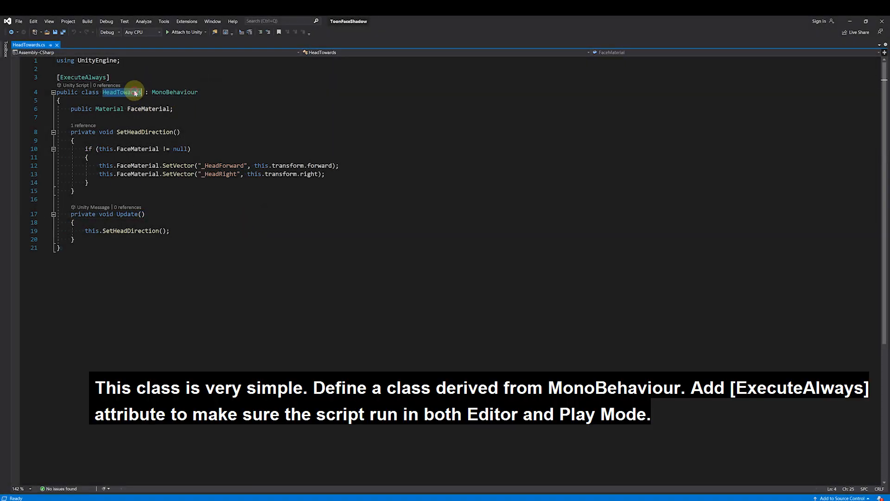
{"action": "double_click", "coordinate": [189, 96]}
{"action": "left_click_drag", "start_coordinate": [173, 110], "coordinate": [53, 109]}
{"action": "left_click_drag", "start_coordinate": [126, 78], "coordinate": [47, 80]}
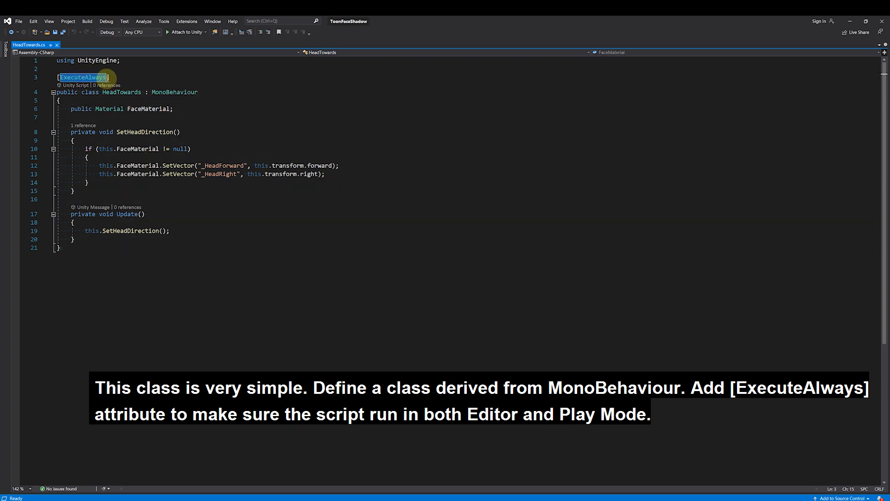
{"action": "mouse_move", "coordinate": [100, 82]}
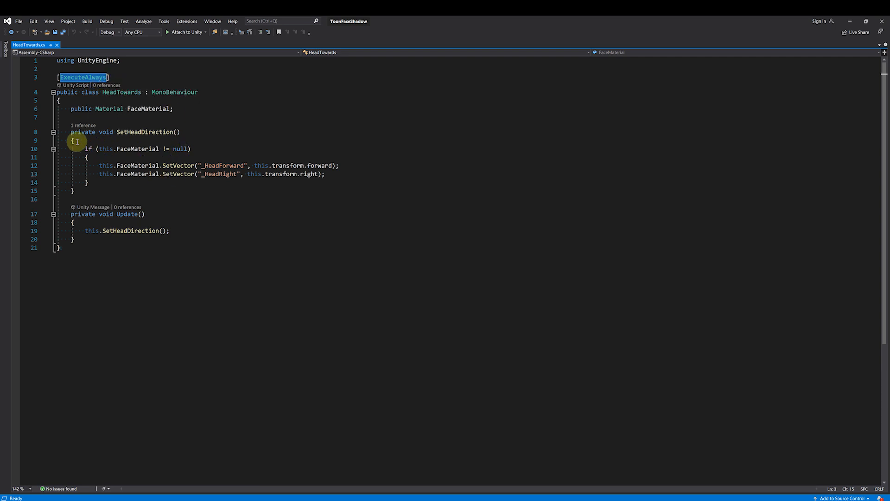
- Examine the SetHeadDirection method, its FaceMaterial null check and the two statements inside it
{"action": "left_click_drag", "start_coordinate": [70, 133], "coordinate": [159, 189]}
{"action": "left_click", "coordinate": [143, 133]}
{"action": "double_click", "coordinate": [144, 132]}
{"action": "left_click", "coordinate": [97, 149]}
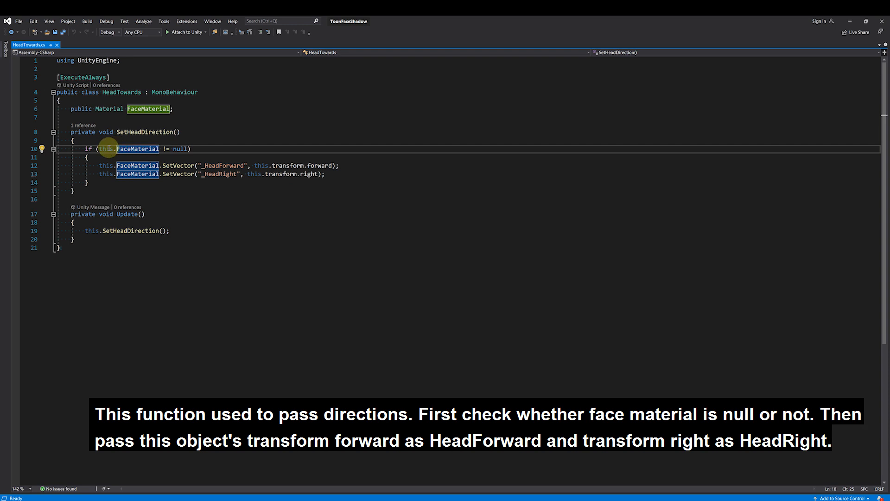
{"action": "left_click_drag", "start_coordinate": [105, 148], "coordinate": [204, 148]}
{"action": "left_click", "coordinate": [241, 149]}
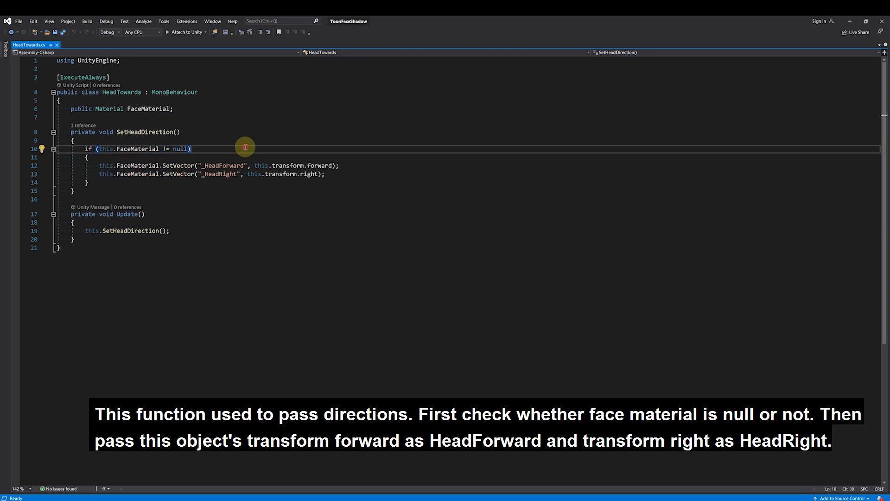
{"action": "left_click_drag", "start_coordinate": [99, 166], "coordinate": [341, 174]}
{"action": "left_click", "coordinate": [367, 175]}
- Review how the SetVector calls pass transform.forward as _HeadForward and transform.right as _HeadRight
{"action": "double_click", "coordinate": [180, 167]}
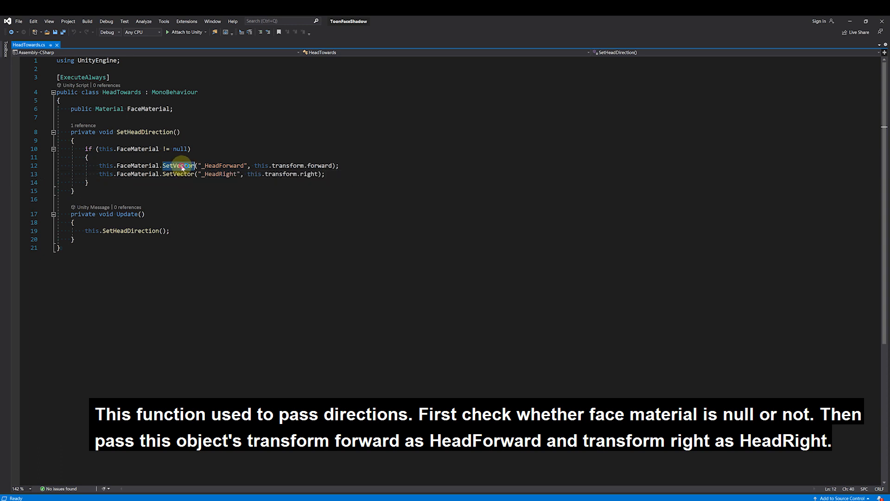
{"action": "triple_click", "coordinate": [180, 173]}
{"action": "left_click", "coordinate": [225, 165]}
{"action": "double_click", "coordinate": [224, 166]}
{"action": "double_click", "coordinate": [217, 174]}
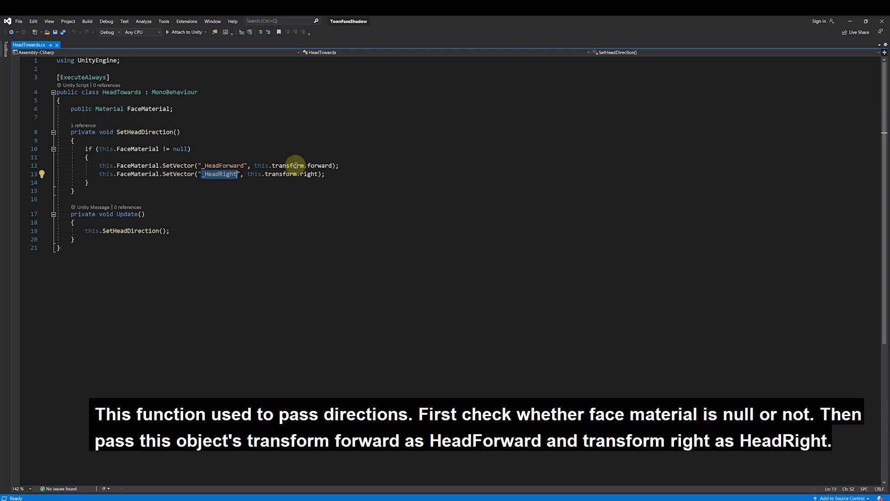
{"action": "left_click_drag", "start_coordinate": [253, 167], "coordinate": [359, 163]}
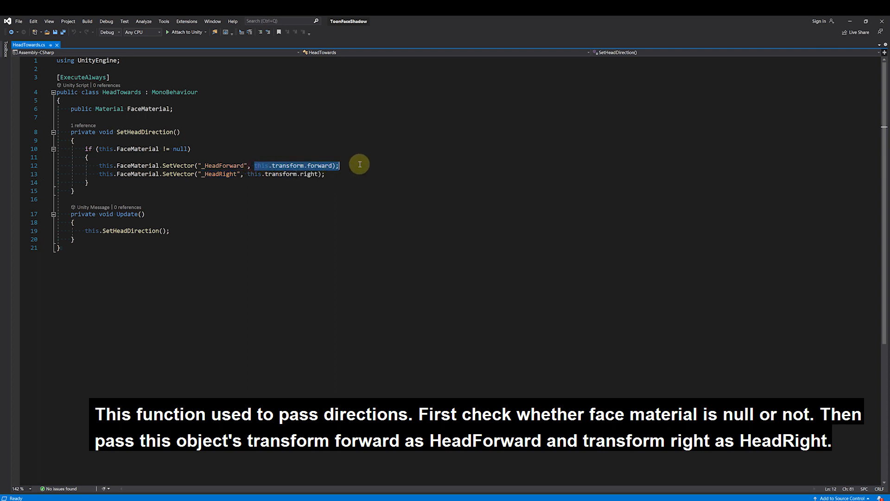
{"action": "left_click_drag", "start_coordinate": [249, 175], "coordinate": [338, 173]}
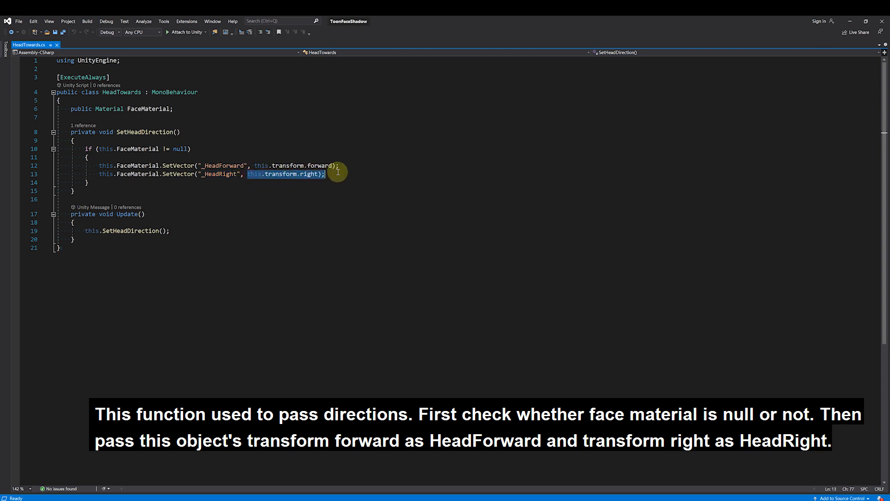
{"action": "left_click", "coordinate": [397, 179]}
- Review the Update method and its call to SetHeadDirection
{"action": "left_click_drag", "start_coordinate": [79, 245], "coordinate": [176, 201]}
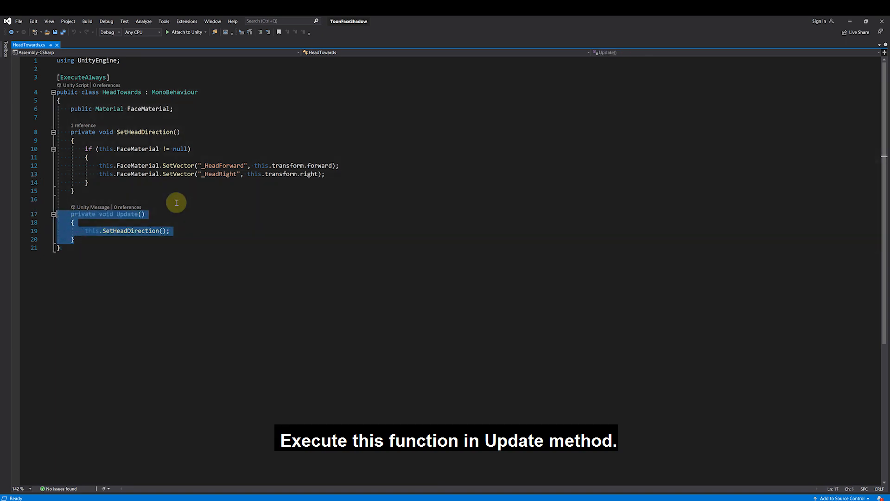
{"action": "left_click", "coordinate": [177, 201]}
{"action": "double_click", "coordinate": [130, 214]}
{"action": "left_click_drag", "start_coordinate": [87, 230], "coordinate": [211, 229]}
{"action": "left_click", "coordinate": [262, 230]}
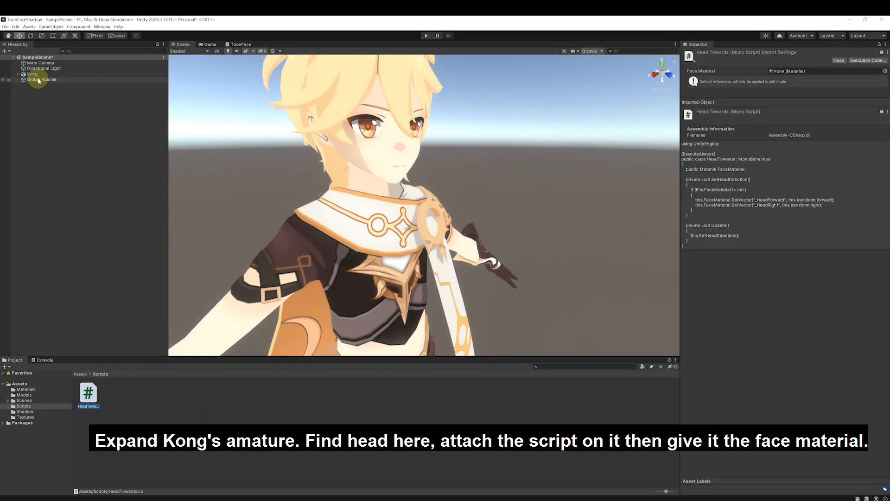
- Expand Kong's armature in the scene hierarchy from 空_arm through 全ての親, センター, センター2 and グループ to グループ2
{"action": "left_click", "coordinate": [17, 75]}
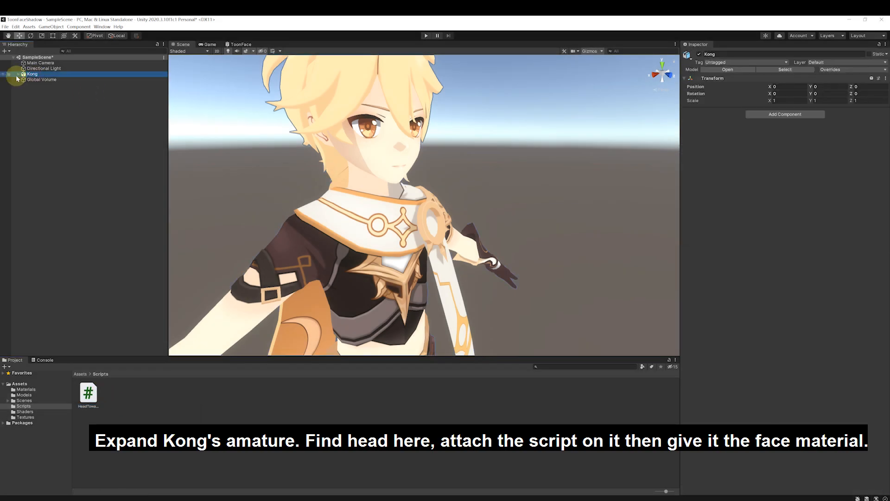
{"action": "left_click", "coordinate": [18, 75]}
{"action": "left_click", "coordinate": [23, 80]}
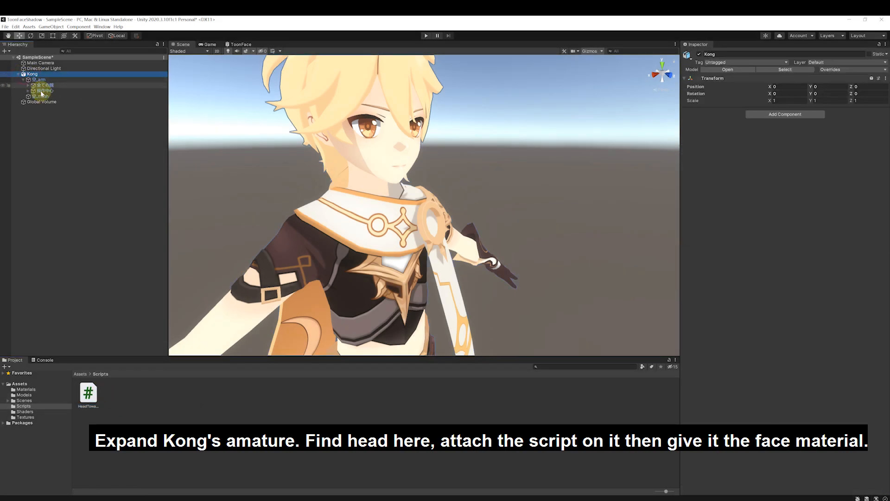
{"action": "left_click", "coordinate": [28, 86]}
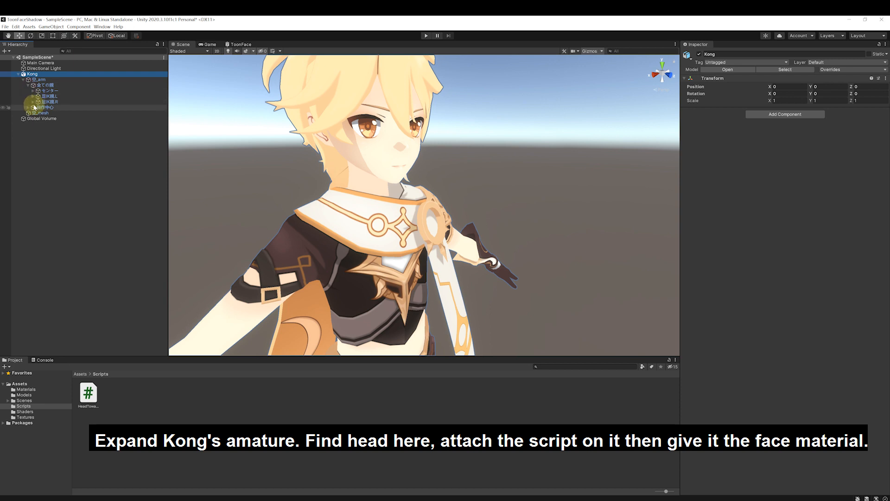
{"action": "left_click", "coordinate": [33, 90]}
{"action": "left_click", "coordinate": [38, 97]}
{"action": "left_click", "coordinate": [42, 102]}
{"action": "left_click", "coordinate": [48, 108]}
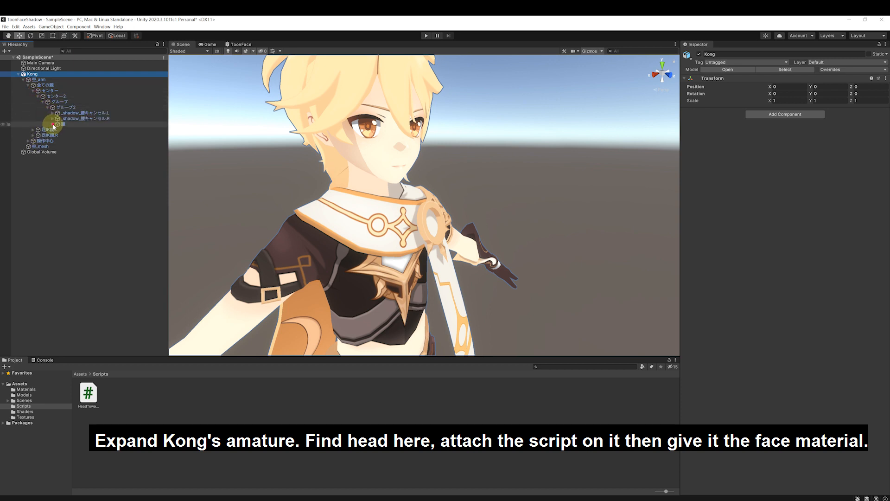
- Expand the bone chain through 腰, 上半身, 上半身2 and the neck bone, and select the head bone
{"action": "left_click", "coordinate": [53, 124]}
{"action": "left_click", "coordinate": [57, 141]}
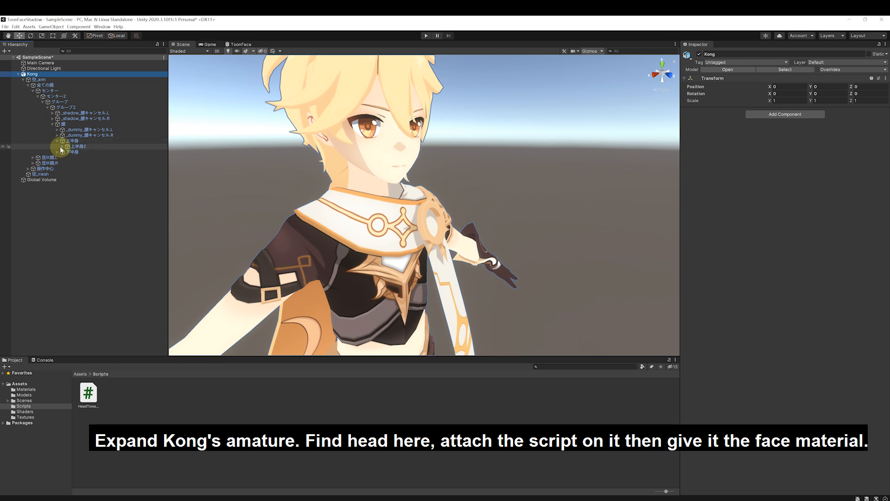
{"action": "left_click", "coordinate": [62, 147]}
{"action": "left_click", "coordinate": [67, 225]}
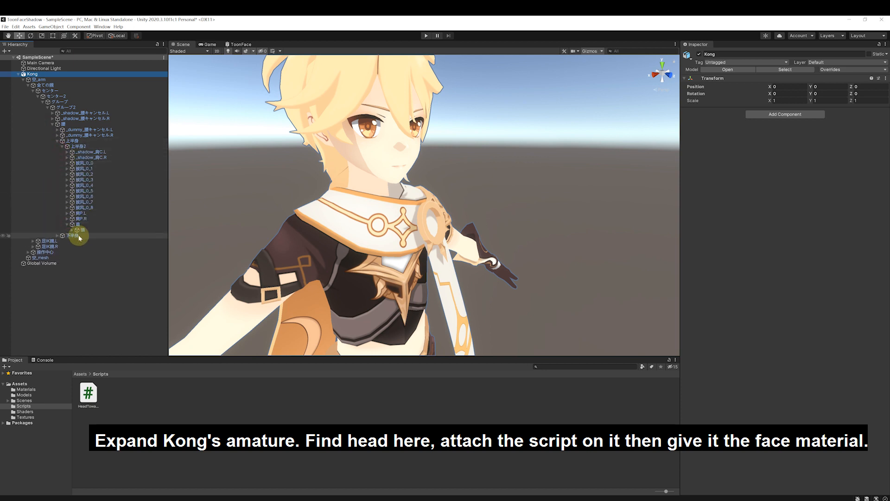
{"action": "left_click", "coordinate": [80, 230]}
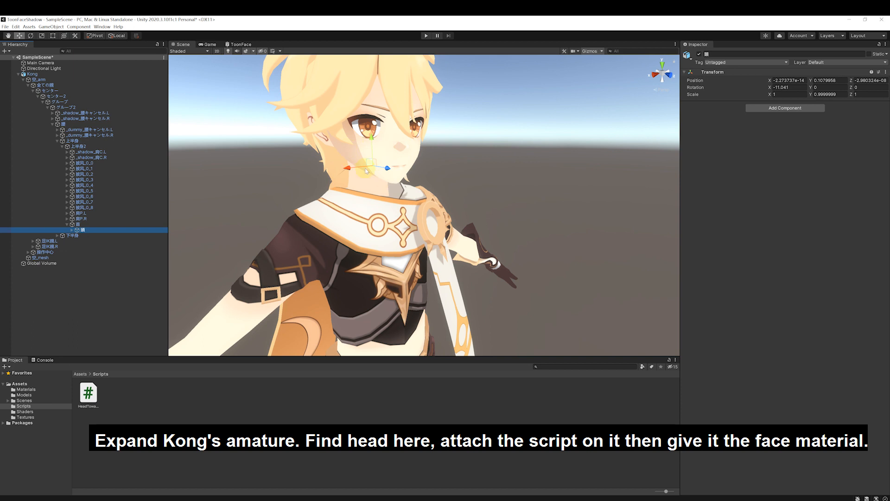
- Attach the HeadTowards script to Kong's head bone and assign the Face material as its Face Material
{"action": "left_click_drag", "start_coordinate": [99, 397], "coordinate": [84, 231]}
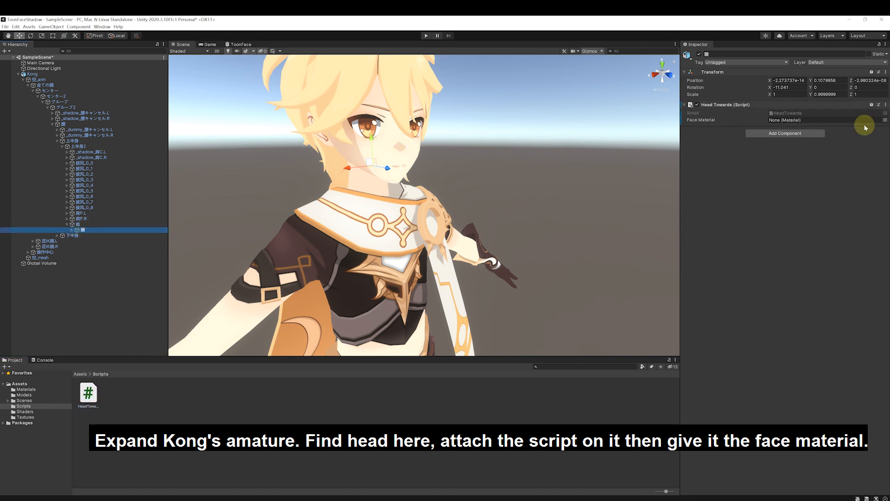
{"action": "left_click", "coordinate": [36, 390]}
{"action": "left_click_drag", "start_coordinate": [170, 398], "coordinate": [791, 122]}
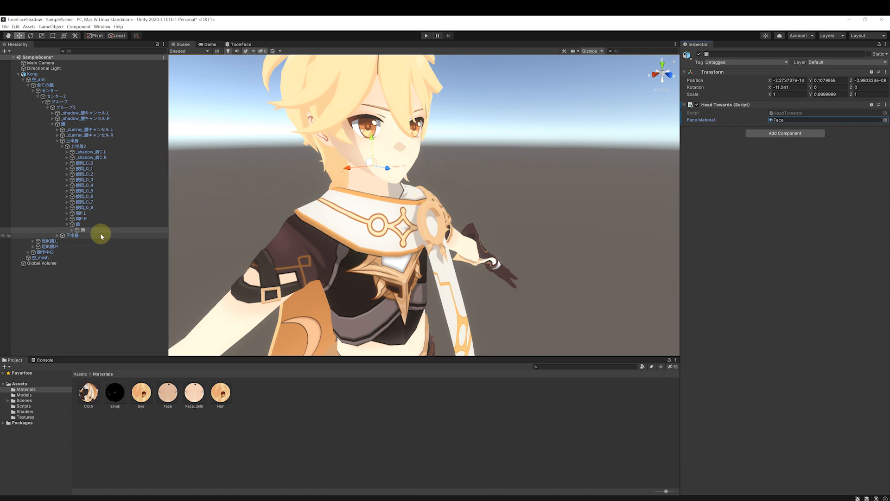
- Rotate Kong's head bone back and forth to check the face shadow from both sides of the character
{"action": "key", "text": "e"}
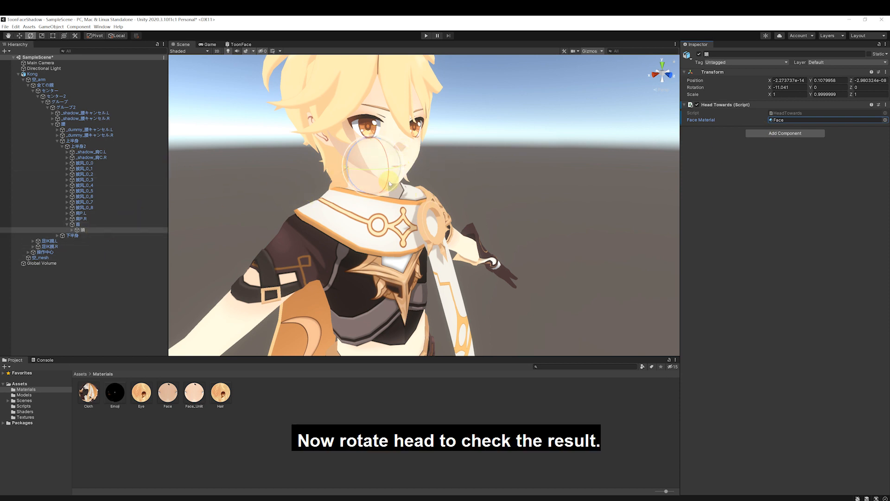
{"action": "left_click_drag", "start_coordinate": [394, 169], "coordinate": [432, 184]}
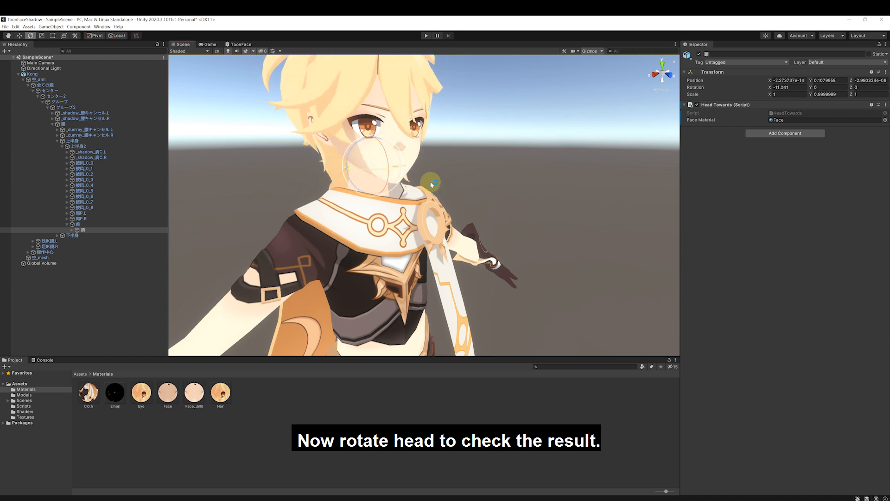
{"action": "left_click_drag", "start_coordinate": [530, 179], "coordinate": [360, 169], "text": "alt"}
{"action": "right_click_drag", "start_coordinate": [465, 181], "coordinate": [413, 180]}
{"action": "left_click_drag", "start_coordinate": [412, 179], "coordinate": [347, 176], "text": "alt"}
{"action": "right_click_drag", "start_coordinate": [407, 196], "coordinate": [315, 192]}
{"action": "left_click_drag", "start_coordinate": [399, 158], "coordinate": [475, 191]}
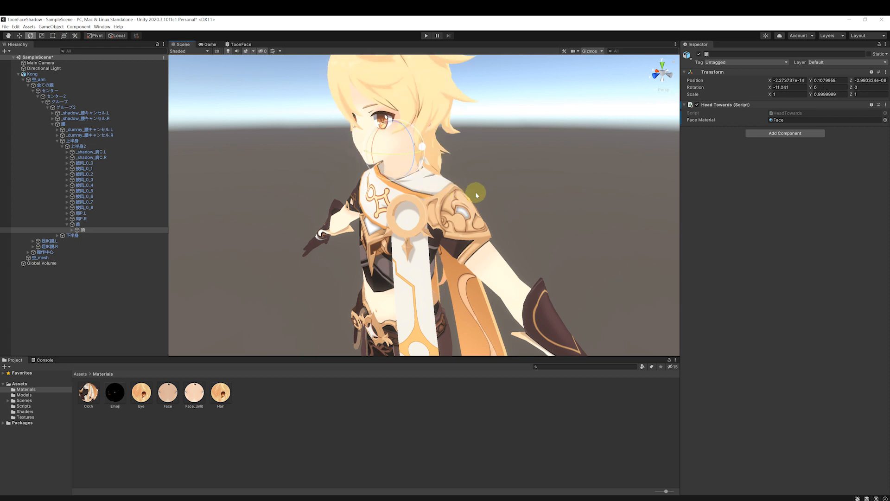